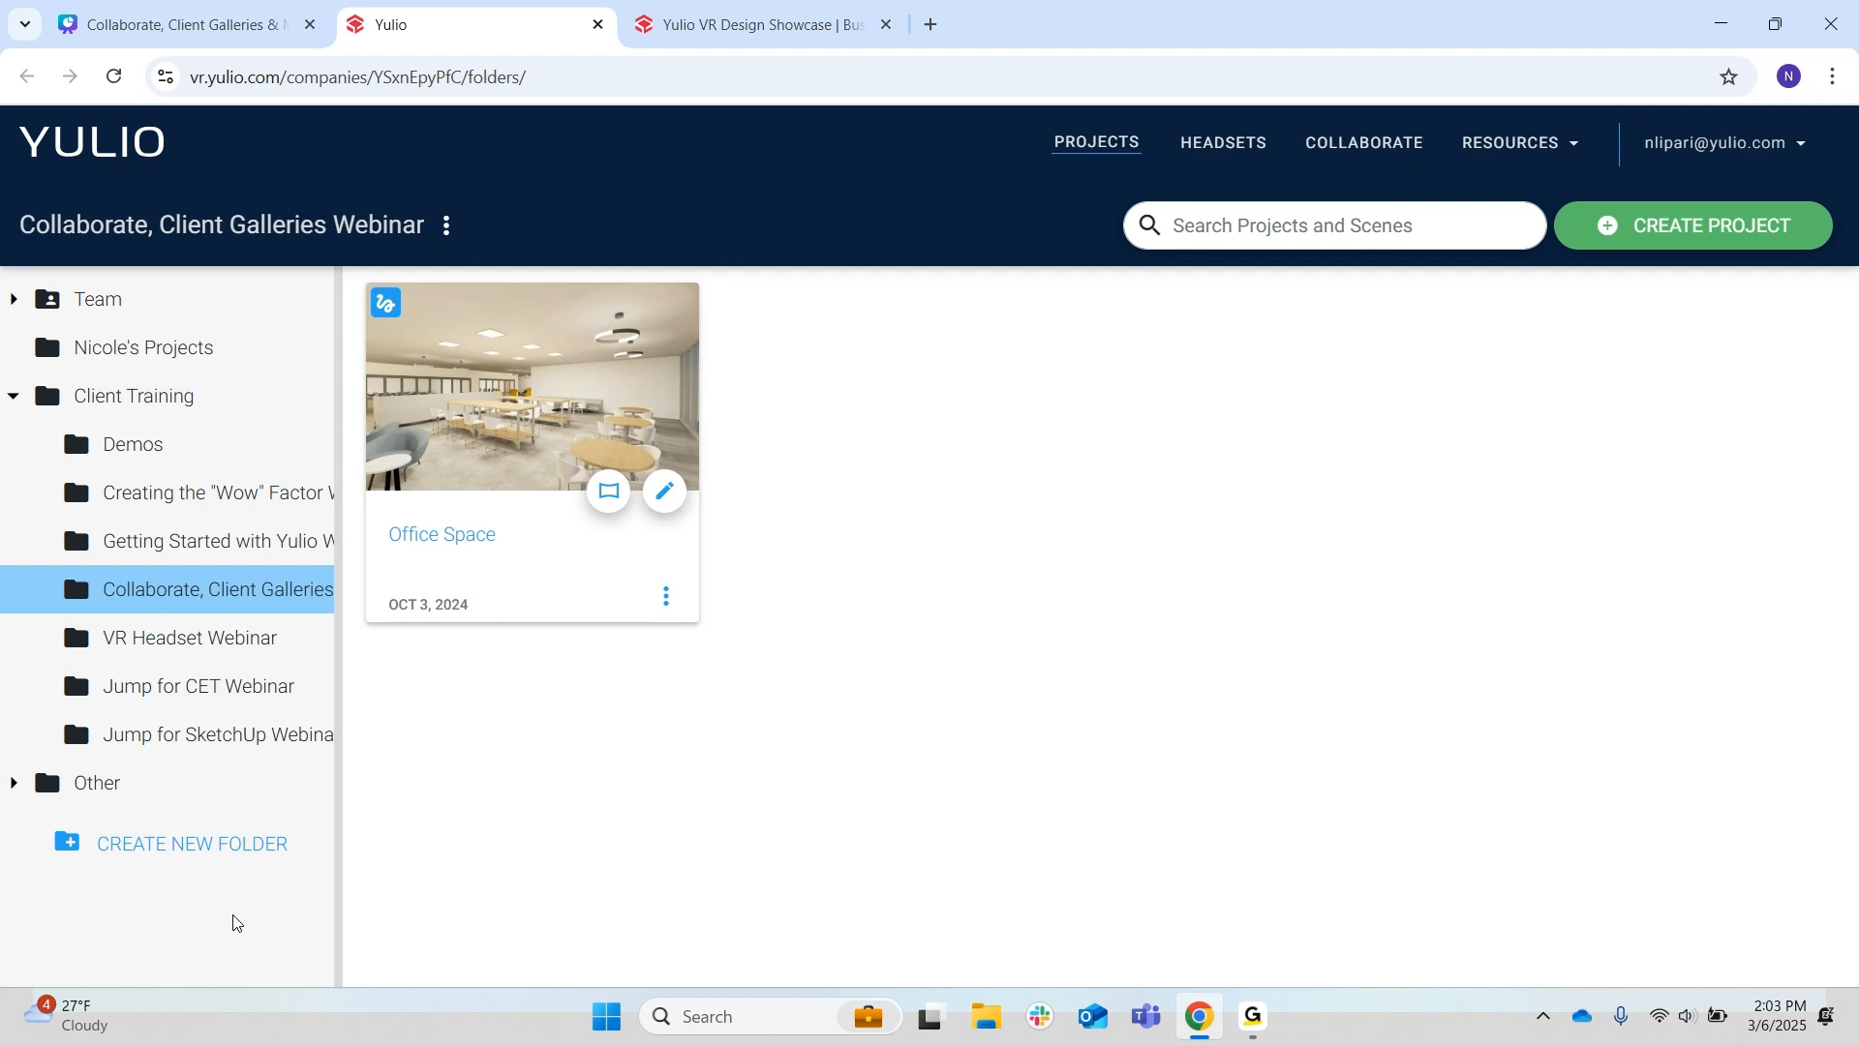
- Create a new project folder named Webinar
click(183, 856)
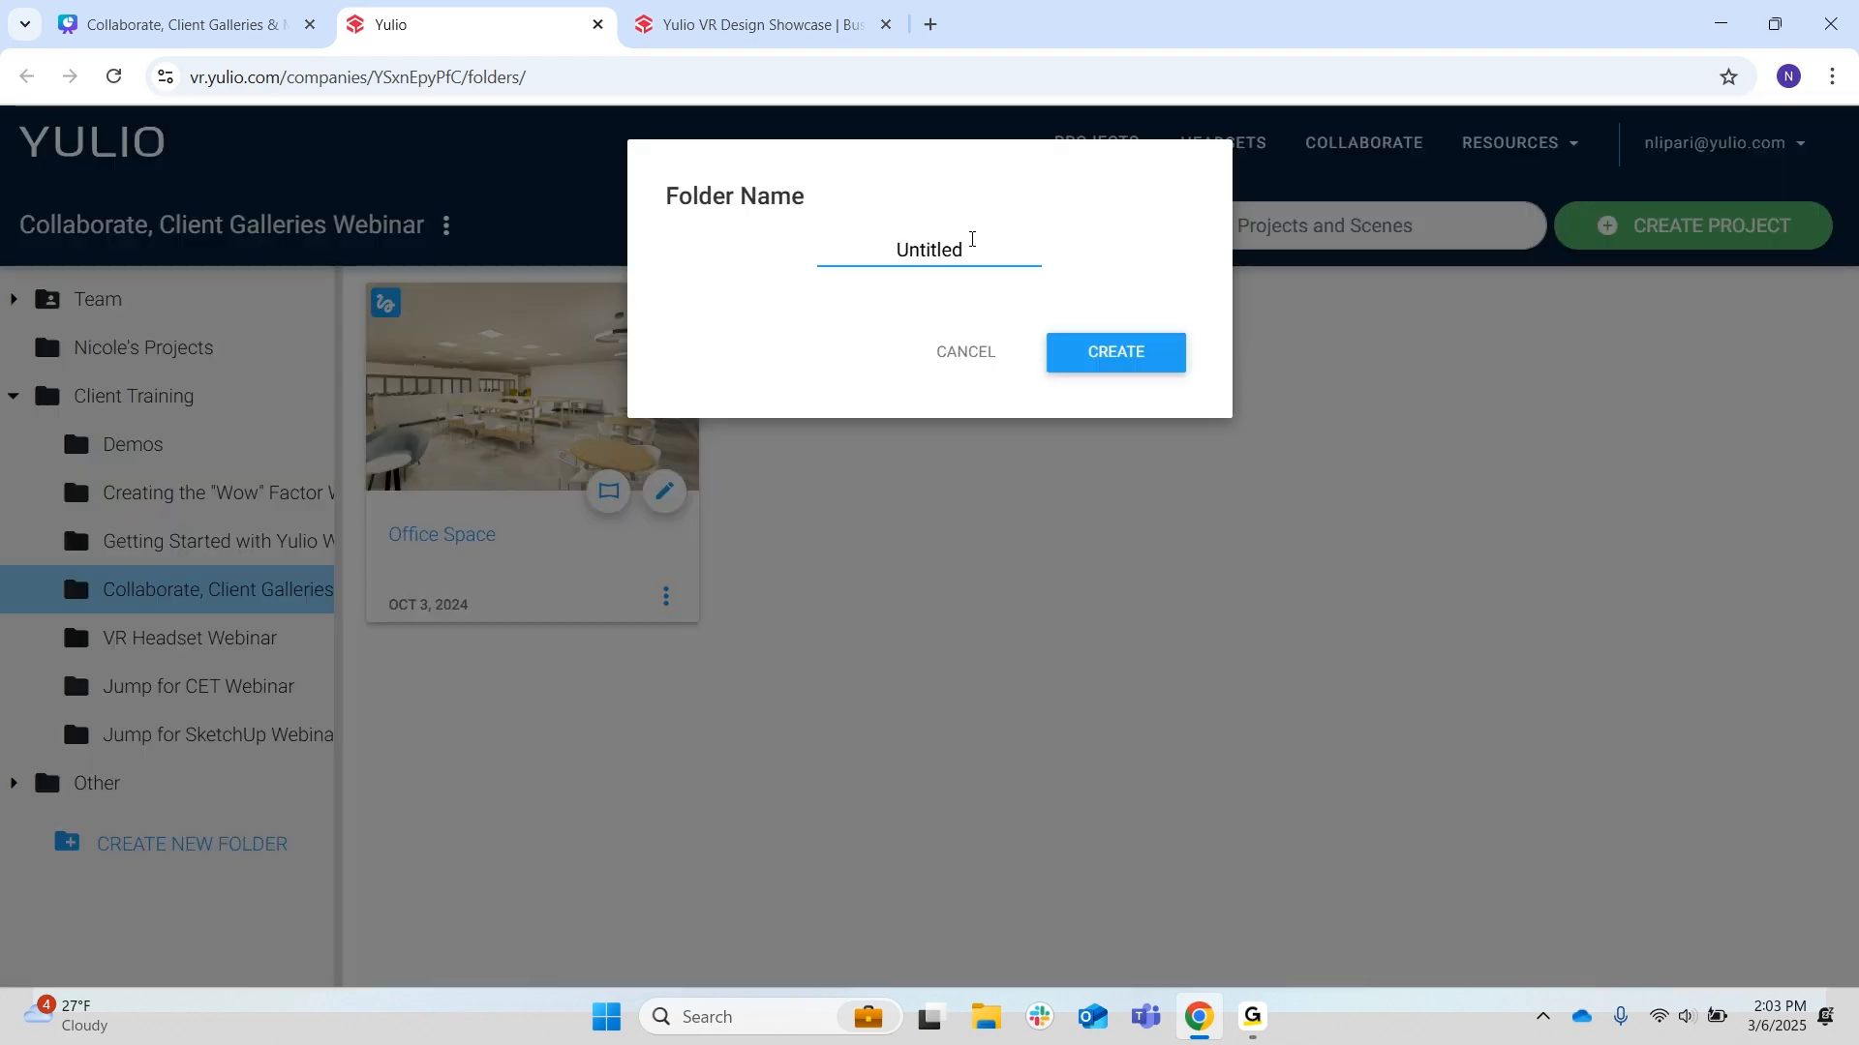
key(BackSpace)
key(BackSpace)
key(BackSpace)
key(BackSpace)
key(BackSpace)
key(BackSpace)
key(BackSpace)
key(BackSpace)
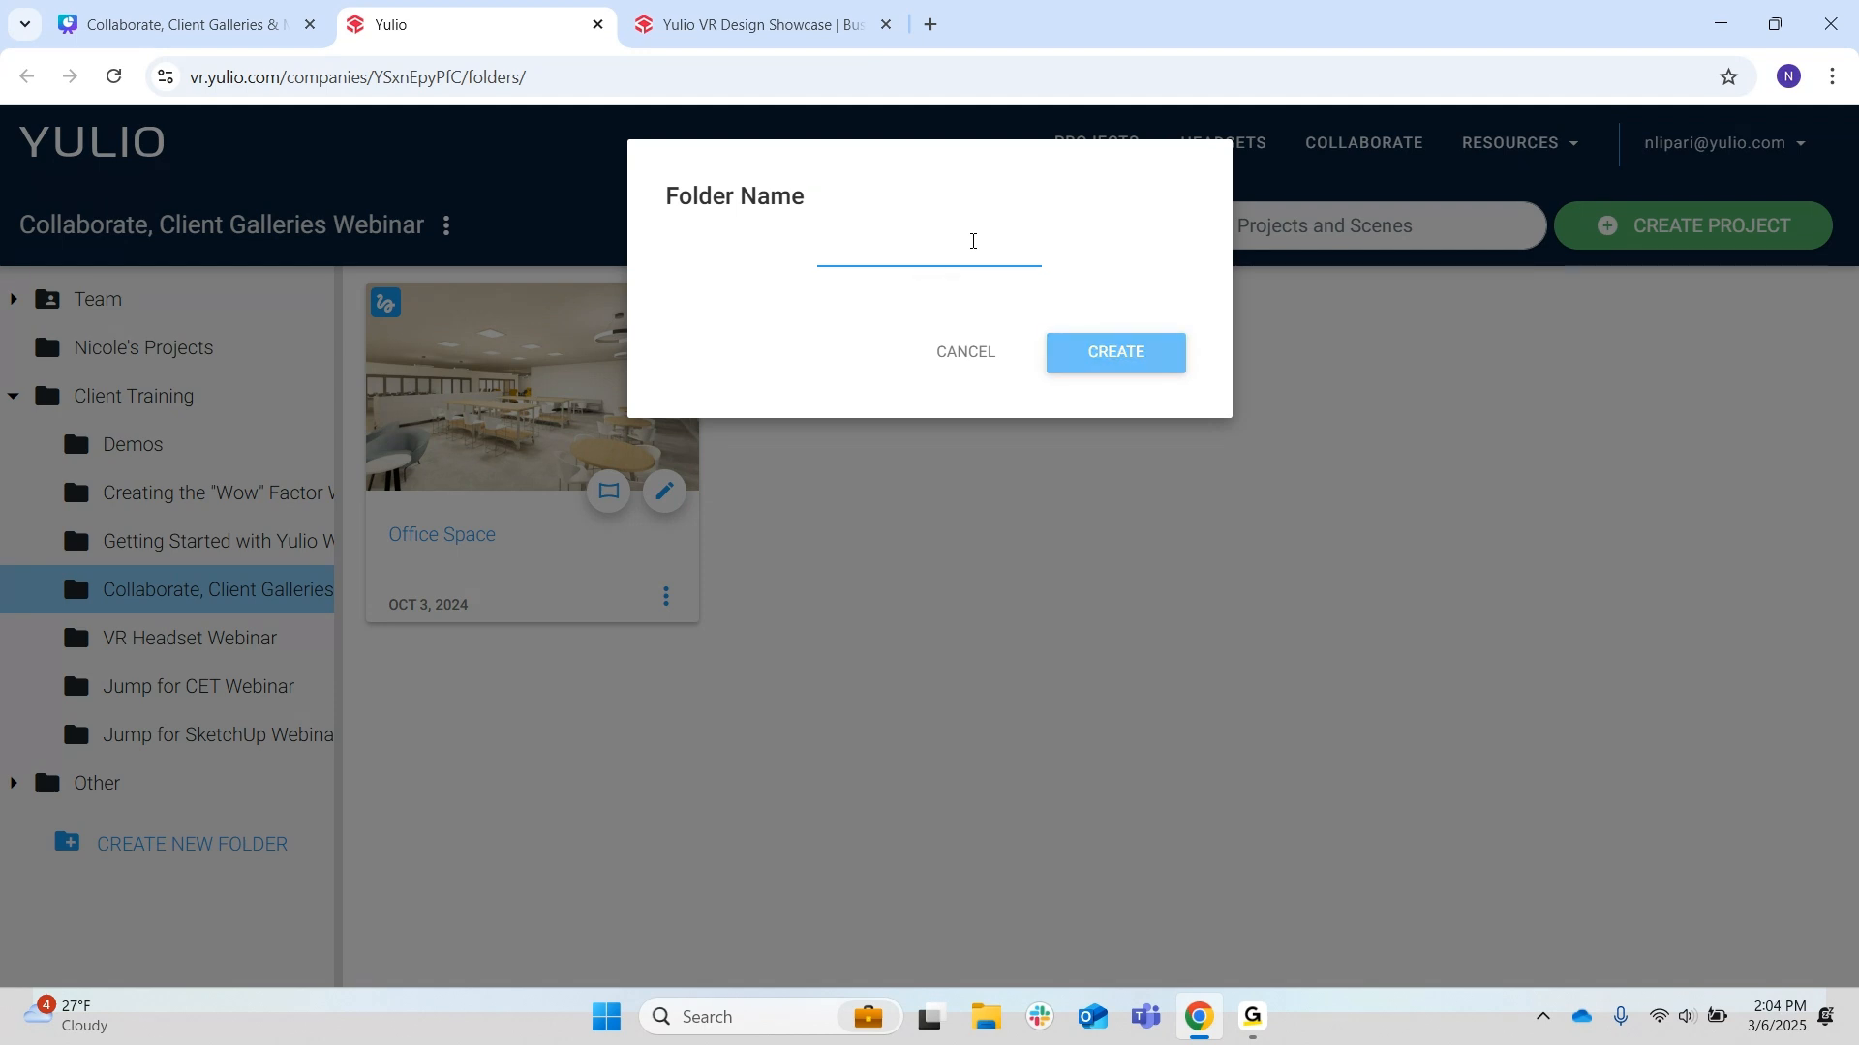
text(Webinmar)
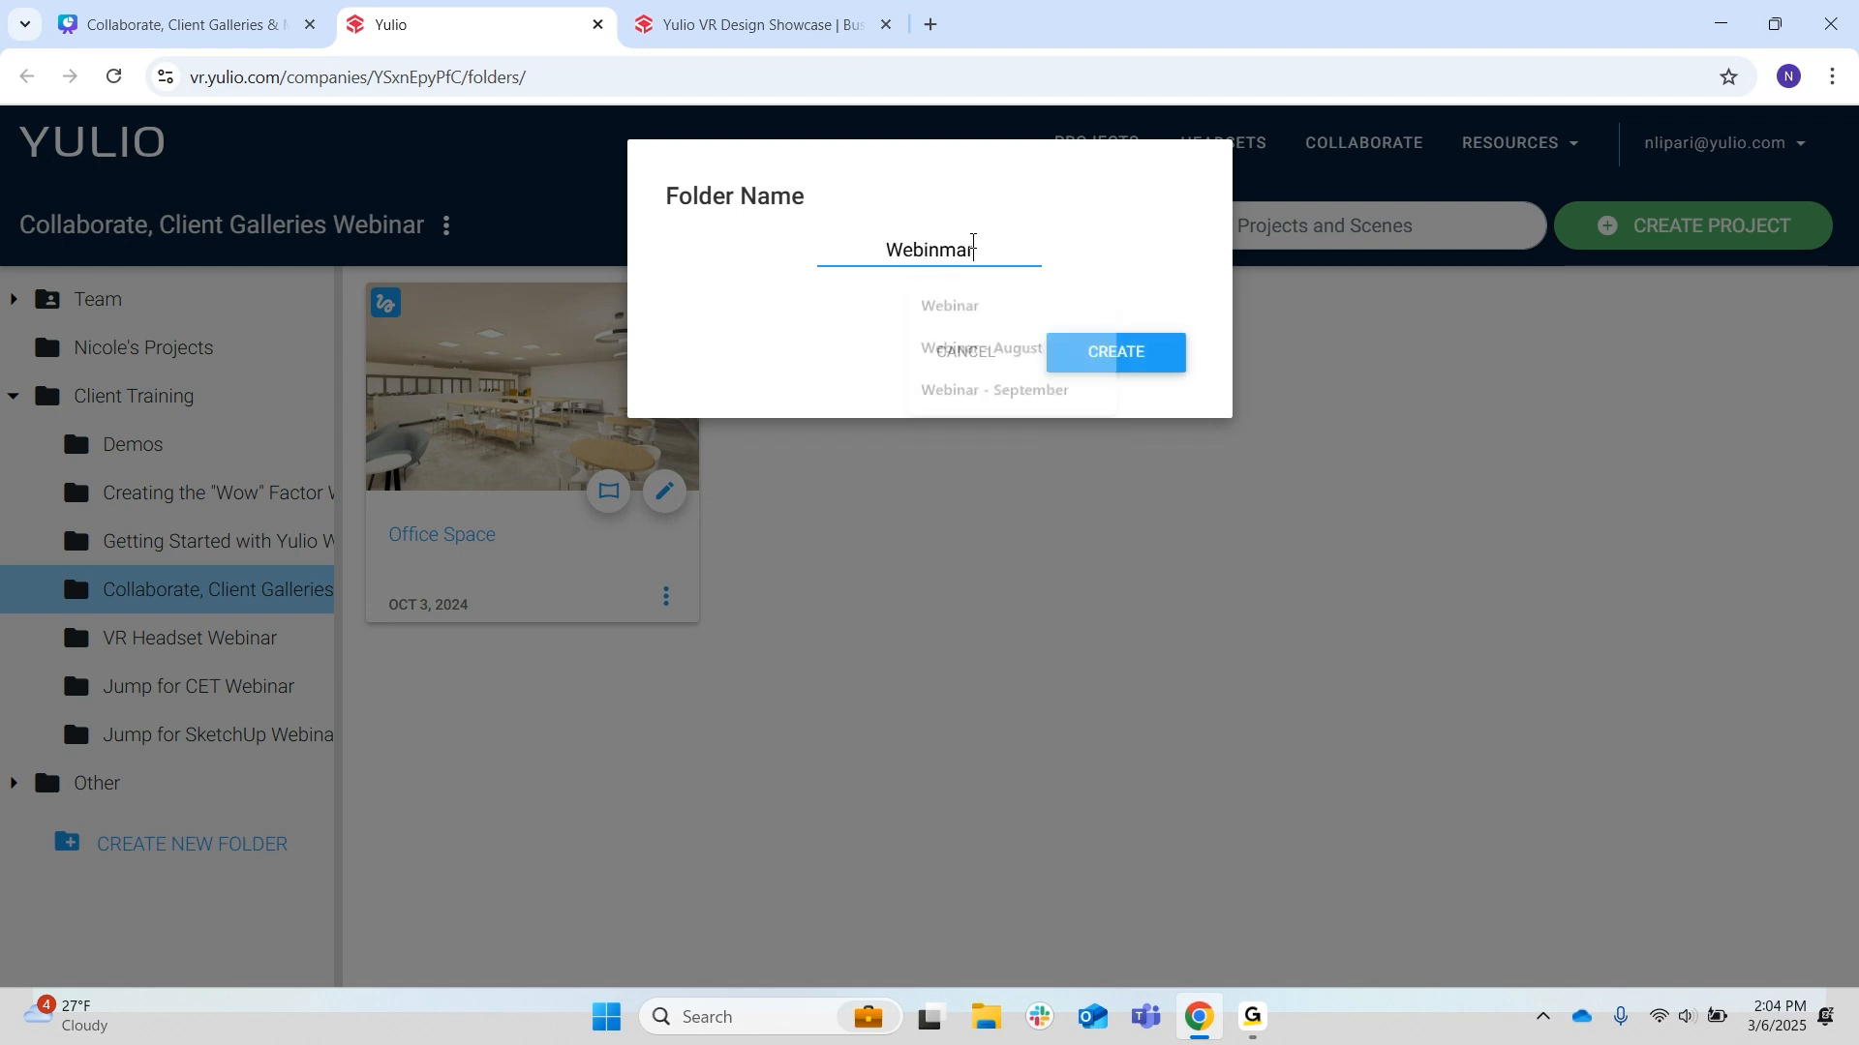
key(BackSpace)
key(BackSpace)
key(BackSpace)
text(ar)
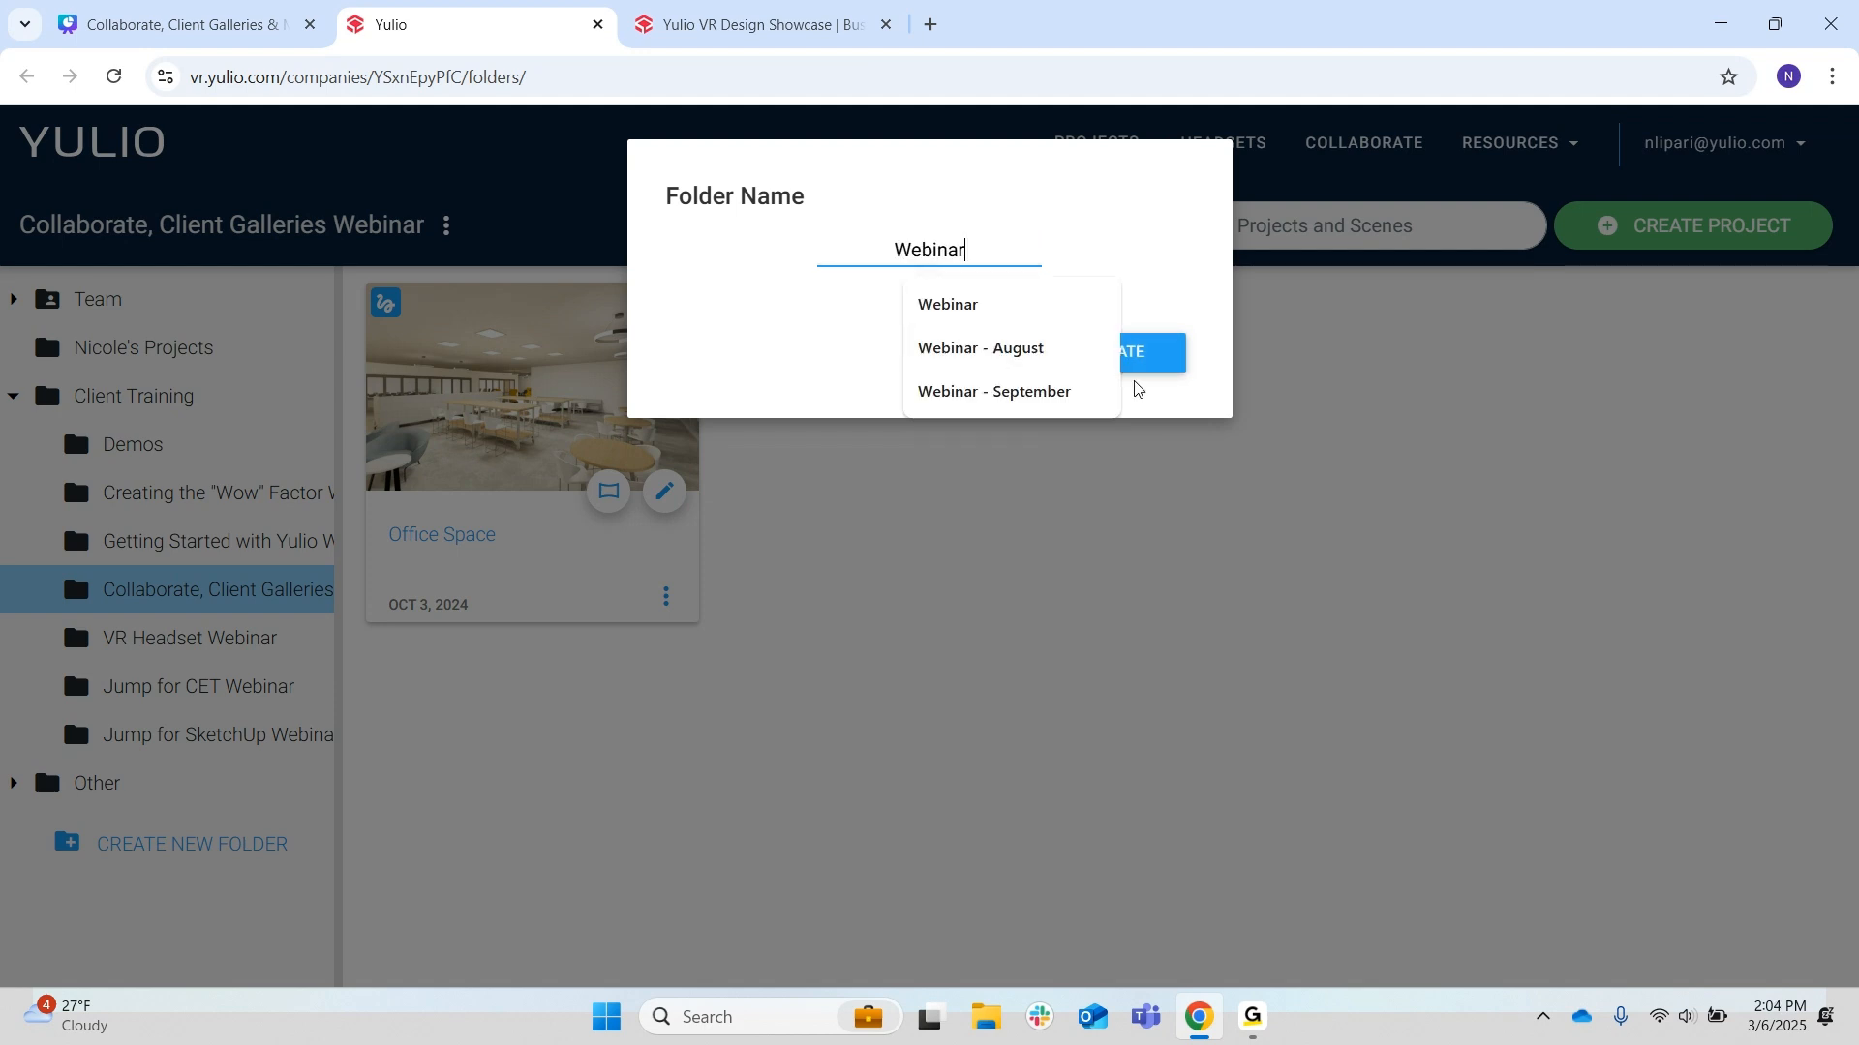
click(1165, 369)
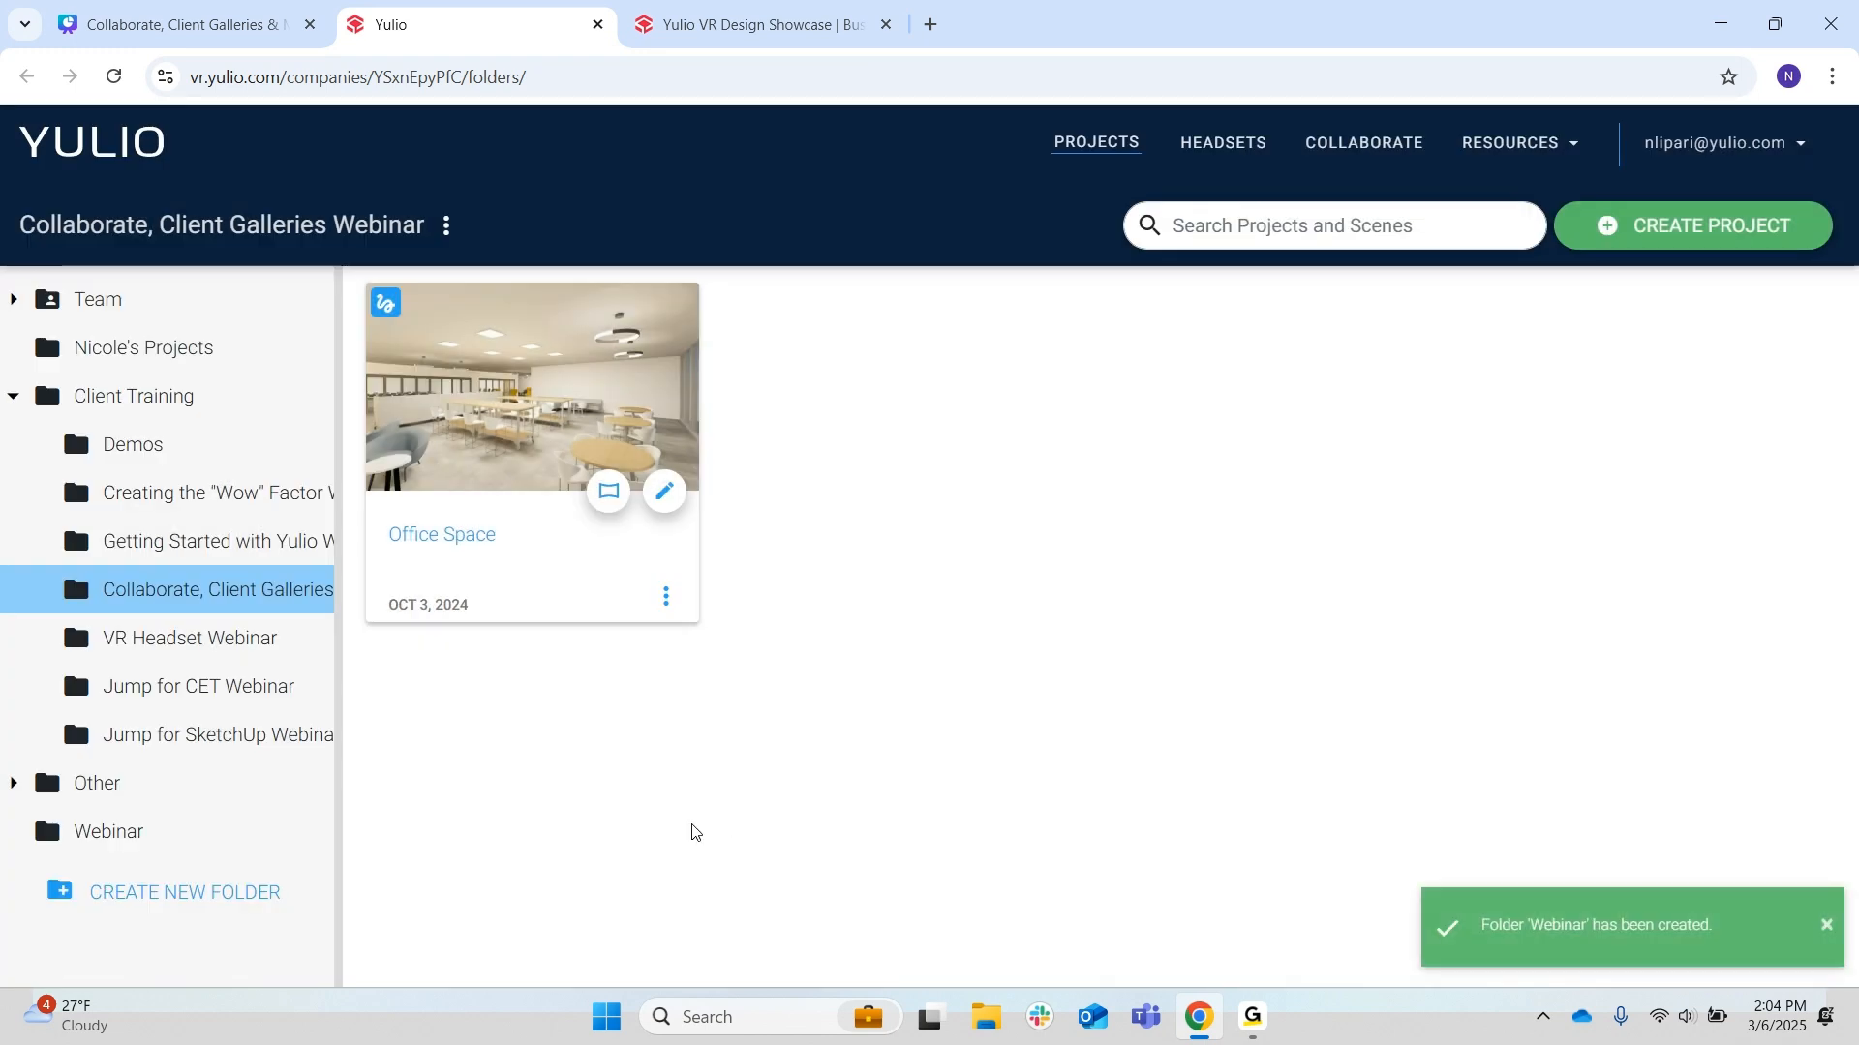
- Move the Webinar folder into Client Training as a subfolder
drag(114, 830, 132, 839)
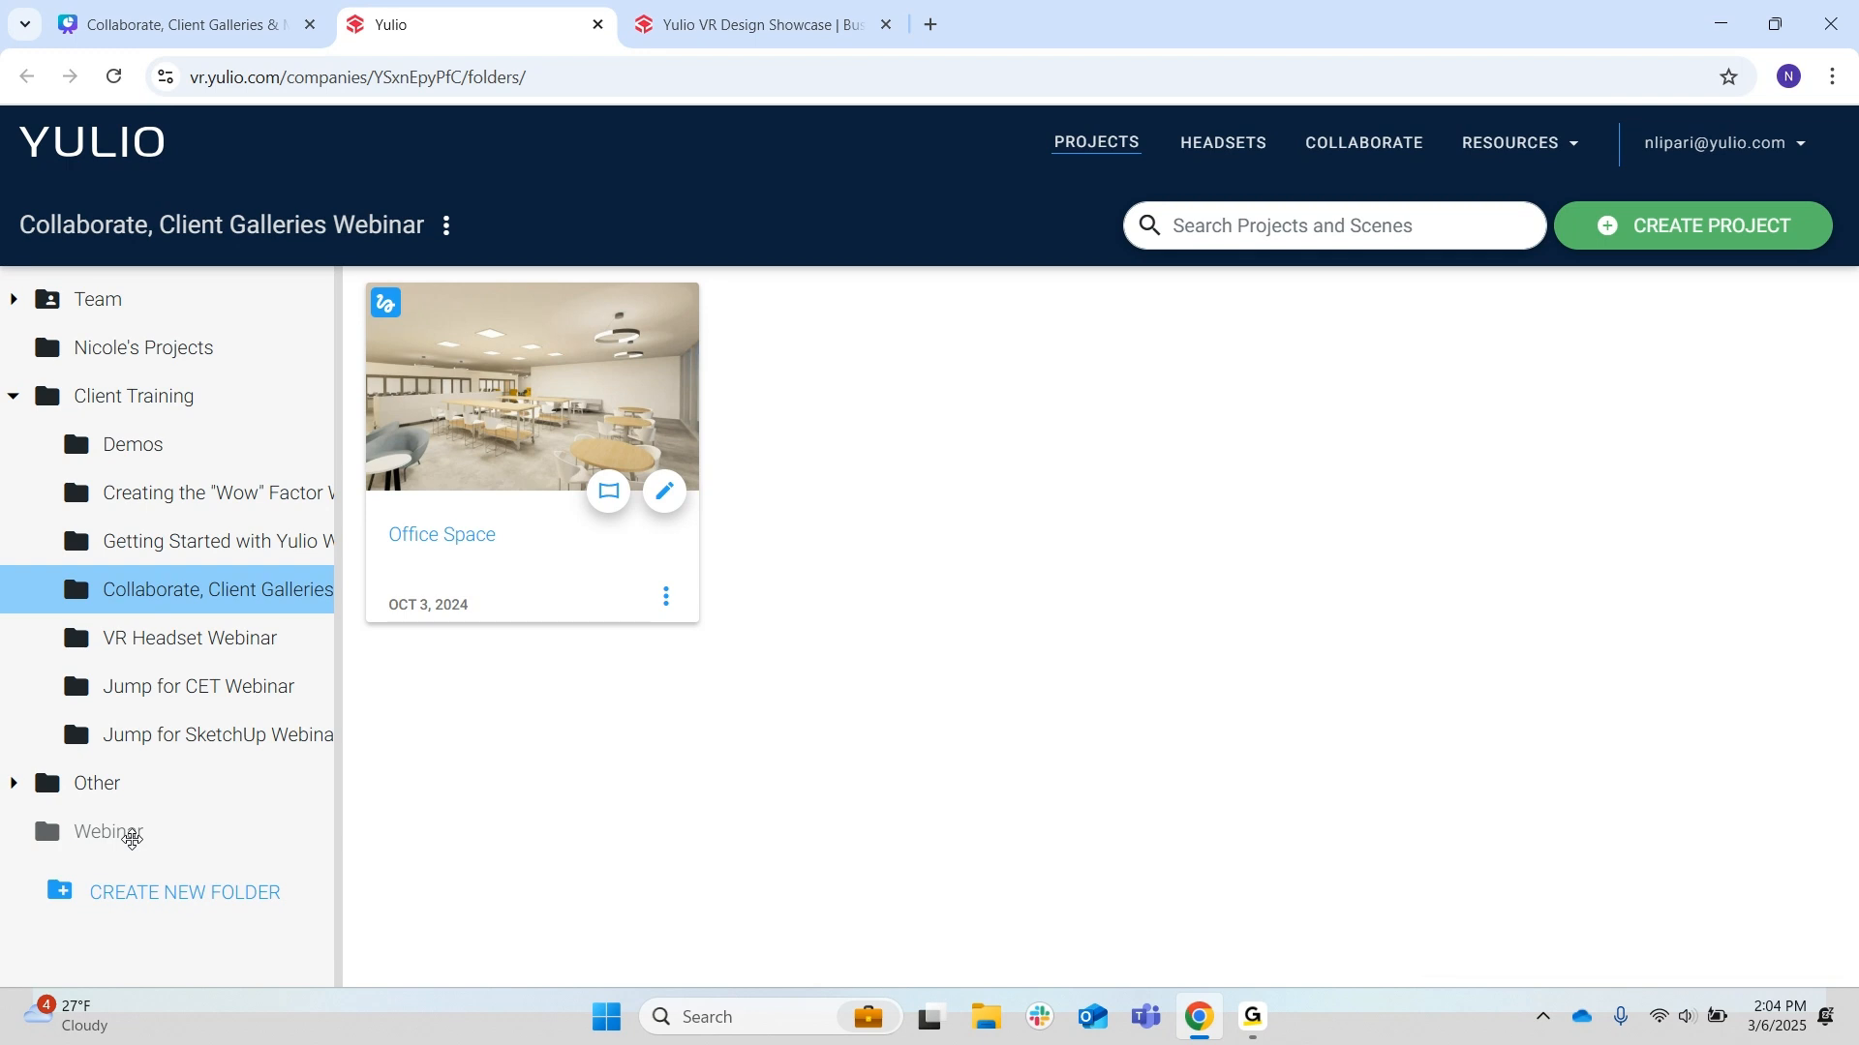
mouse_move(133, 839)
mouse_down()
mouse_move(103, 785)
mouse_move(125, 797)
mouse_move(129, 780)
mouse_up()
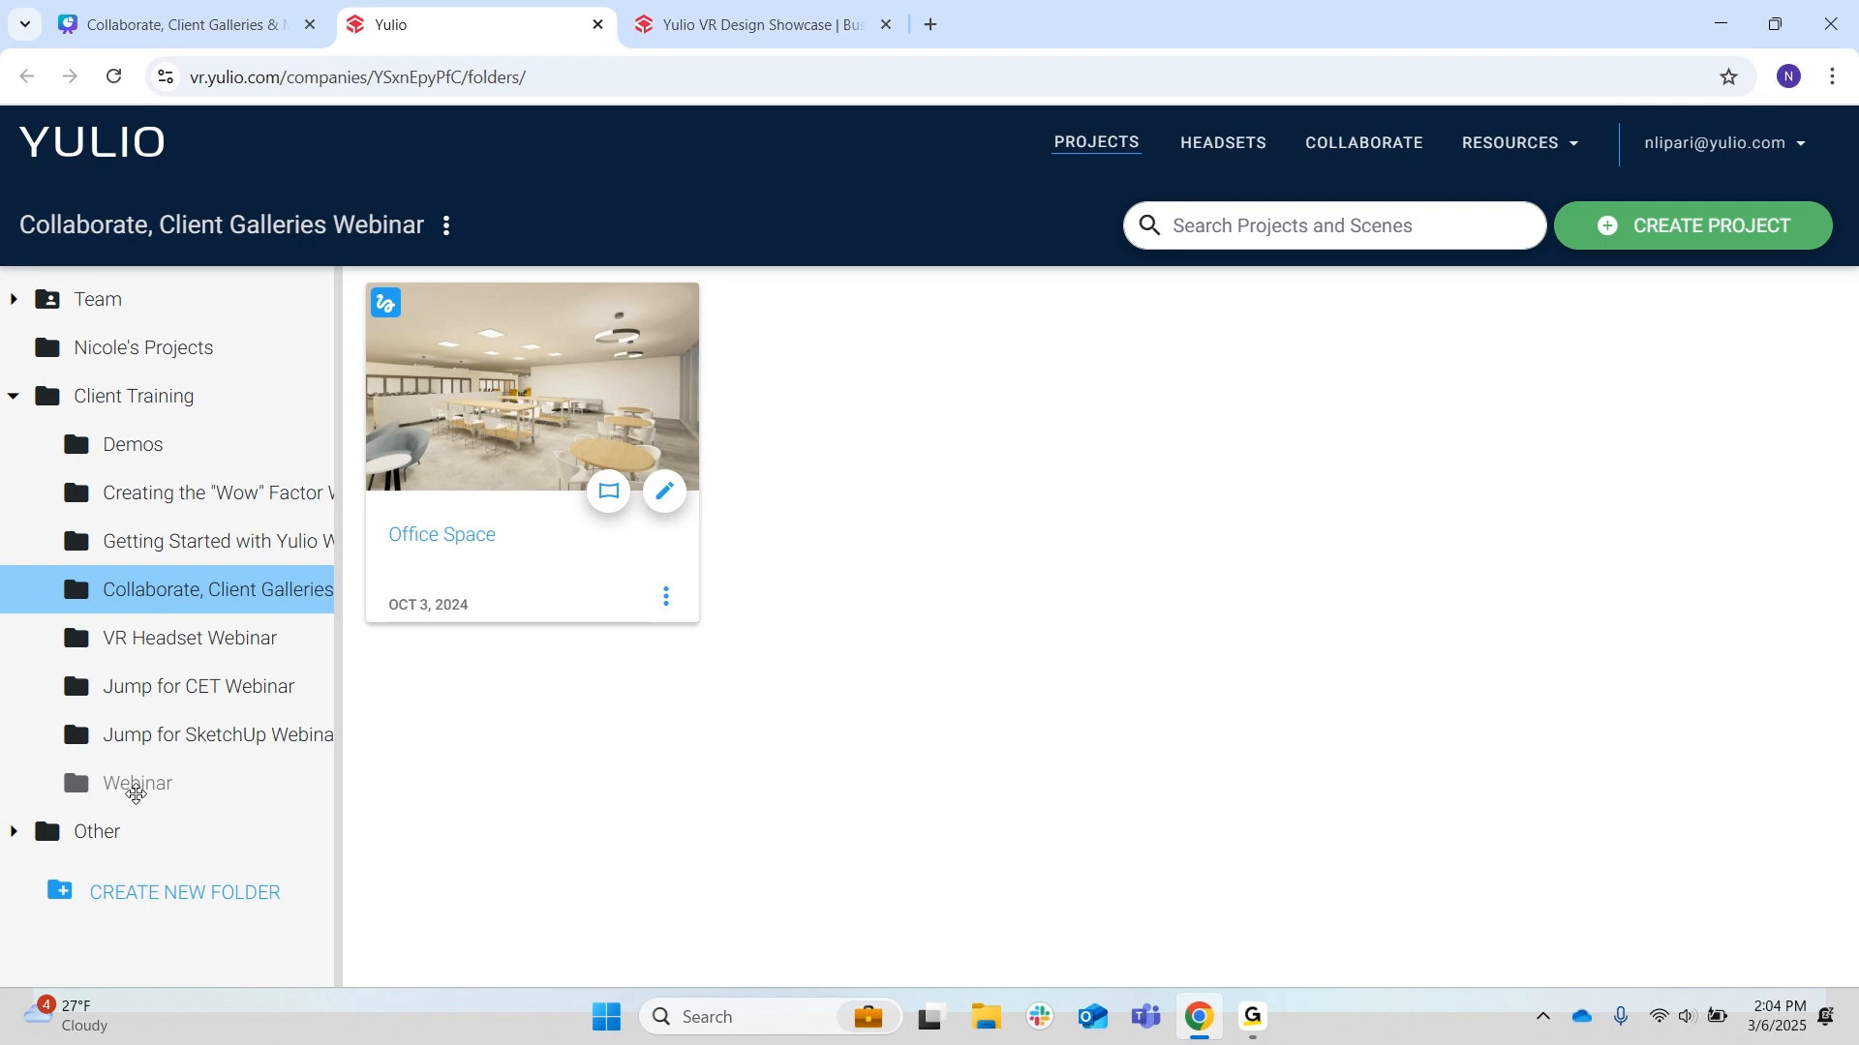
- Move the Webinar folder into the Team folder, and return it to the top level below Other
drag(136, 794, 111, 347)
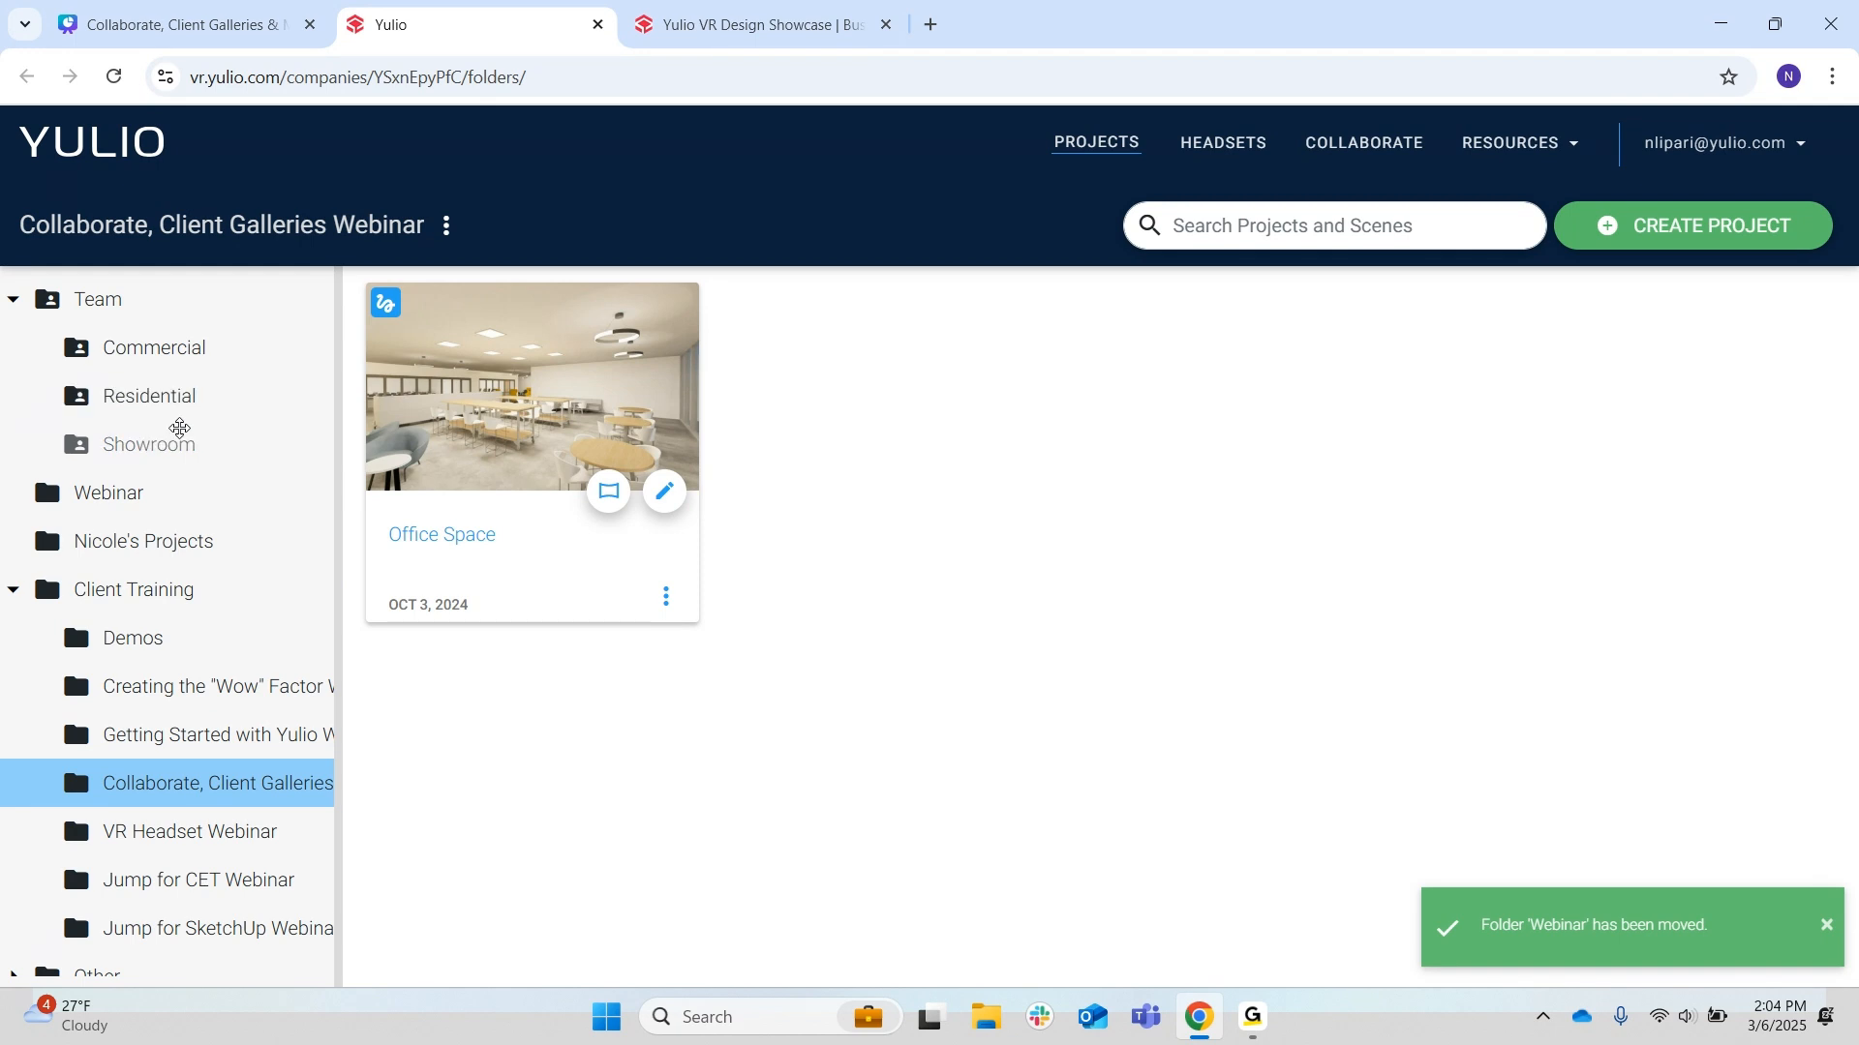
drag(76, 503, 106, 471)
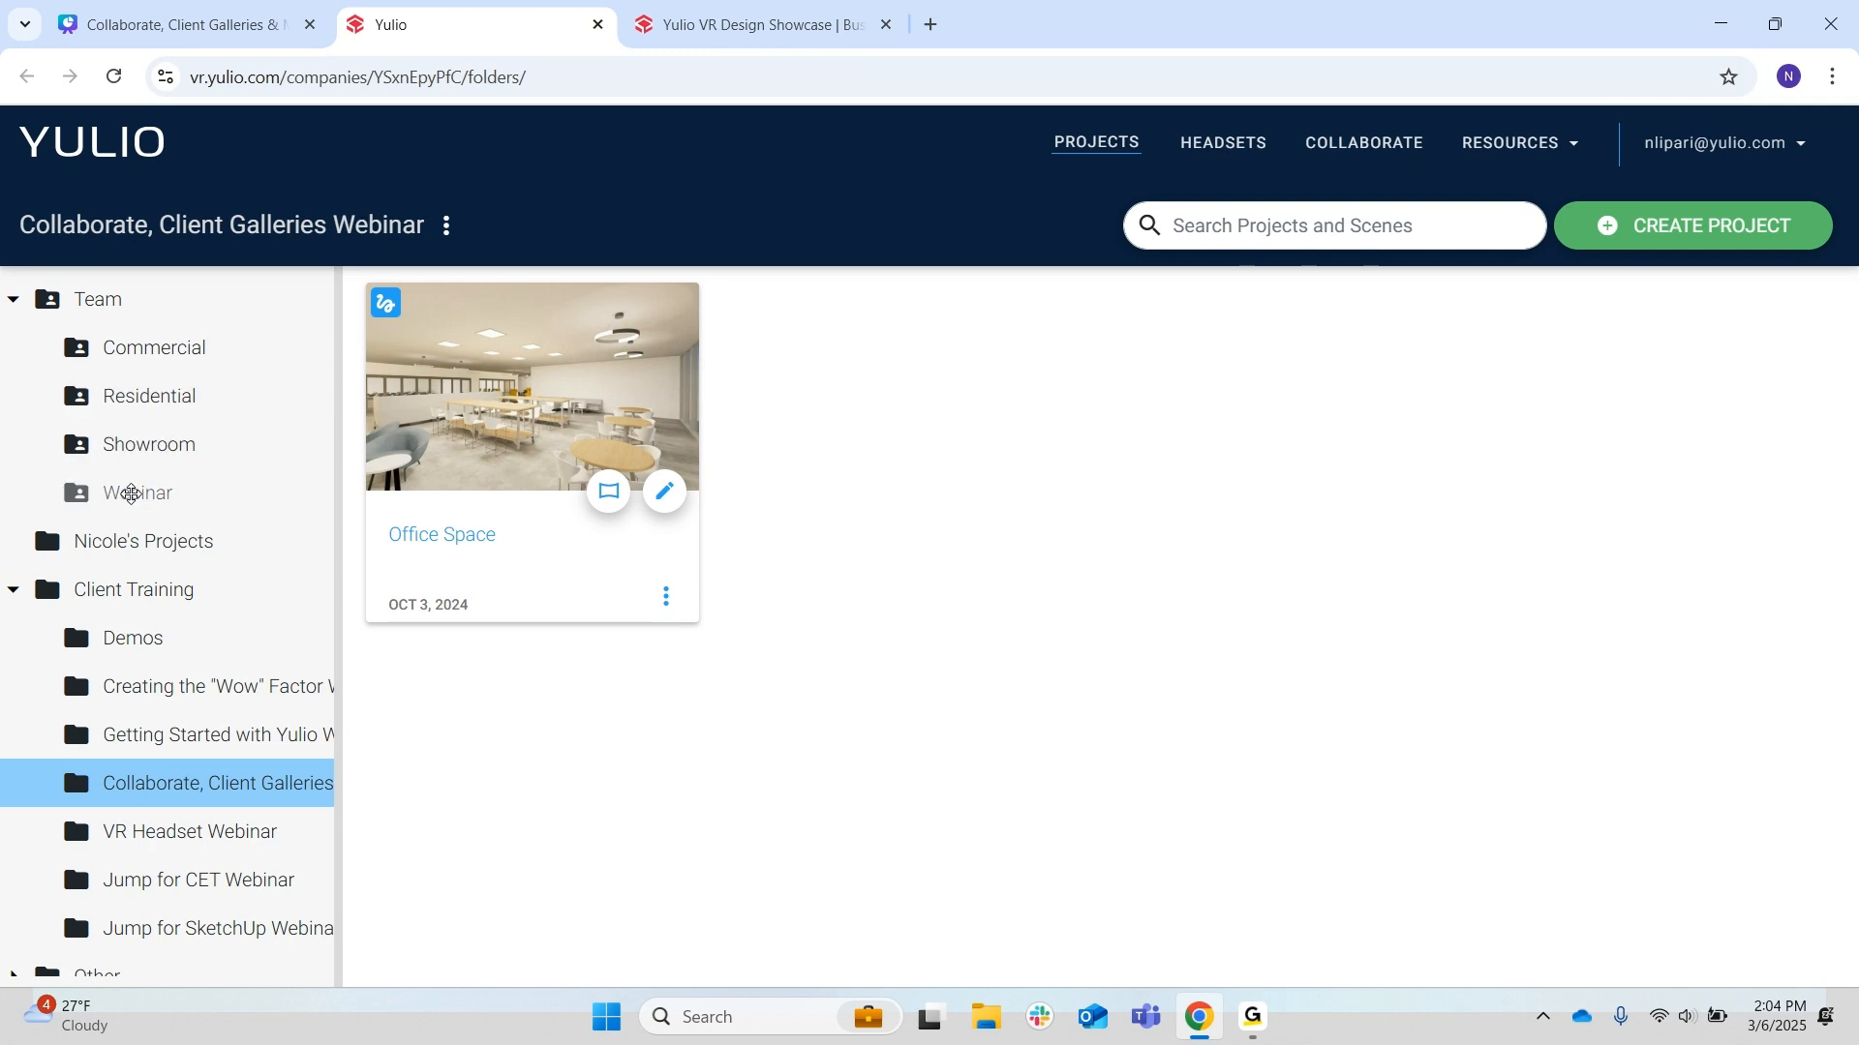
drag(131, 494, 83, 835)
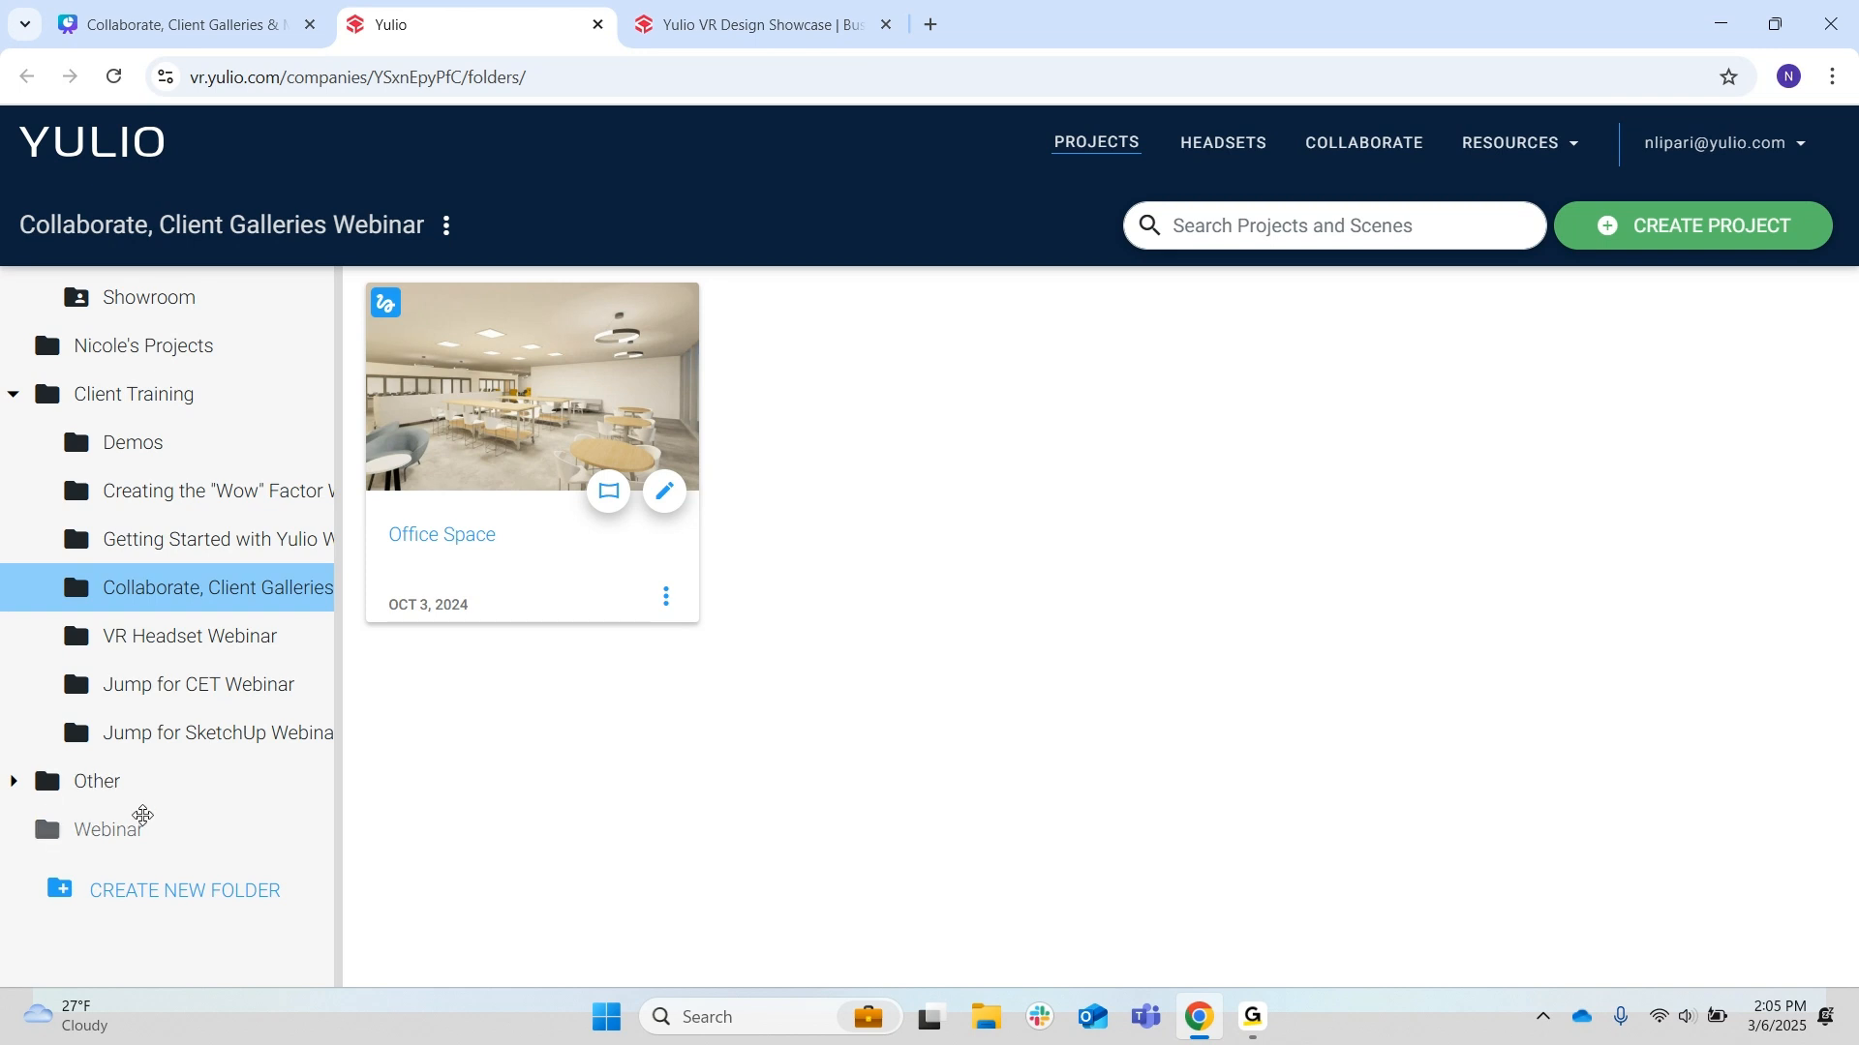
- Review the Webinar folder's access permissions and close them without adding any users
click(132, 829)
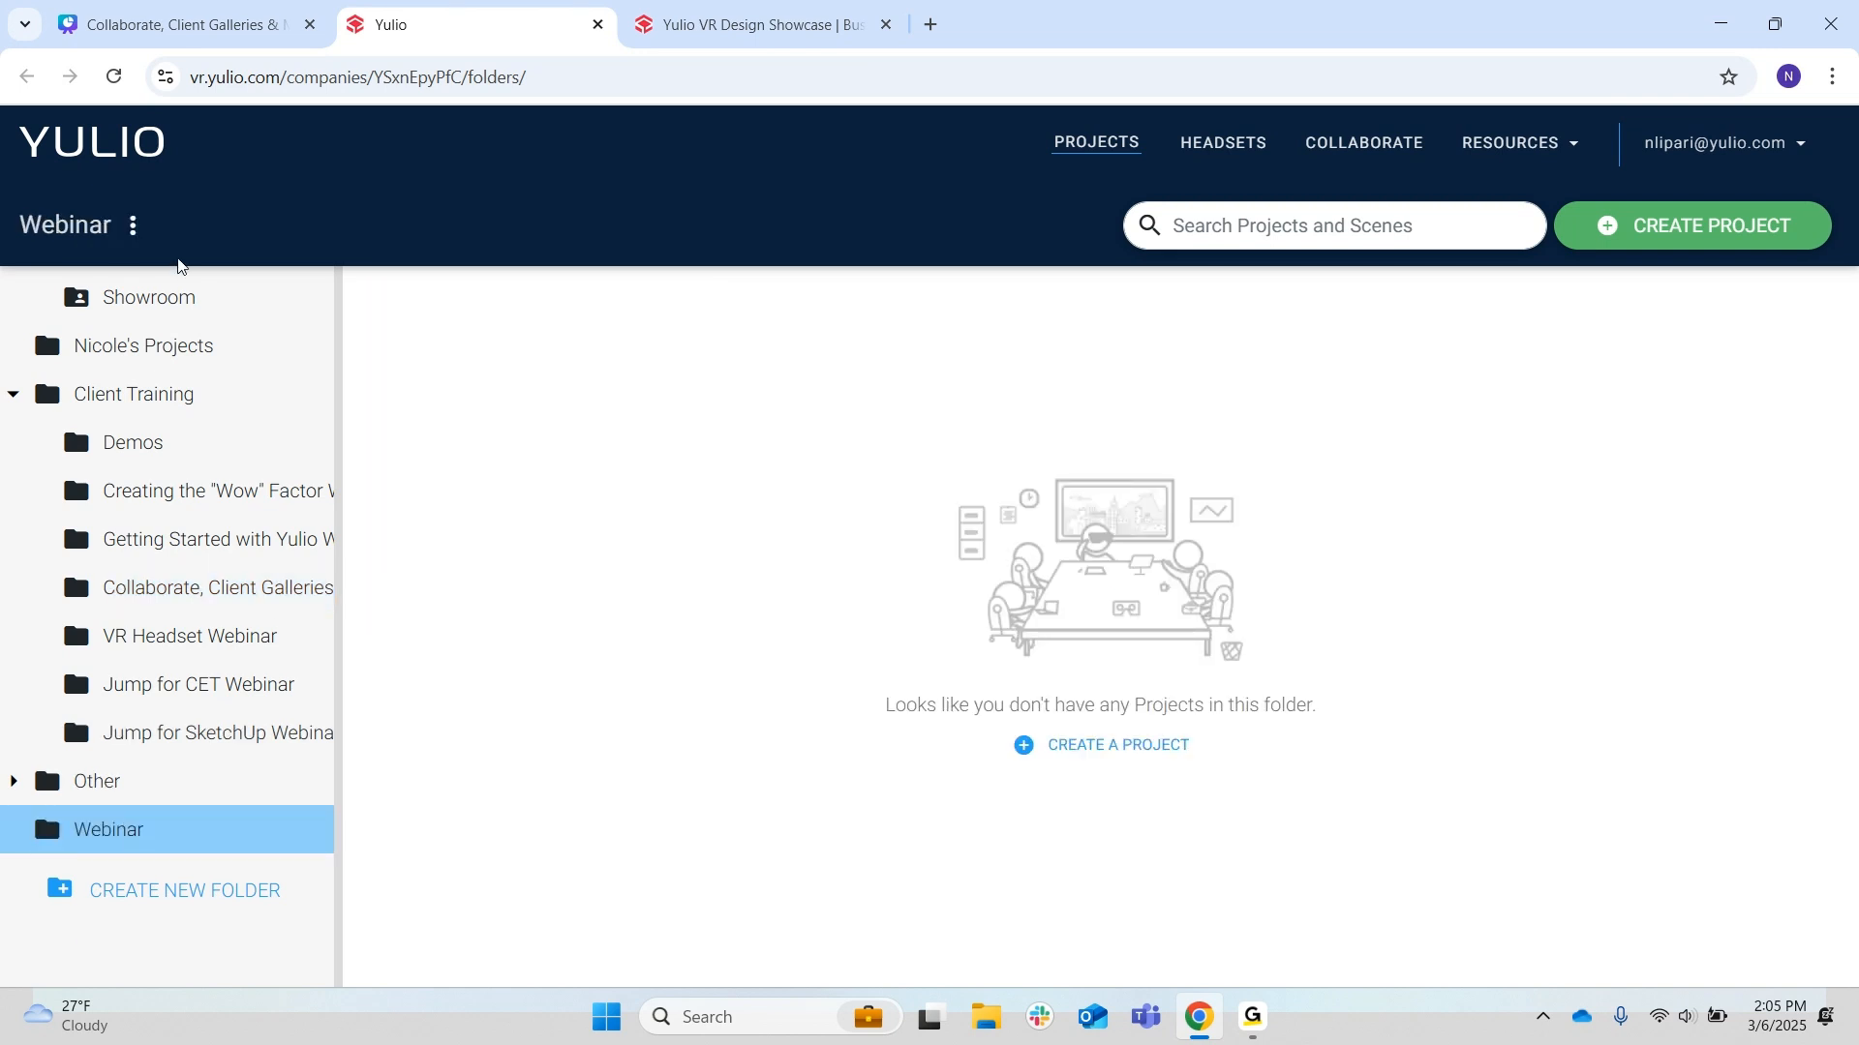
click(140, 235)
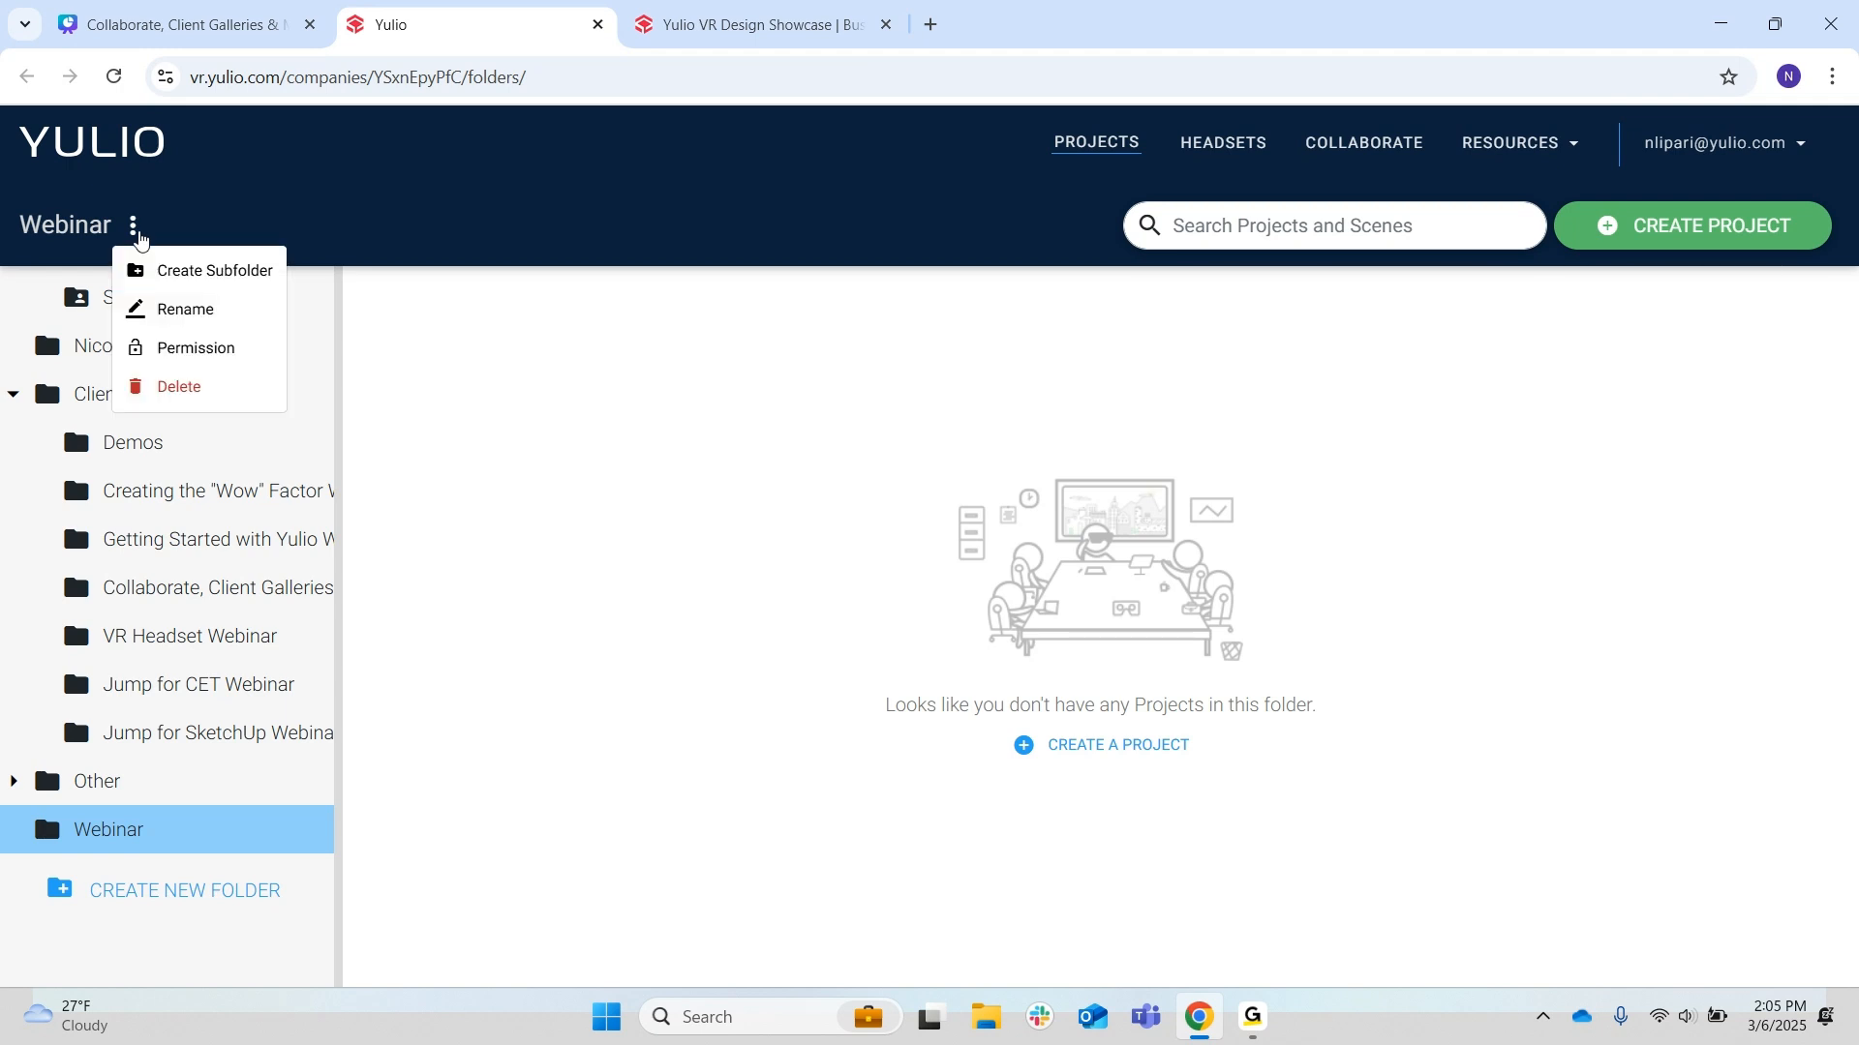
click(241, 360)
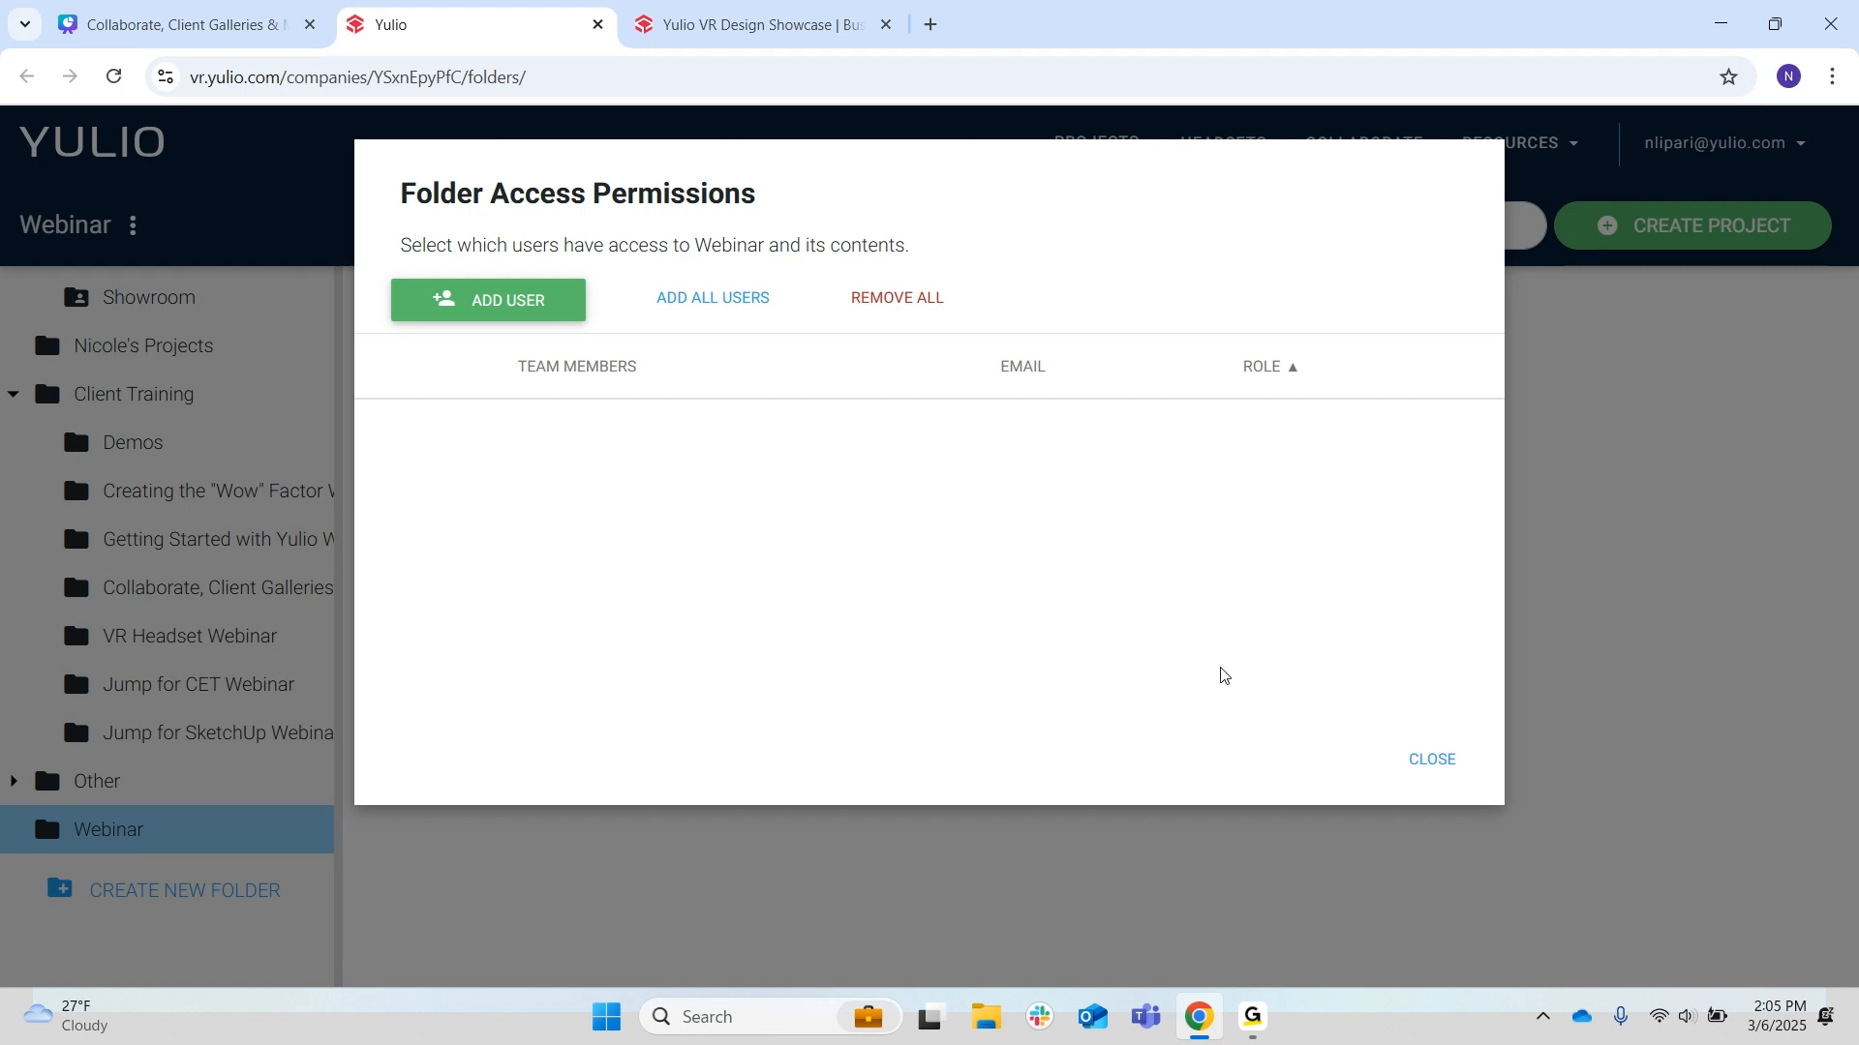
click(1457, 767)
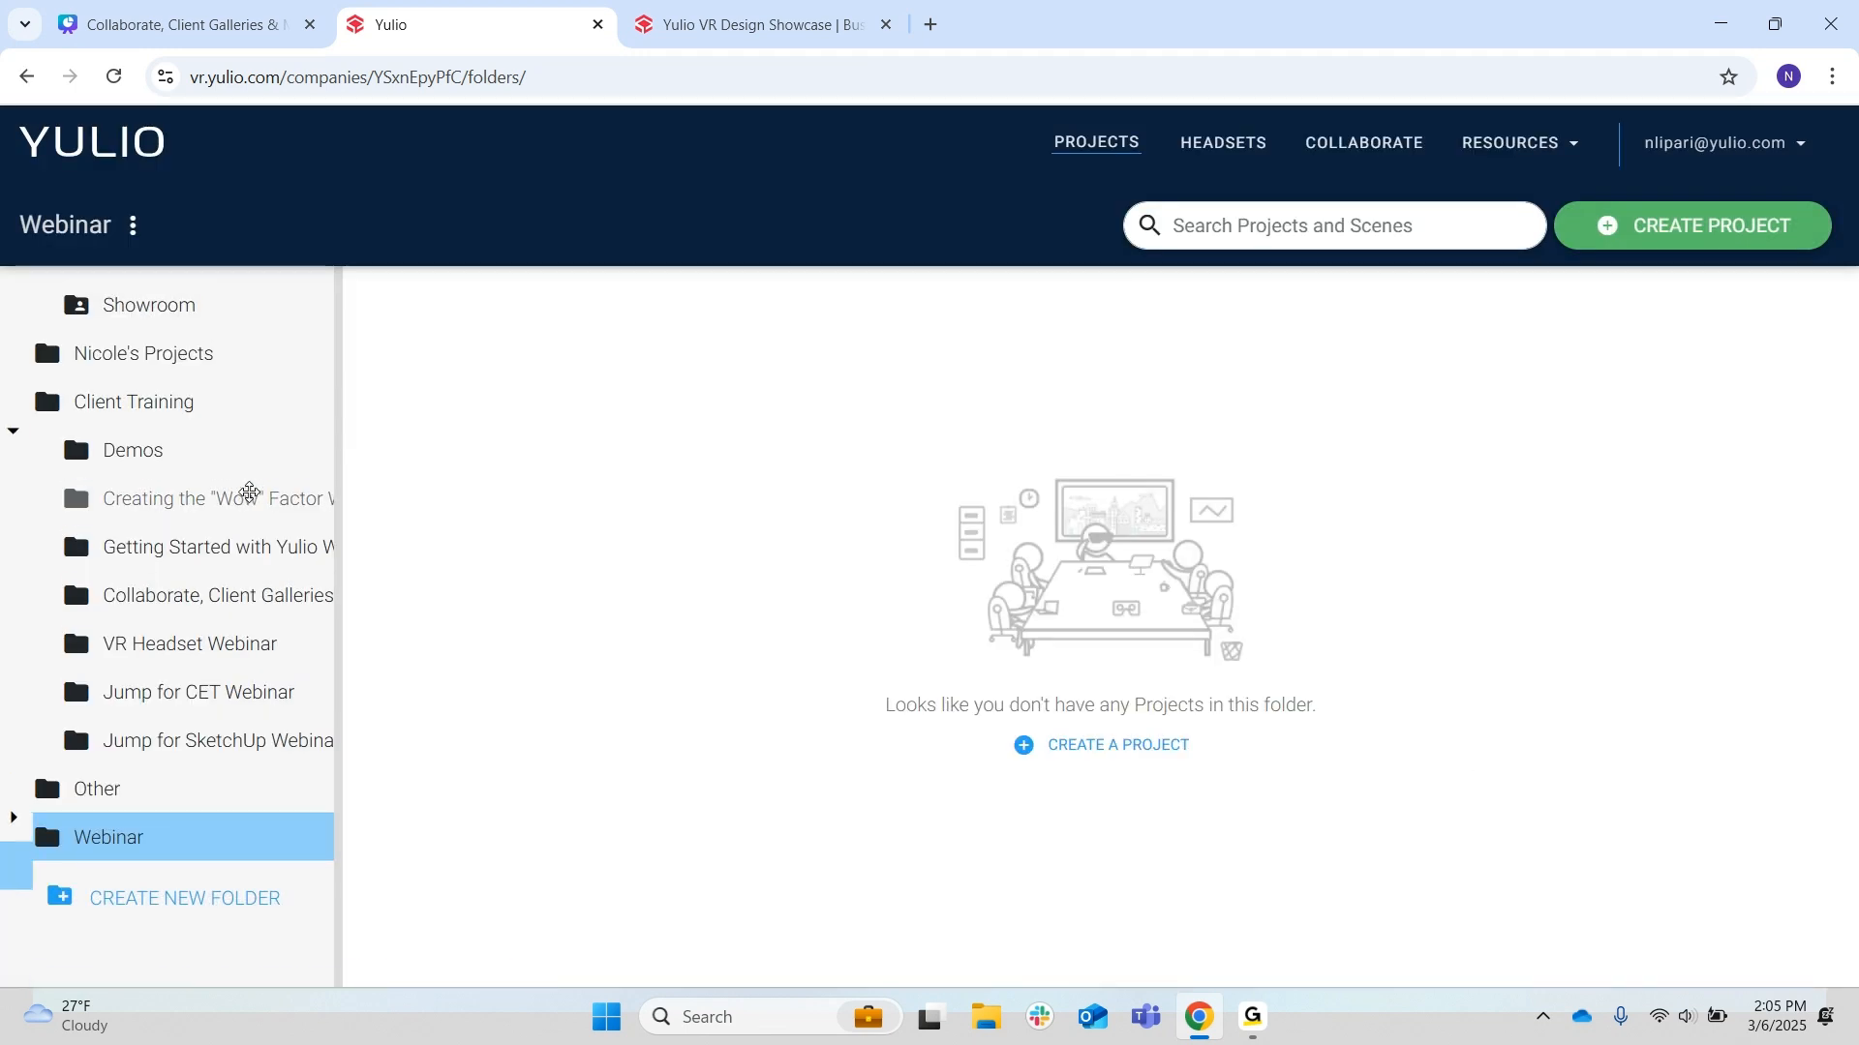
- Check the Team subfolders as move destinations for Office Space in the Collaborate, Client Galleries Webinar folder, and cancel the move
scroll(249, 489, up, 2)
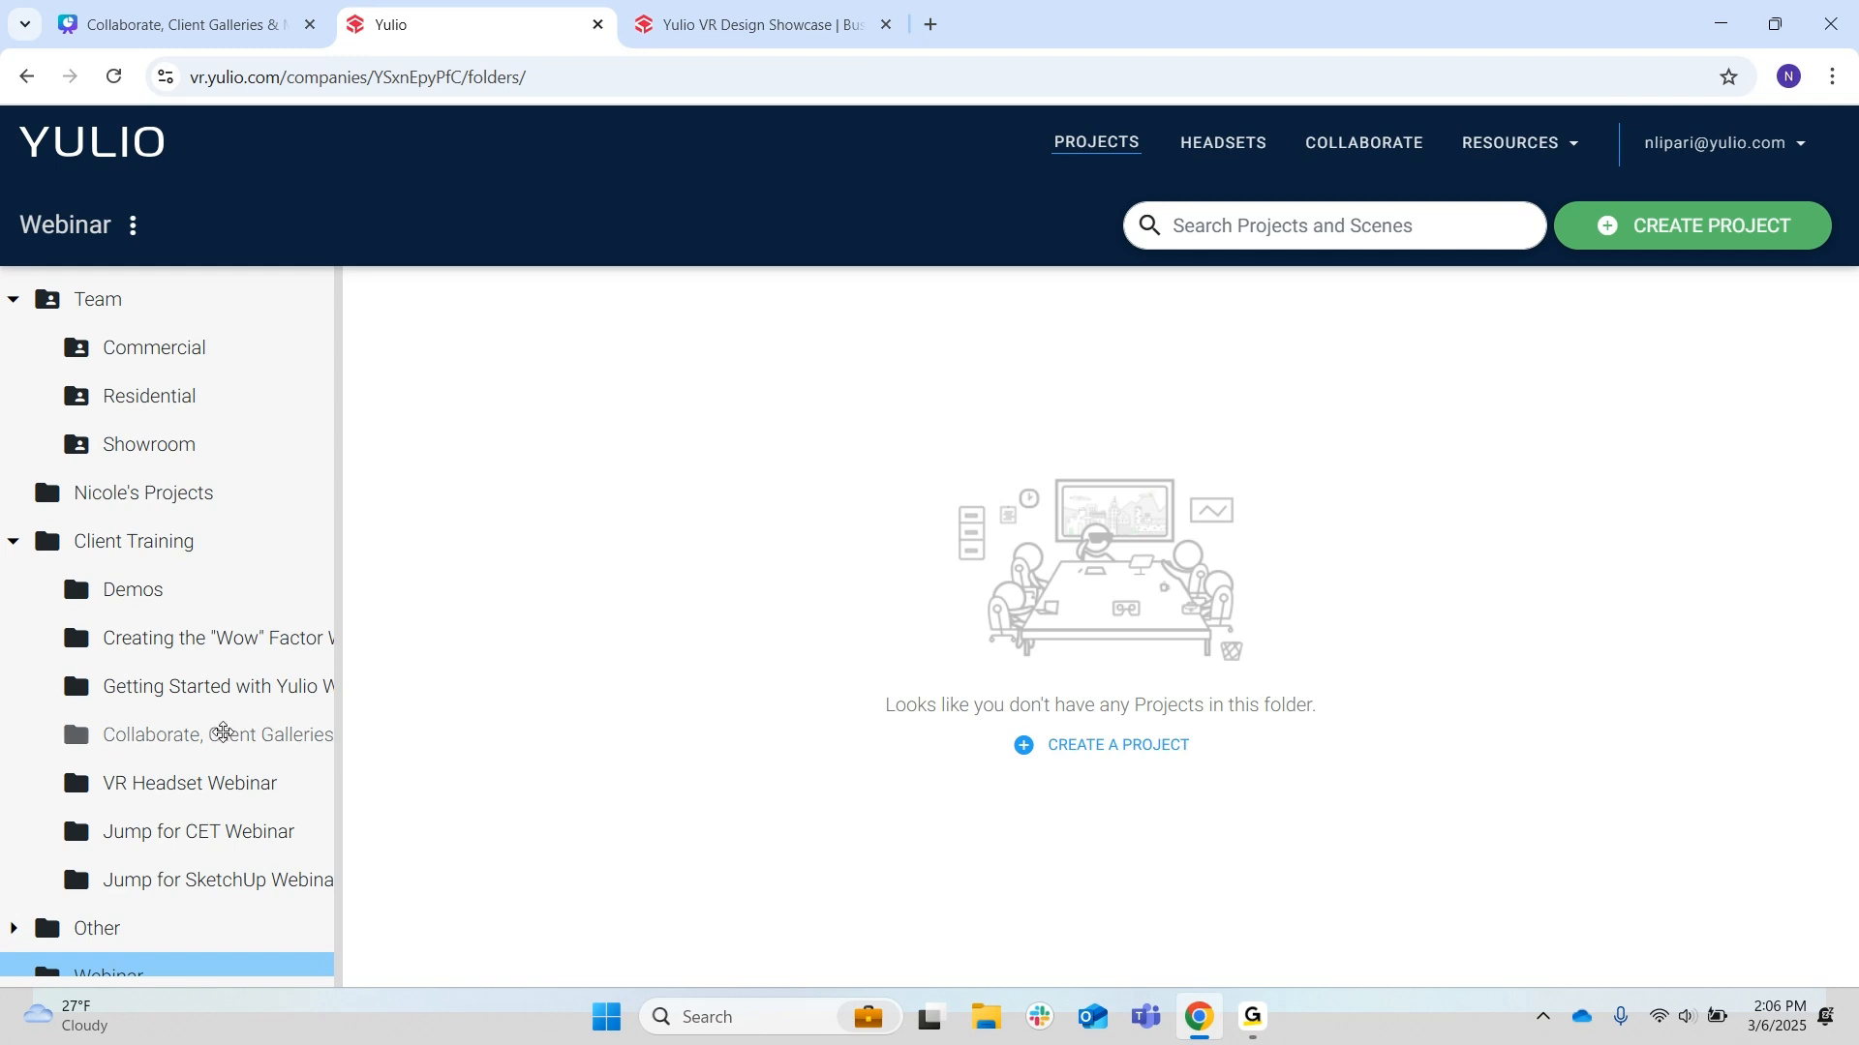
click(224, 732)
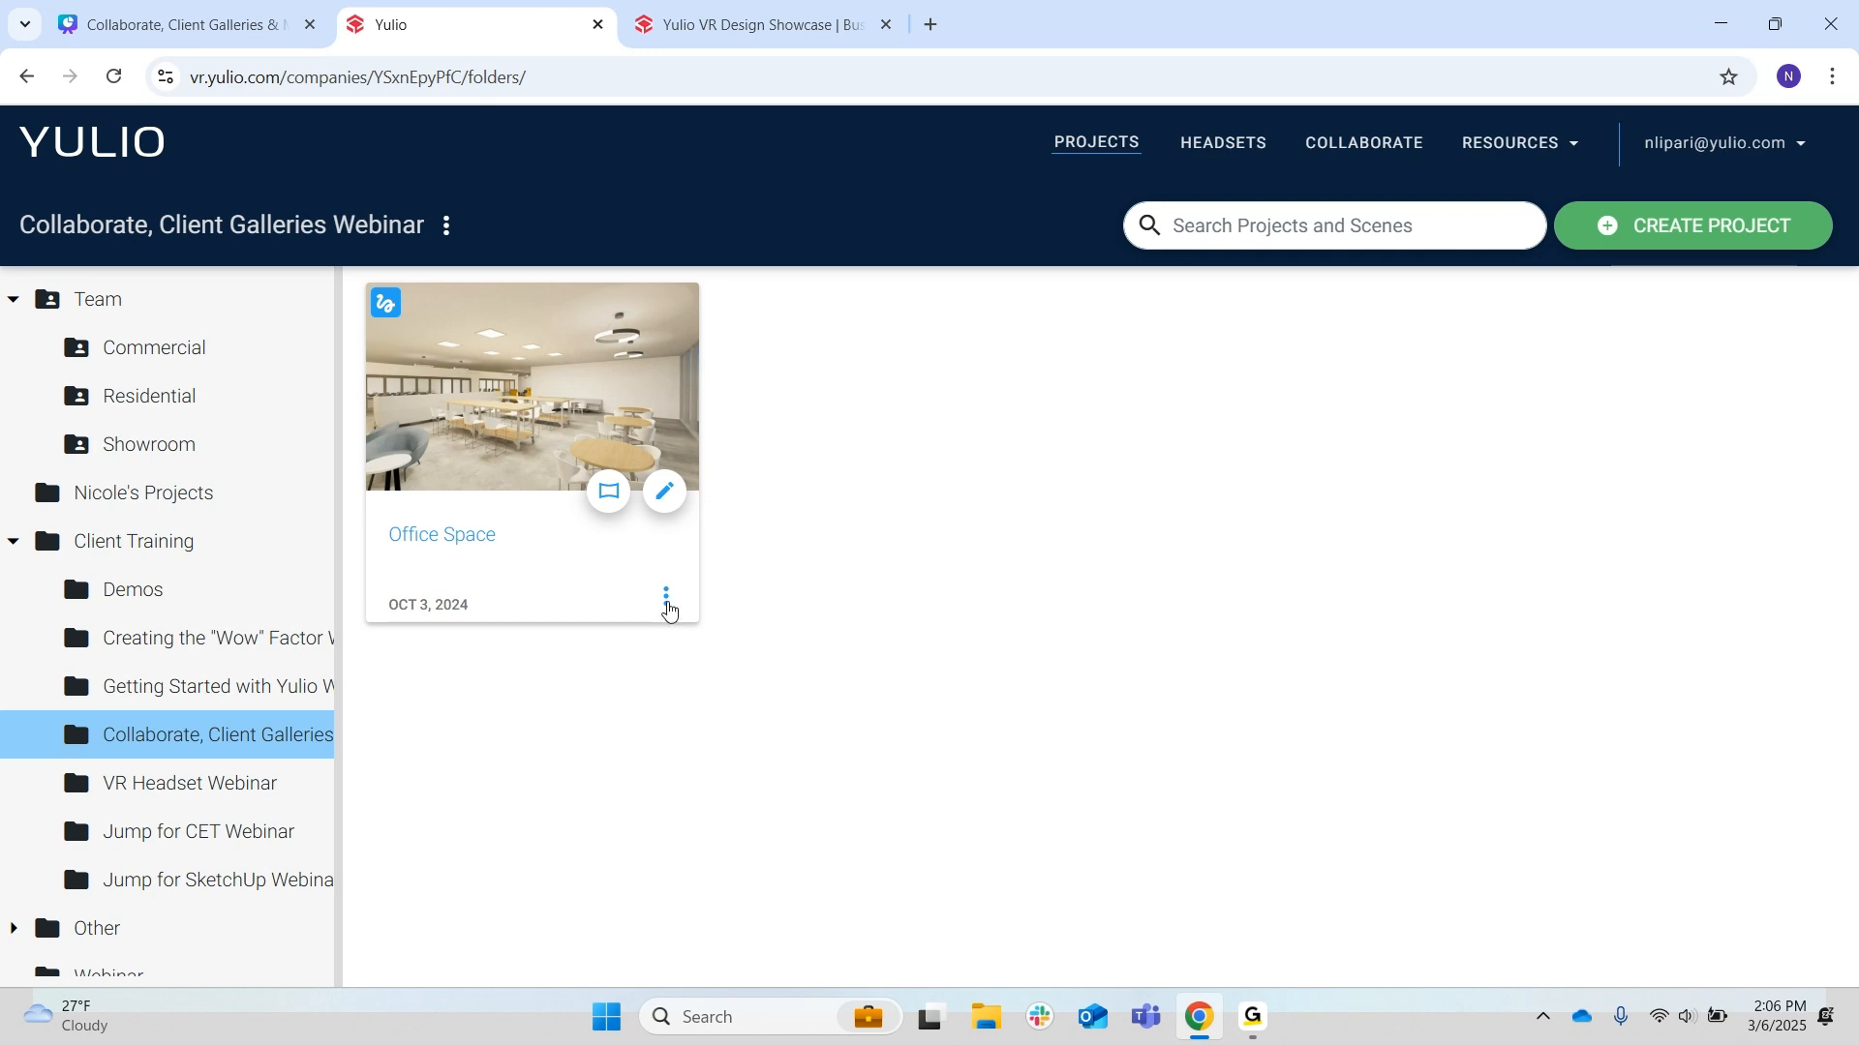
click(667, 600)
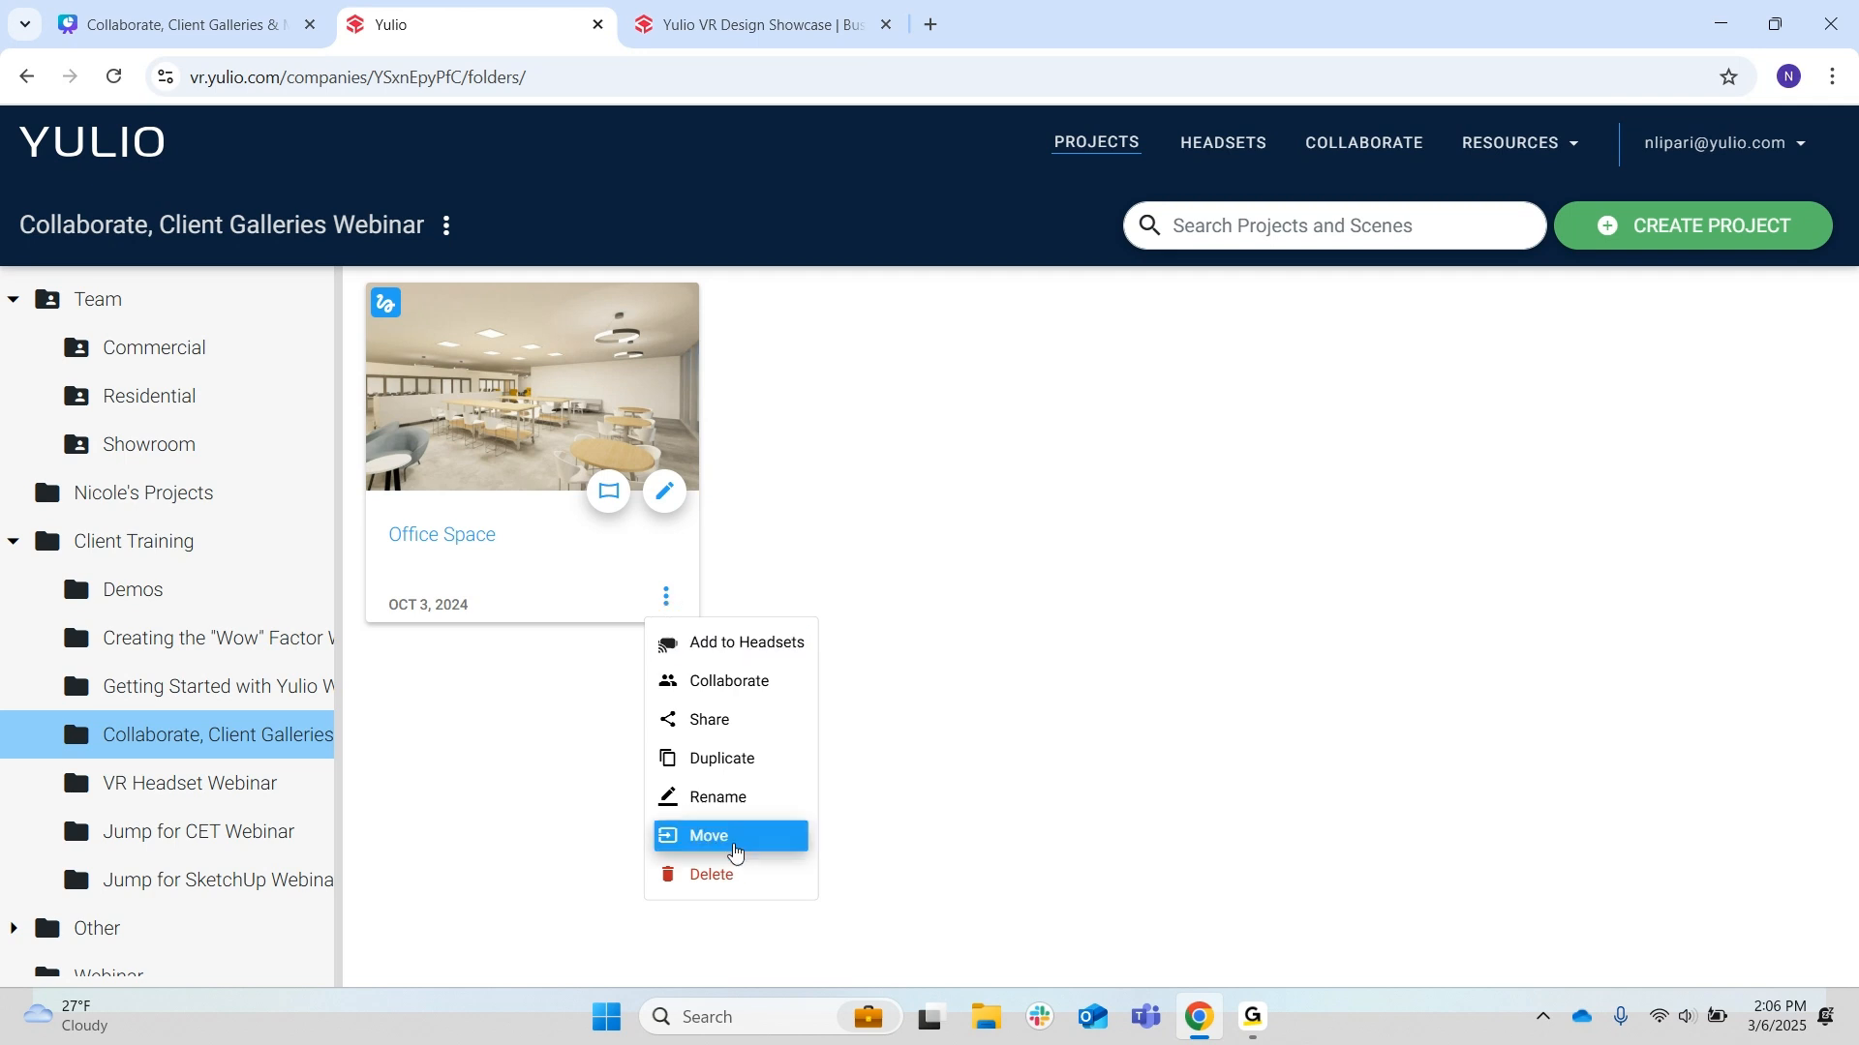
click(738, 852)
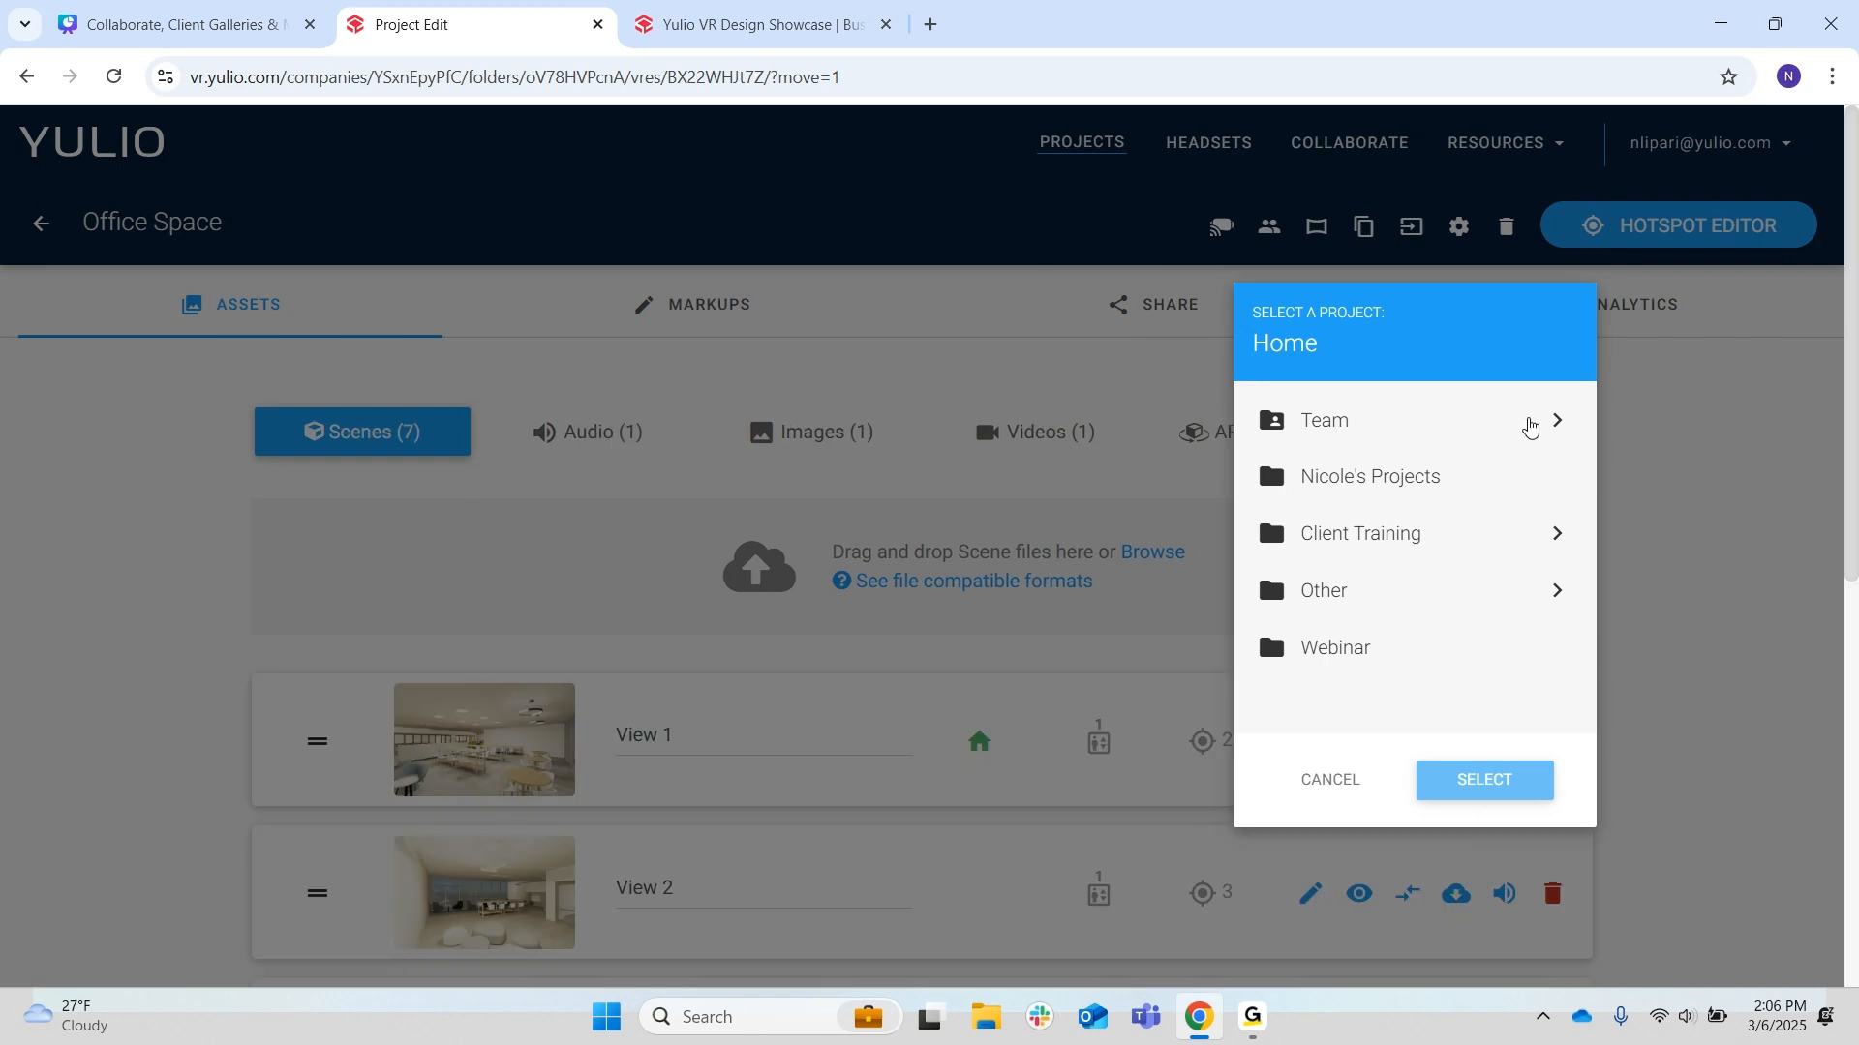
click(1555, 423)
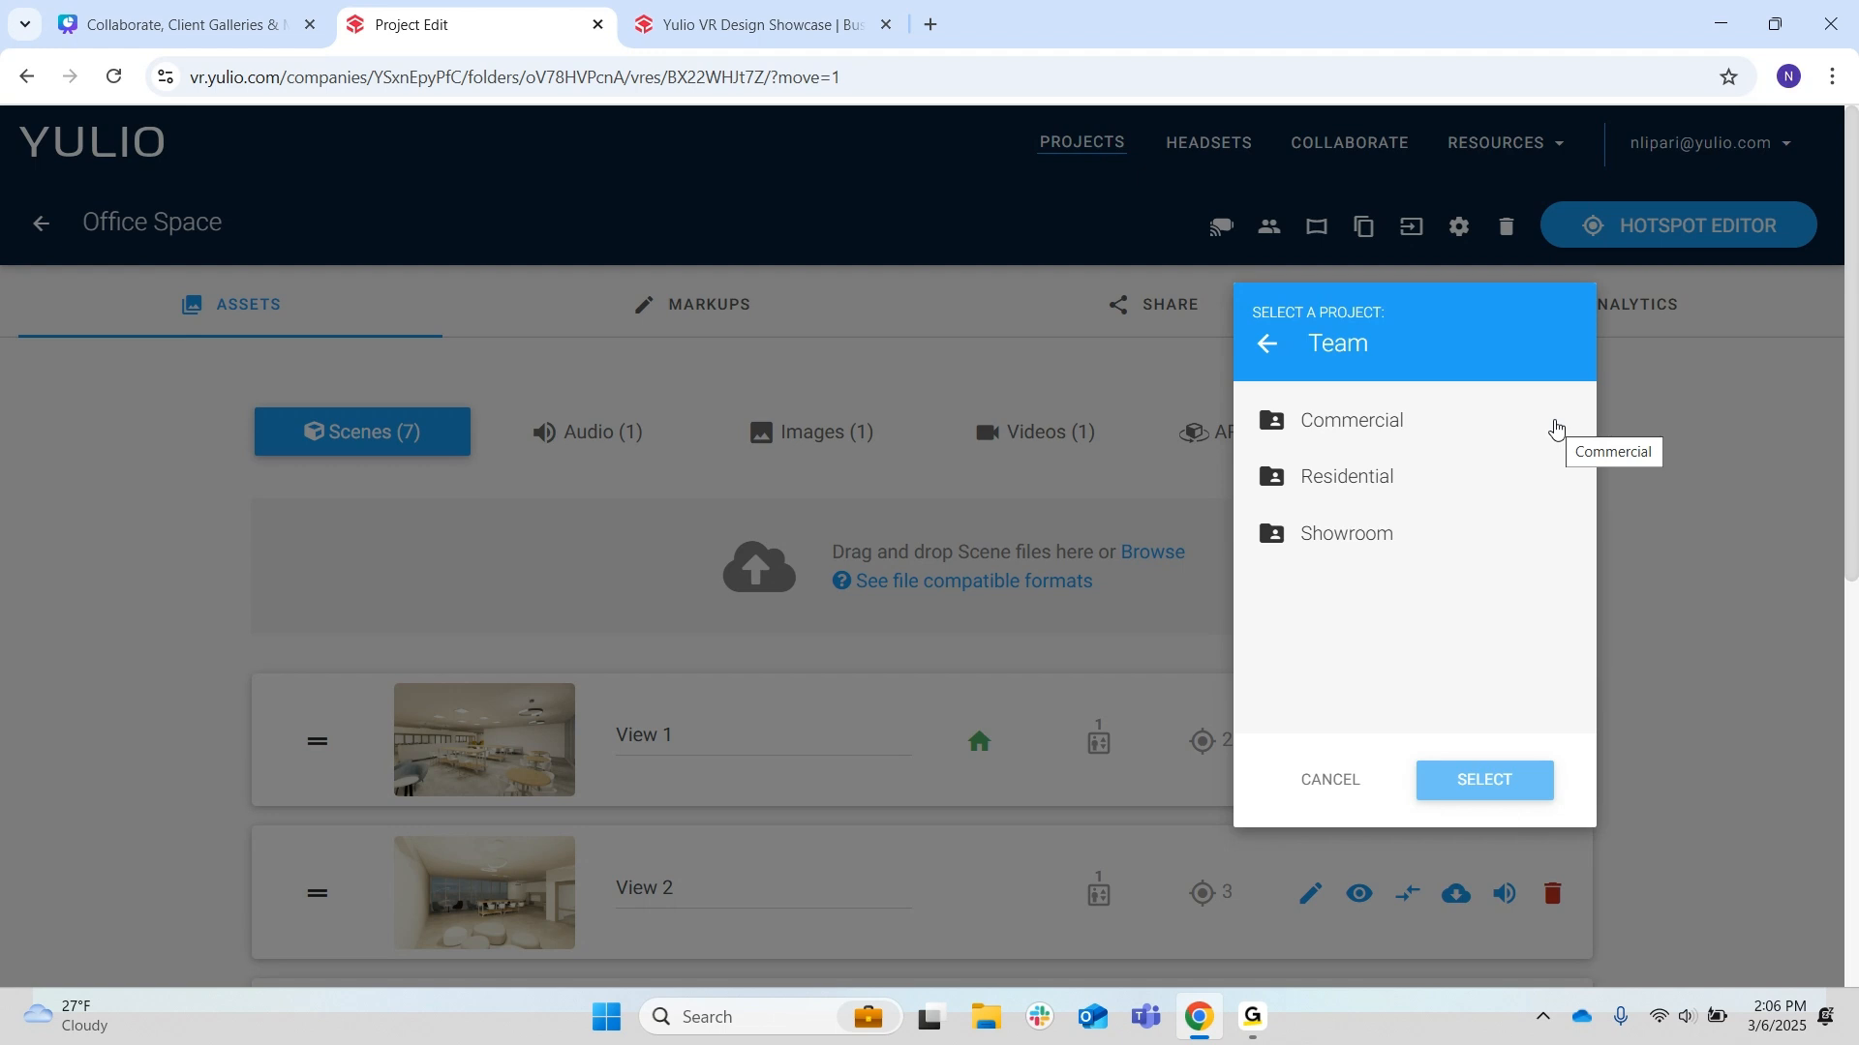
click(1330, 779)
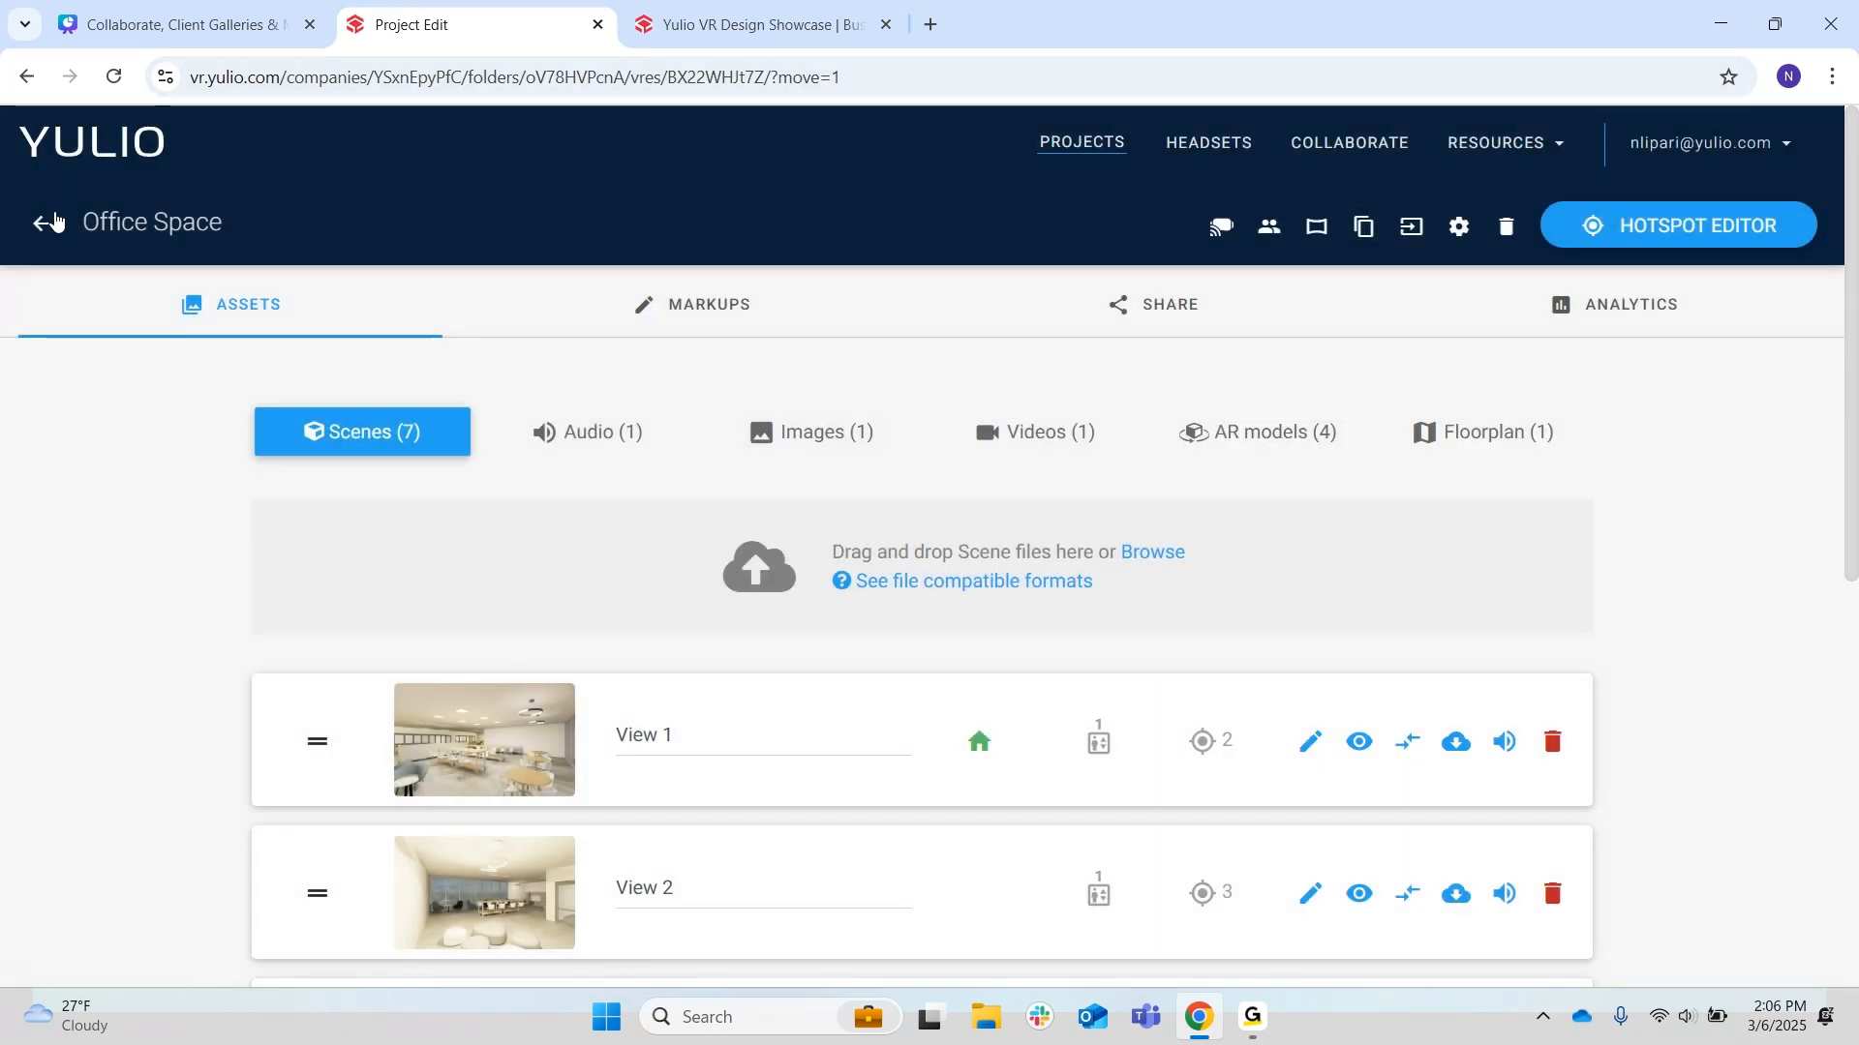
click(46, 225)
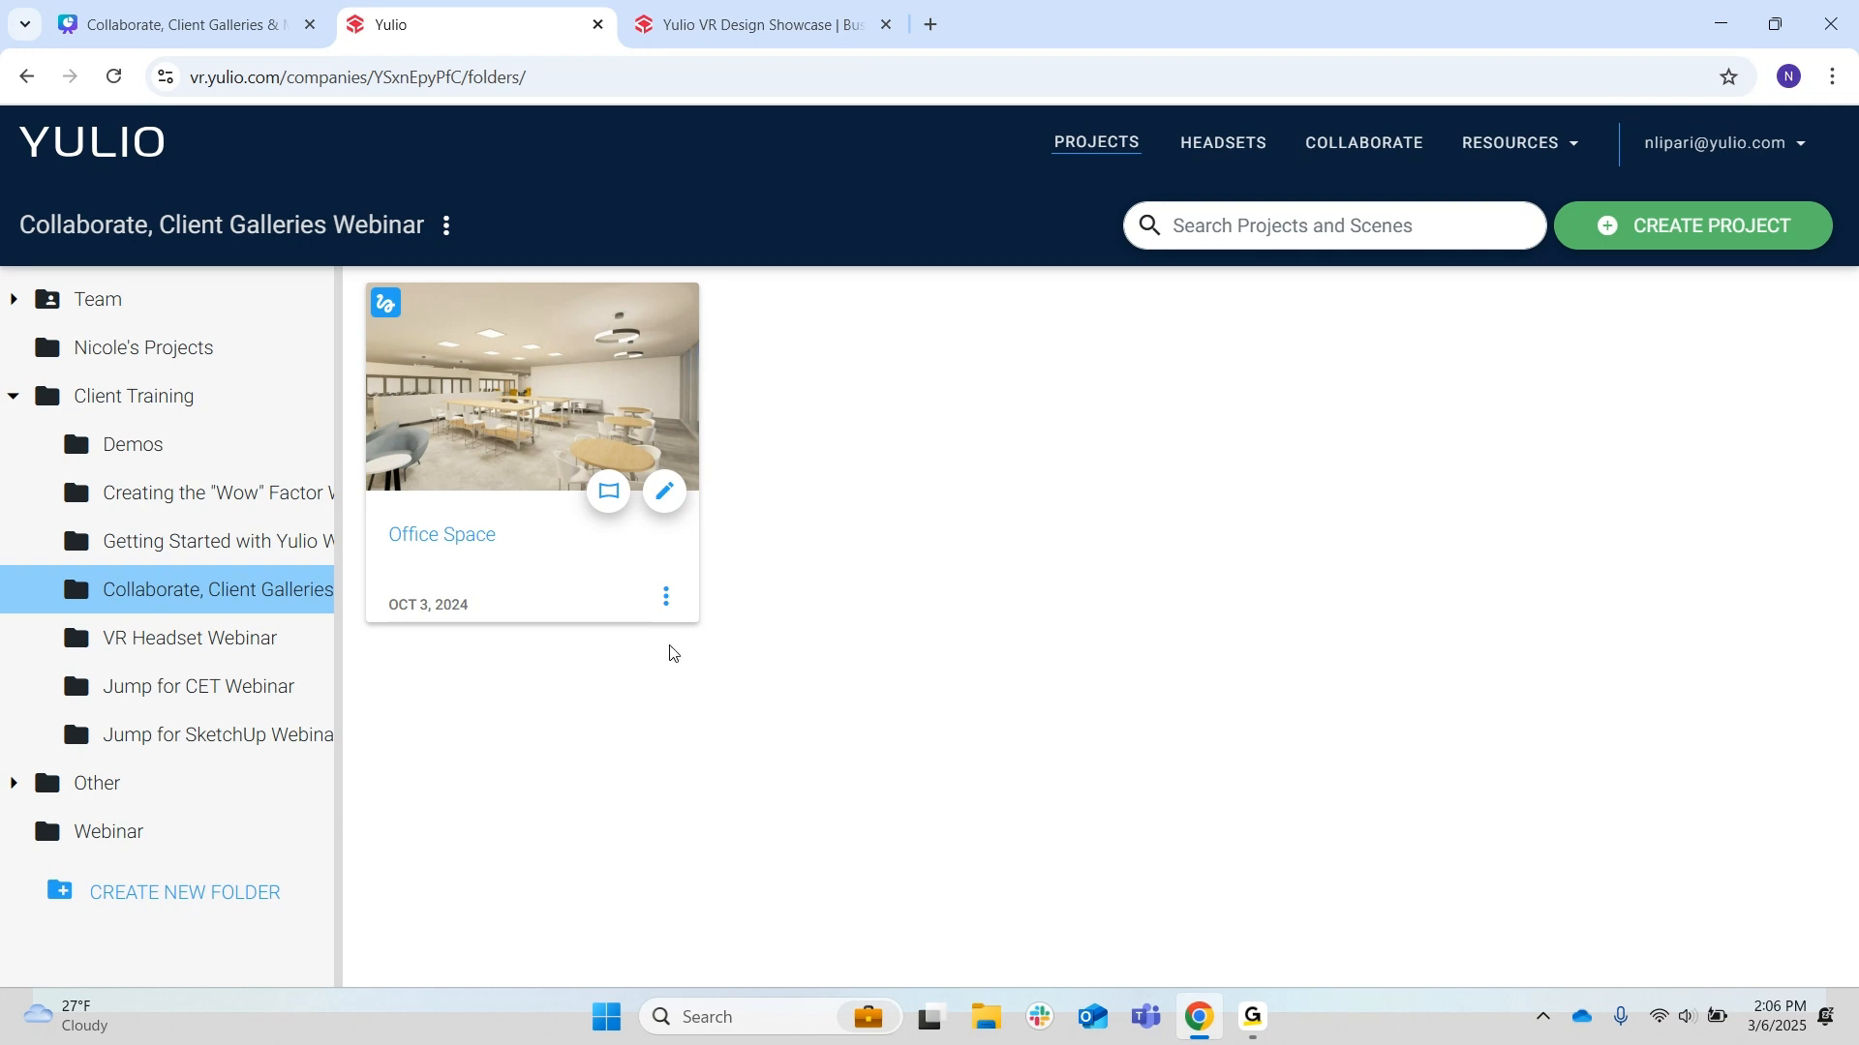
- Duplicate the Office Space project within the Collaborate, Client Galleries Webinar folder
click(668, 599)
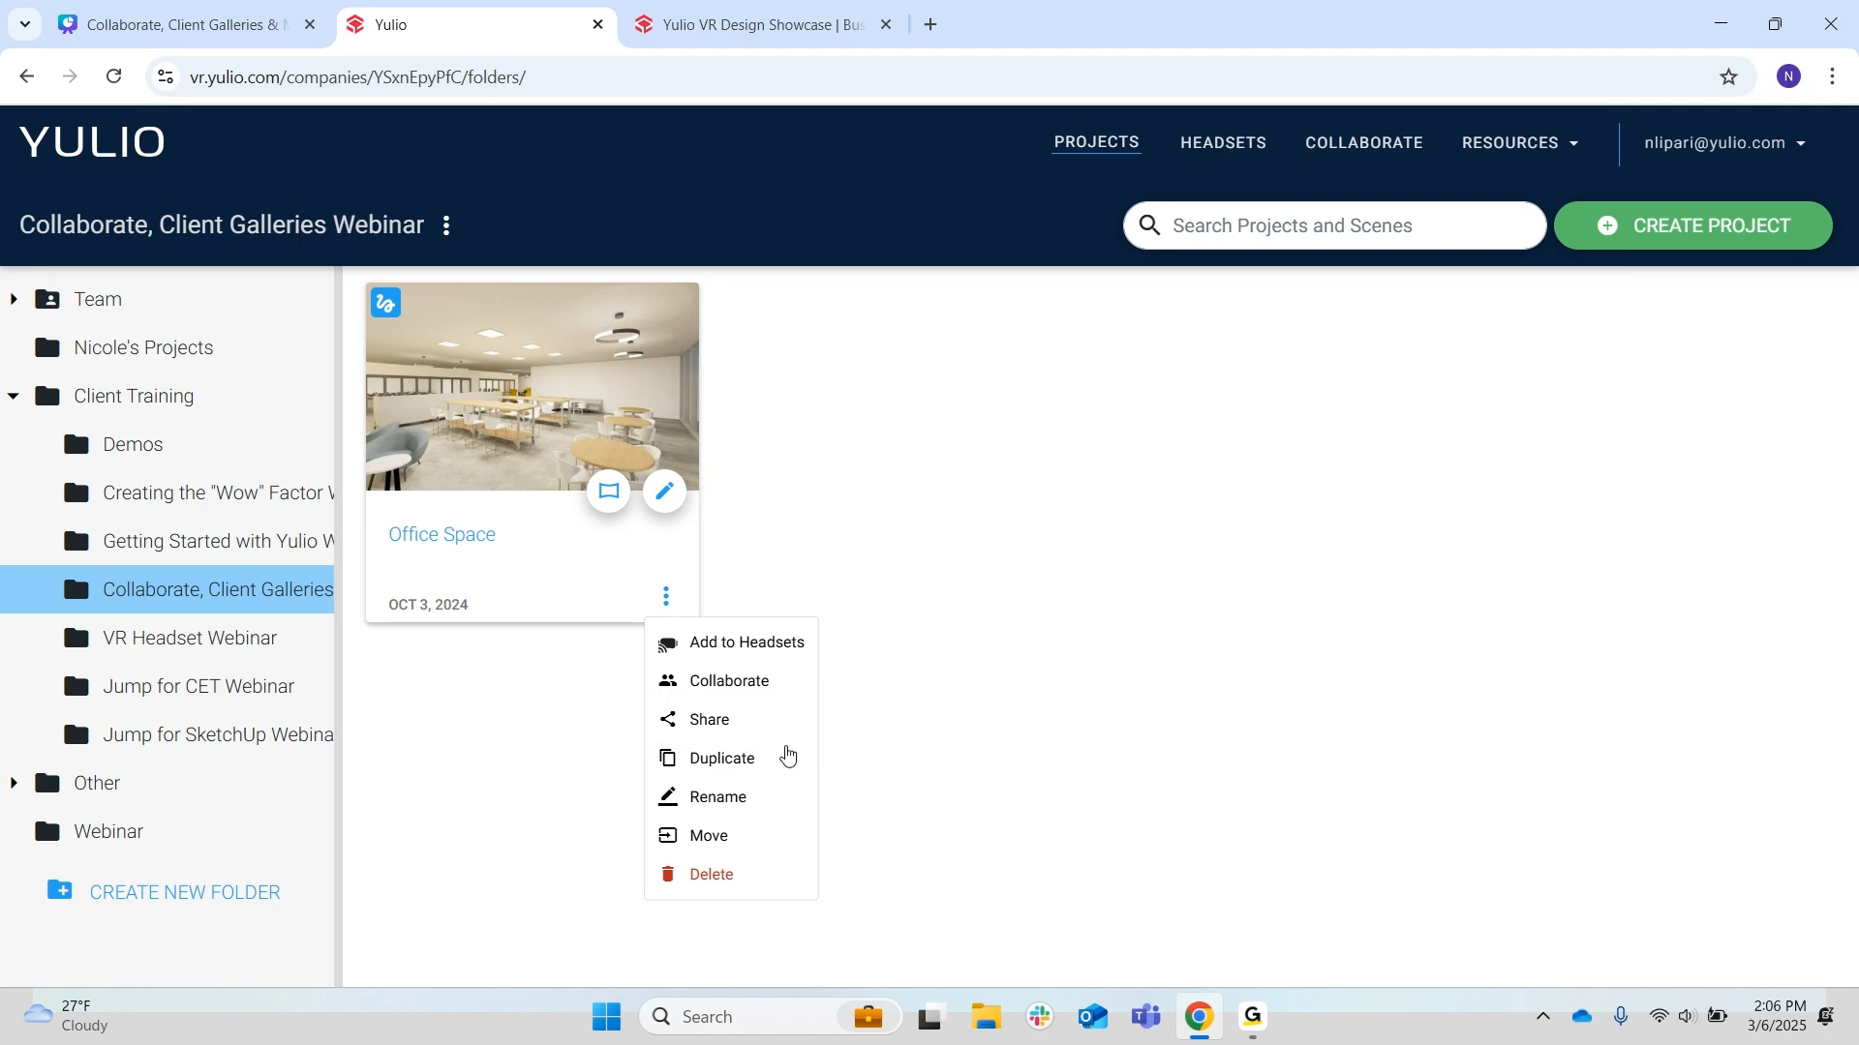
click(785, 756)
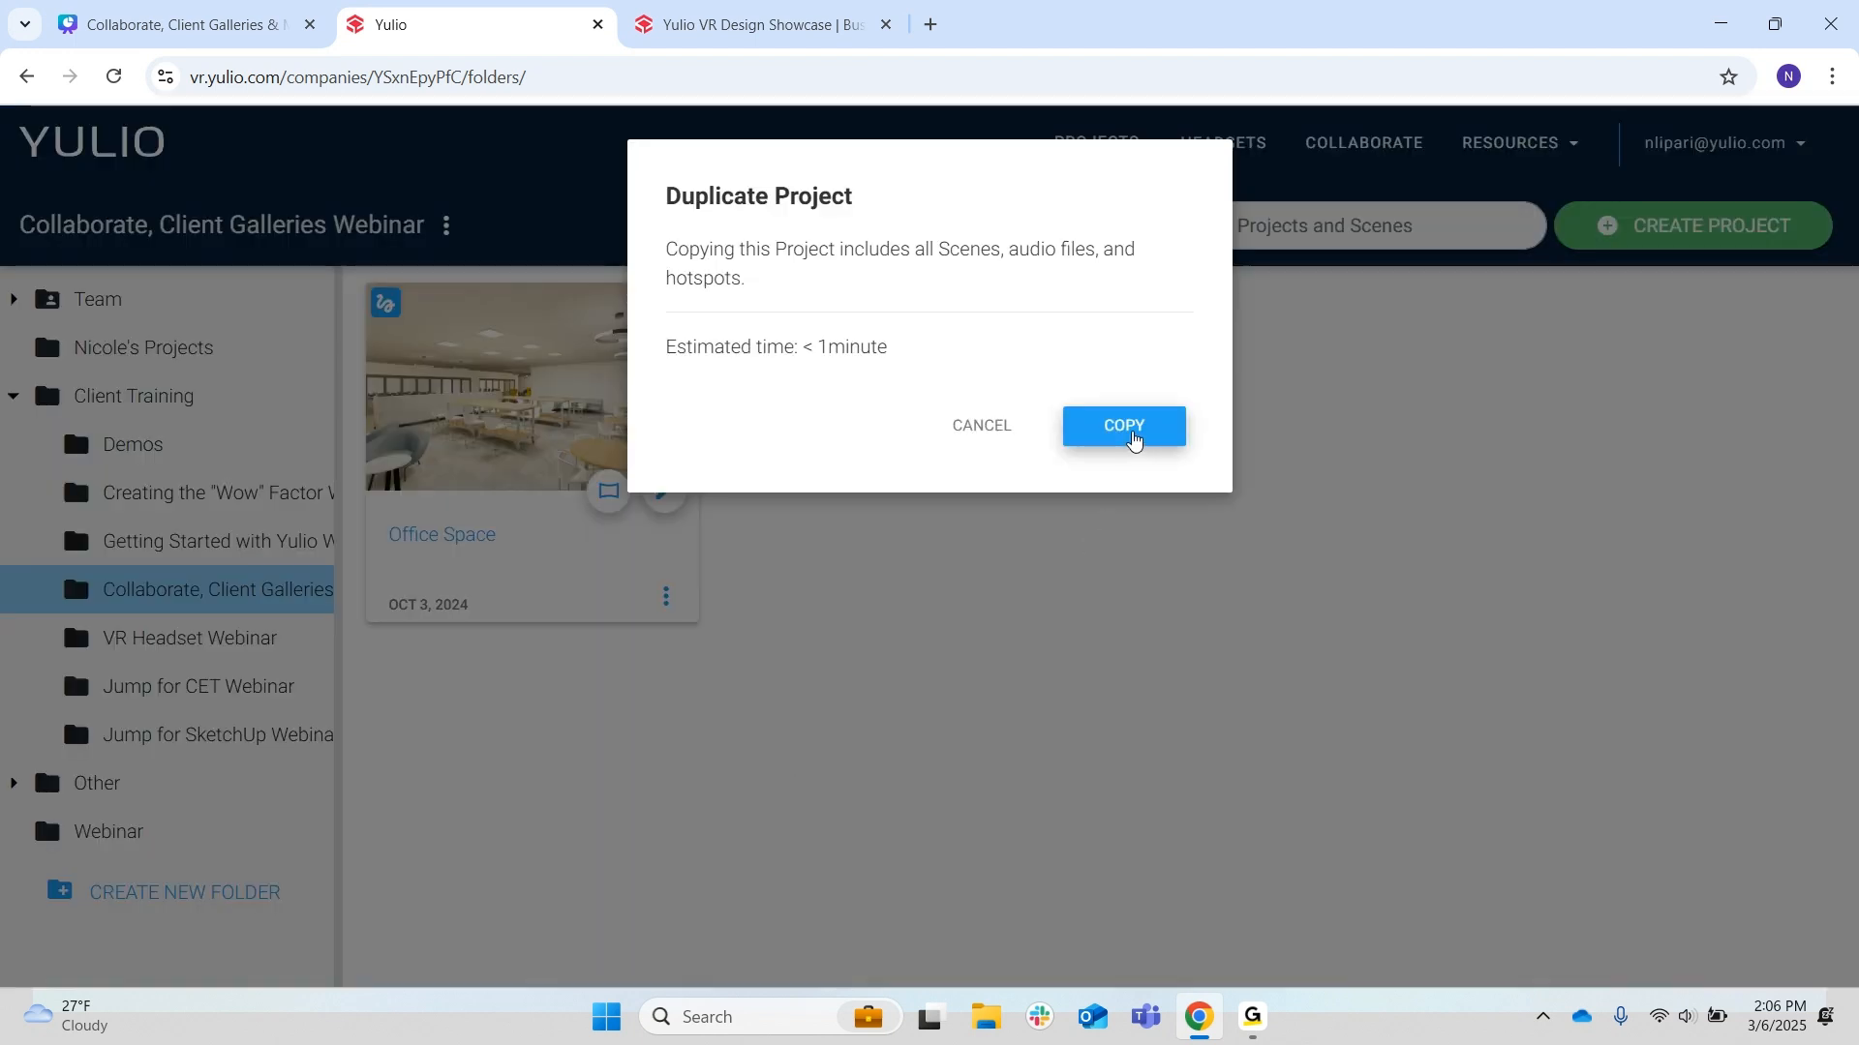
click(1135, 441)
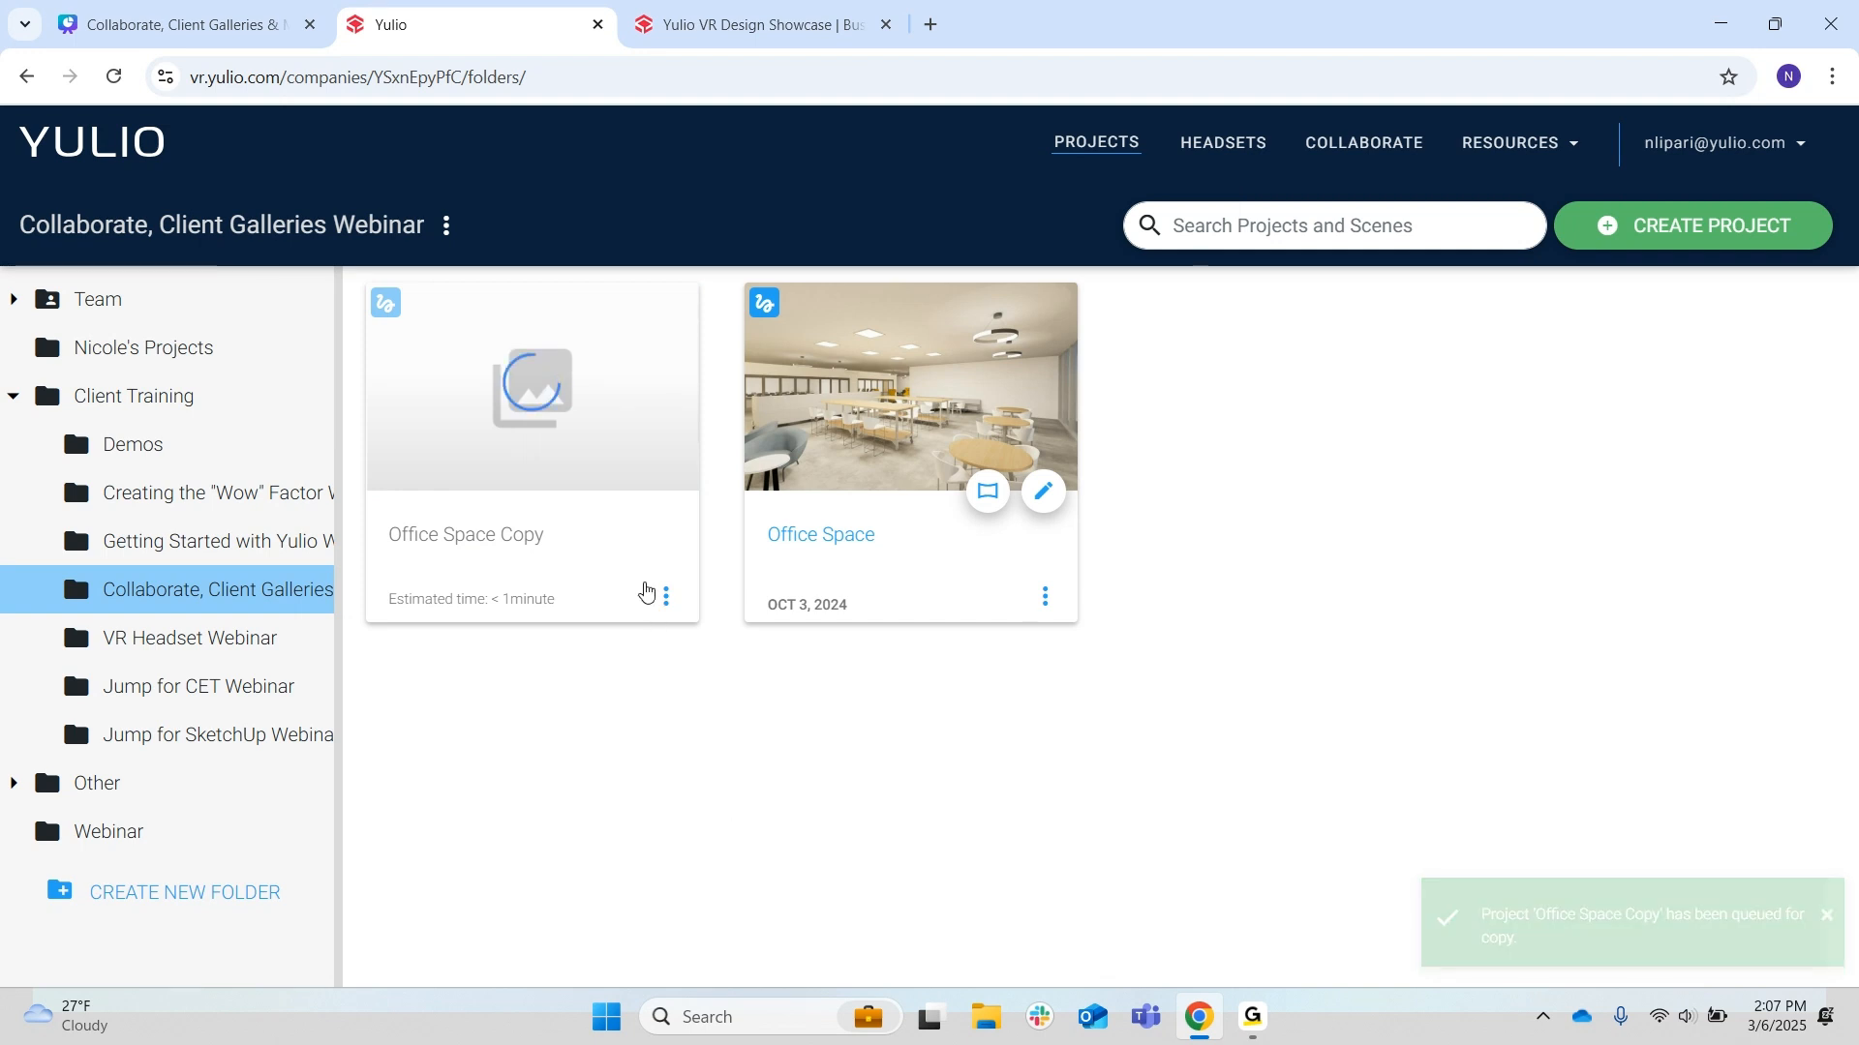
click(667, 597)
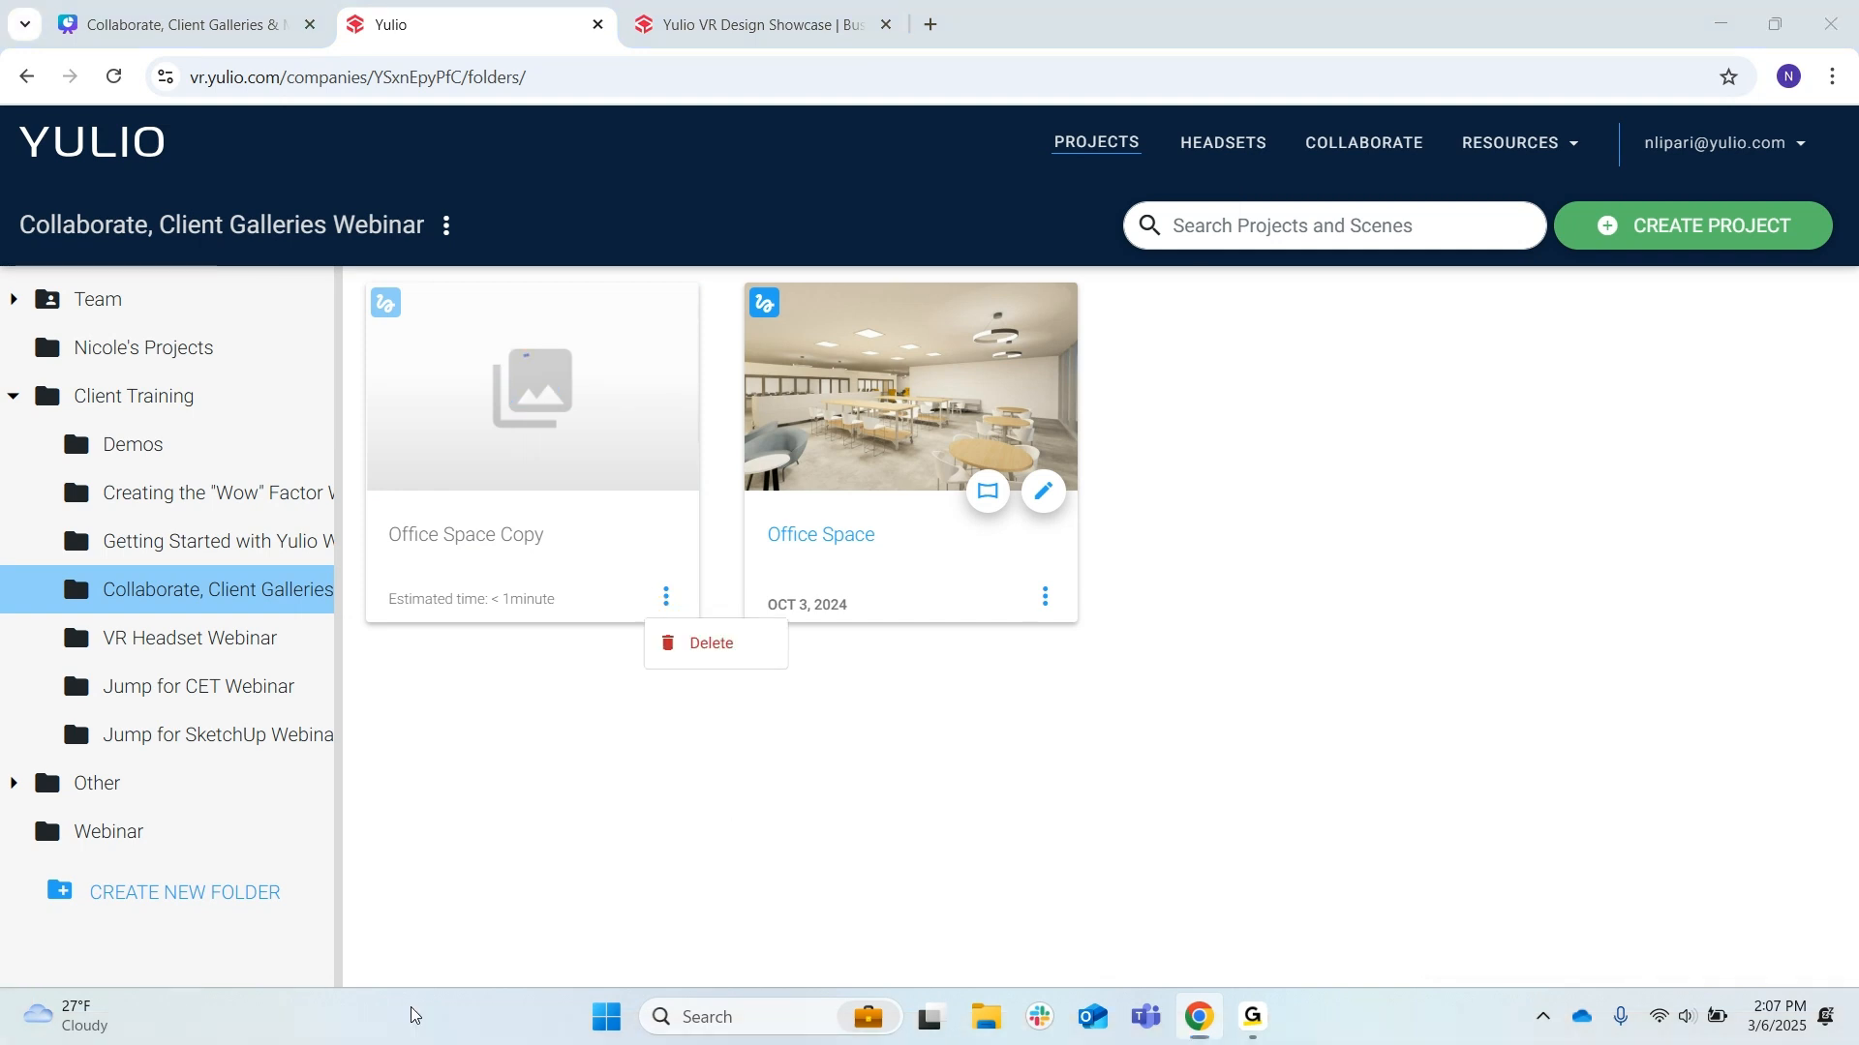
click(542, 915)
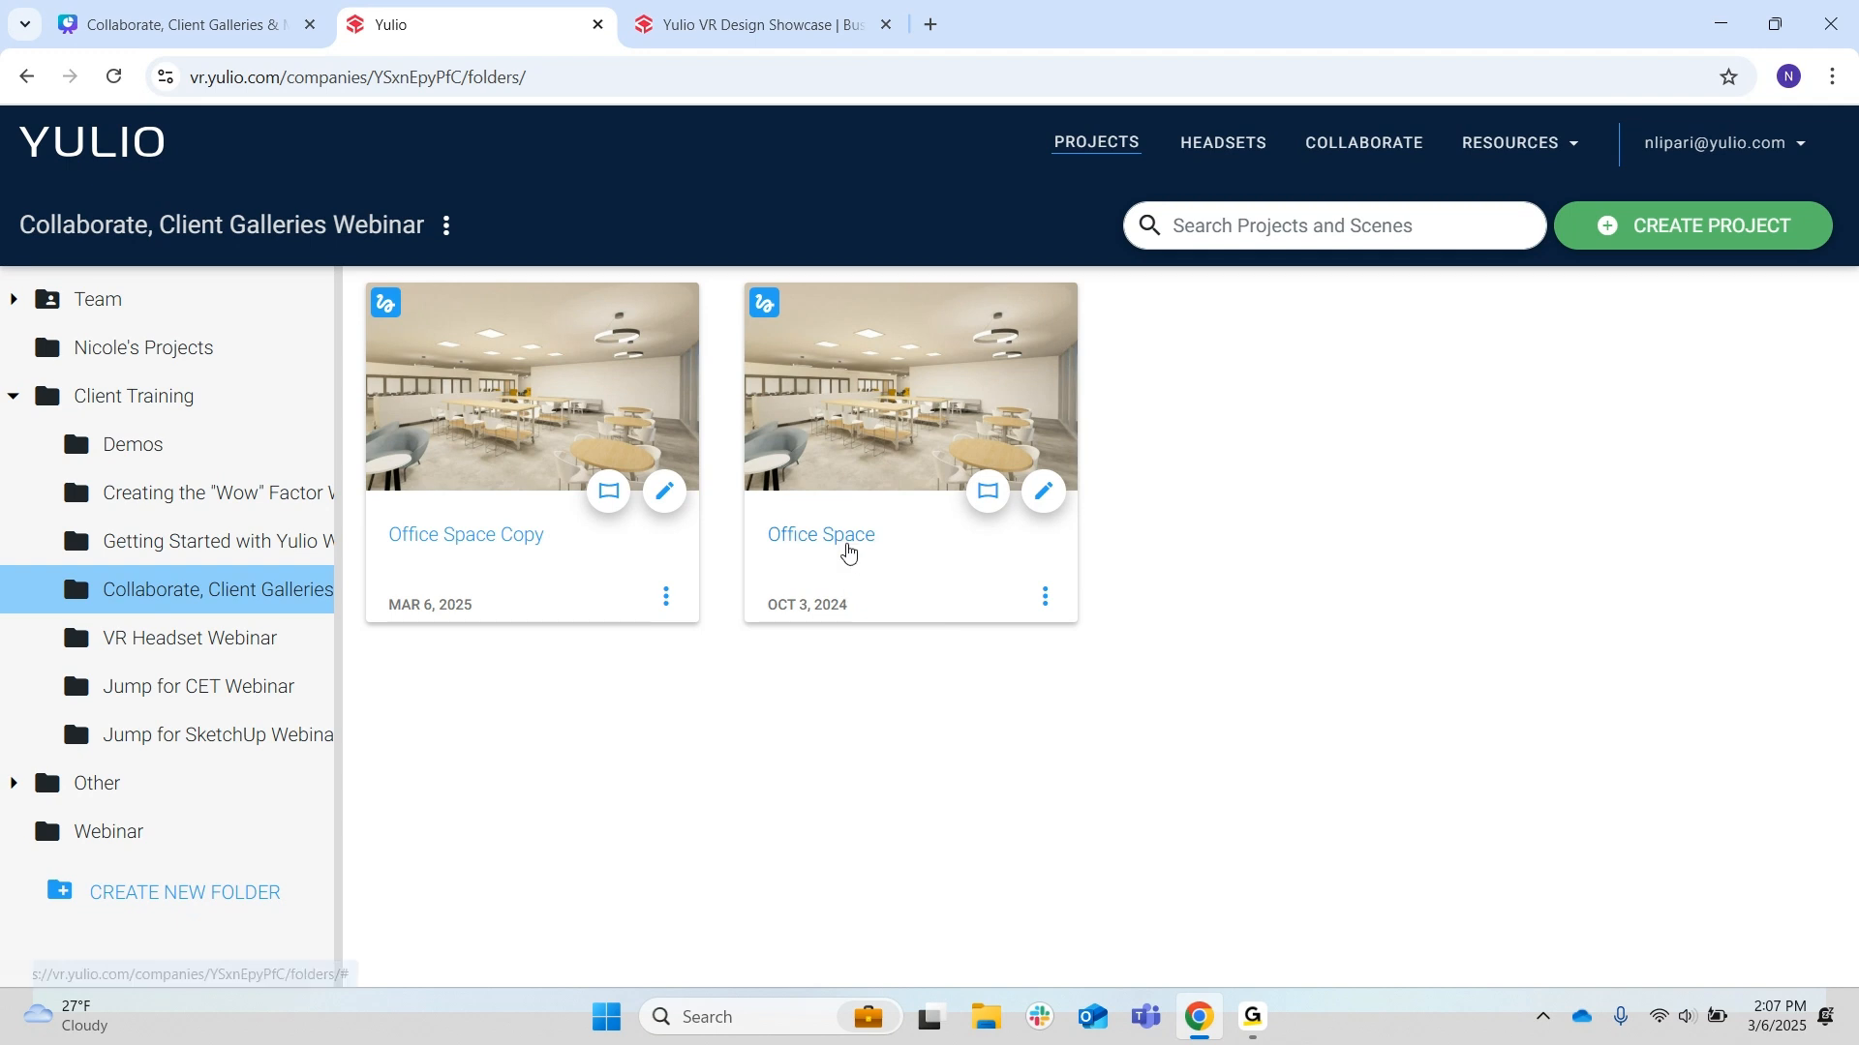
- Open the original Office Space project's sharing options and view the QR code for its share link
click(850, 551)
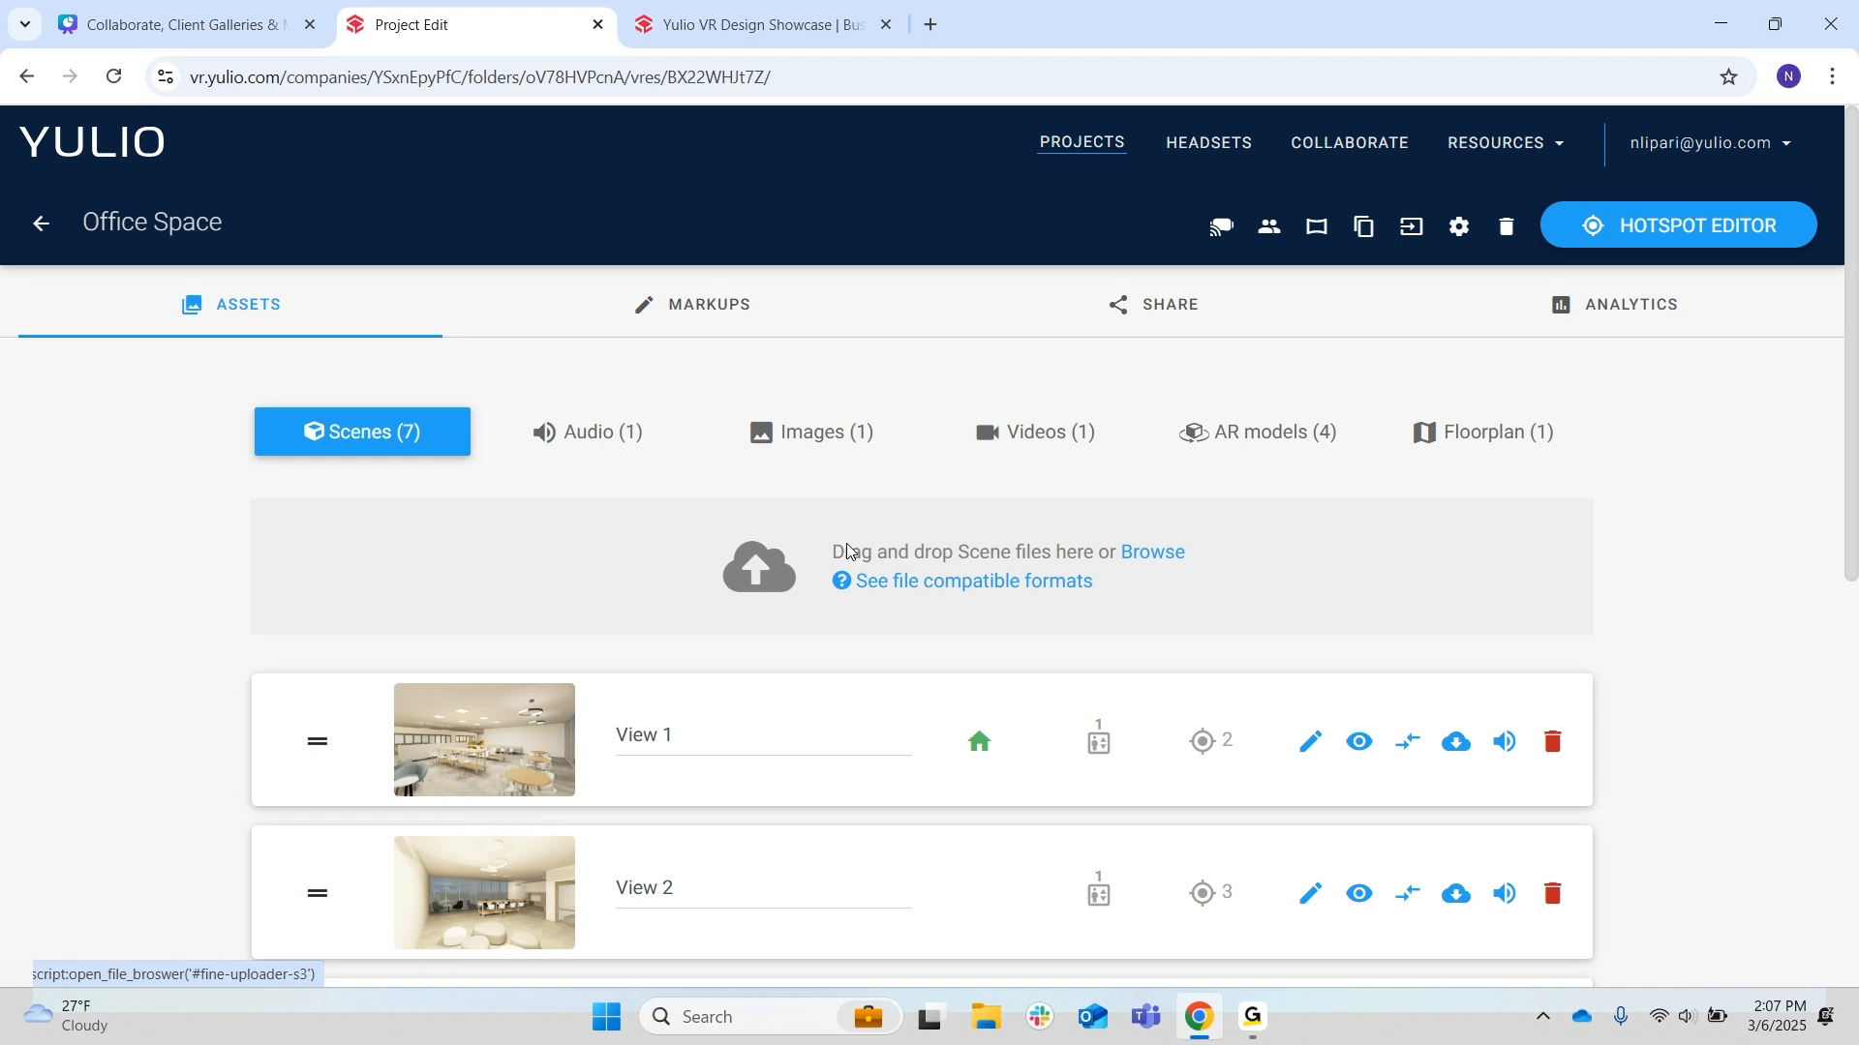
scroll(160, 627, down, 1)
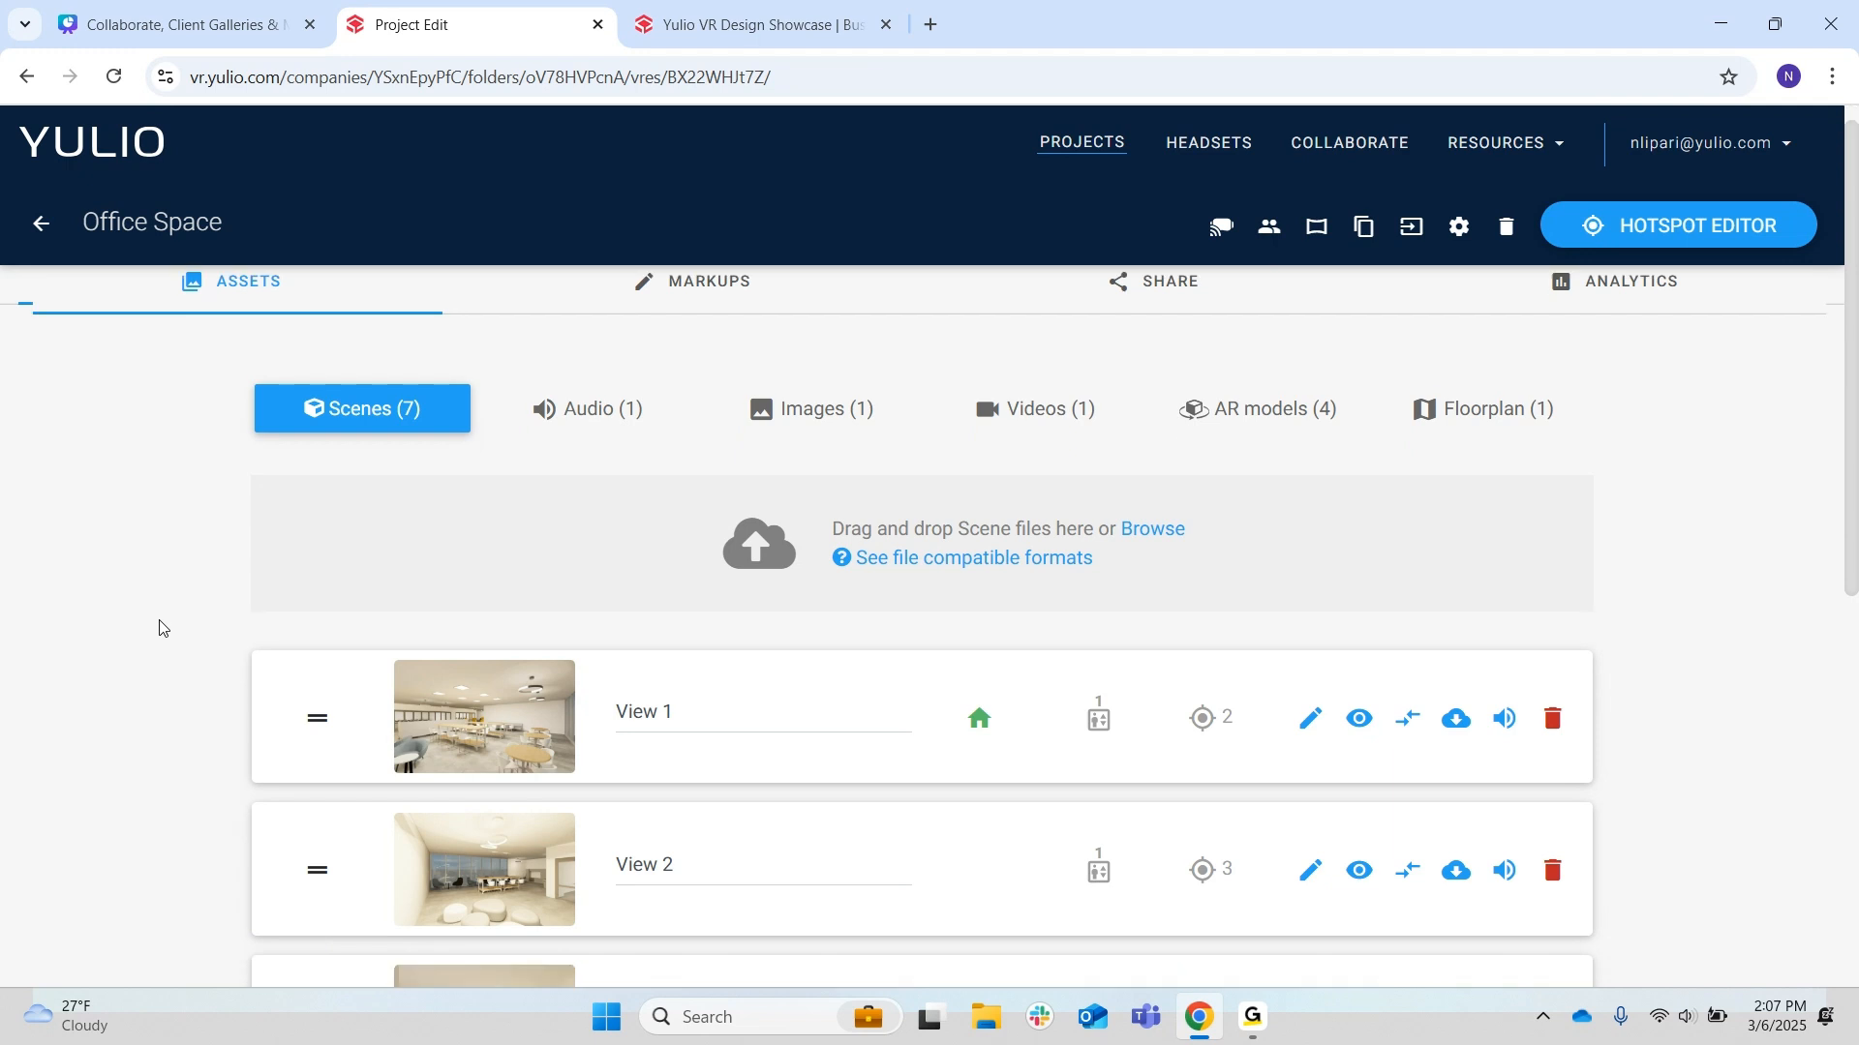
scroll(160, 628, up, 1)
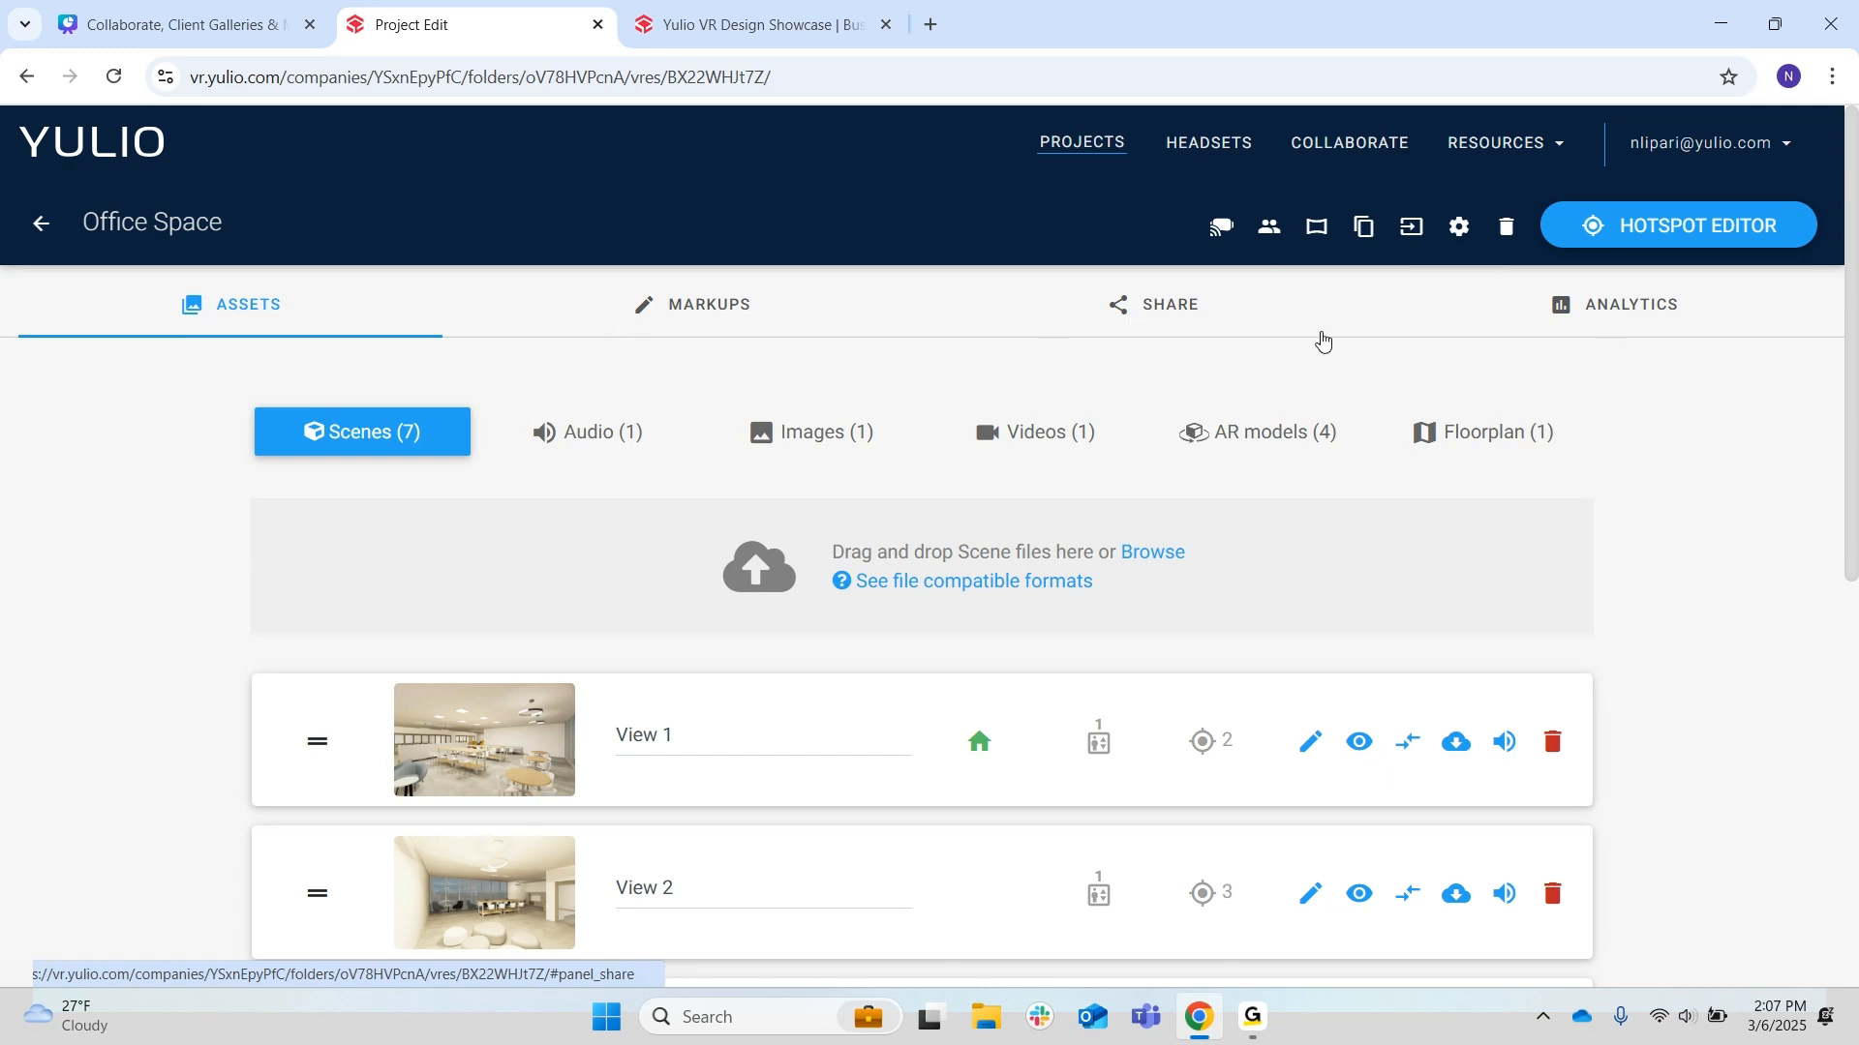
click(1179, 308)
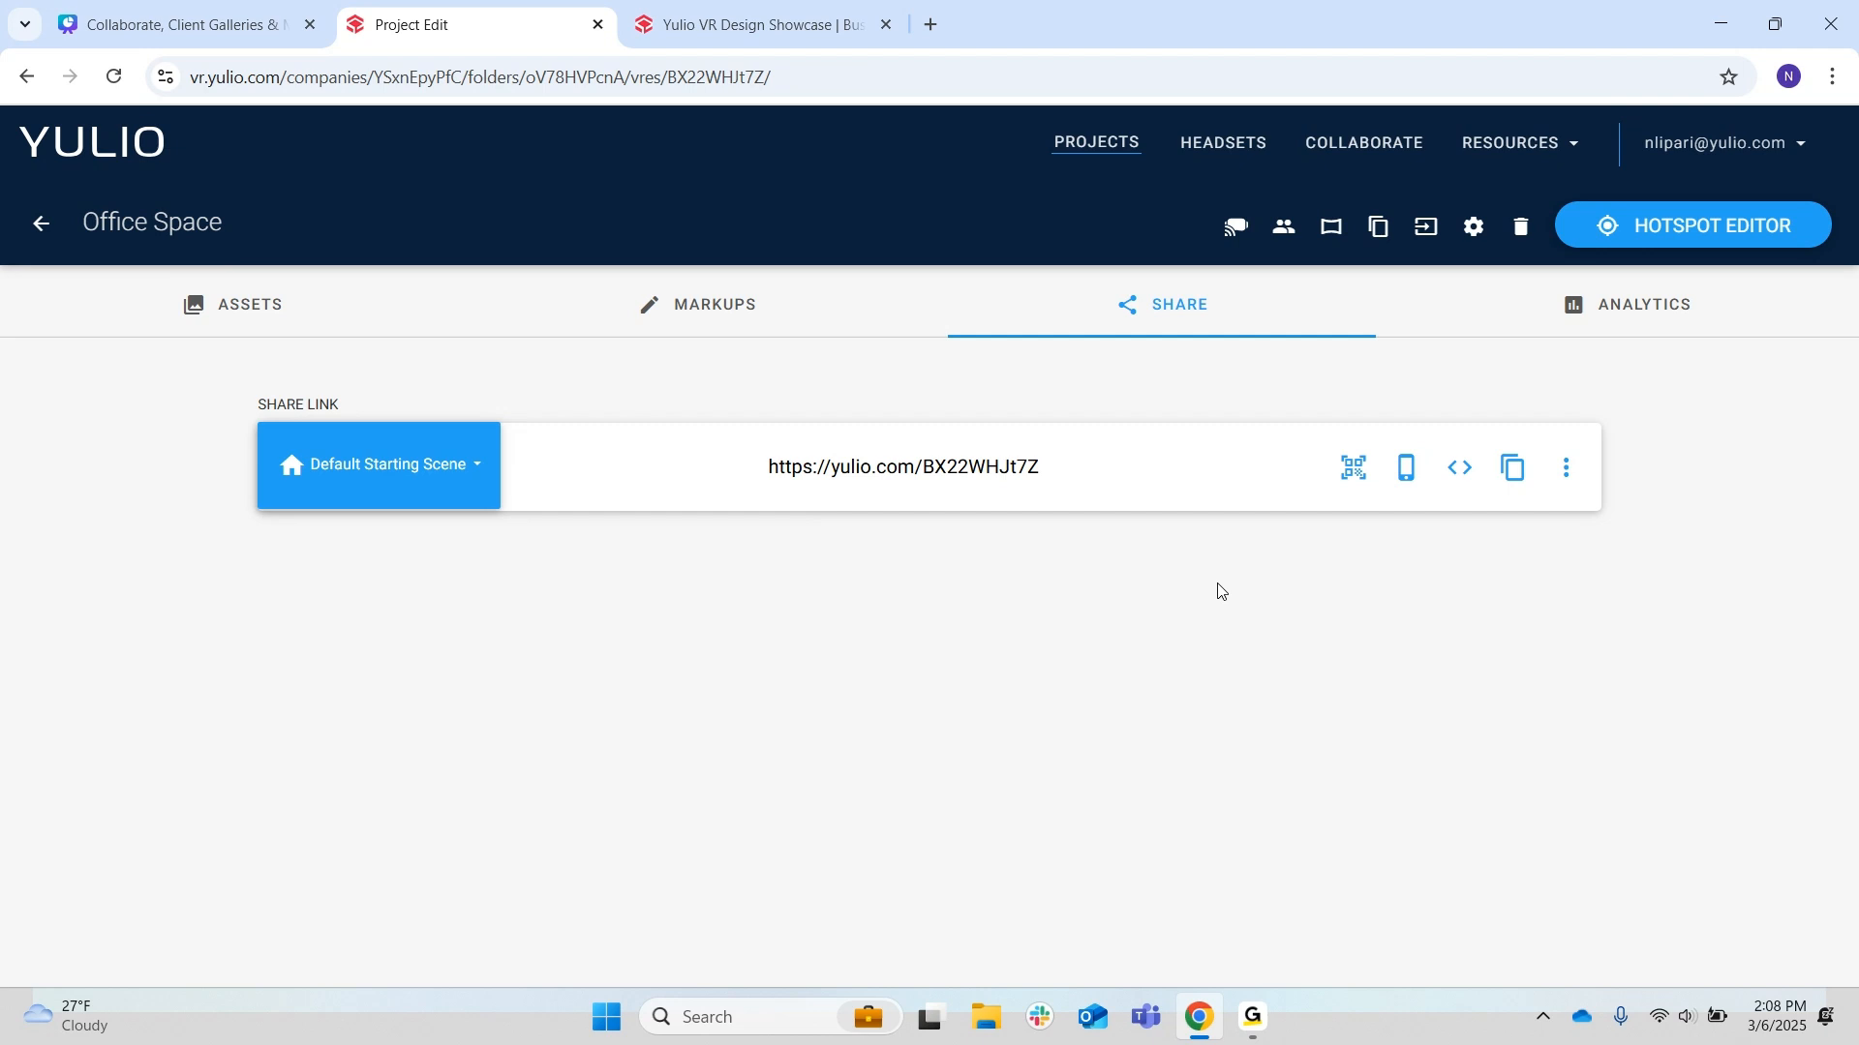
click(1353, 472)
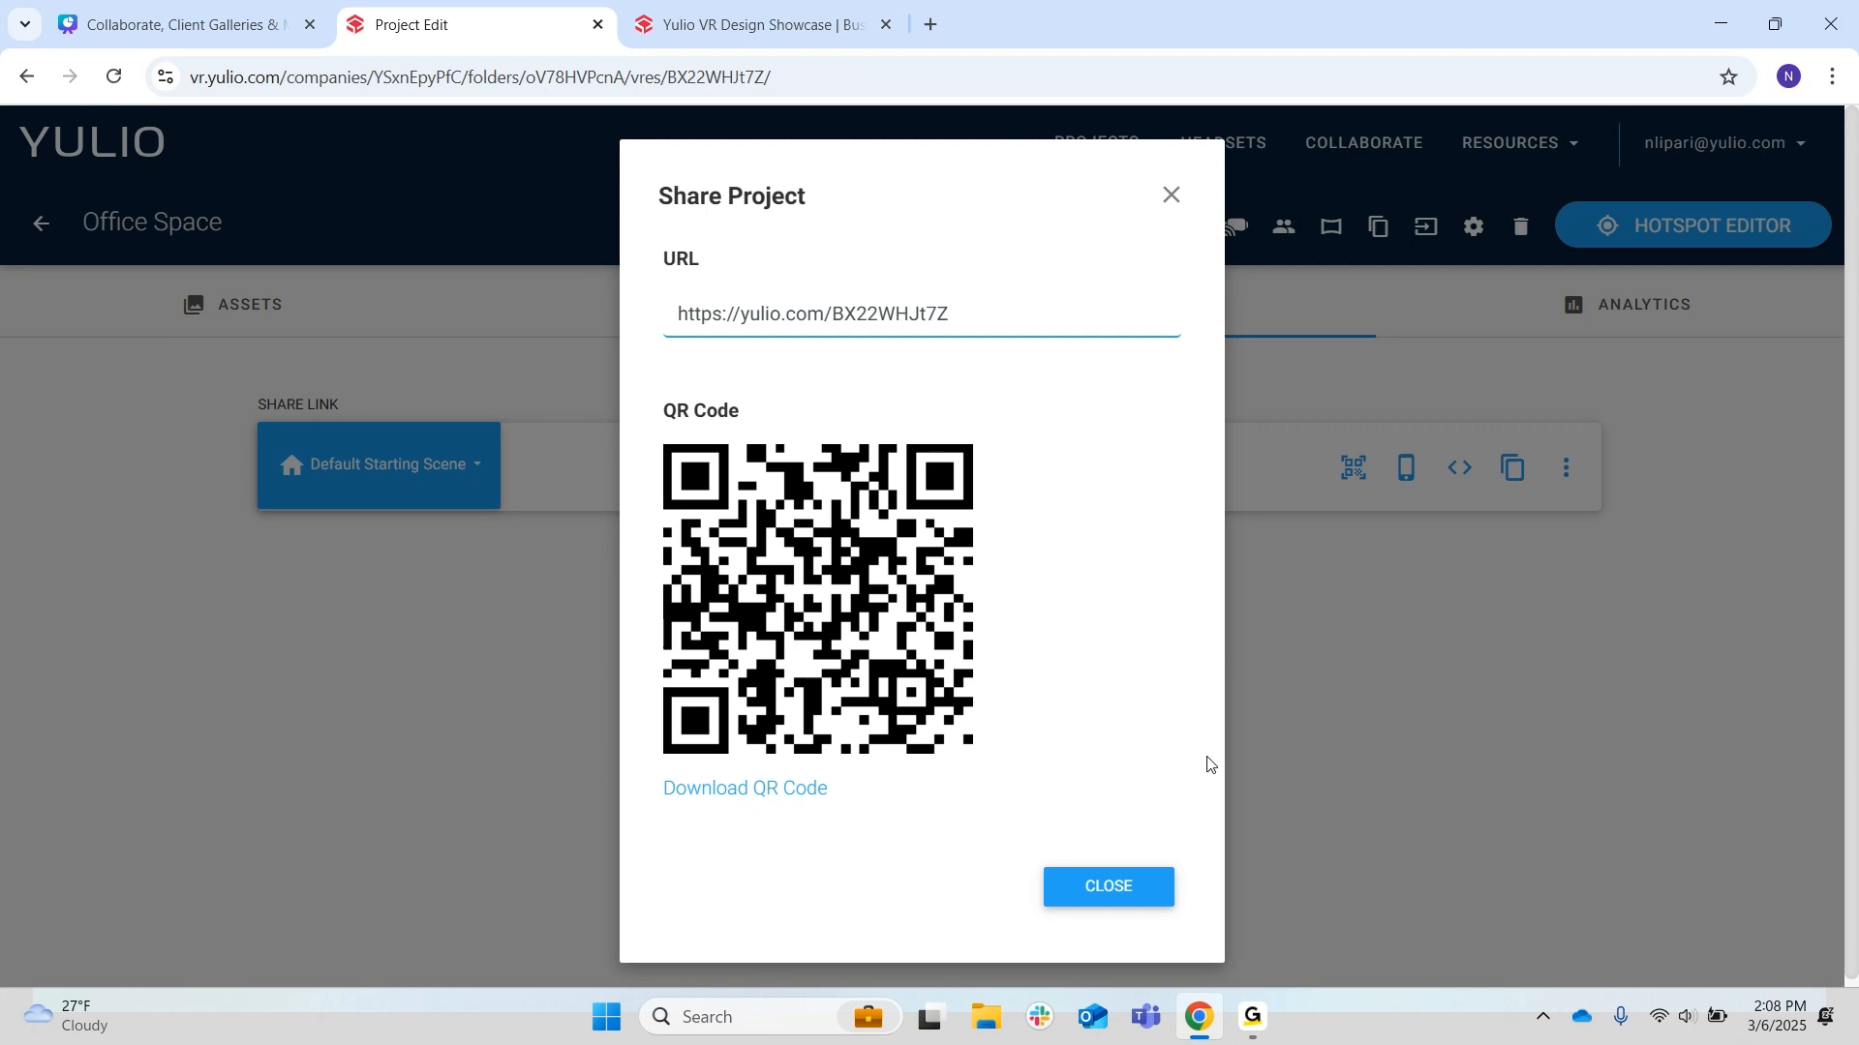
click(1118, 895)
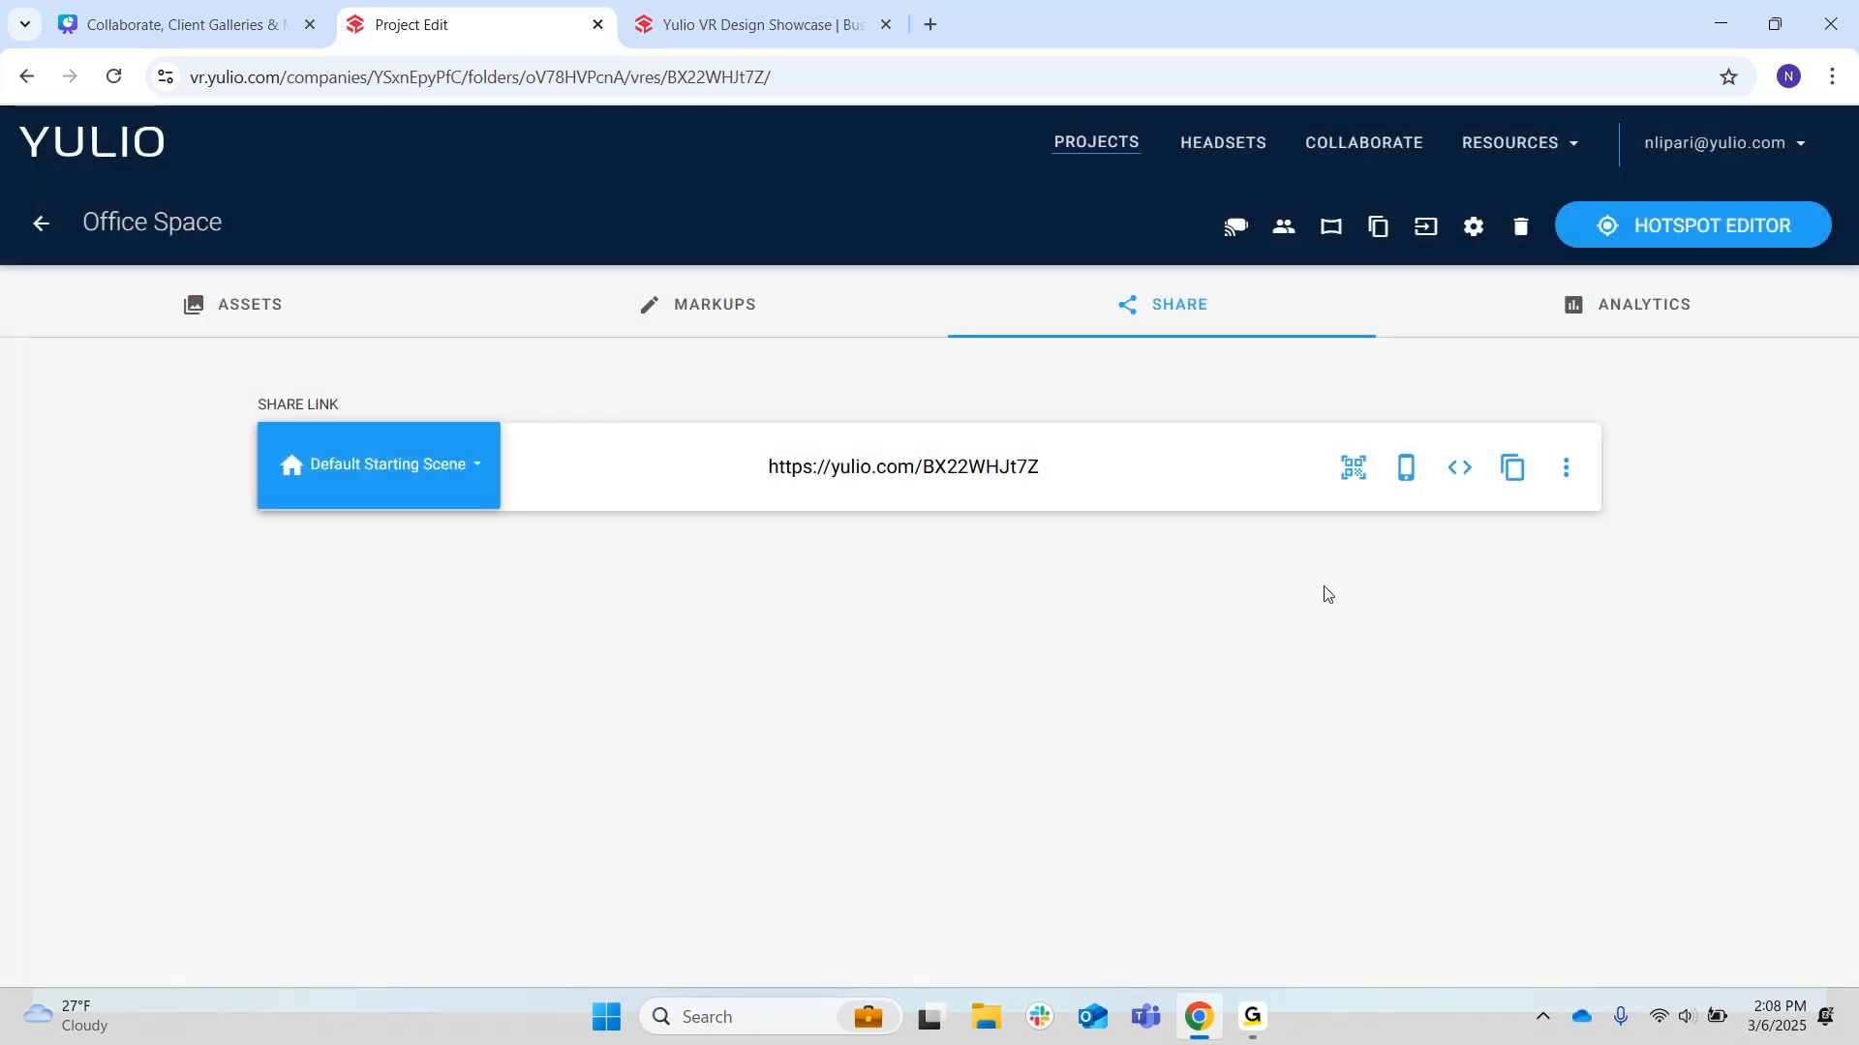
- View the SMS sharing form for the Office Space project, and open its embed code settings
click(1407, 471)
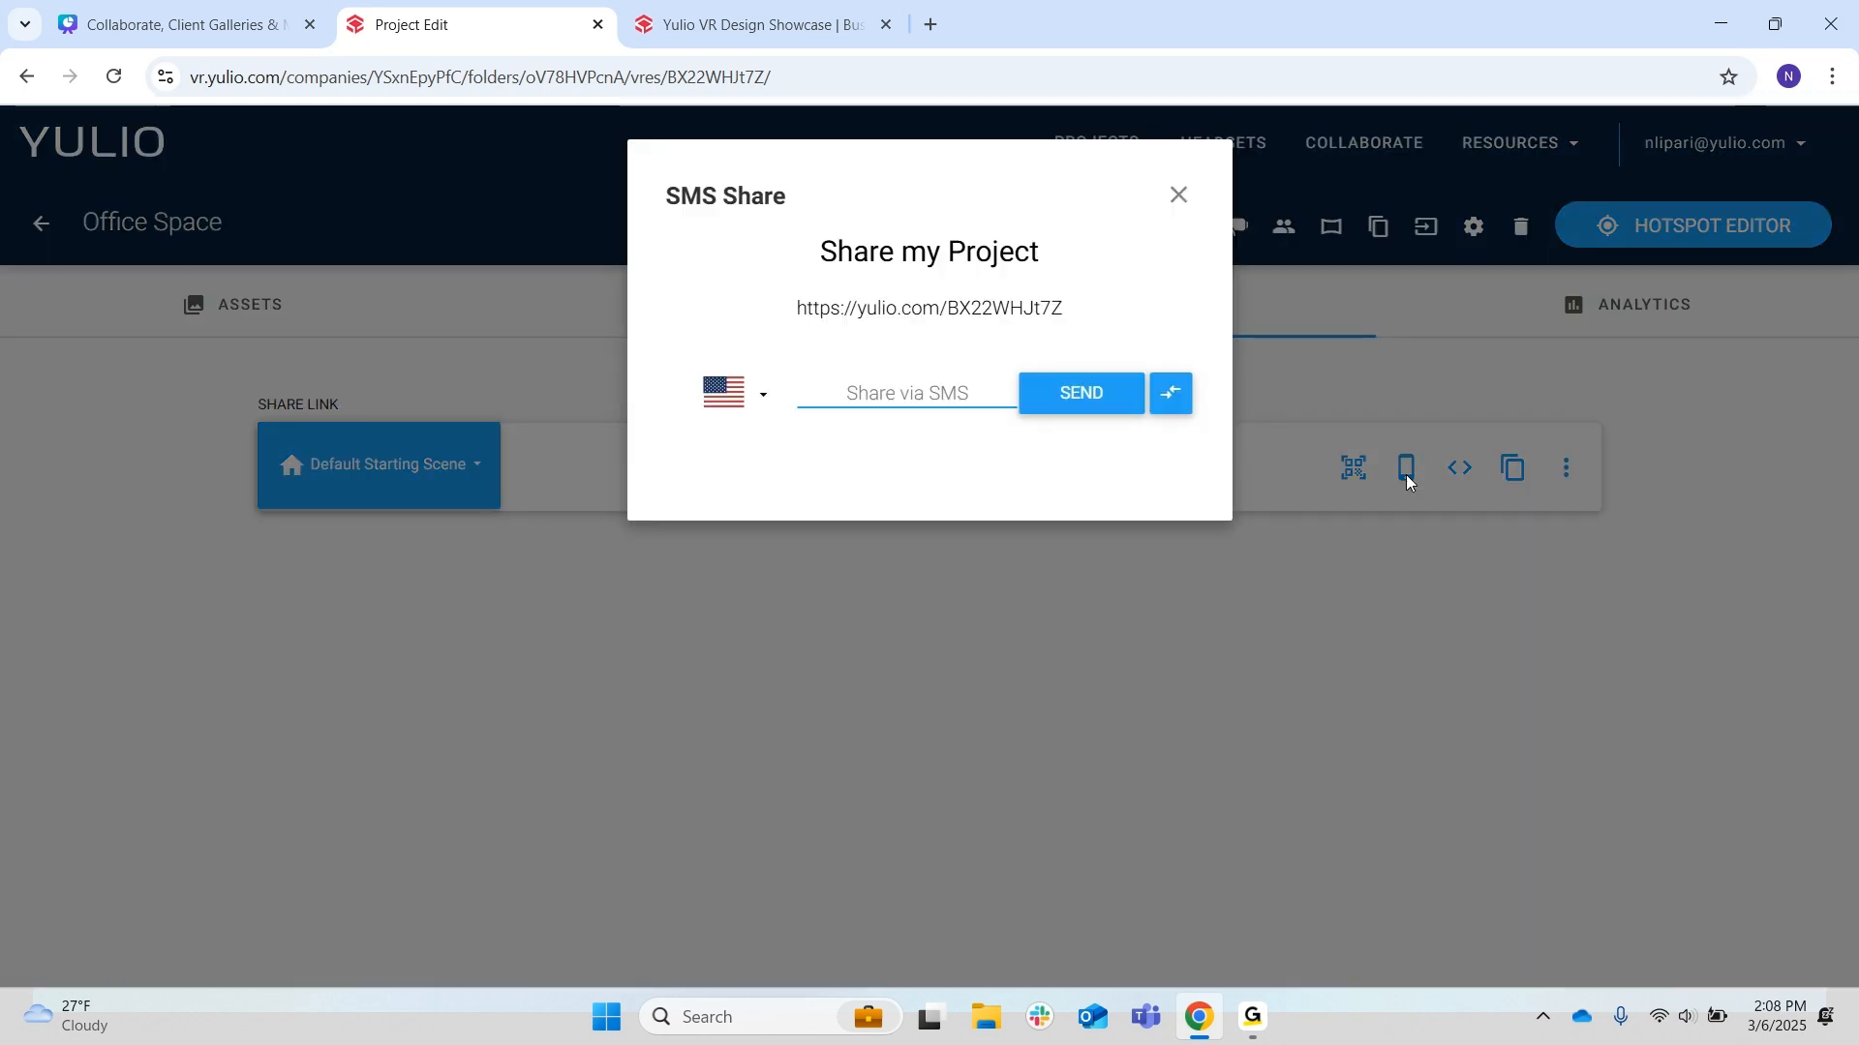
click(1412, 565)
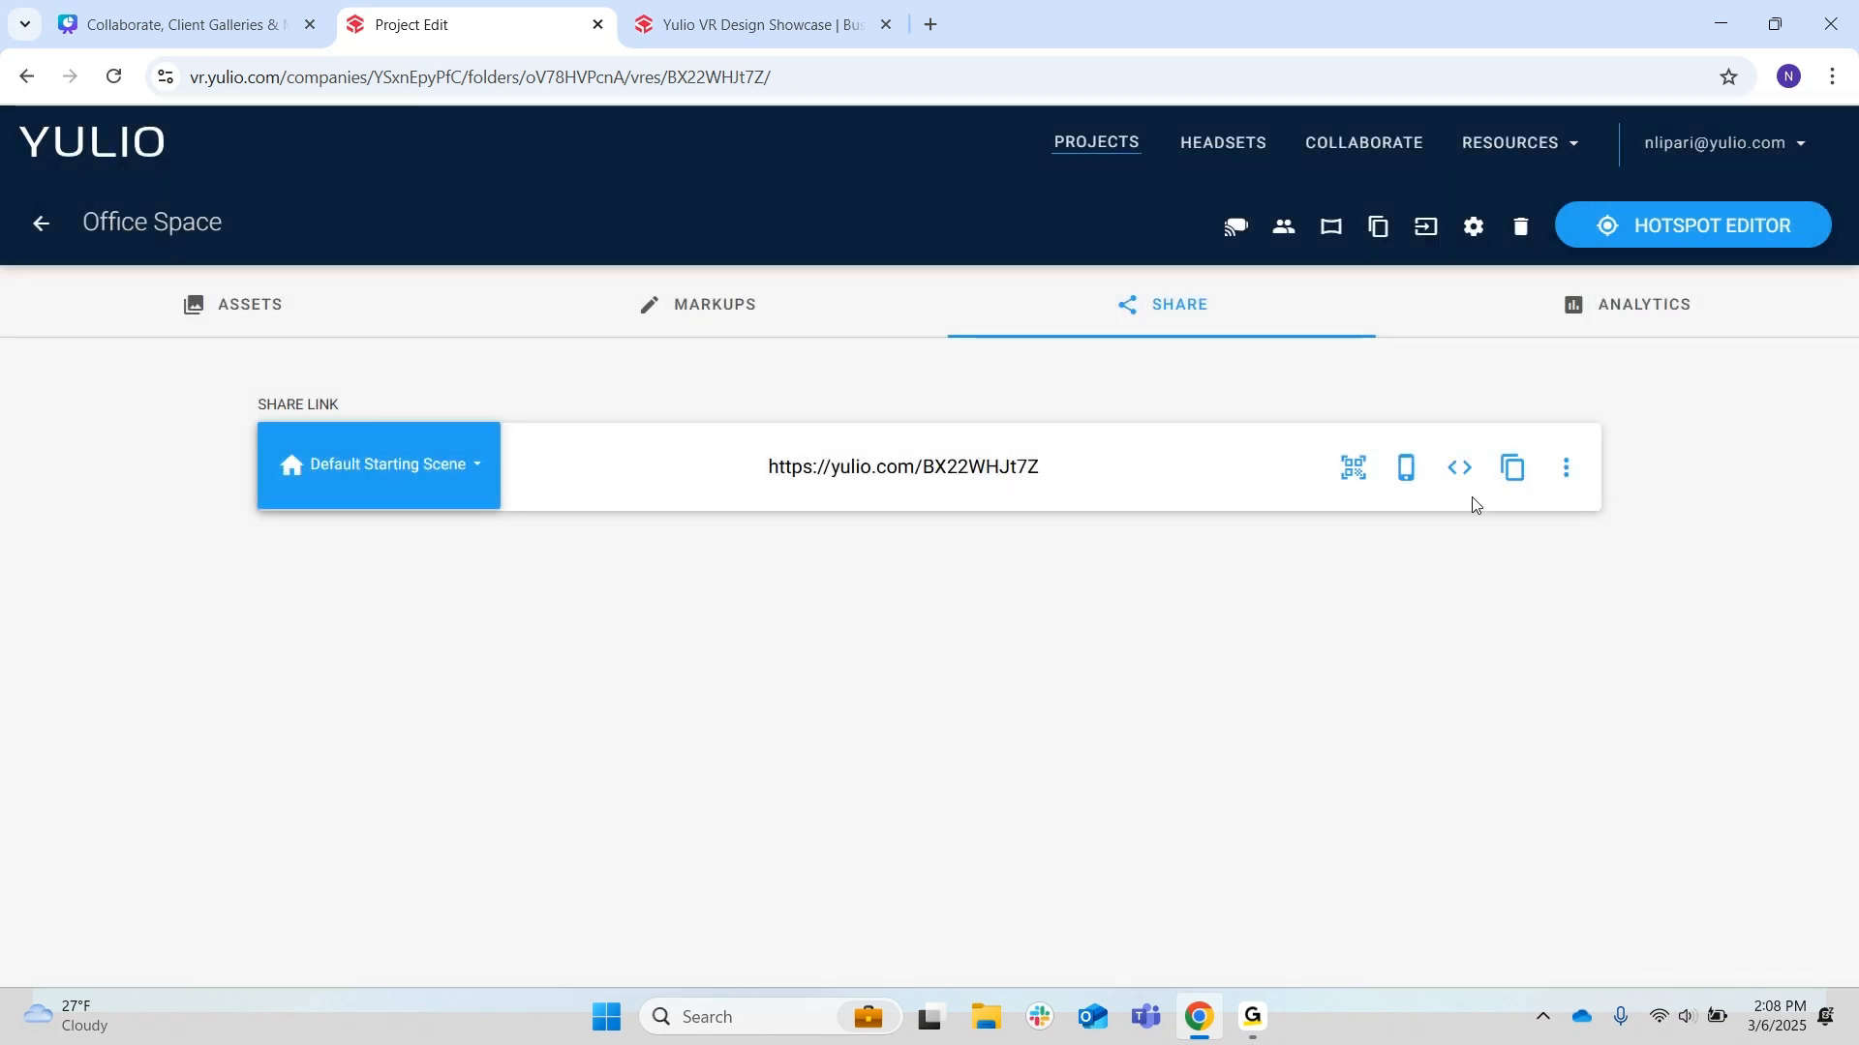
click(1461, 470)
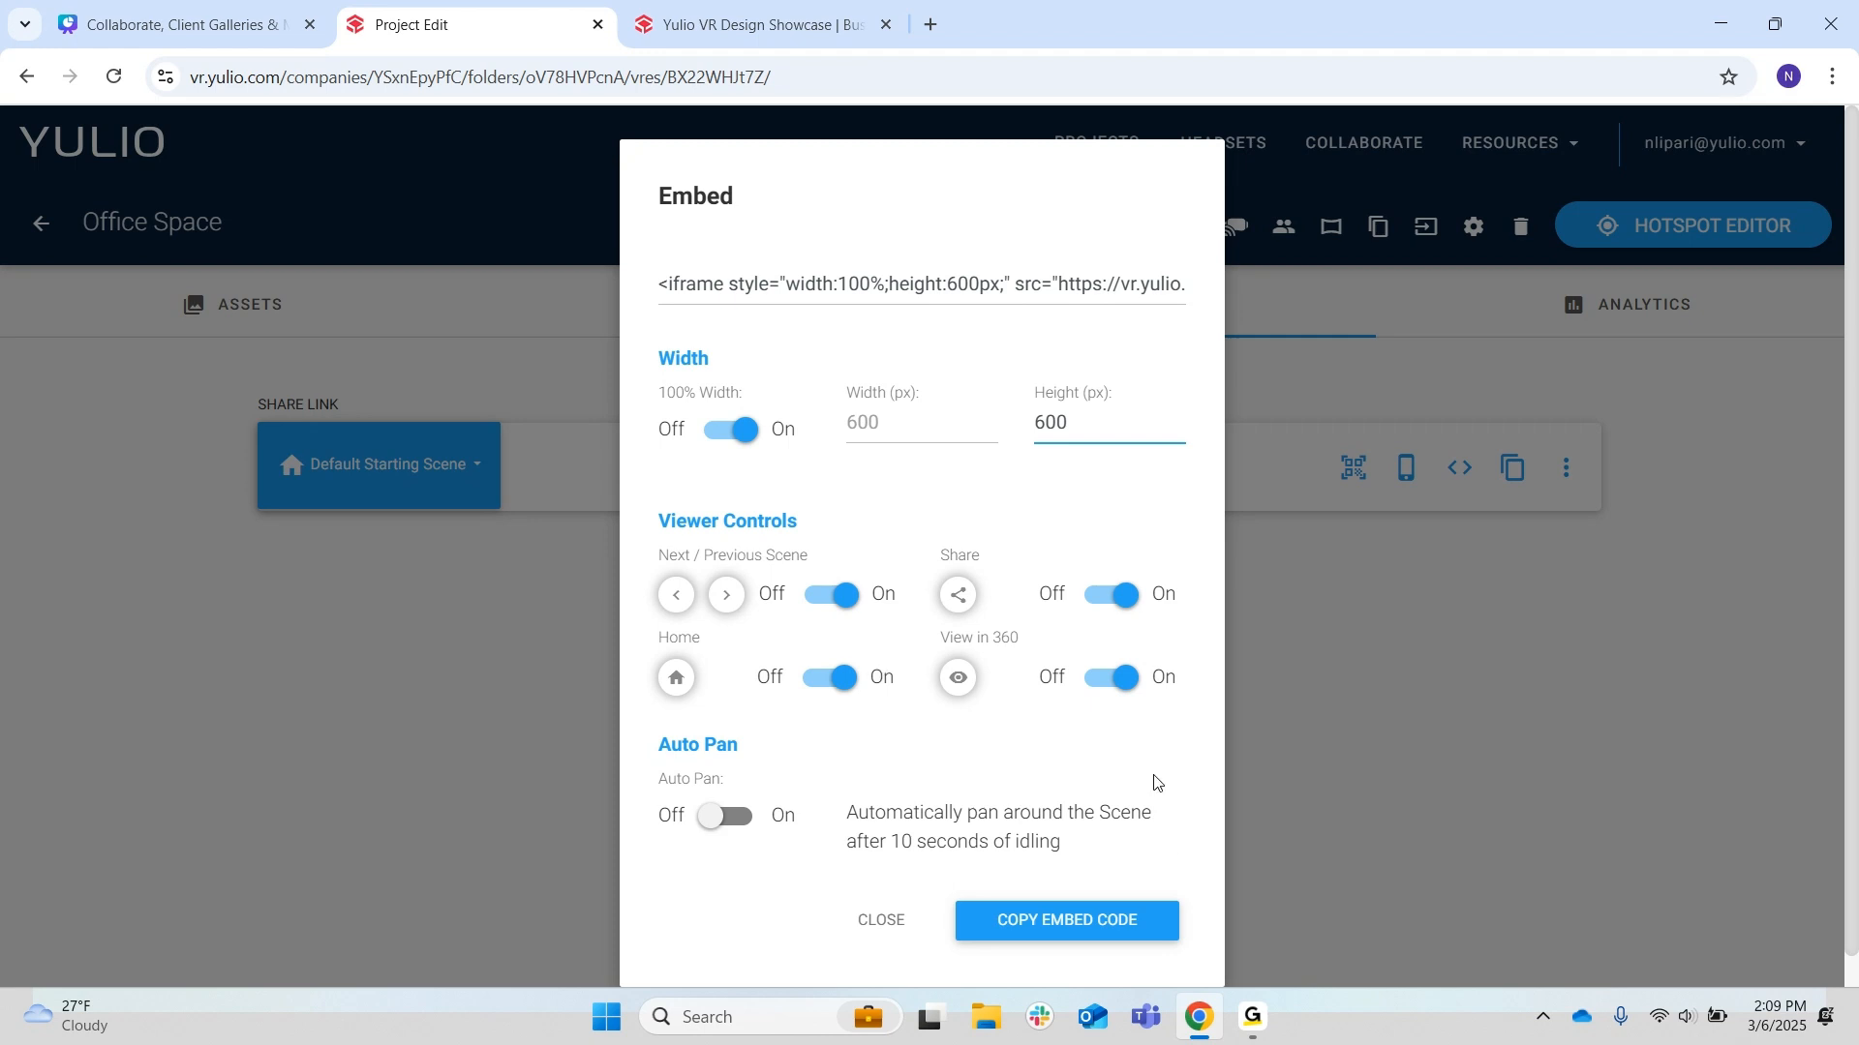
- Close the Office Space embed code settings and look through the available Yulio resources
click(882, 921)
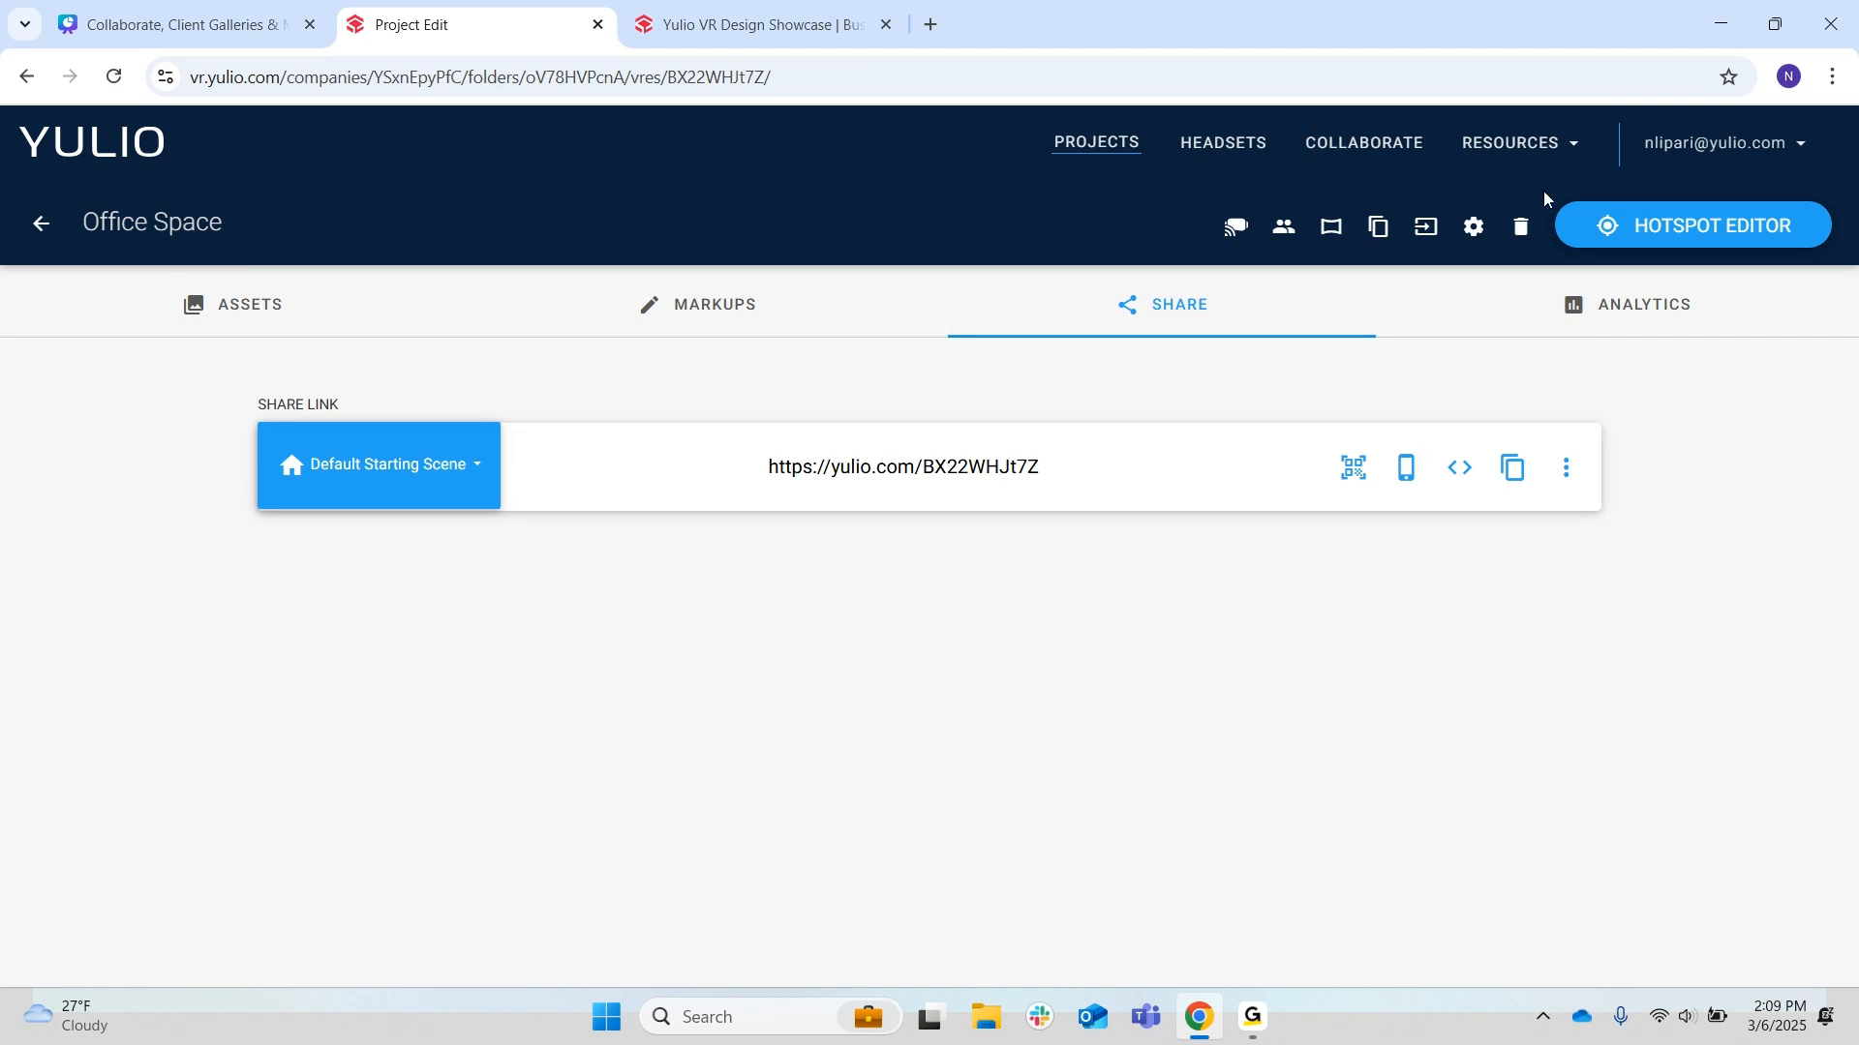
click(1576, 145)
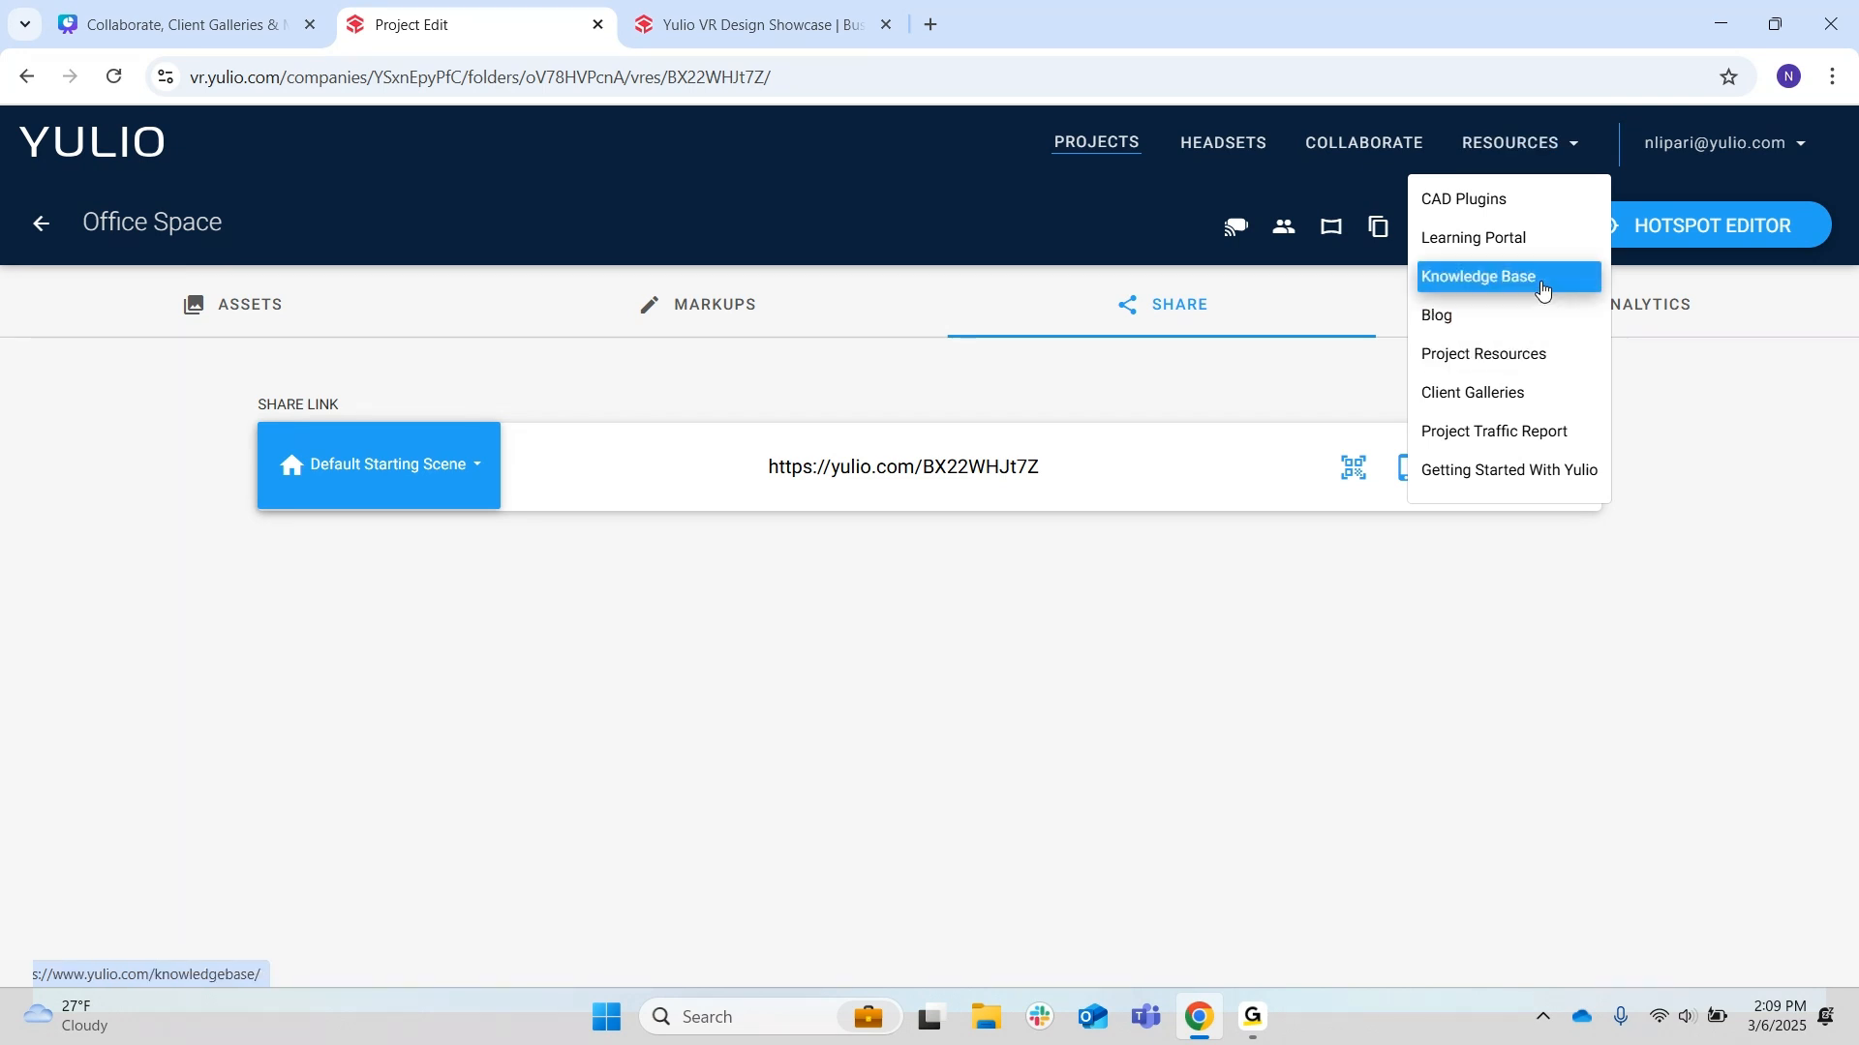
click(1294, 745)
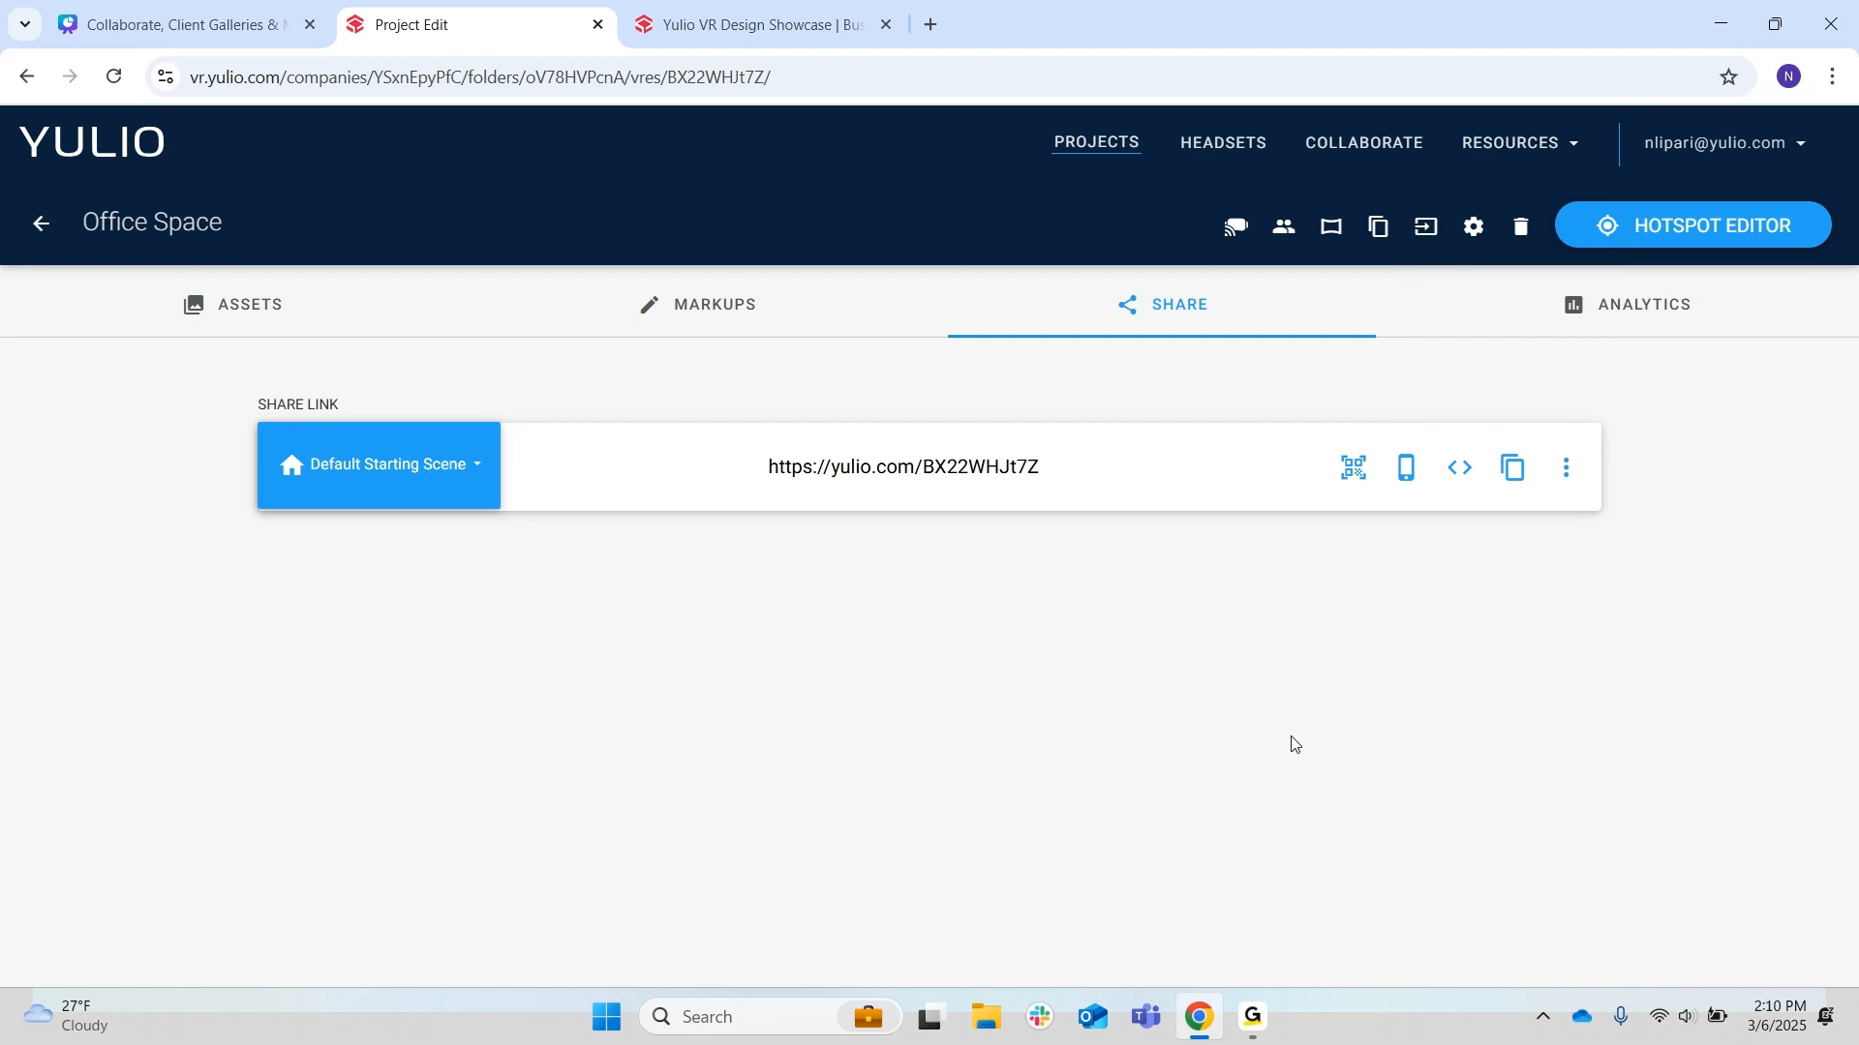
- Look around the embedded Beach Lounge project on the Yulio VR Design Showcase page, moving to its Sea hotspot
click(675, 12)
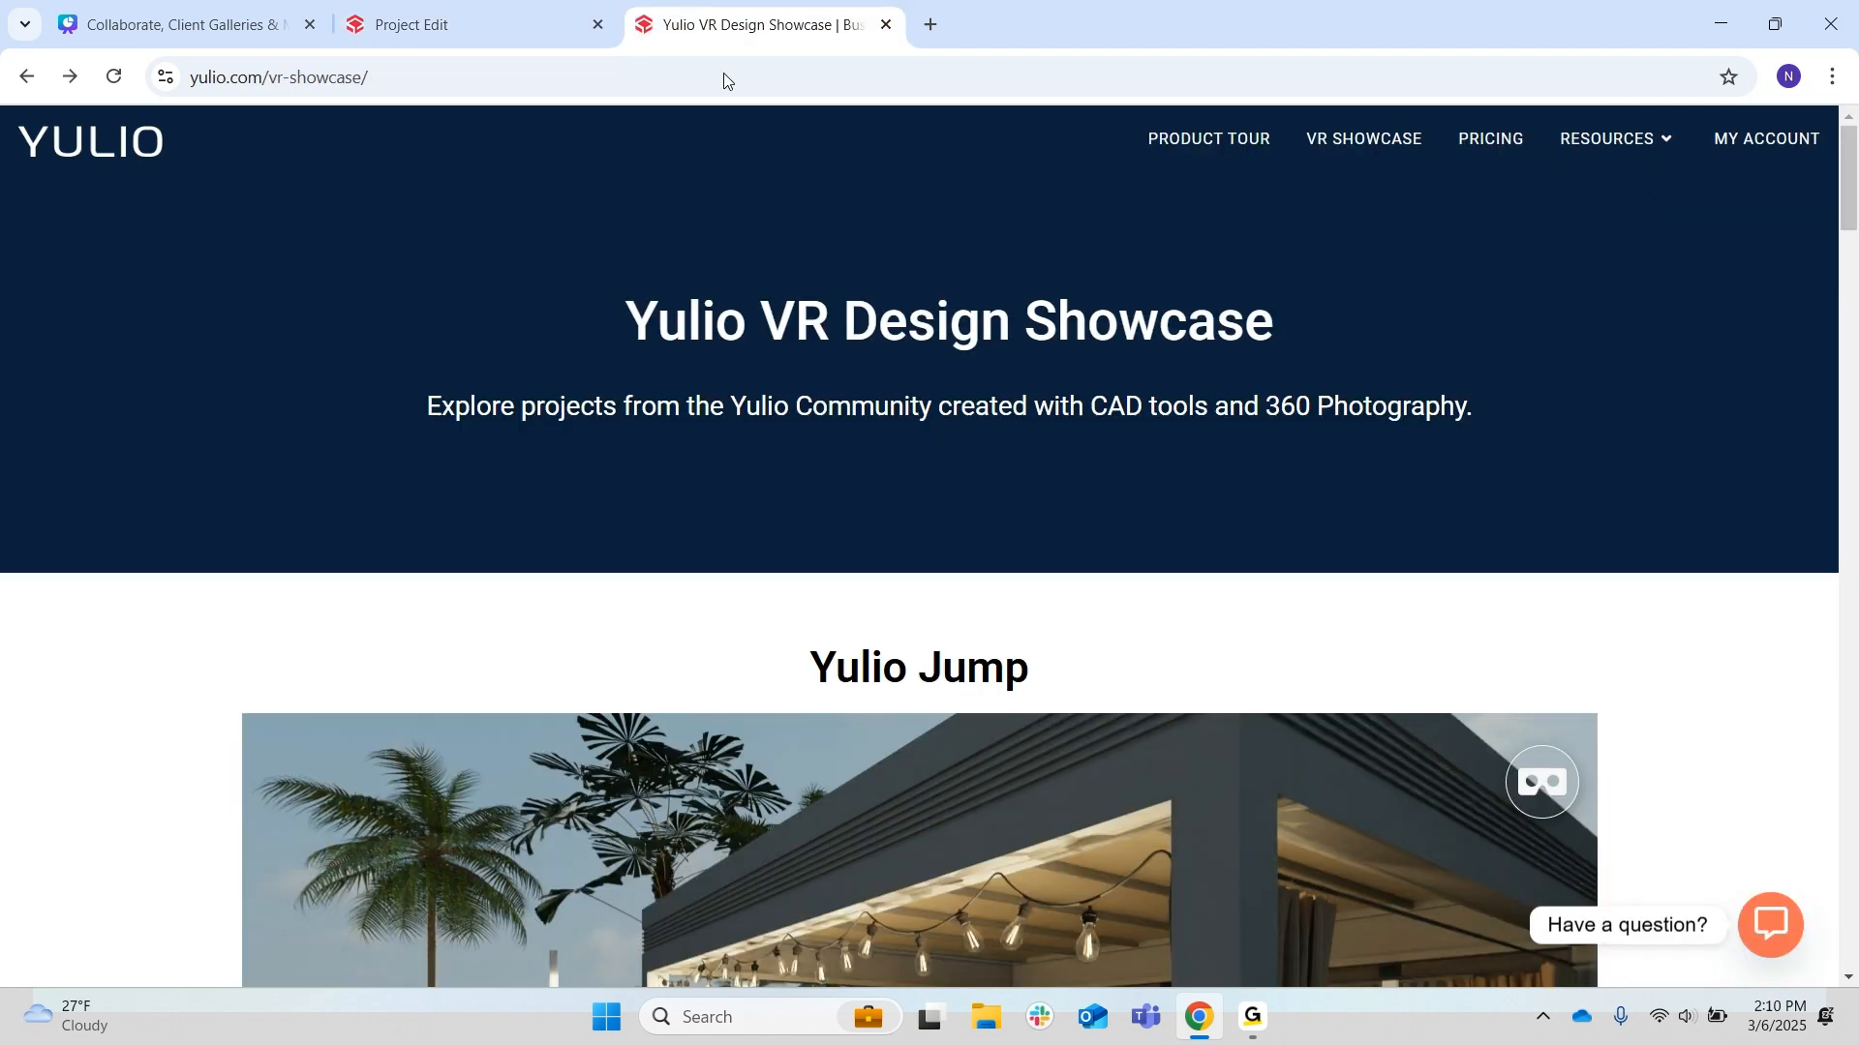
scroll(1448, 507, down, 4)
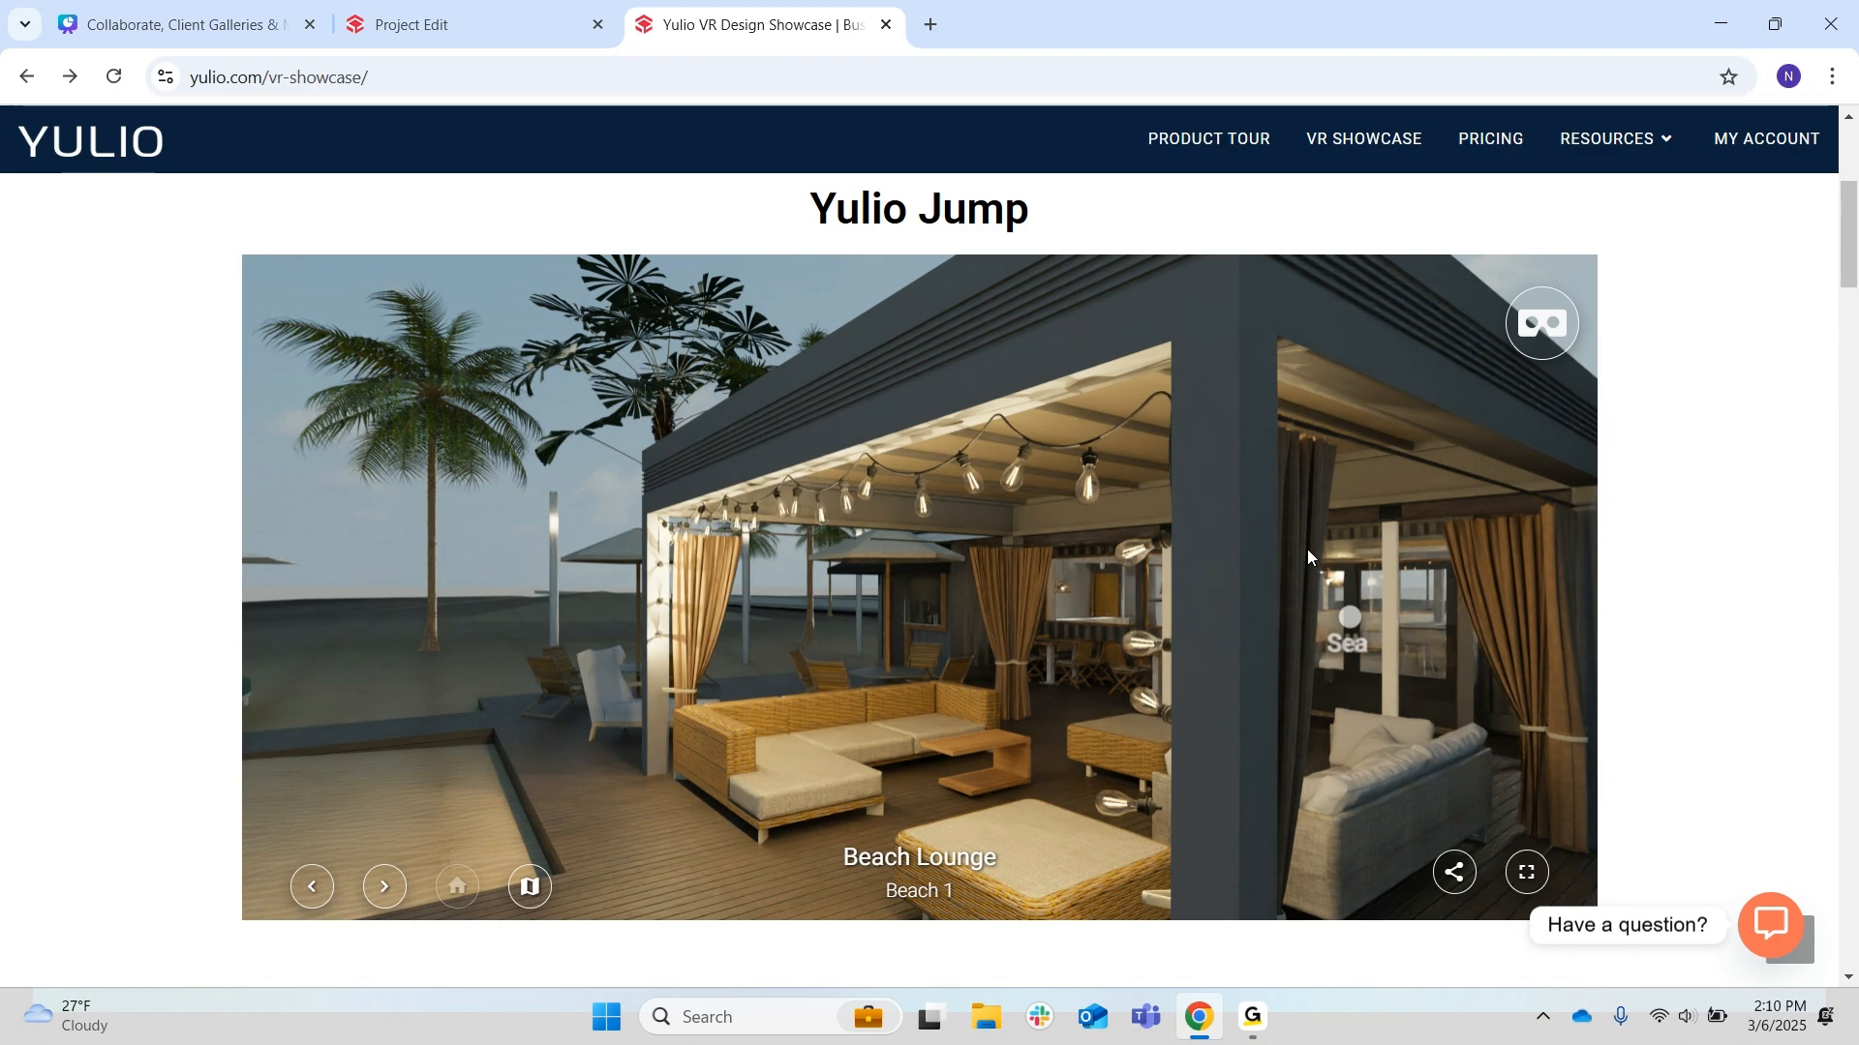
drag(1307, 549, 629, 468)
drag(1085, 600, 1479, 832)
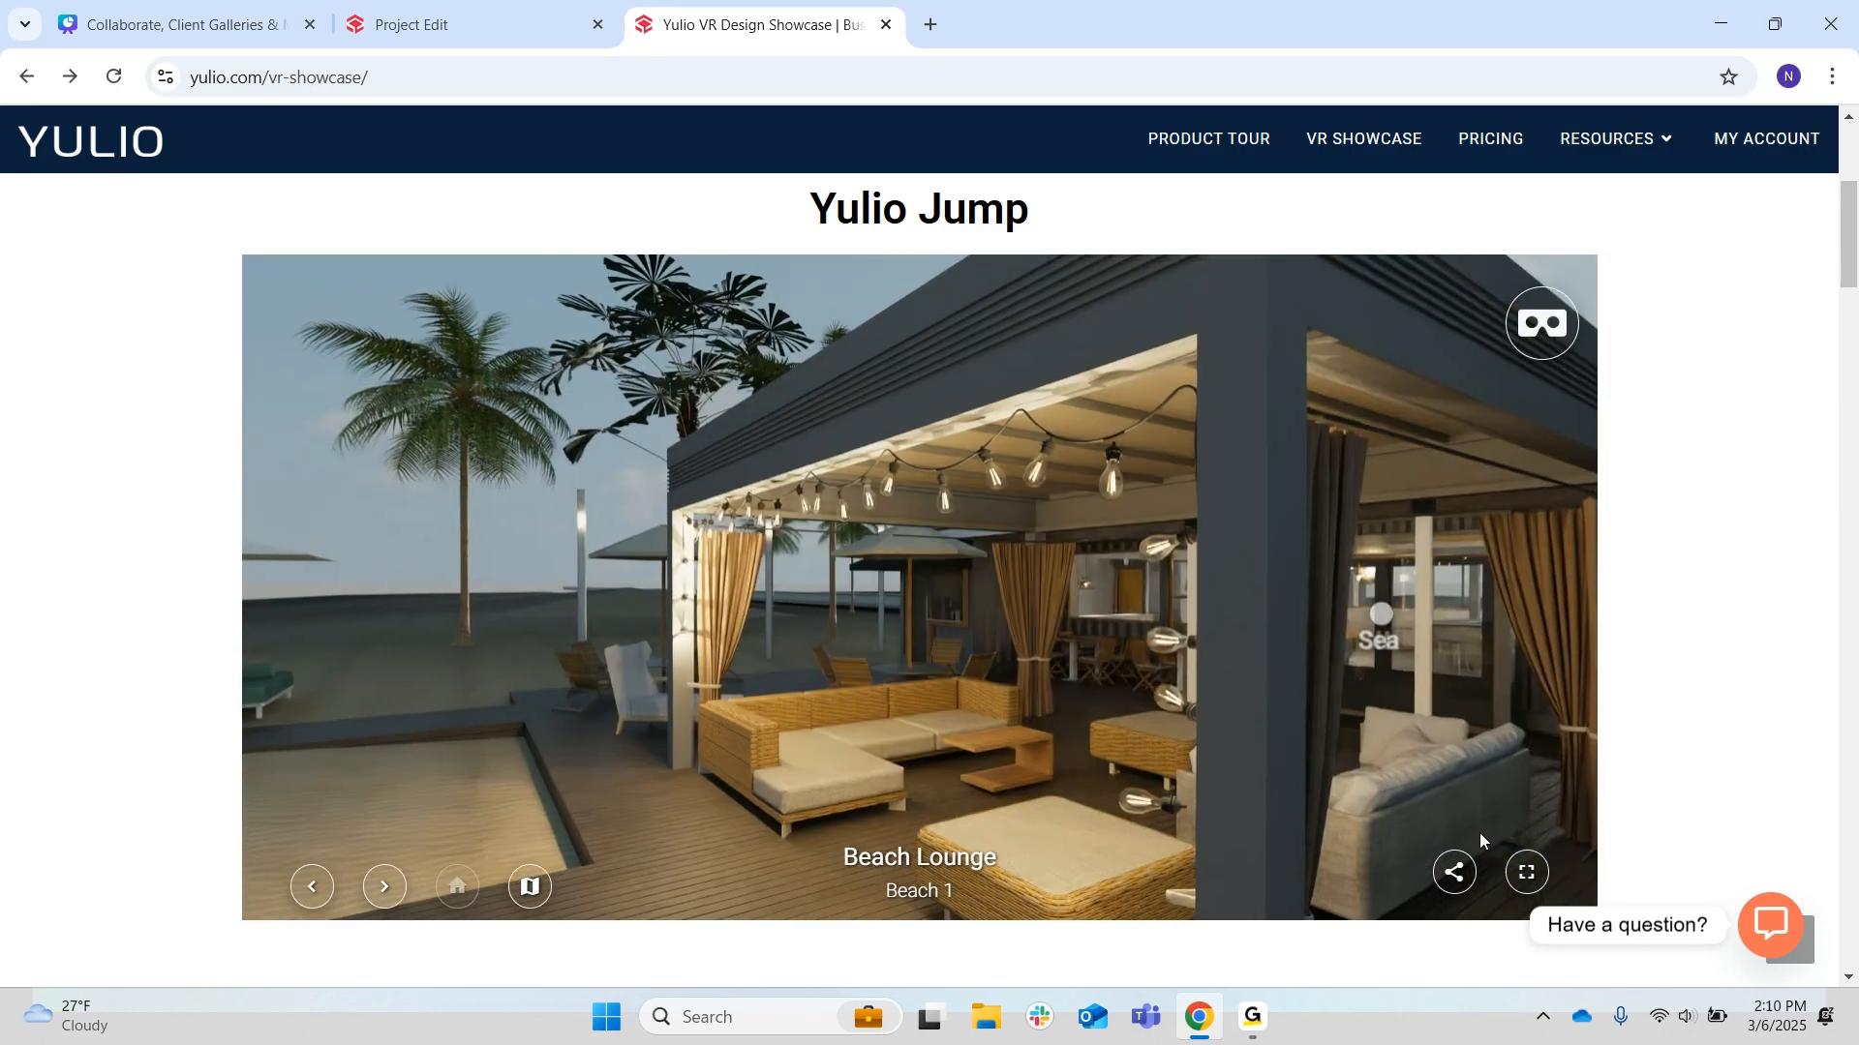
drag(916, 720, 1414, 578)
drag(764, 717, 357, 668)
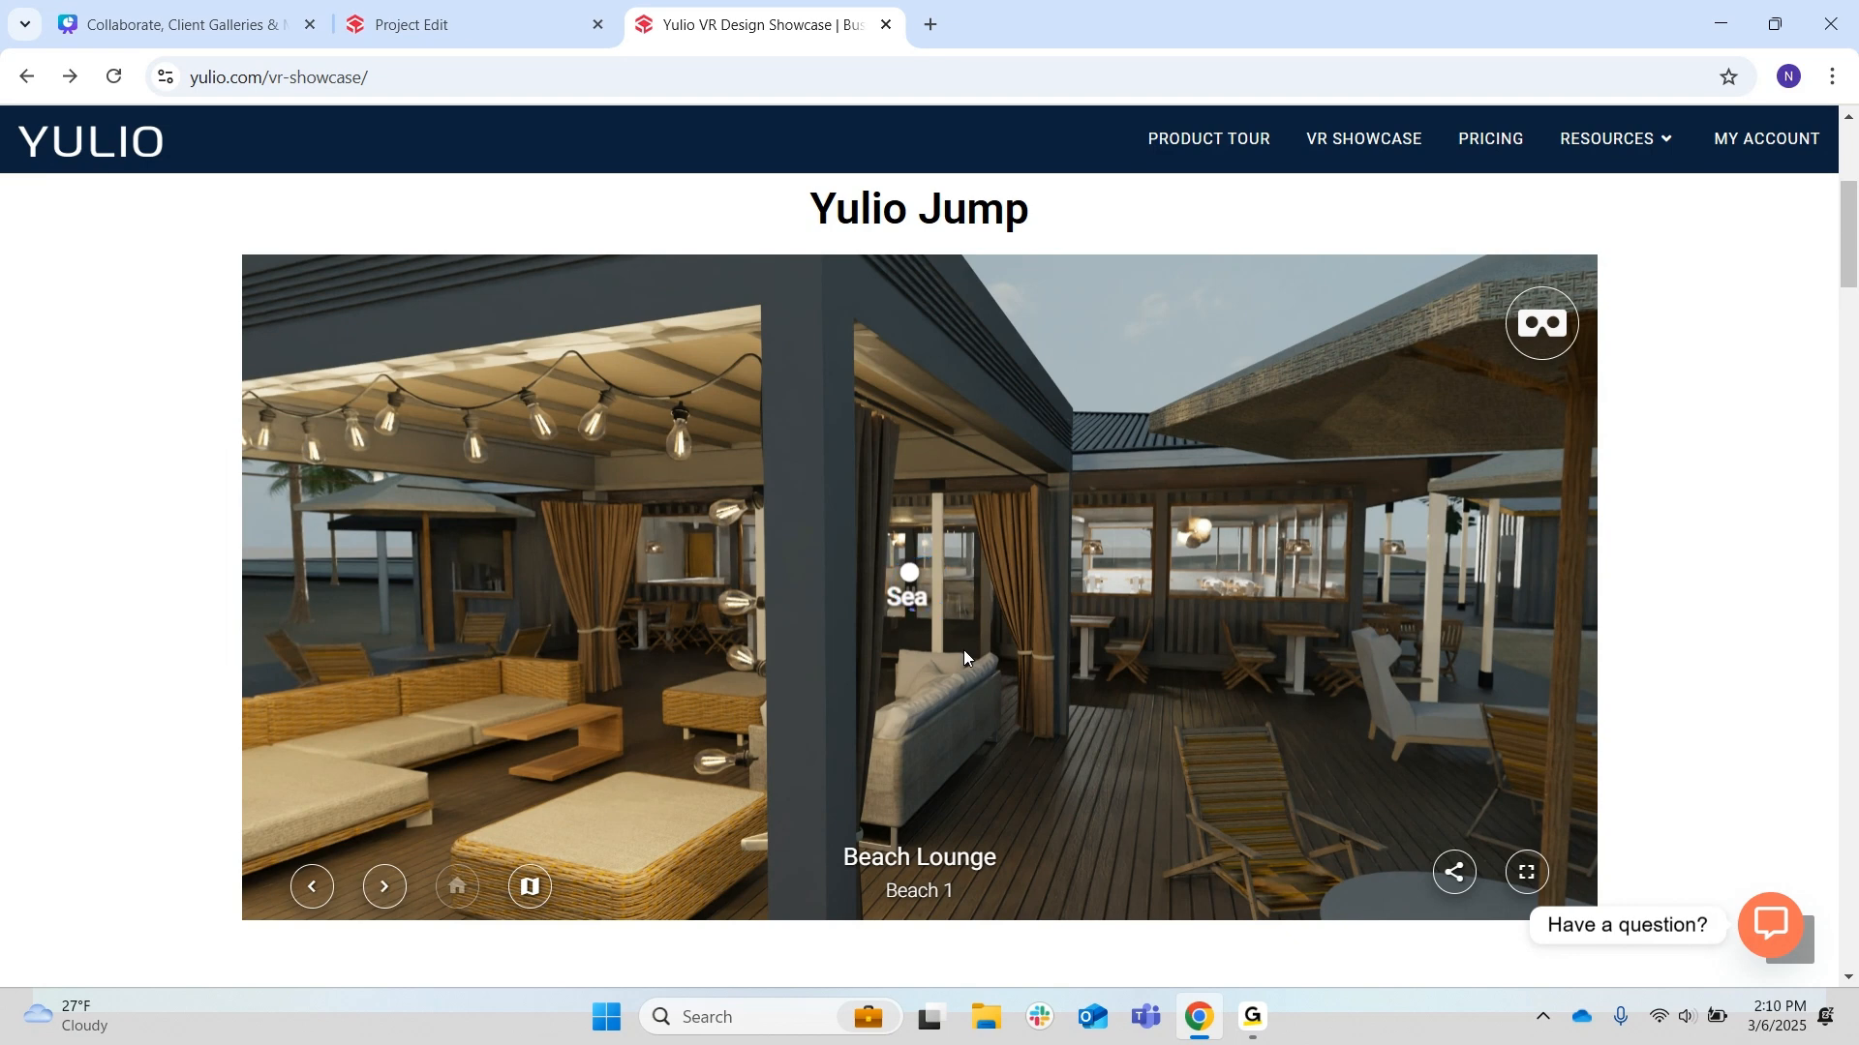
click(910, 577)
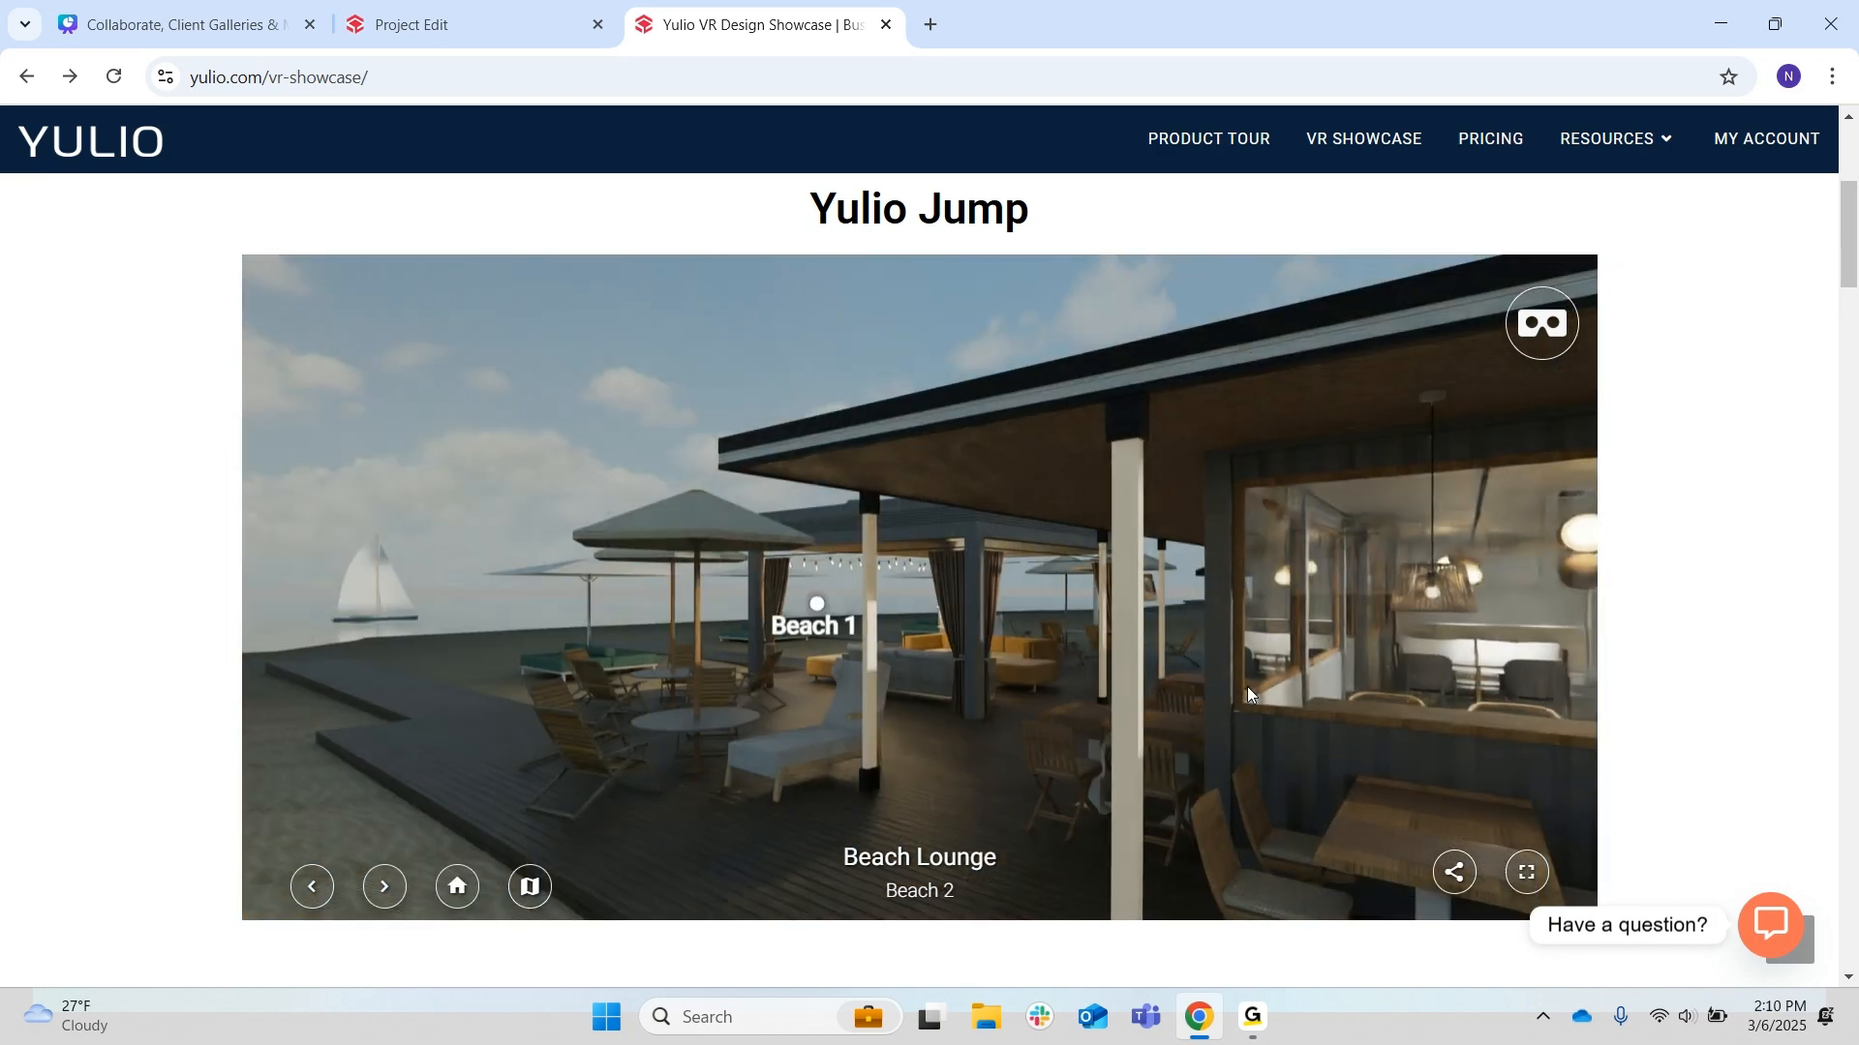
drag(1246, 687, 304, 726)
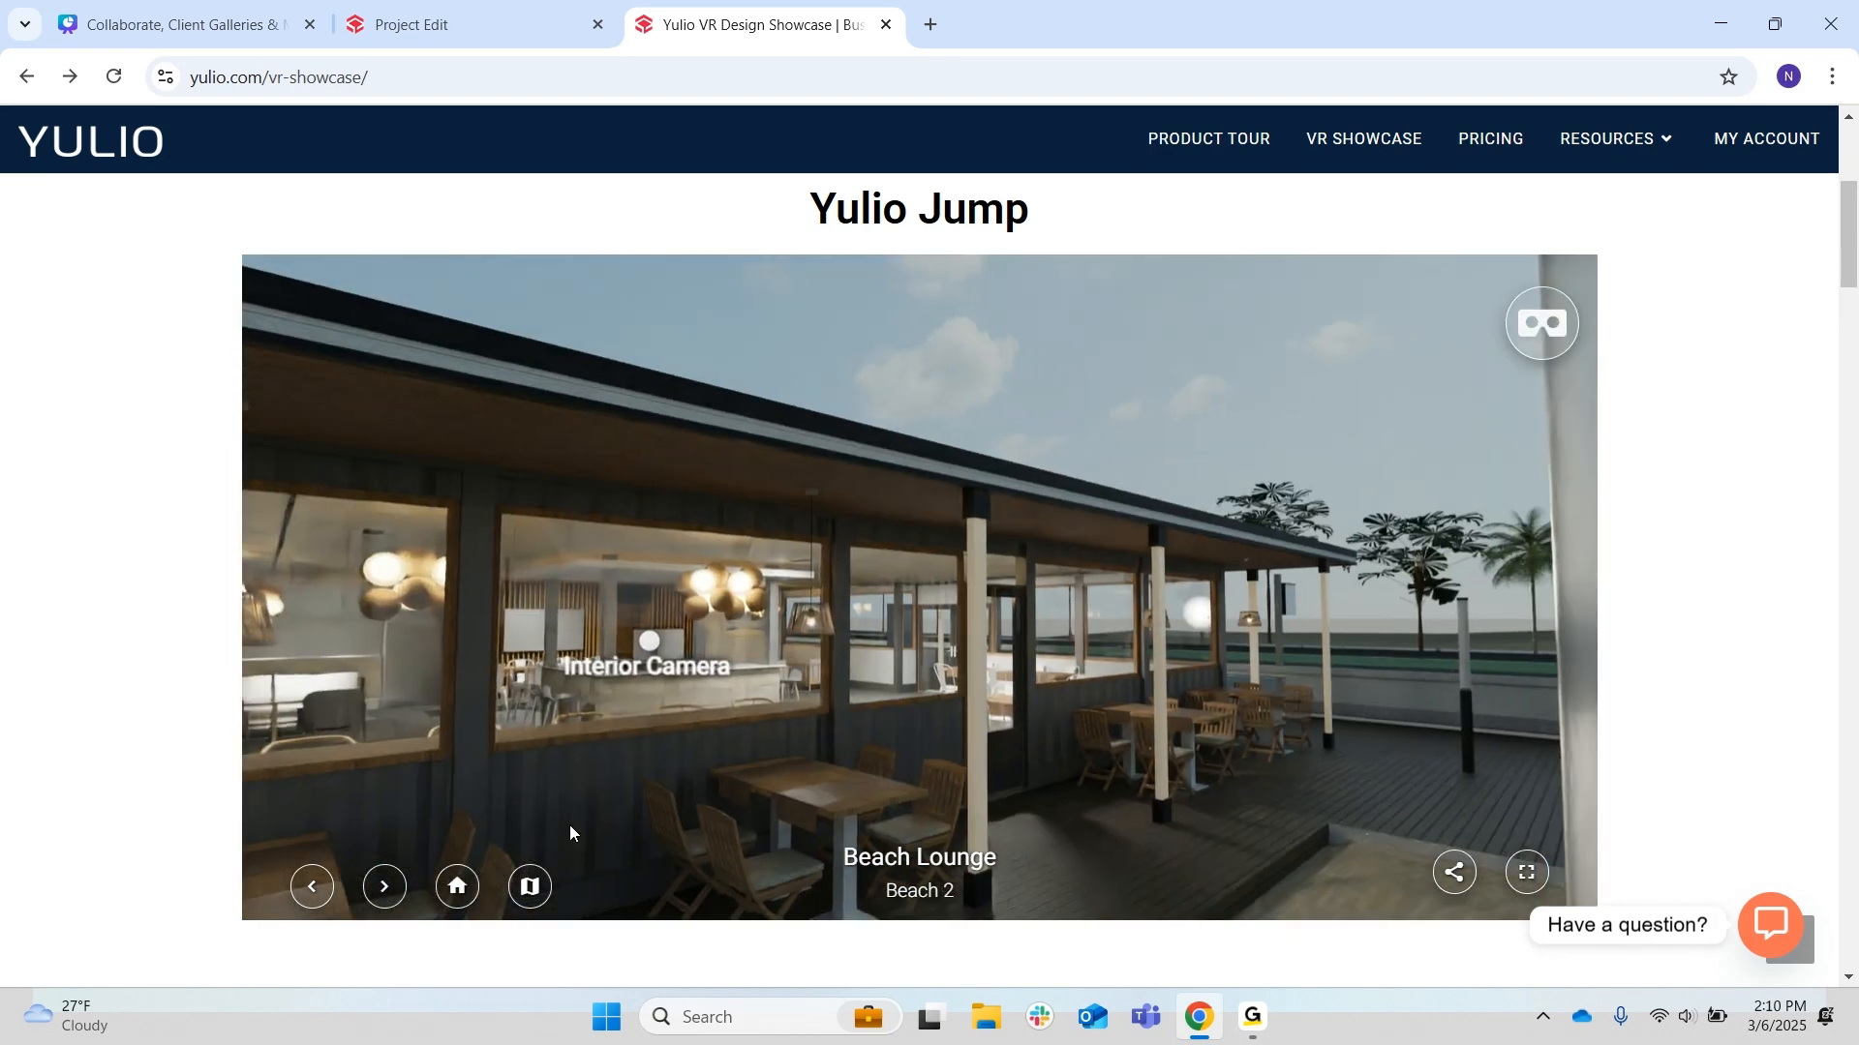
drag(1401, 527, 1437, 523)
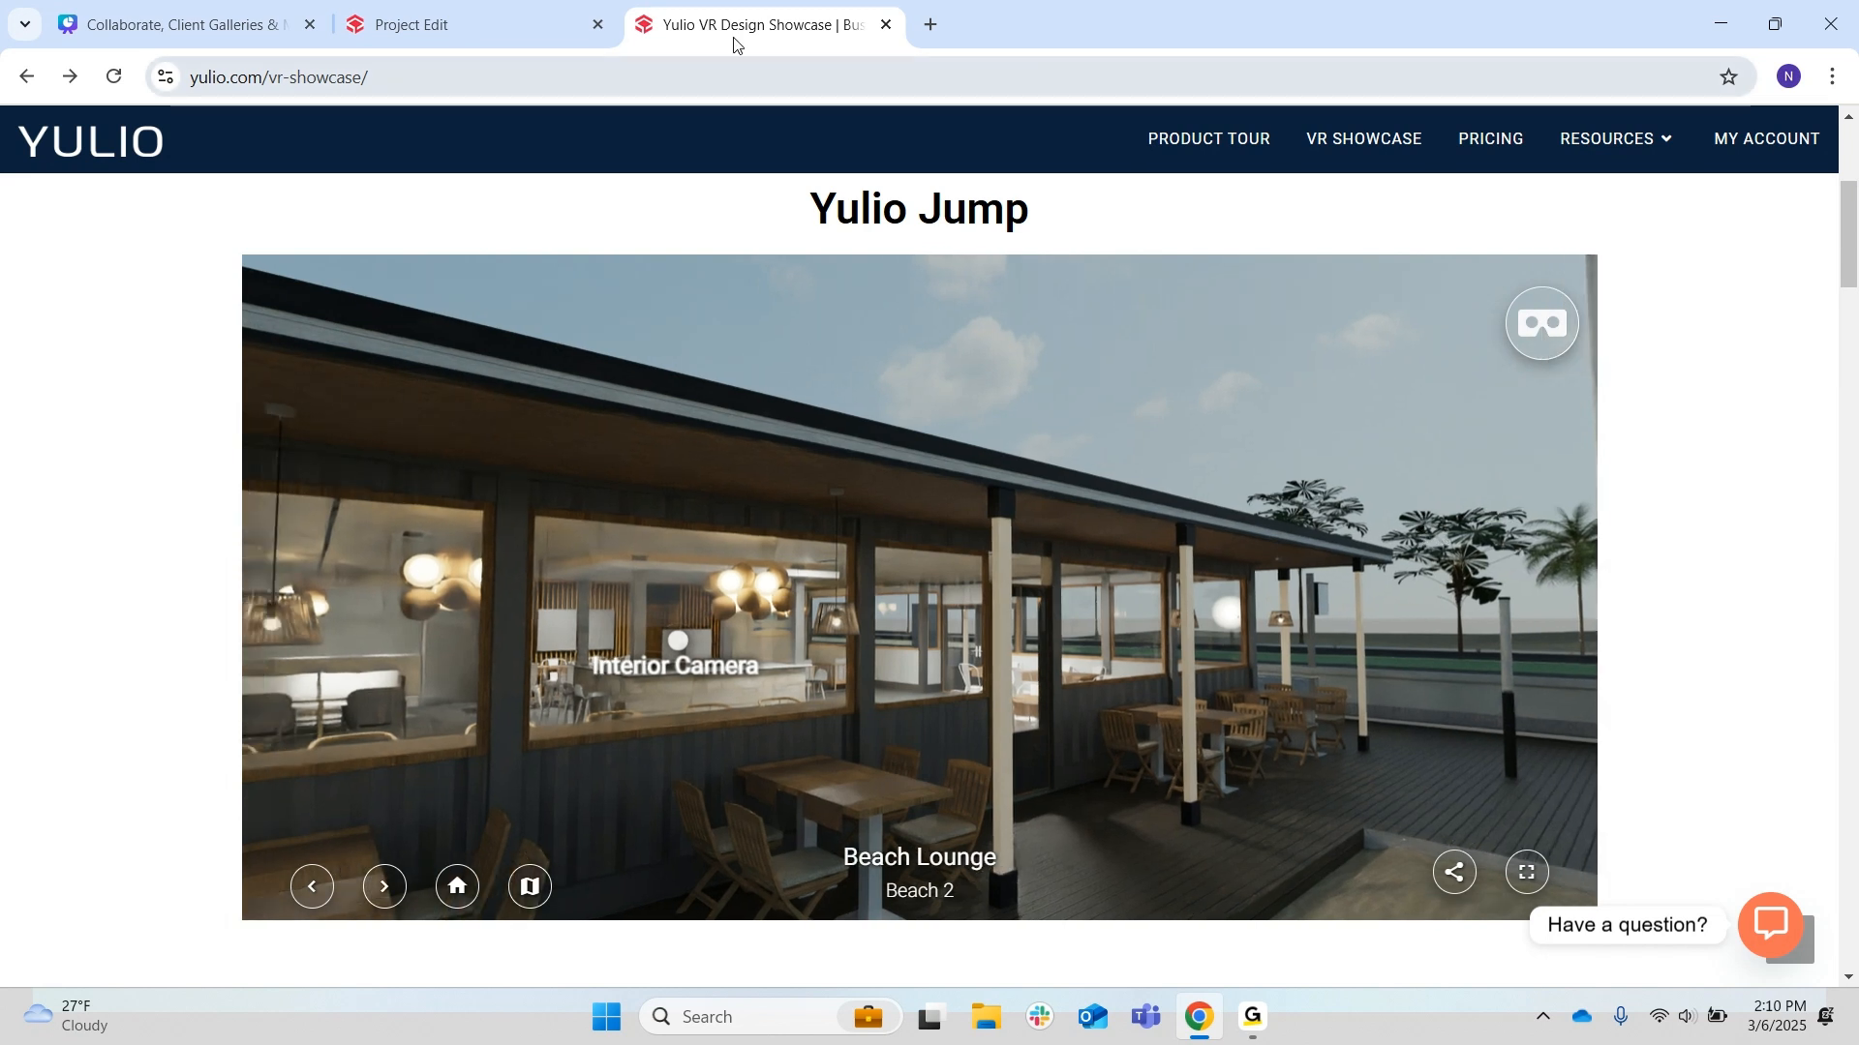
- Return to the Office Space project and copy its share link
click(436, 24)
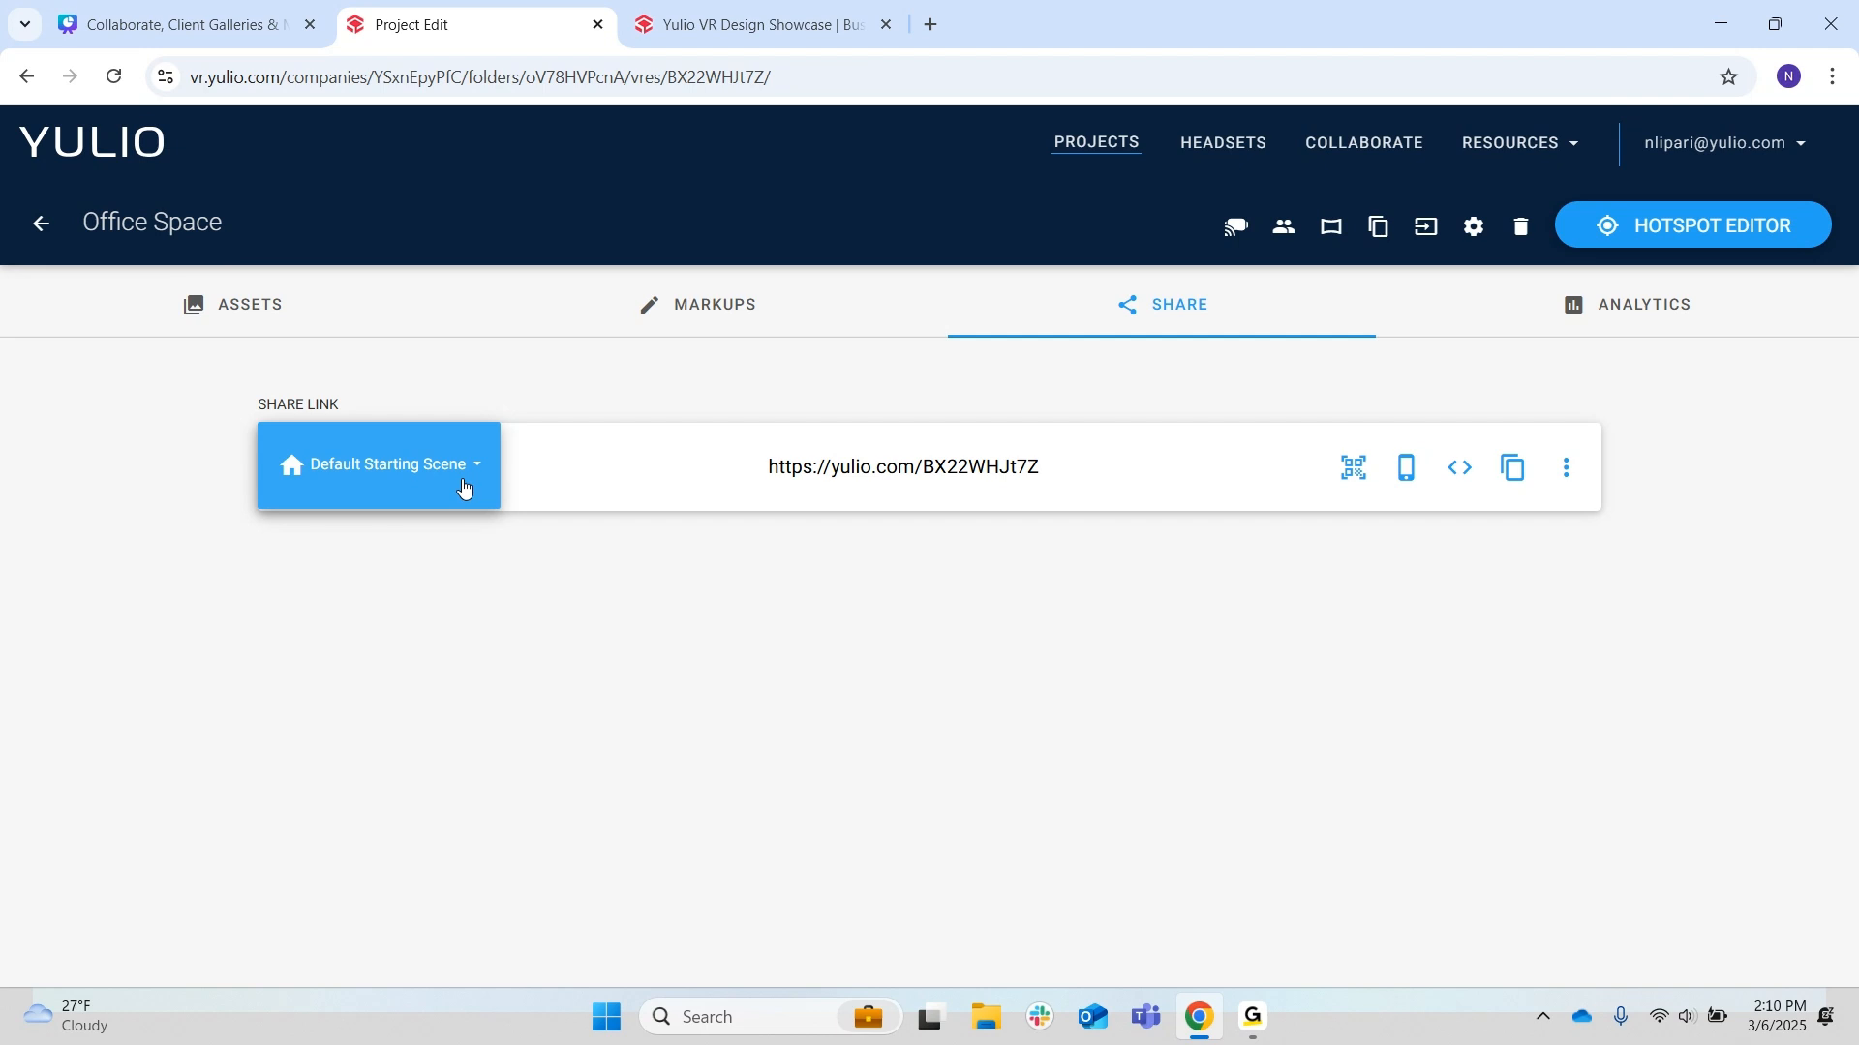
click(1513, 486)
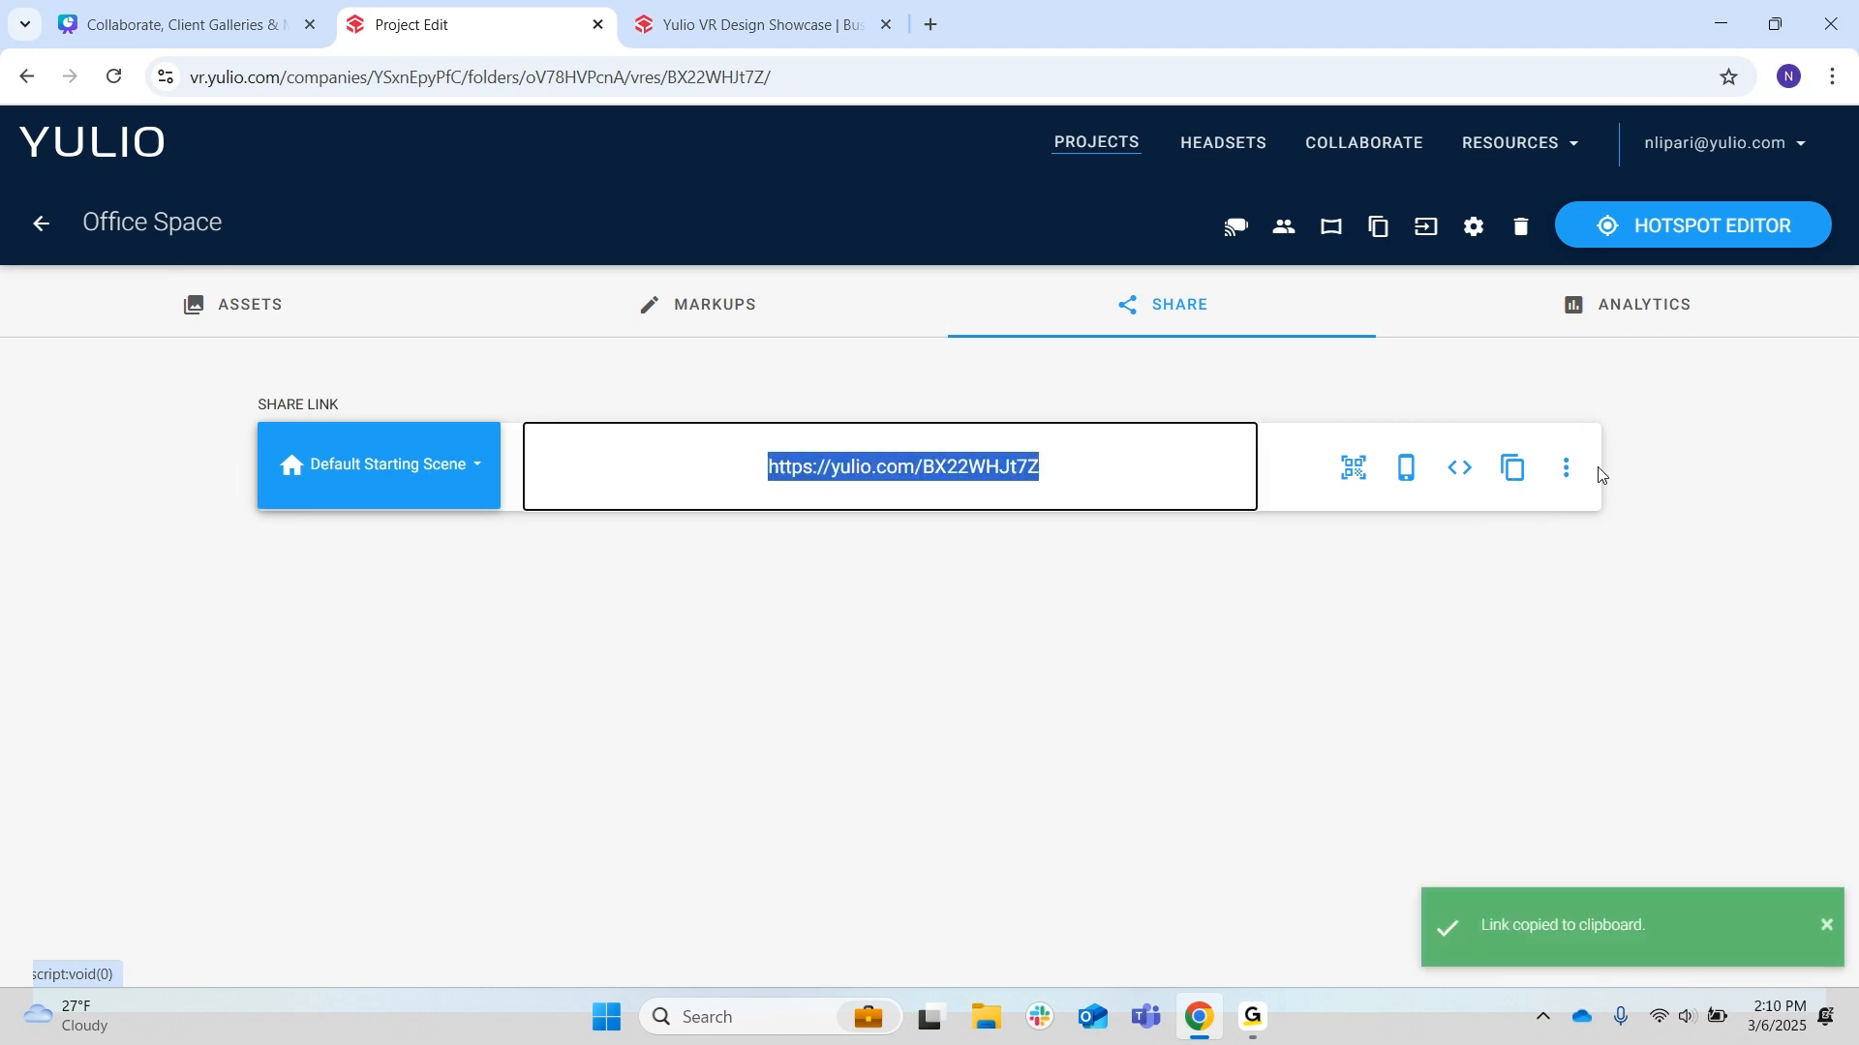
- View the share link's social media and e-mail sharing options and its starting scene choices
click(1566, 472)
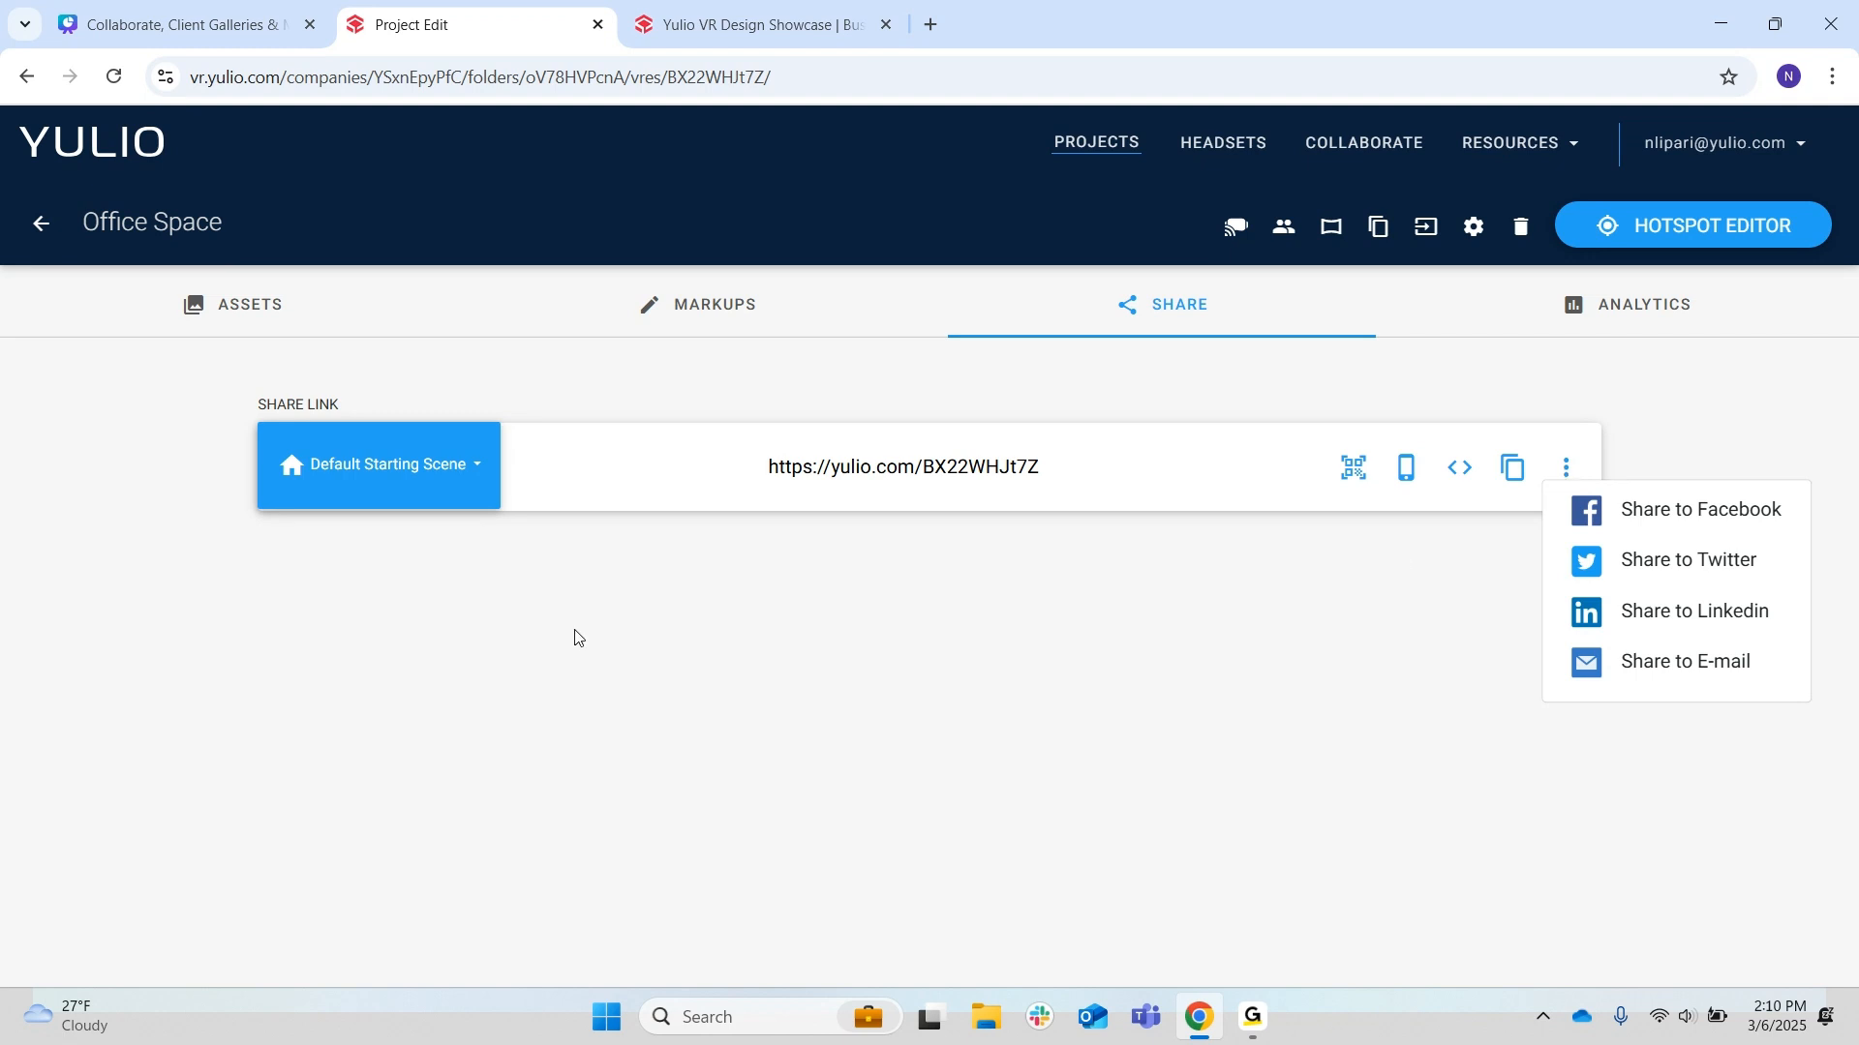
click(678, 631)
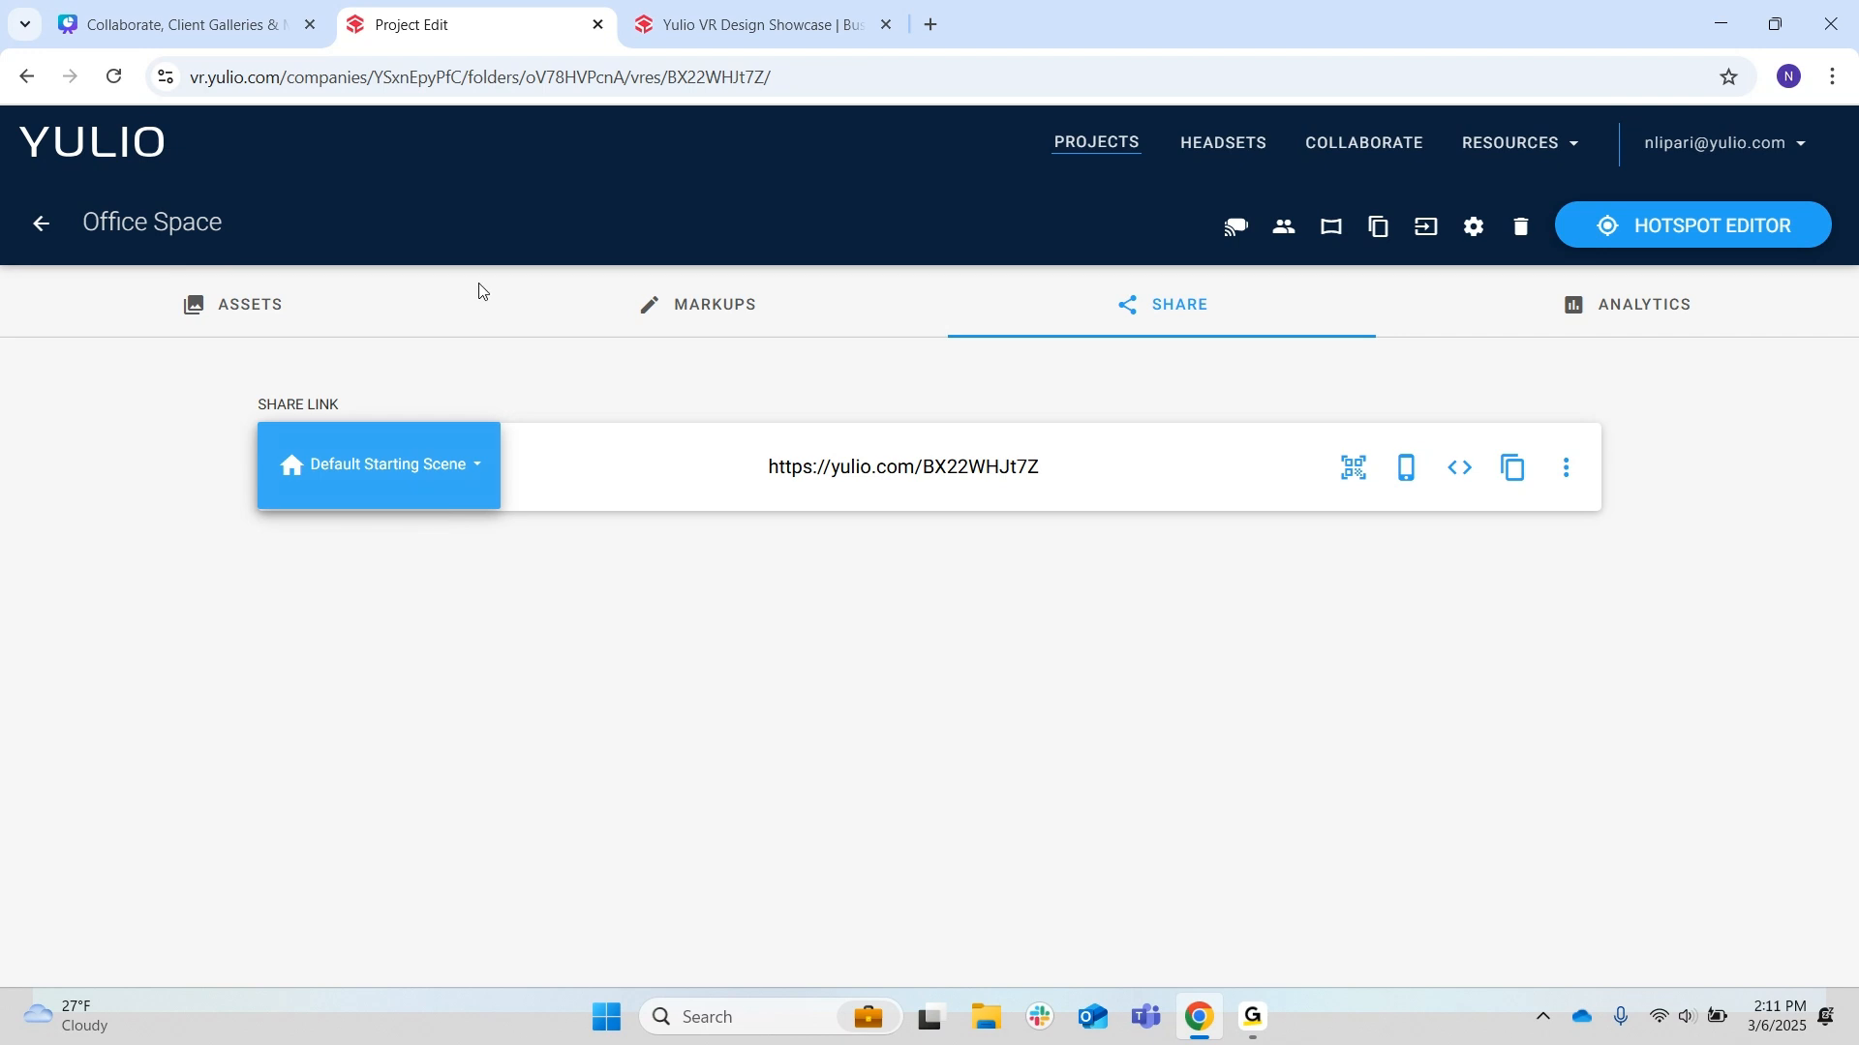
click(493, 496)
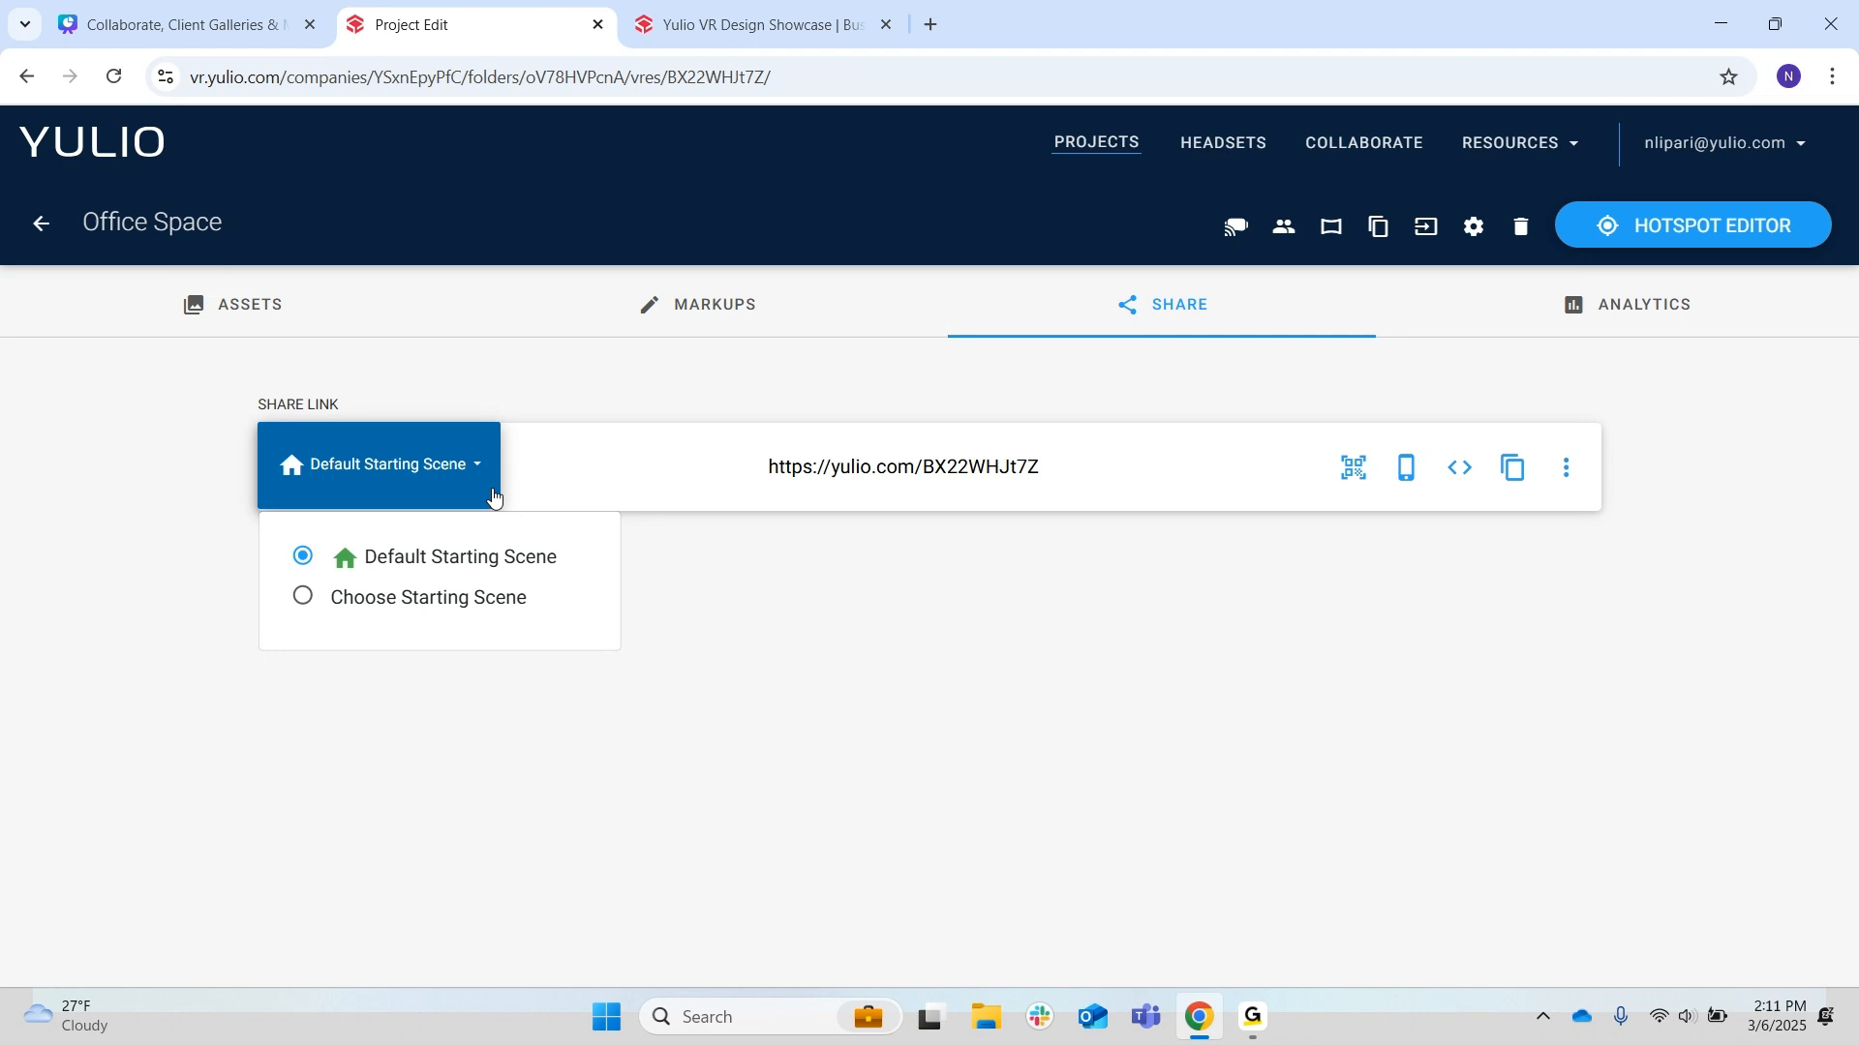
click(717, 649)
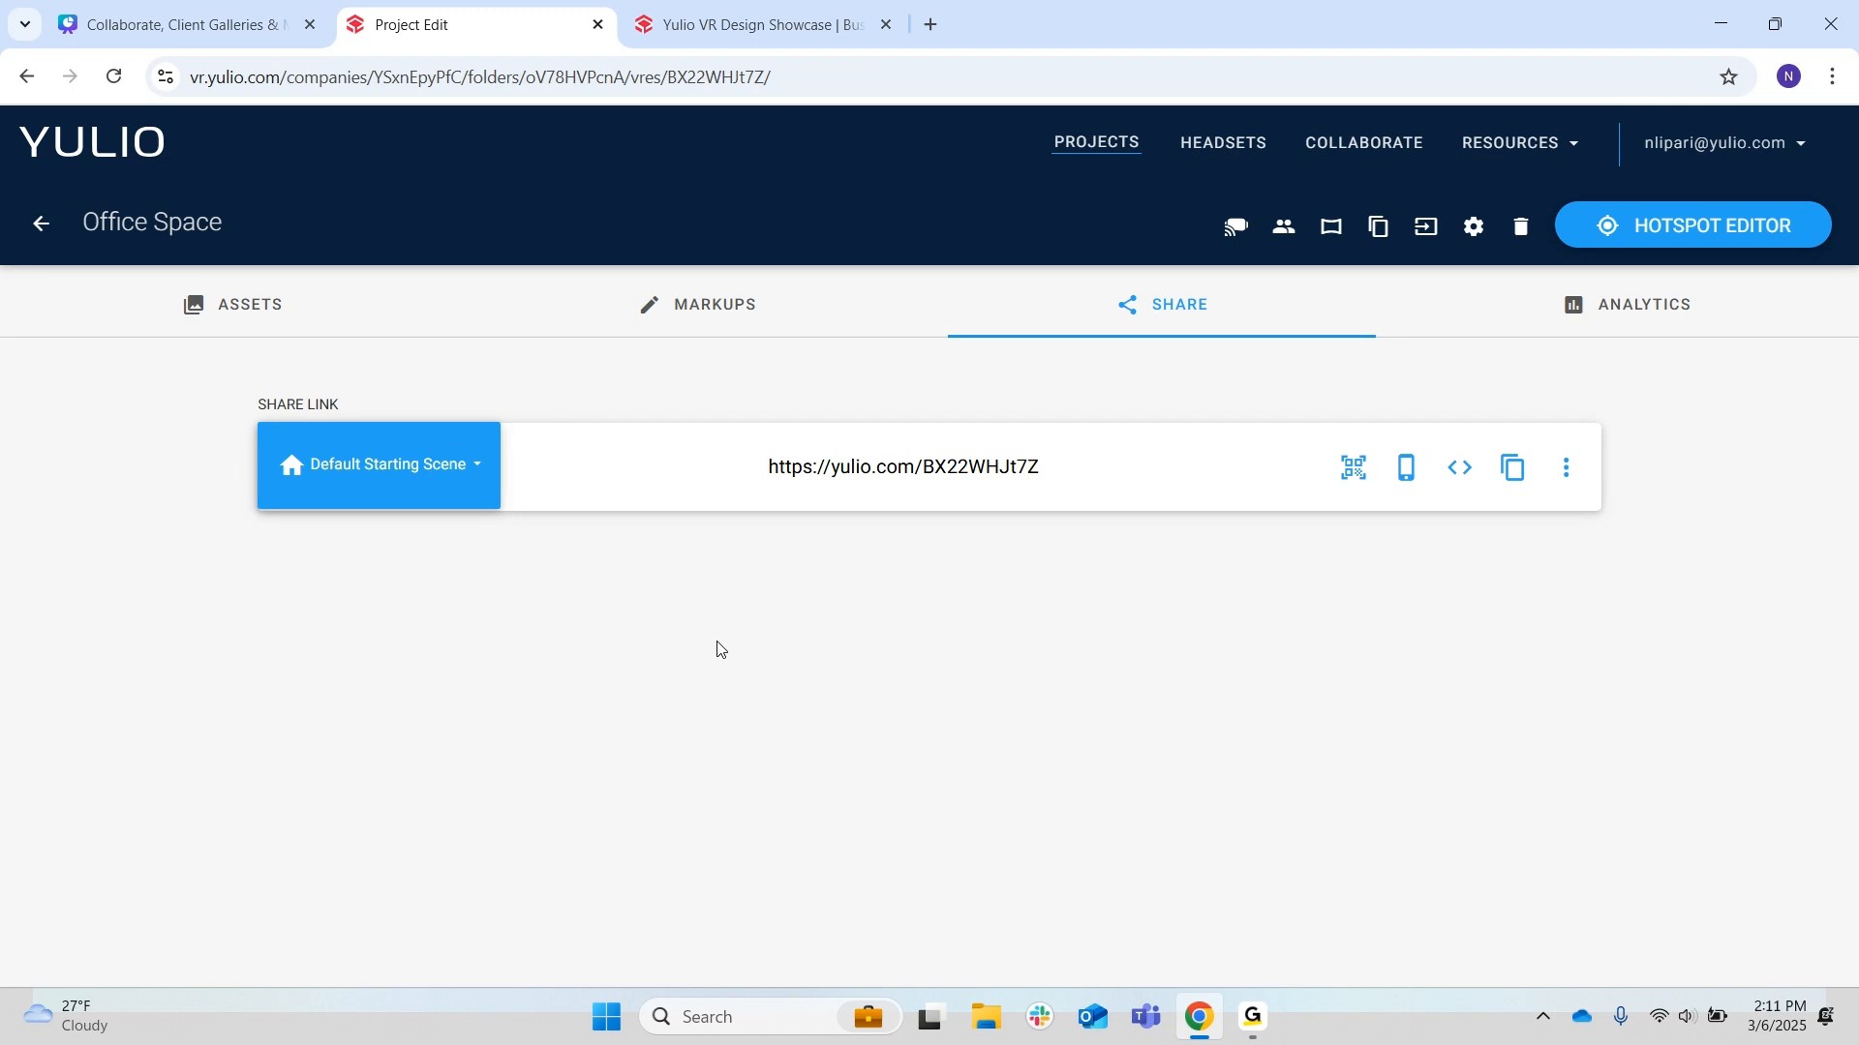
- Start an individual gallery in Client Galleries and review its client information form
click(1563, 145)
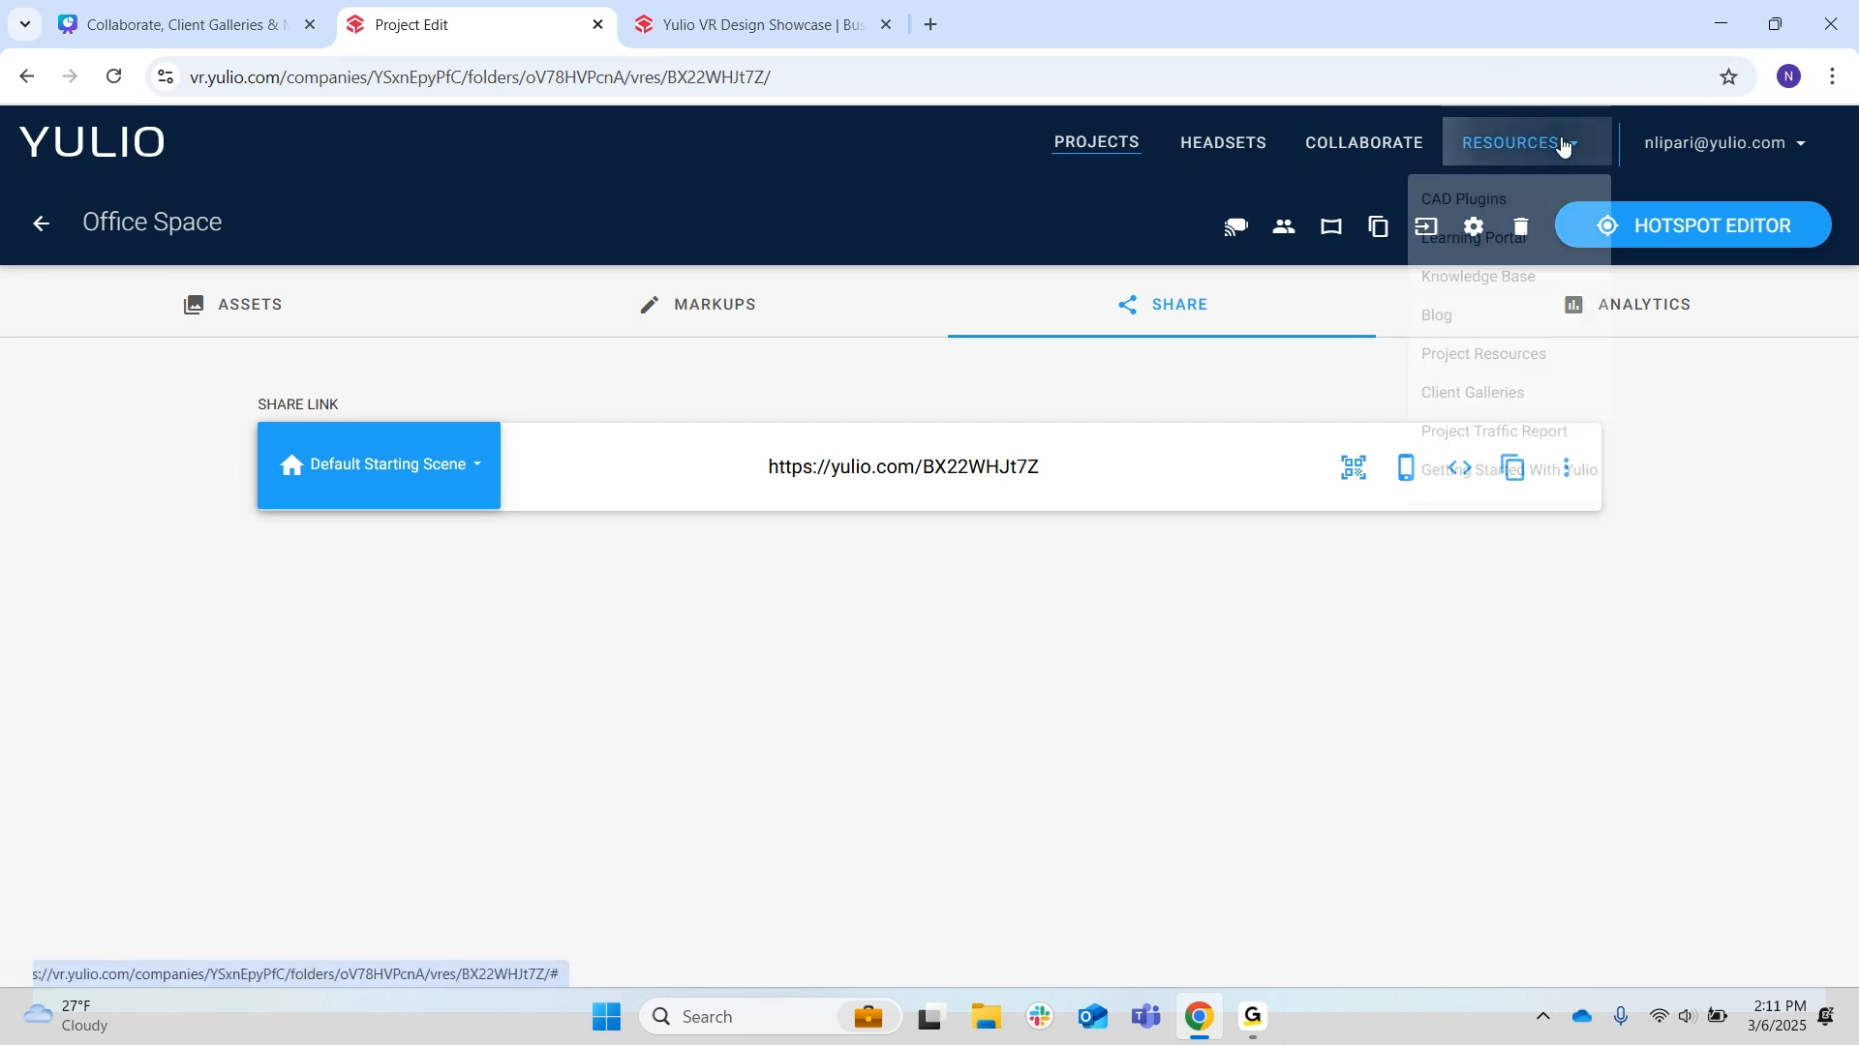
click(1558, 393)
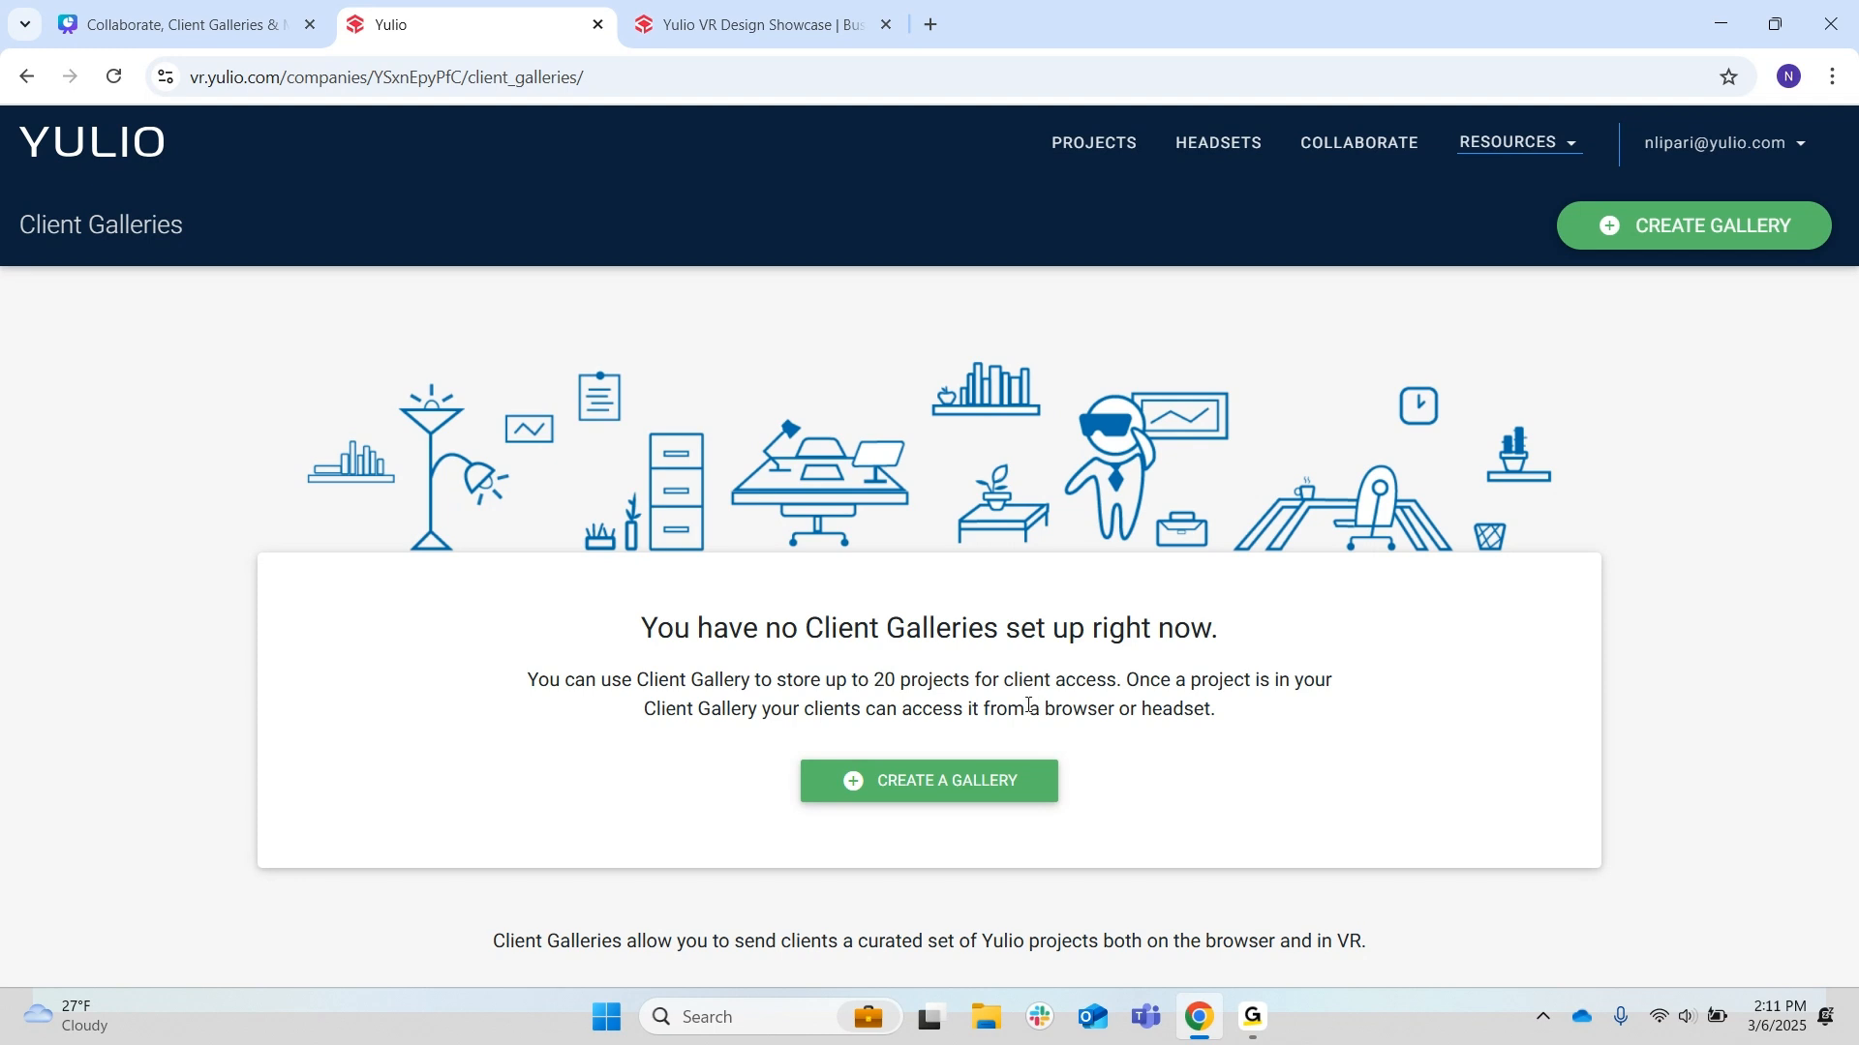
click(938, 780)
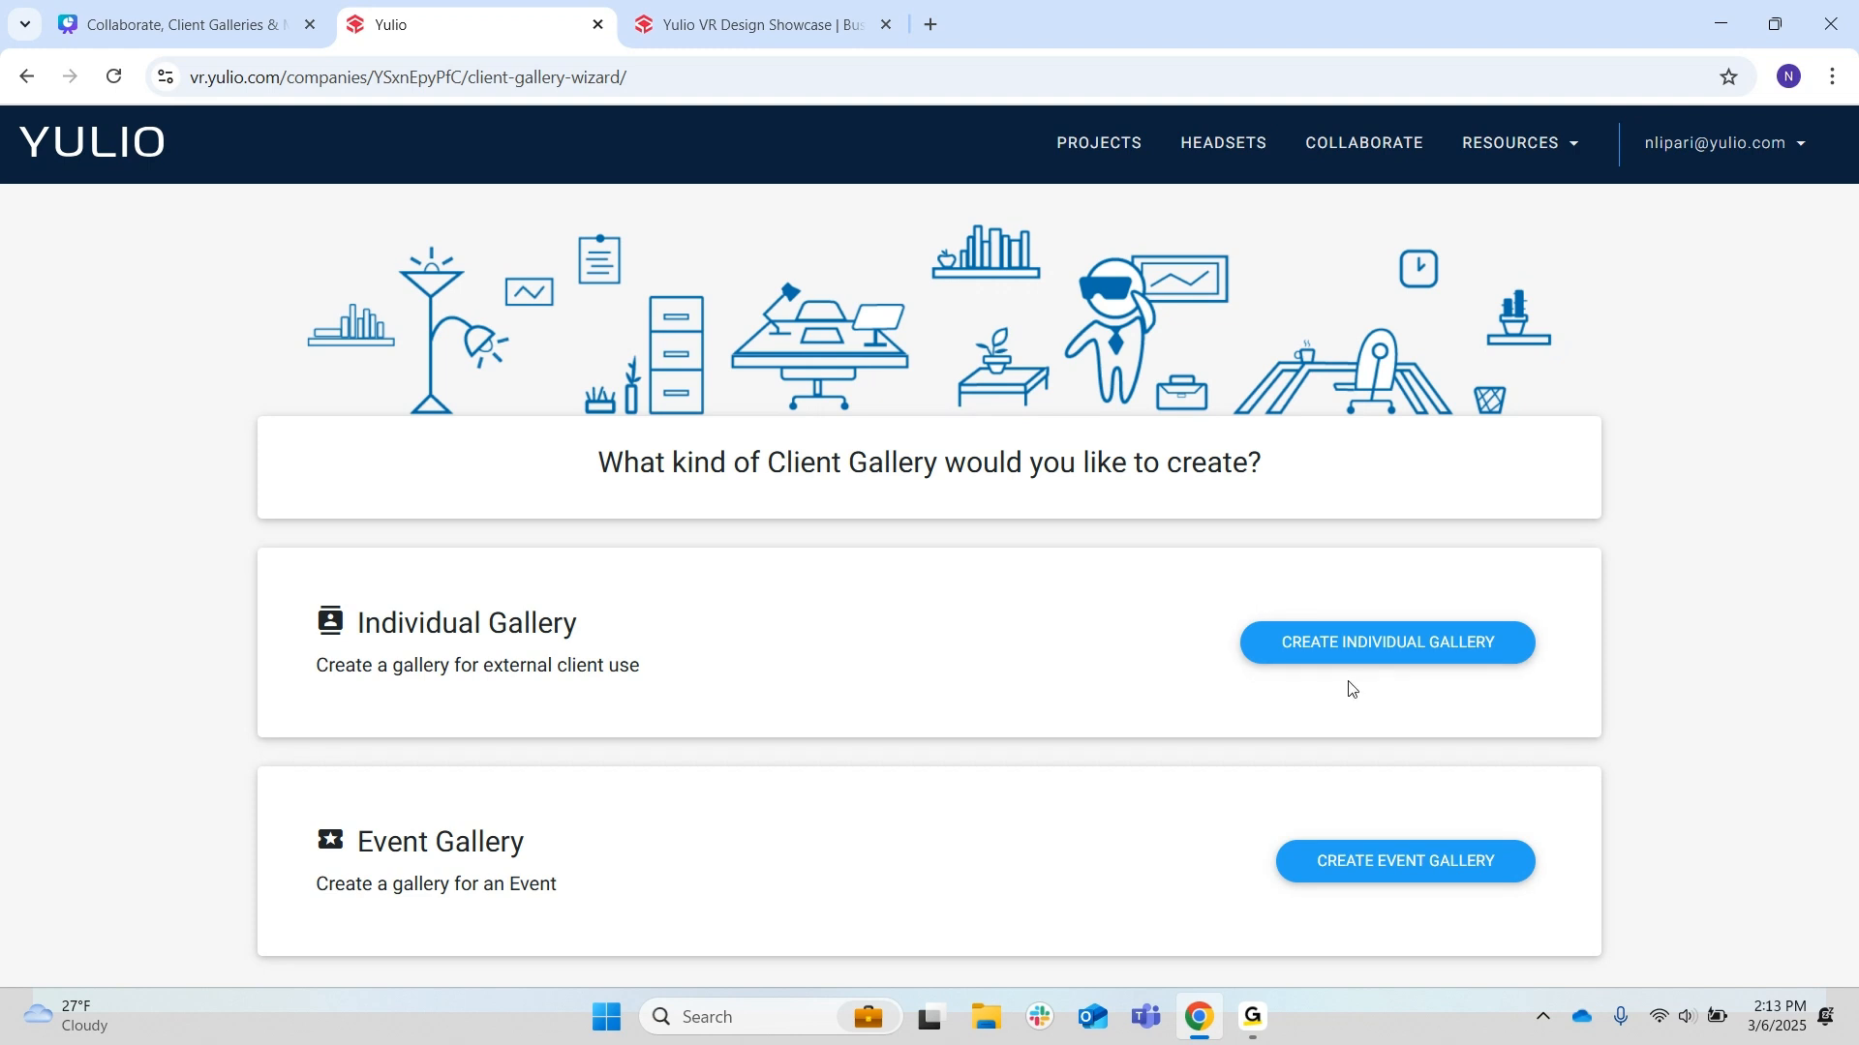
click(1314, 641)
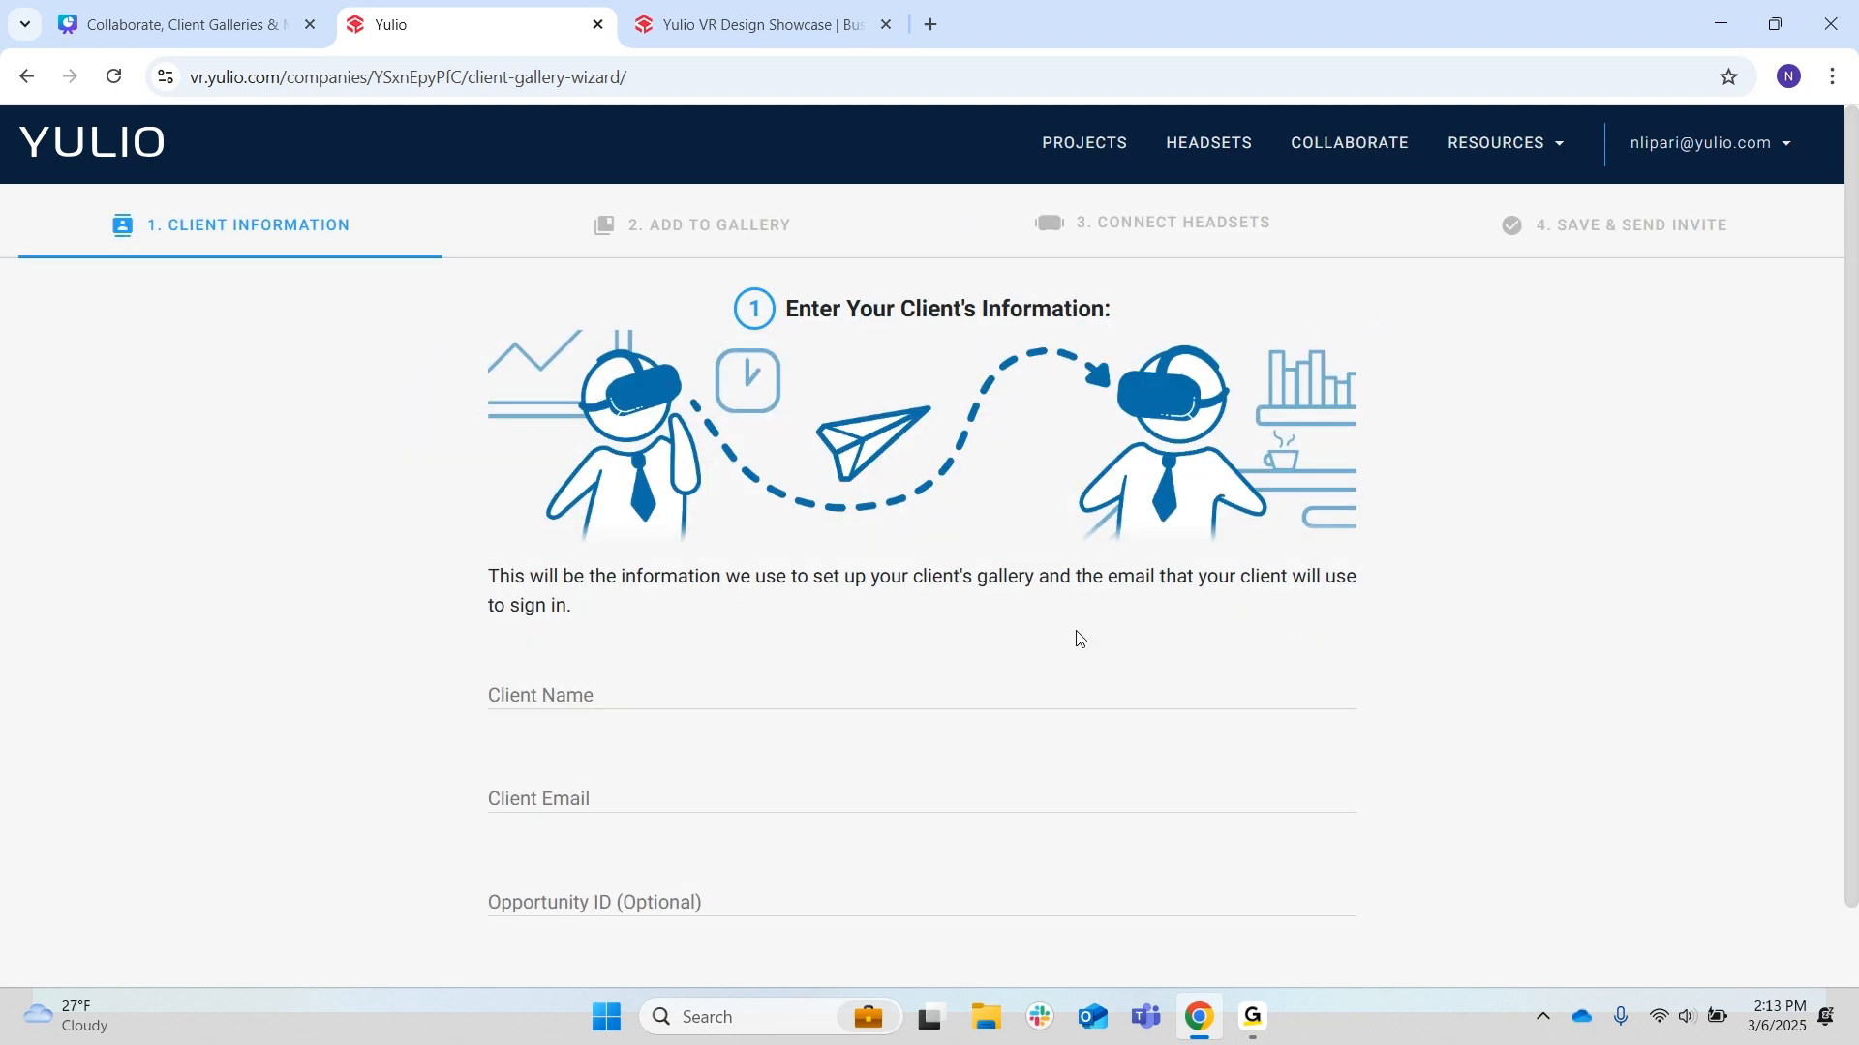
scroll(1078, 631, down, 1)
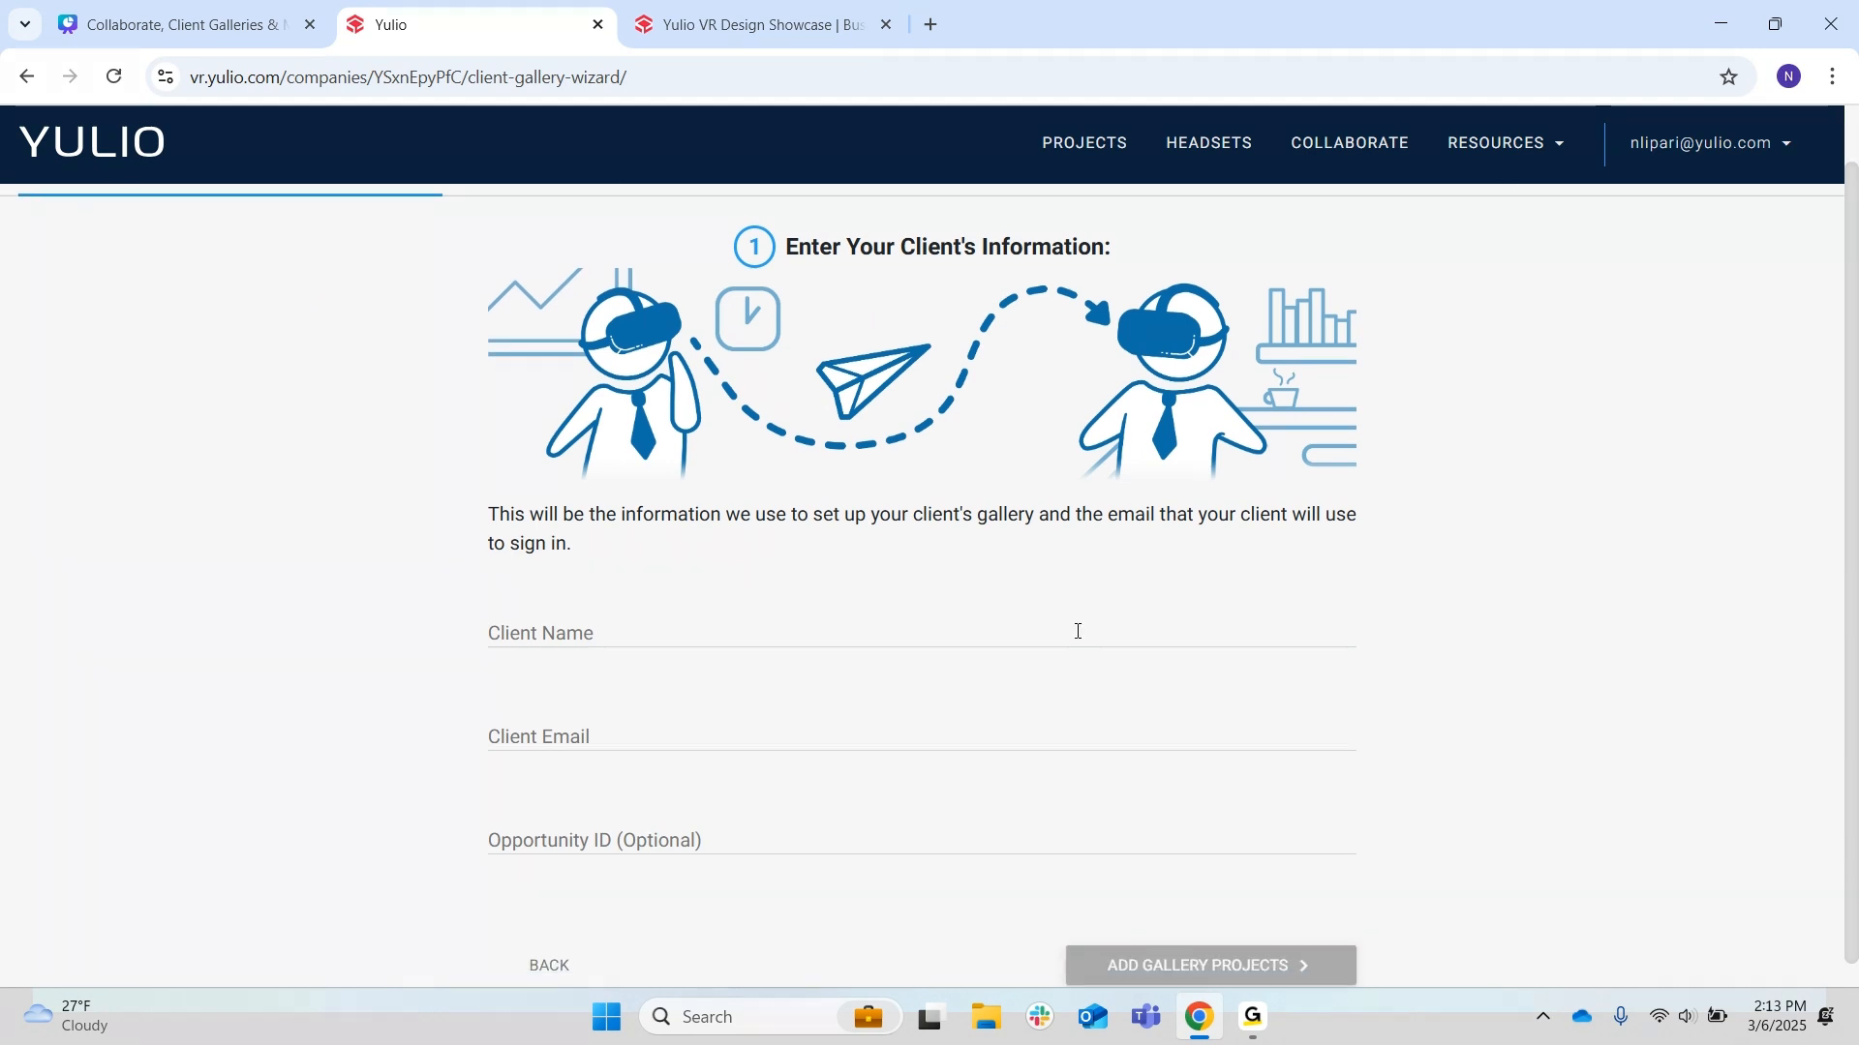
scroll(1077, 631, up, 1)
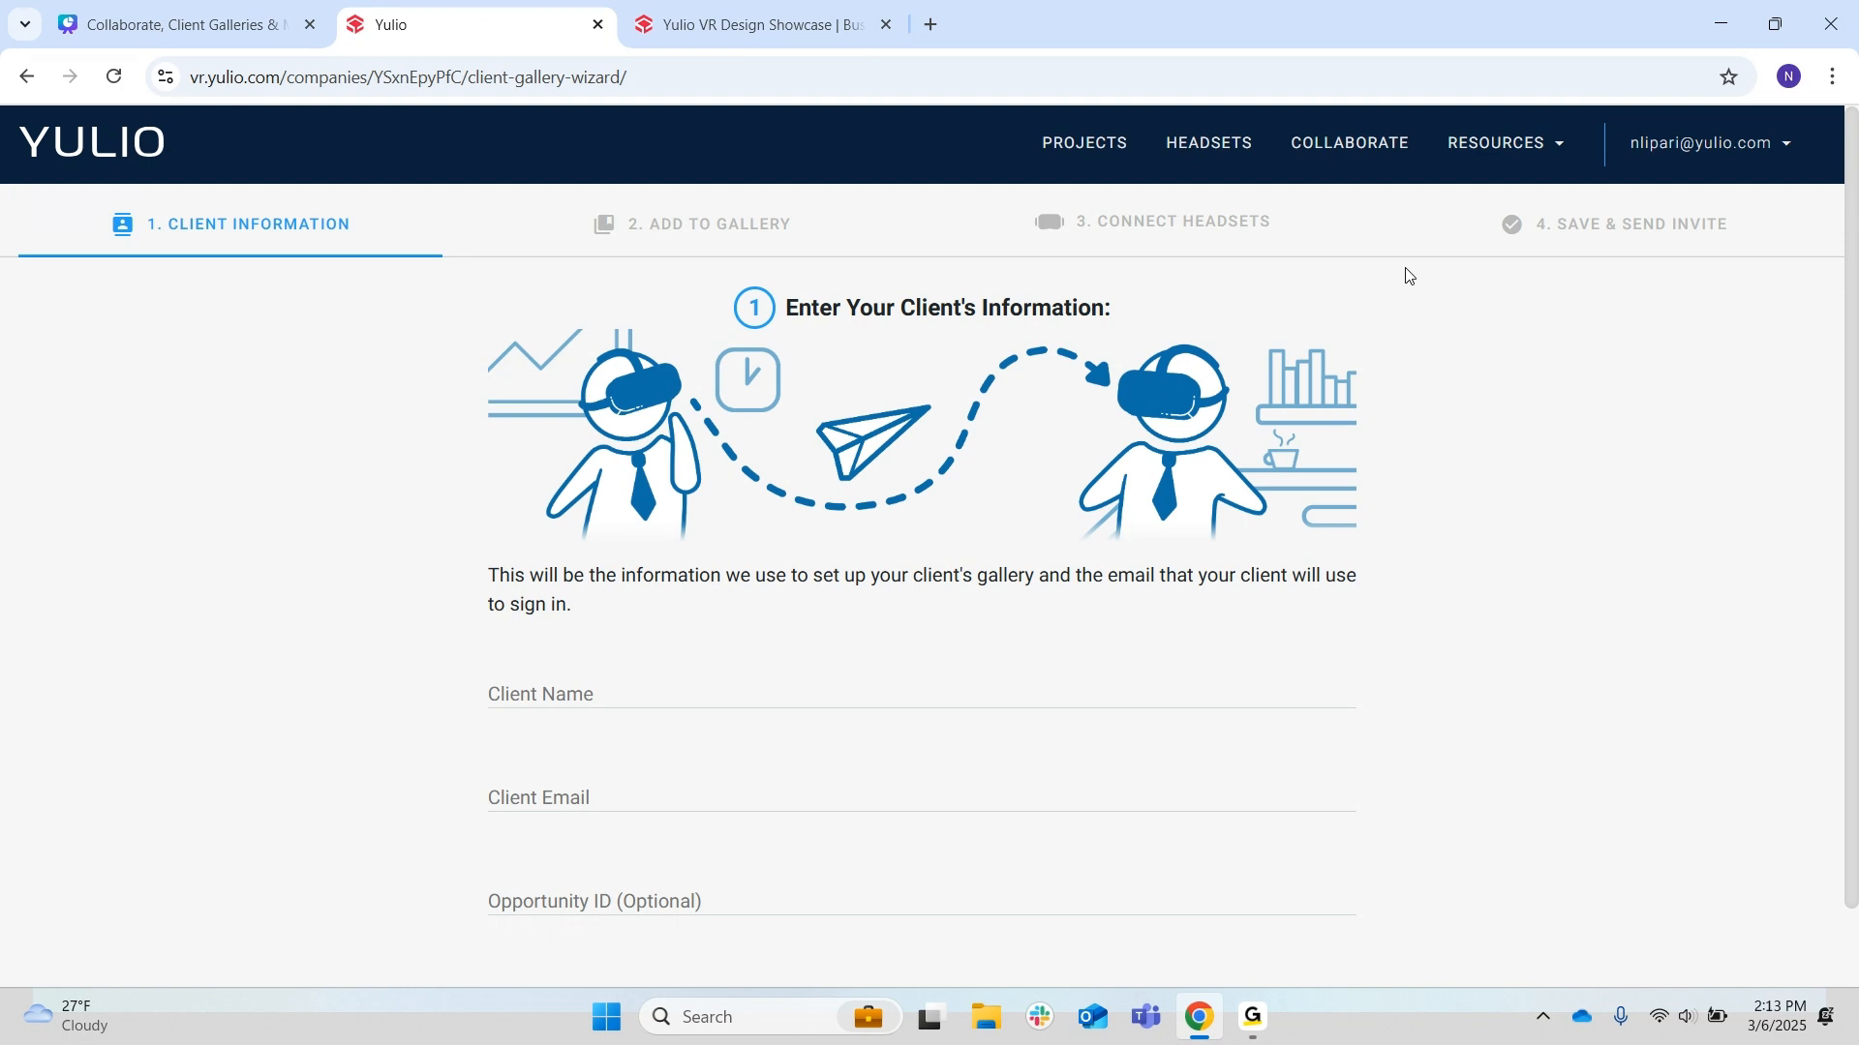
- Switch to the Canva presentation and show the Client Gallery Example slide
click(270, 8)
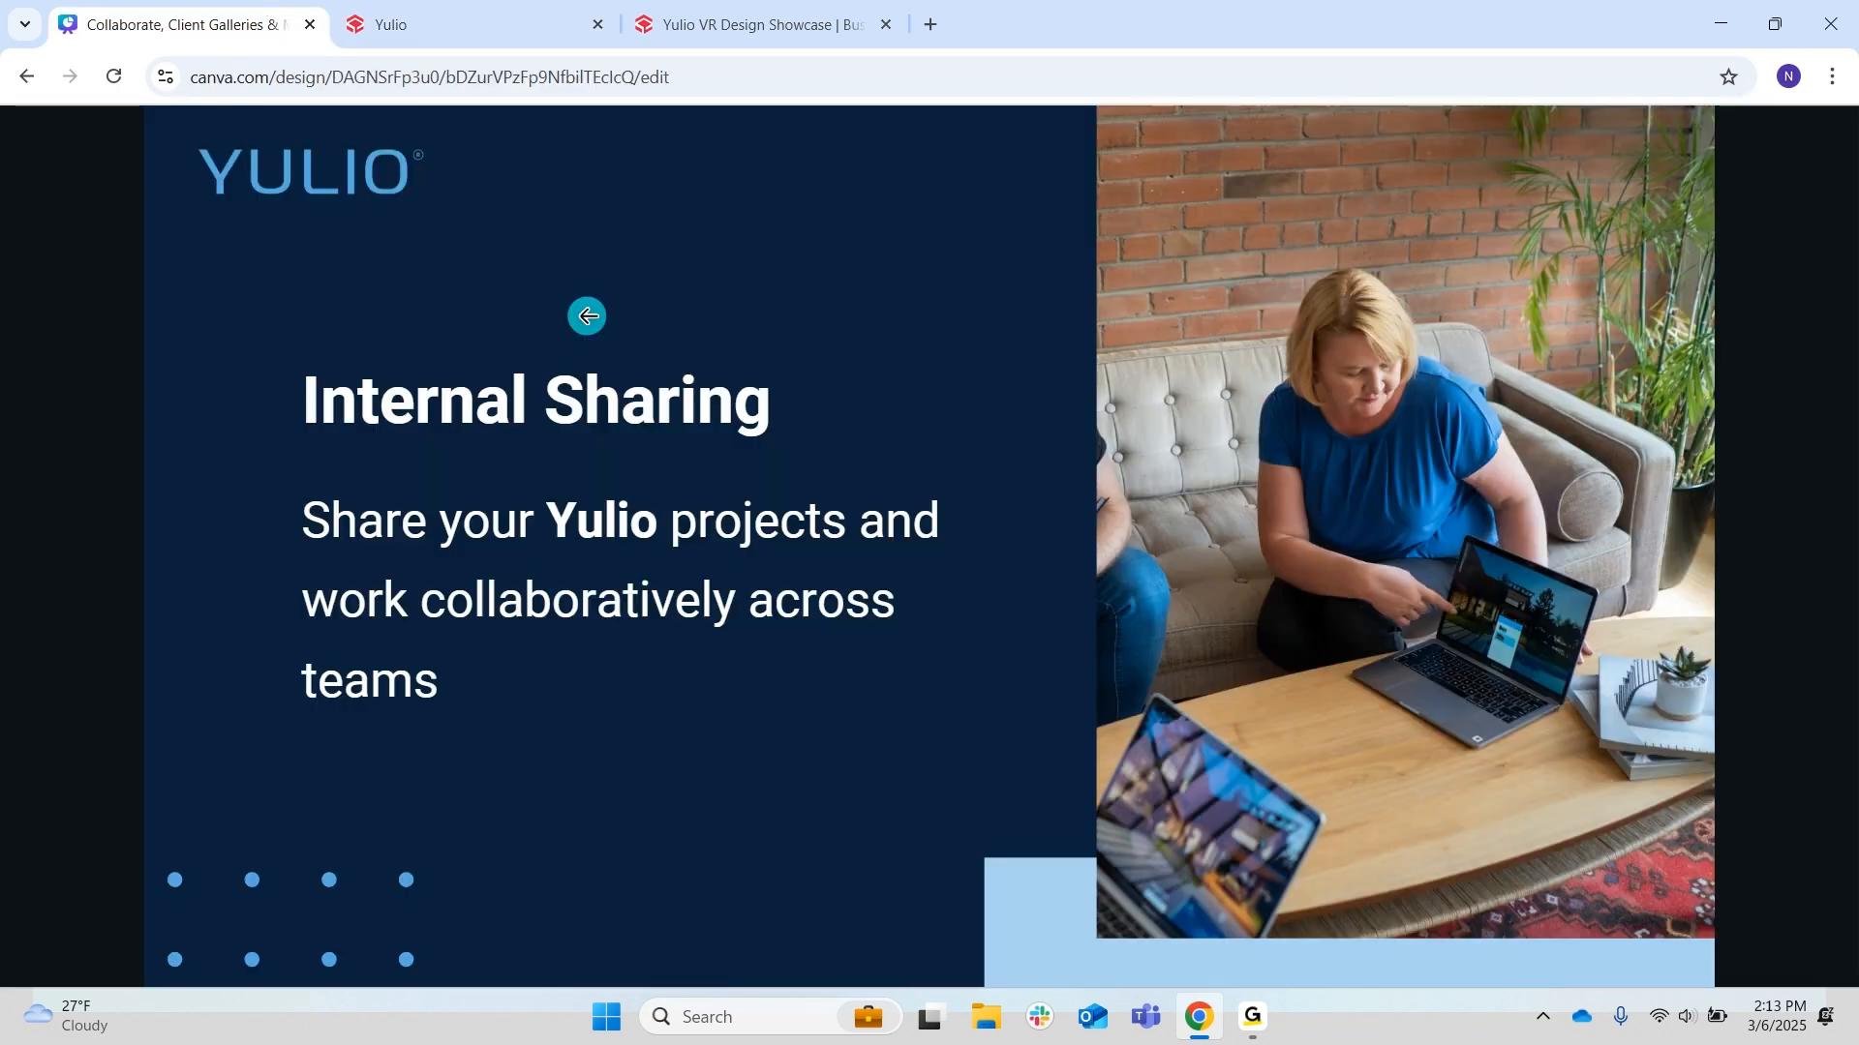
click(1154, 686)
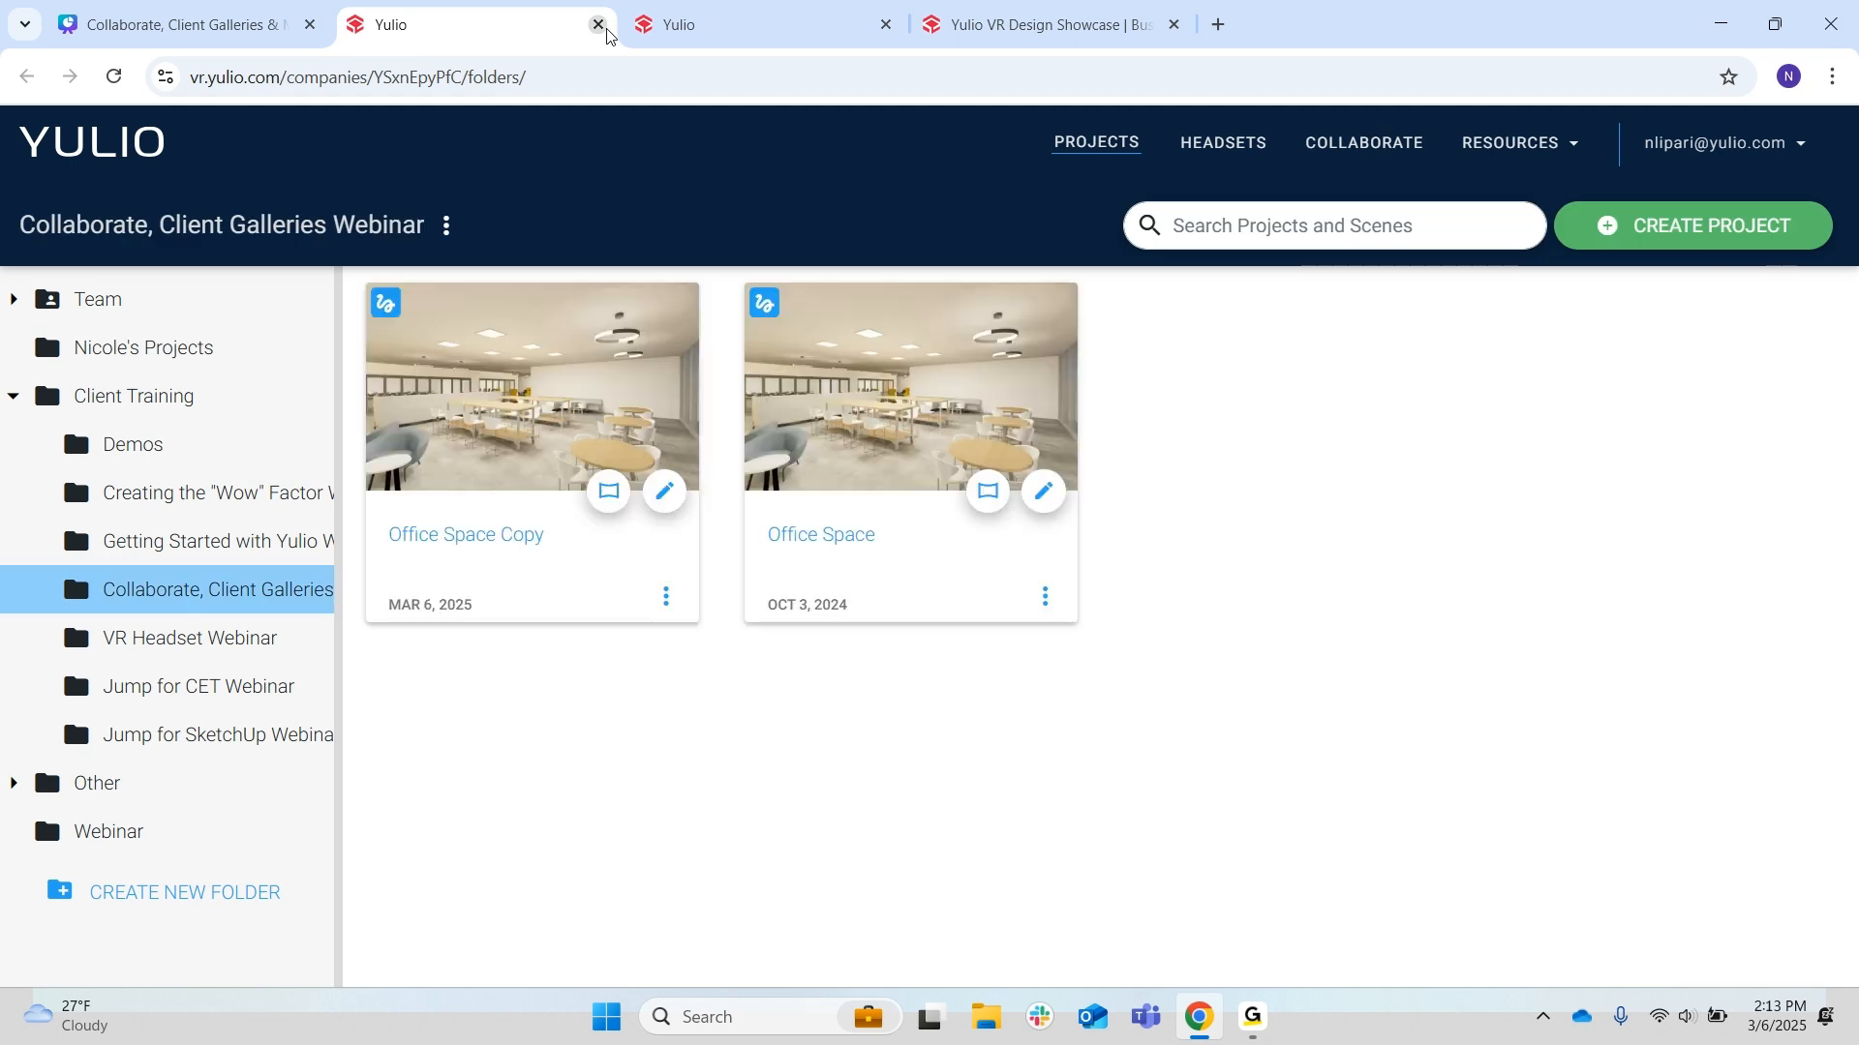
click(599, 25)
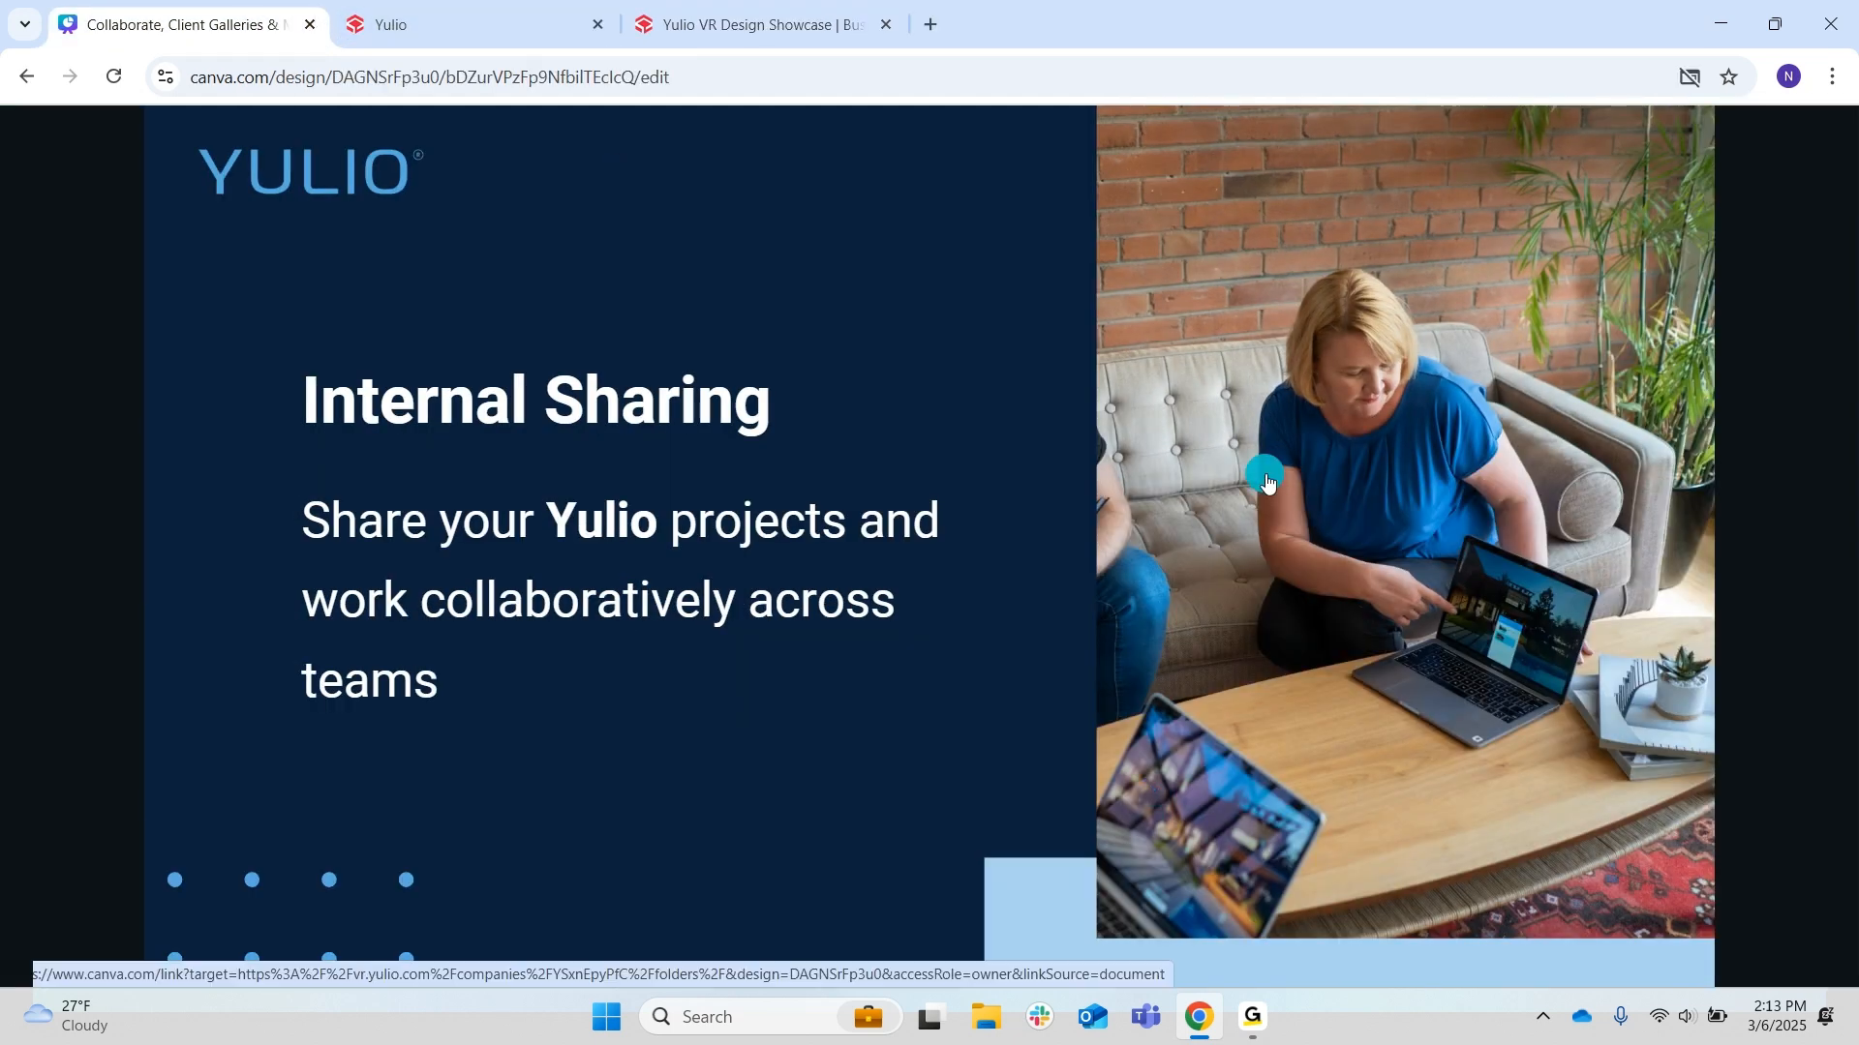
click(1825, 650)
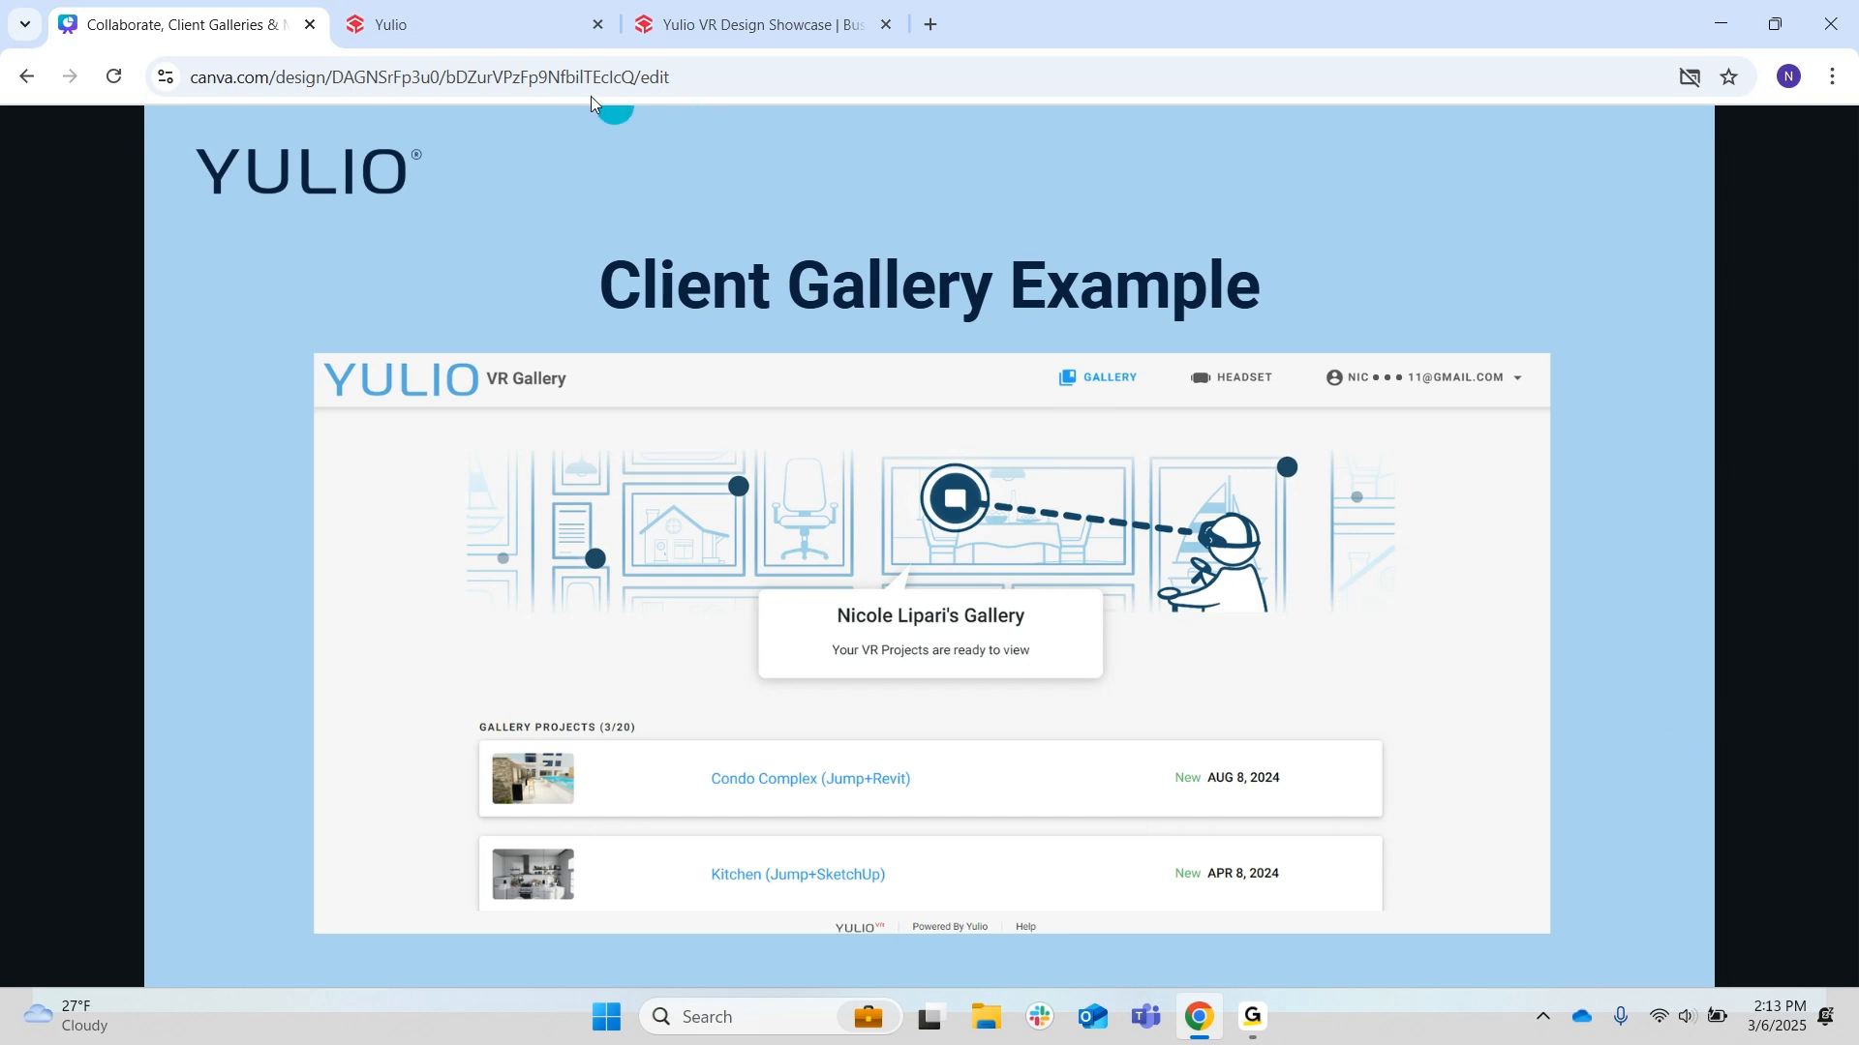
- Return to Yulio, open the original Office Space project's analytics, and review its view statistics and VR Viewer sessions
click(497, 33)
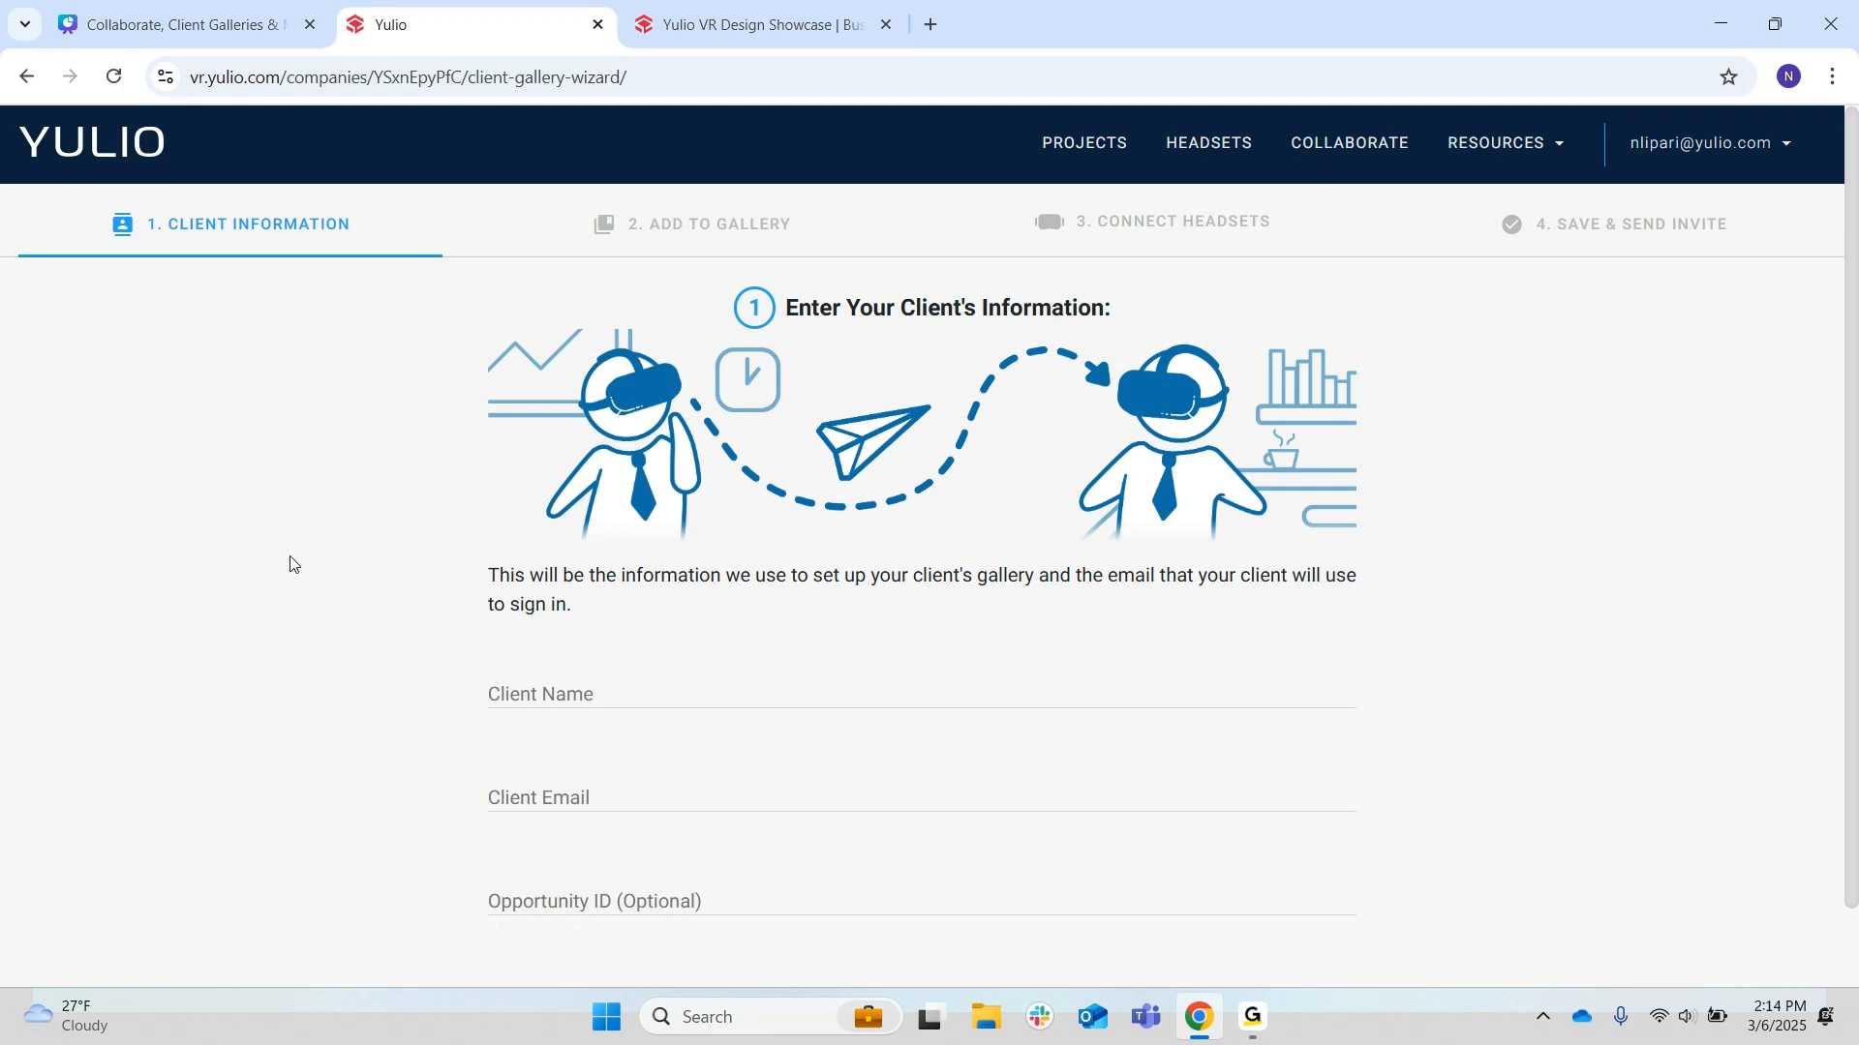
click(1087, 143)
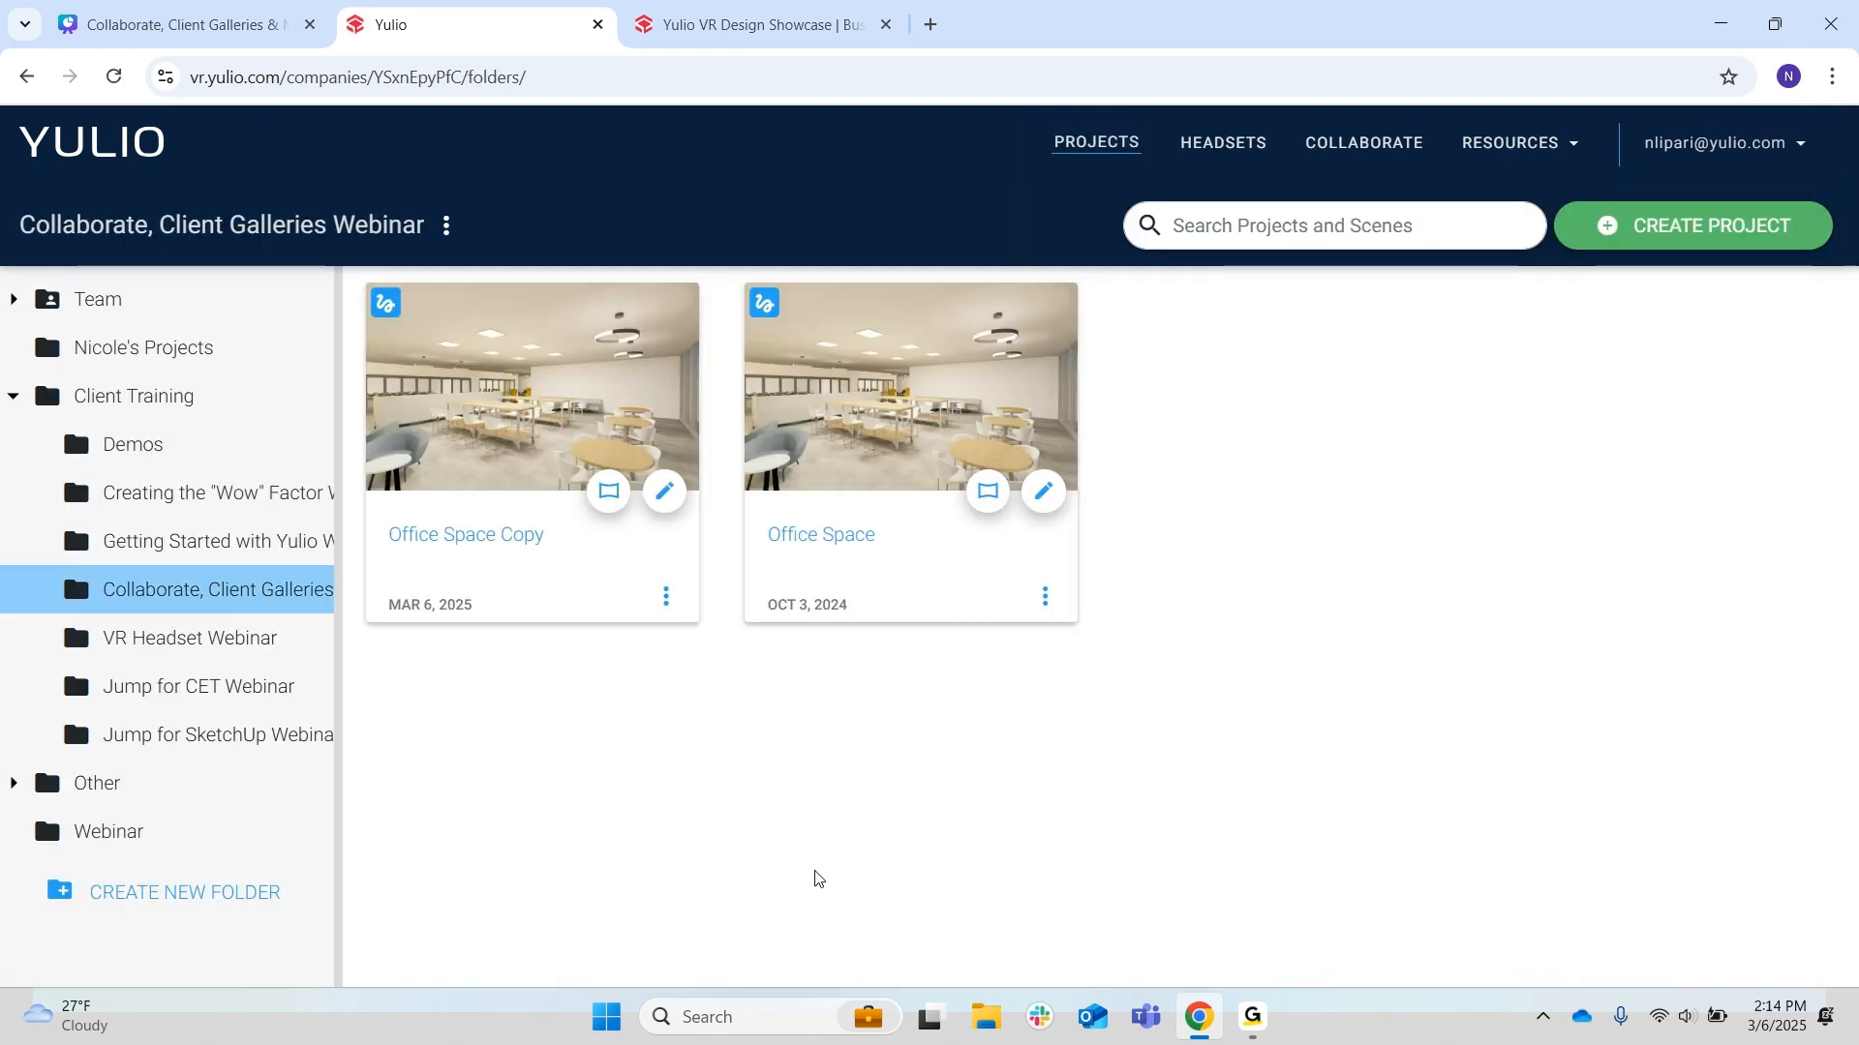
click(856, 541)
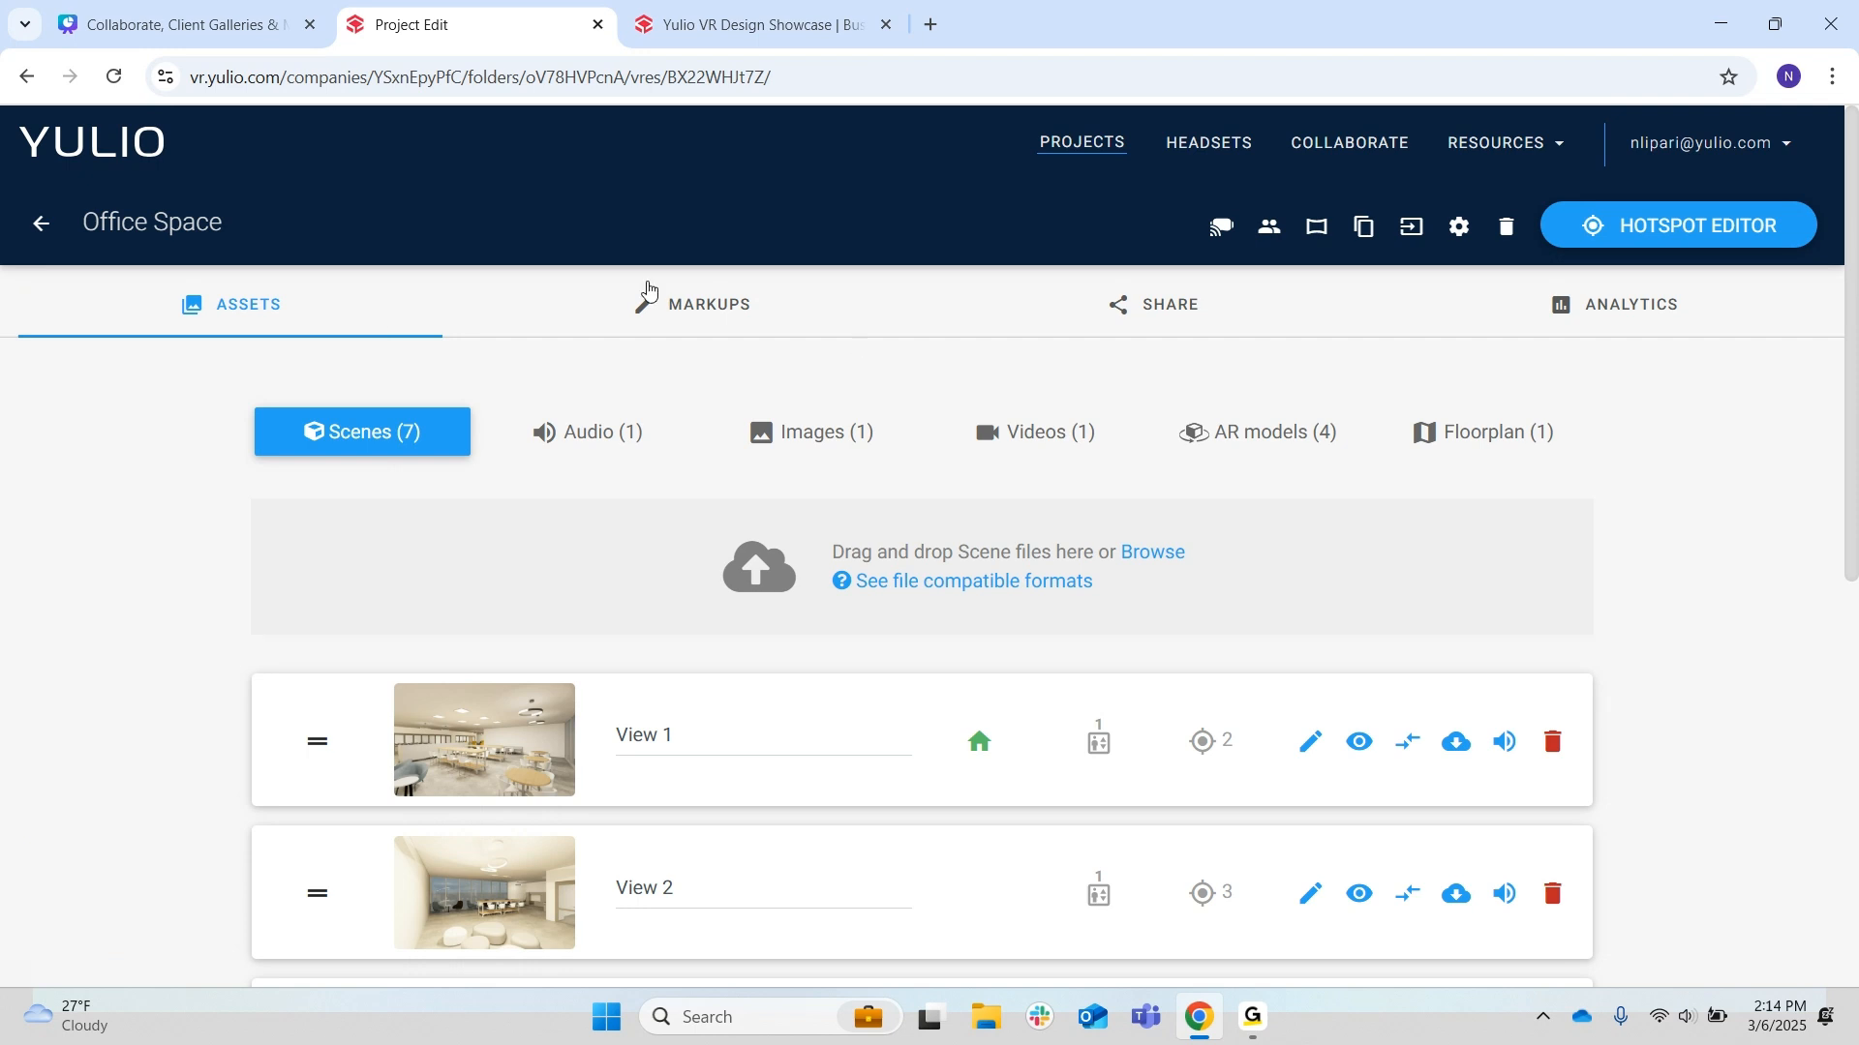
click(1629, 310)
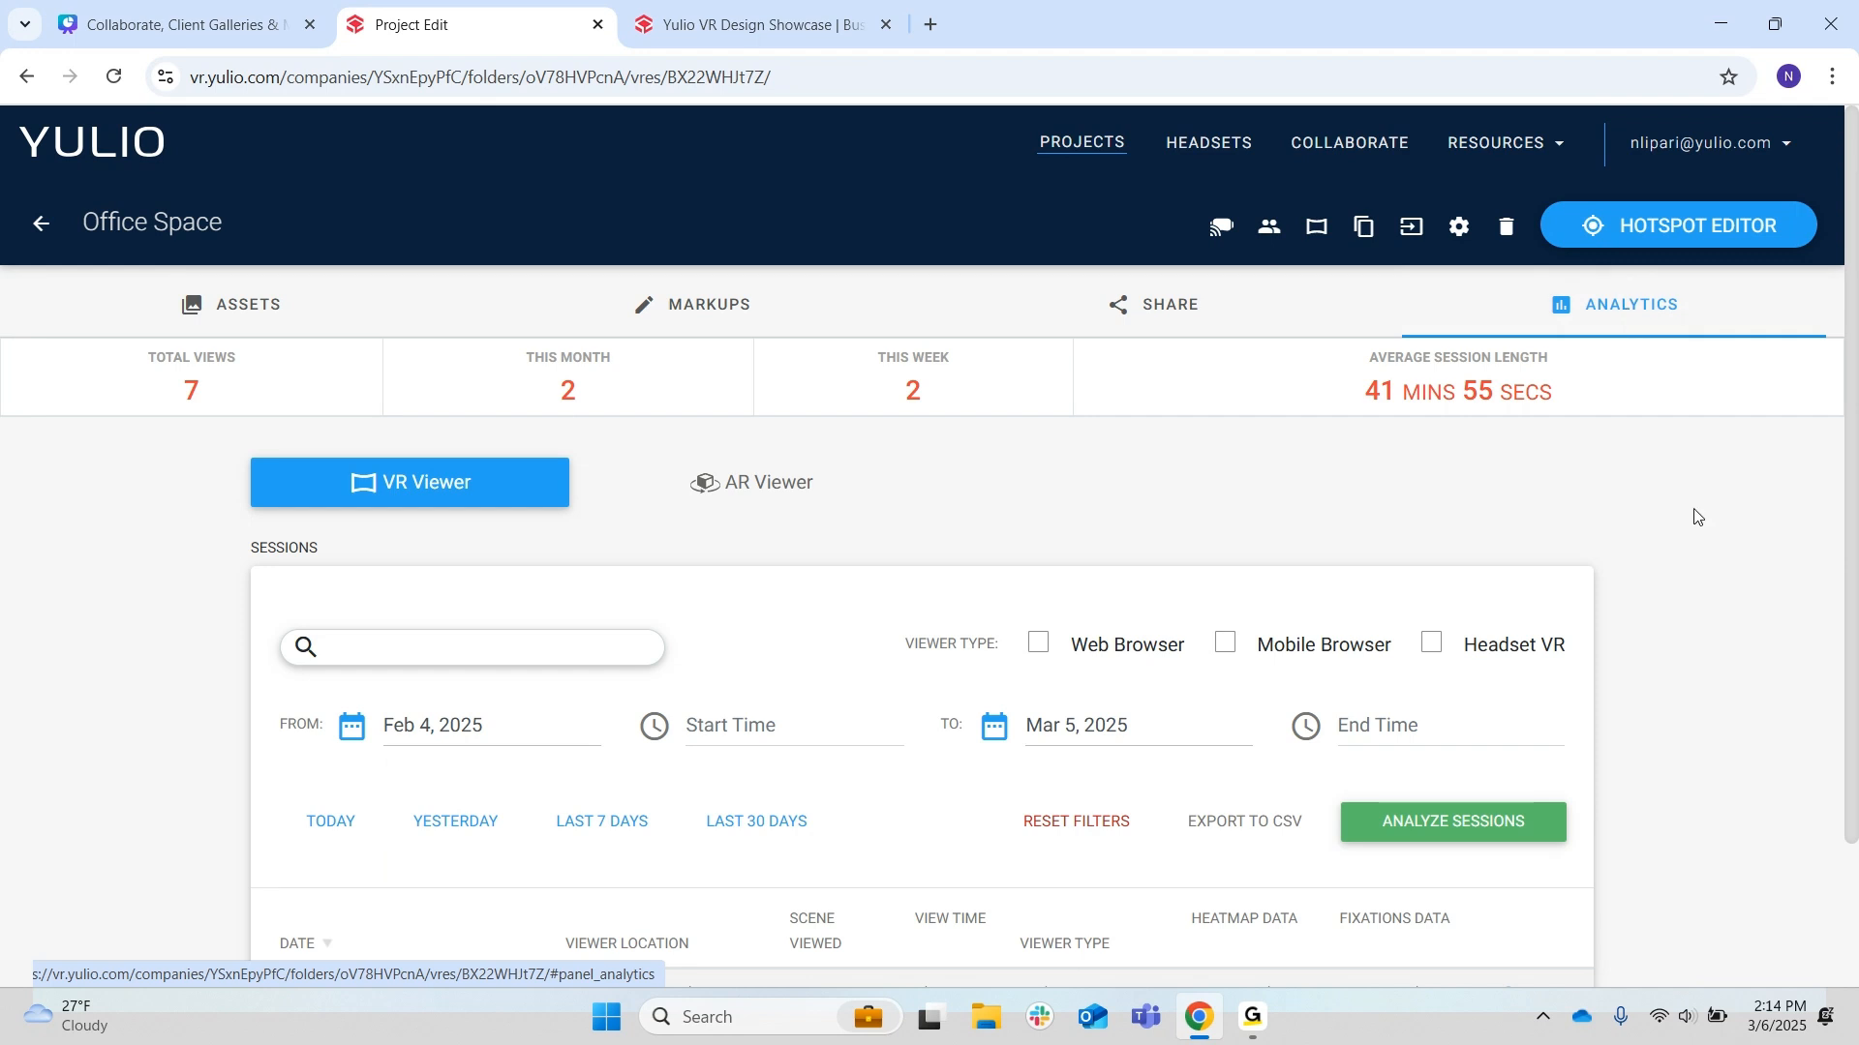
scroll(1716, 668, down, 1)
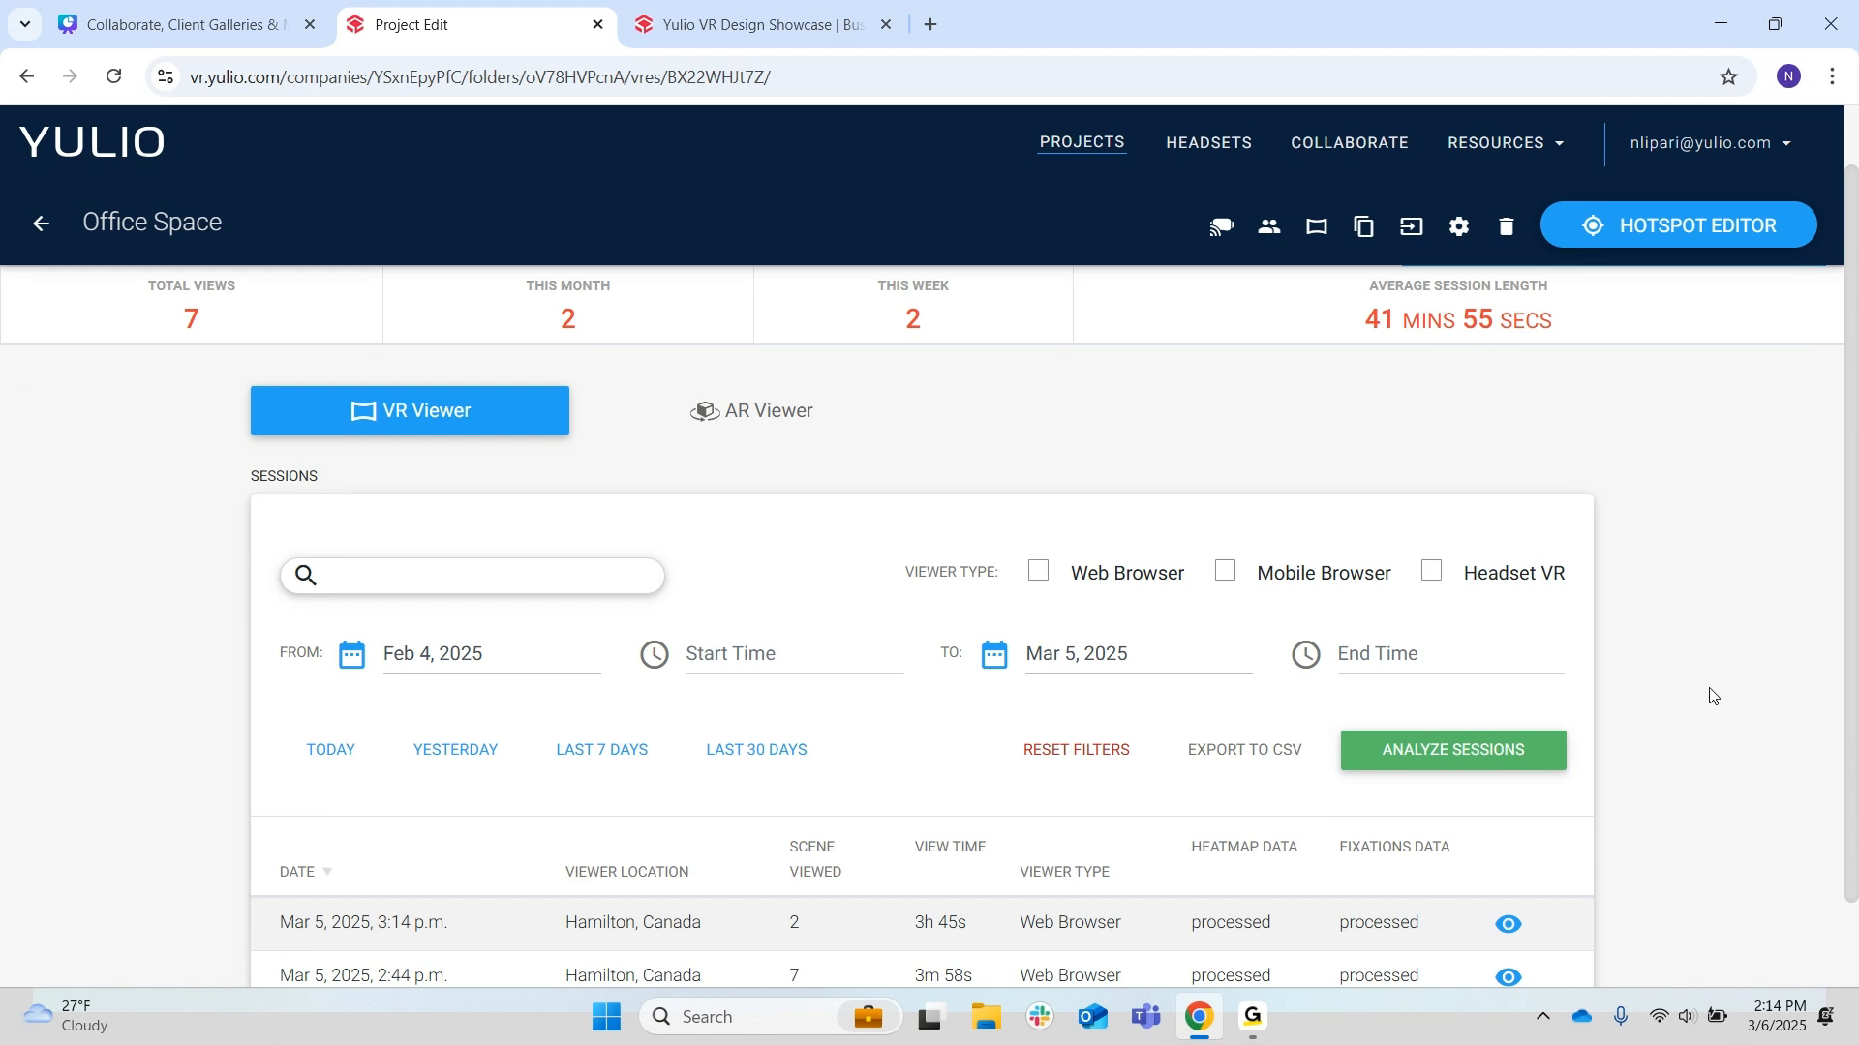
scroll(1711, 695, up, 1)
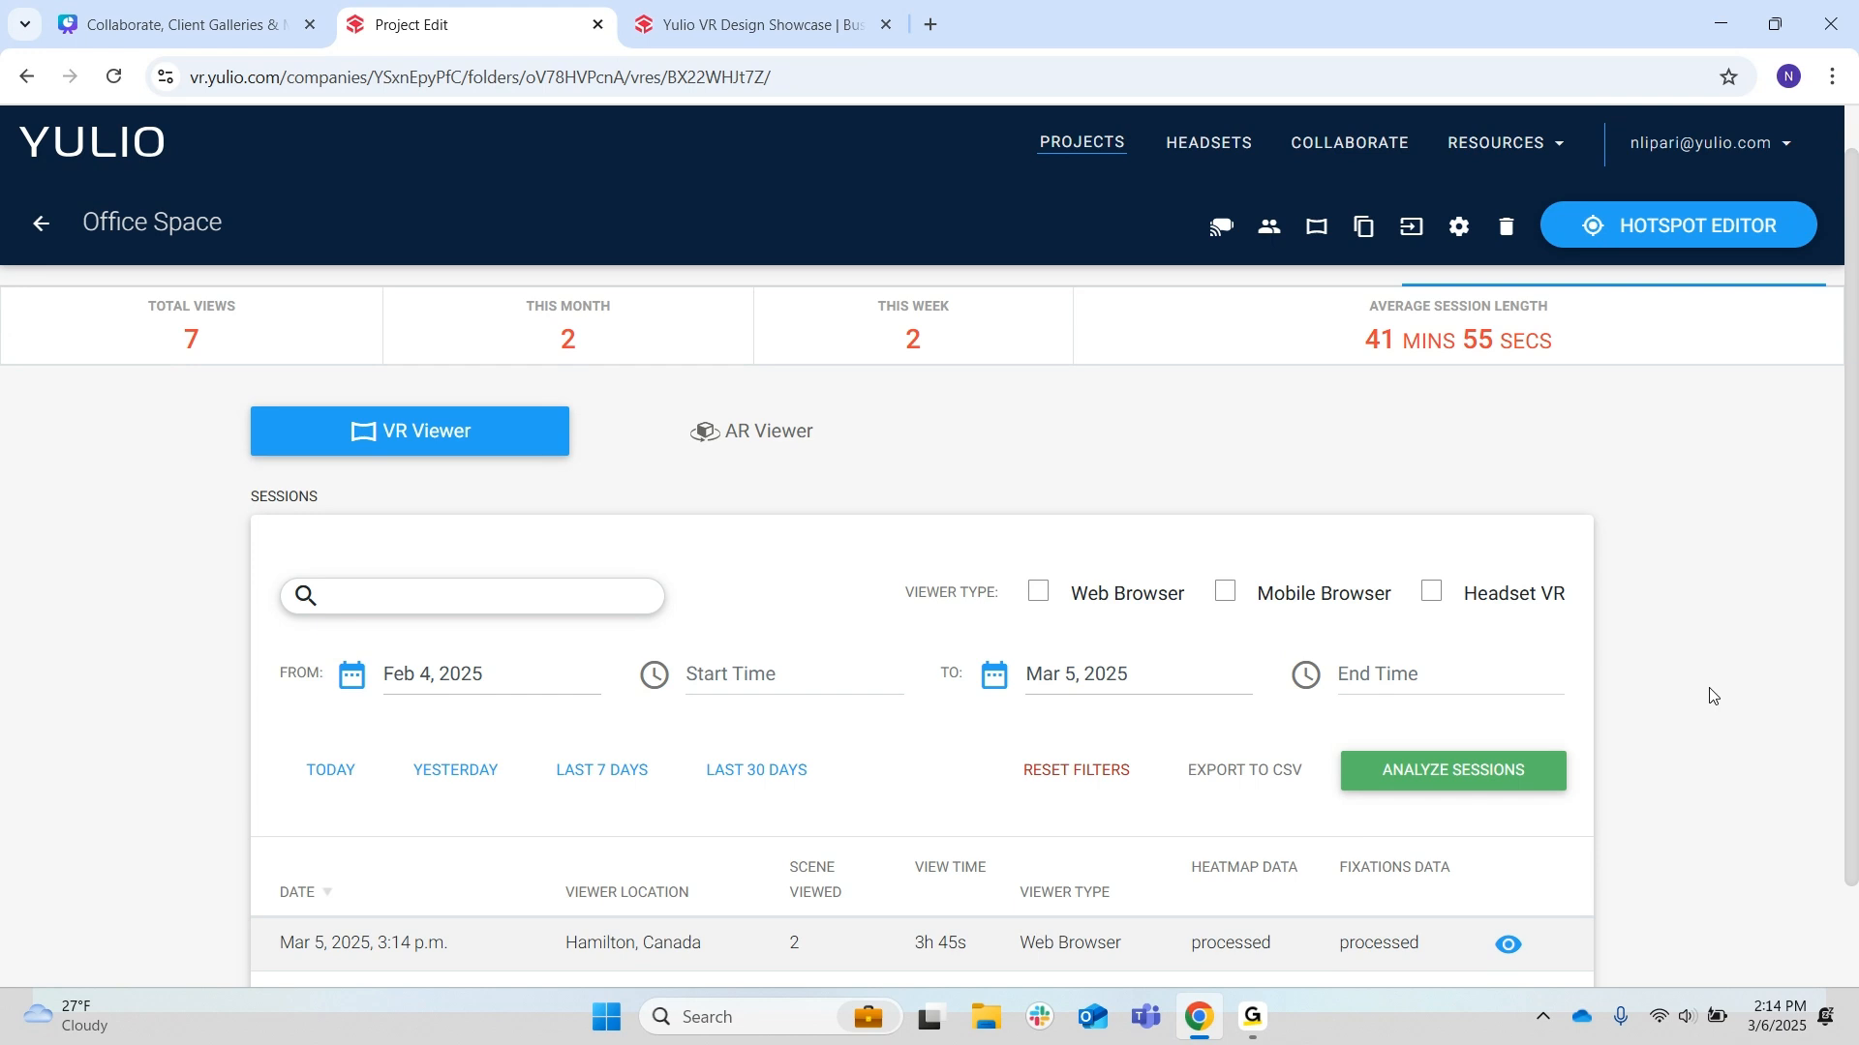
scroll(1711, 695, down, 1)
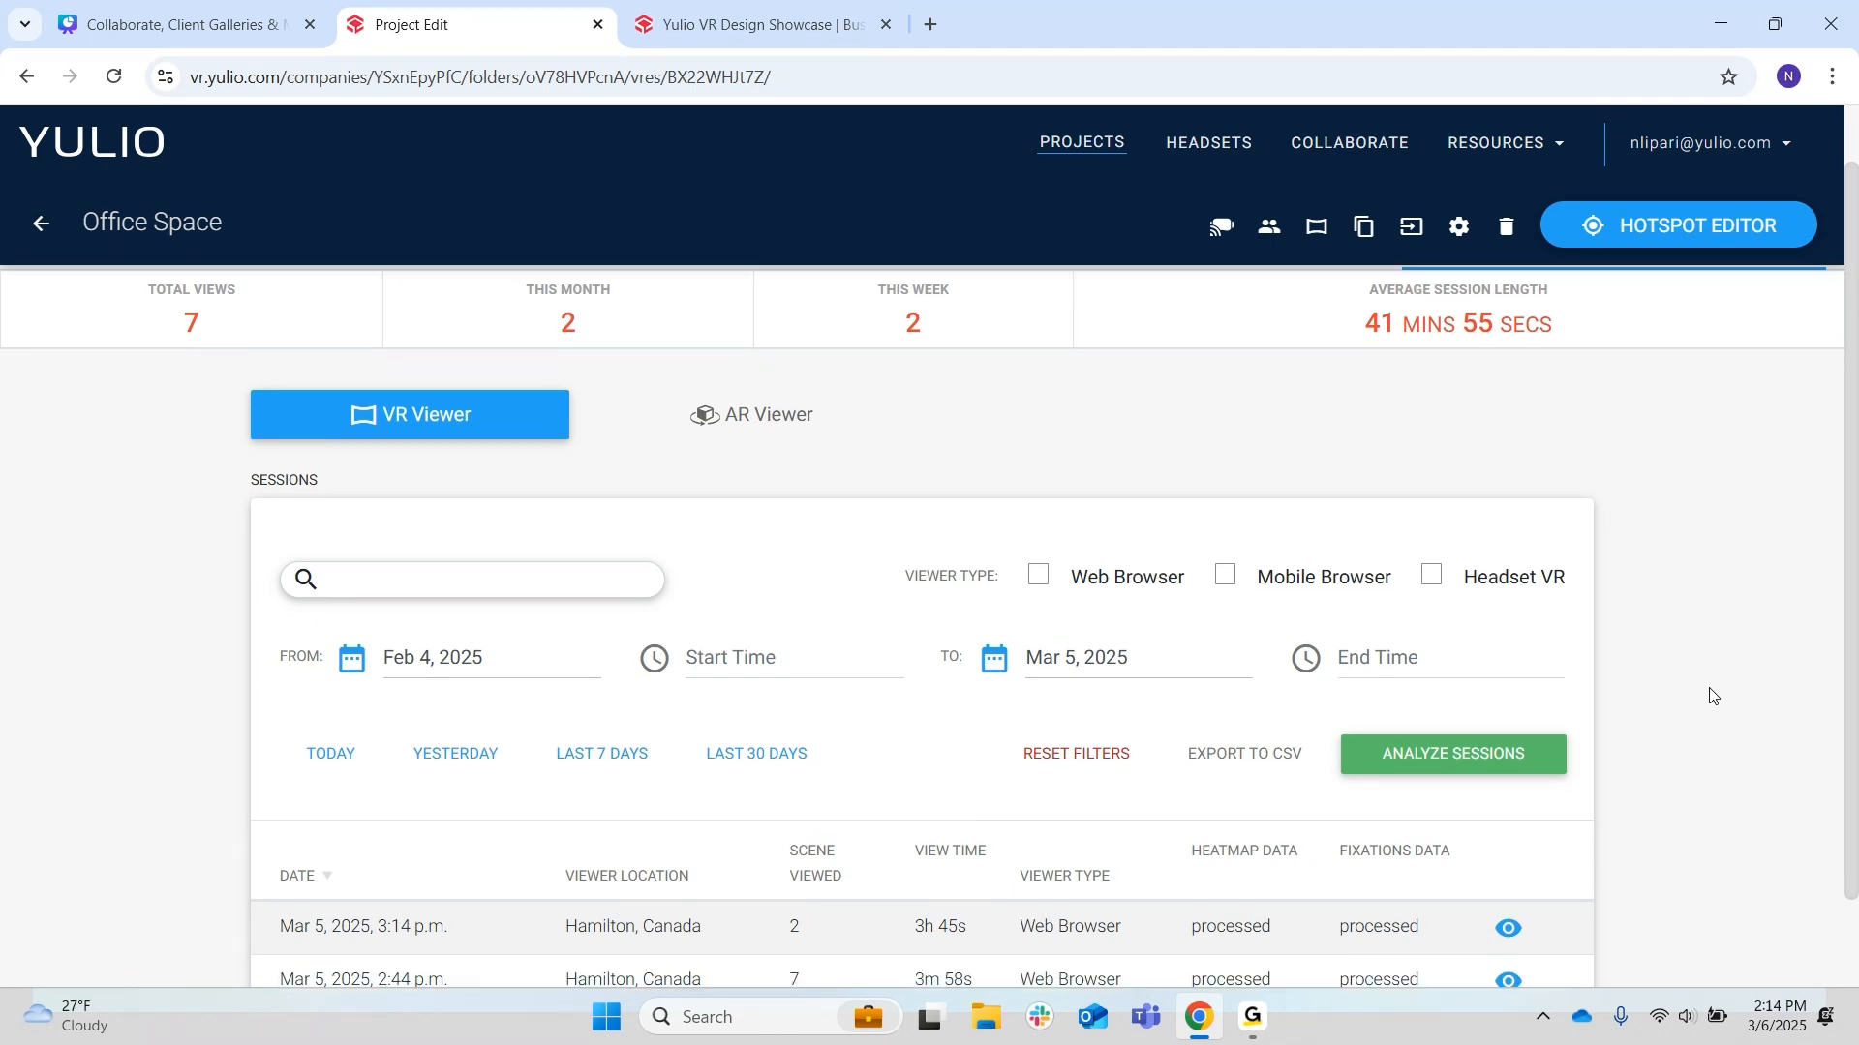
scroll(1712, 695, down, 1)
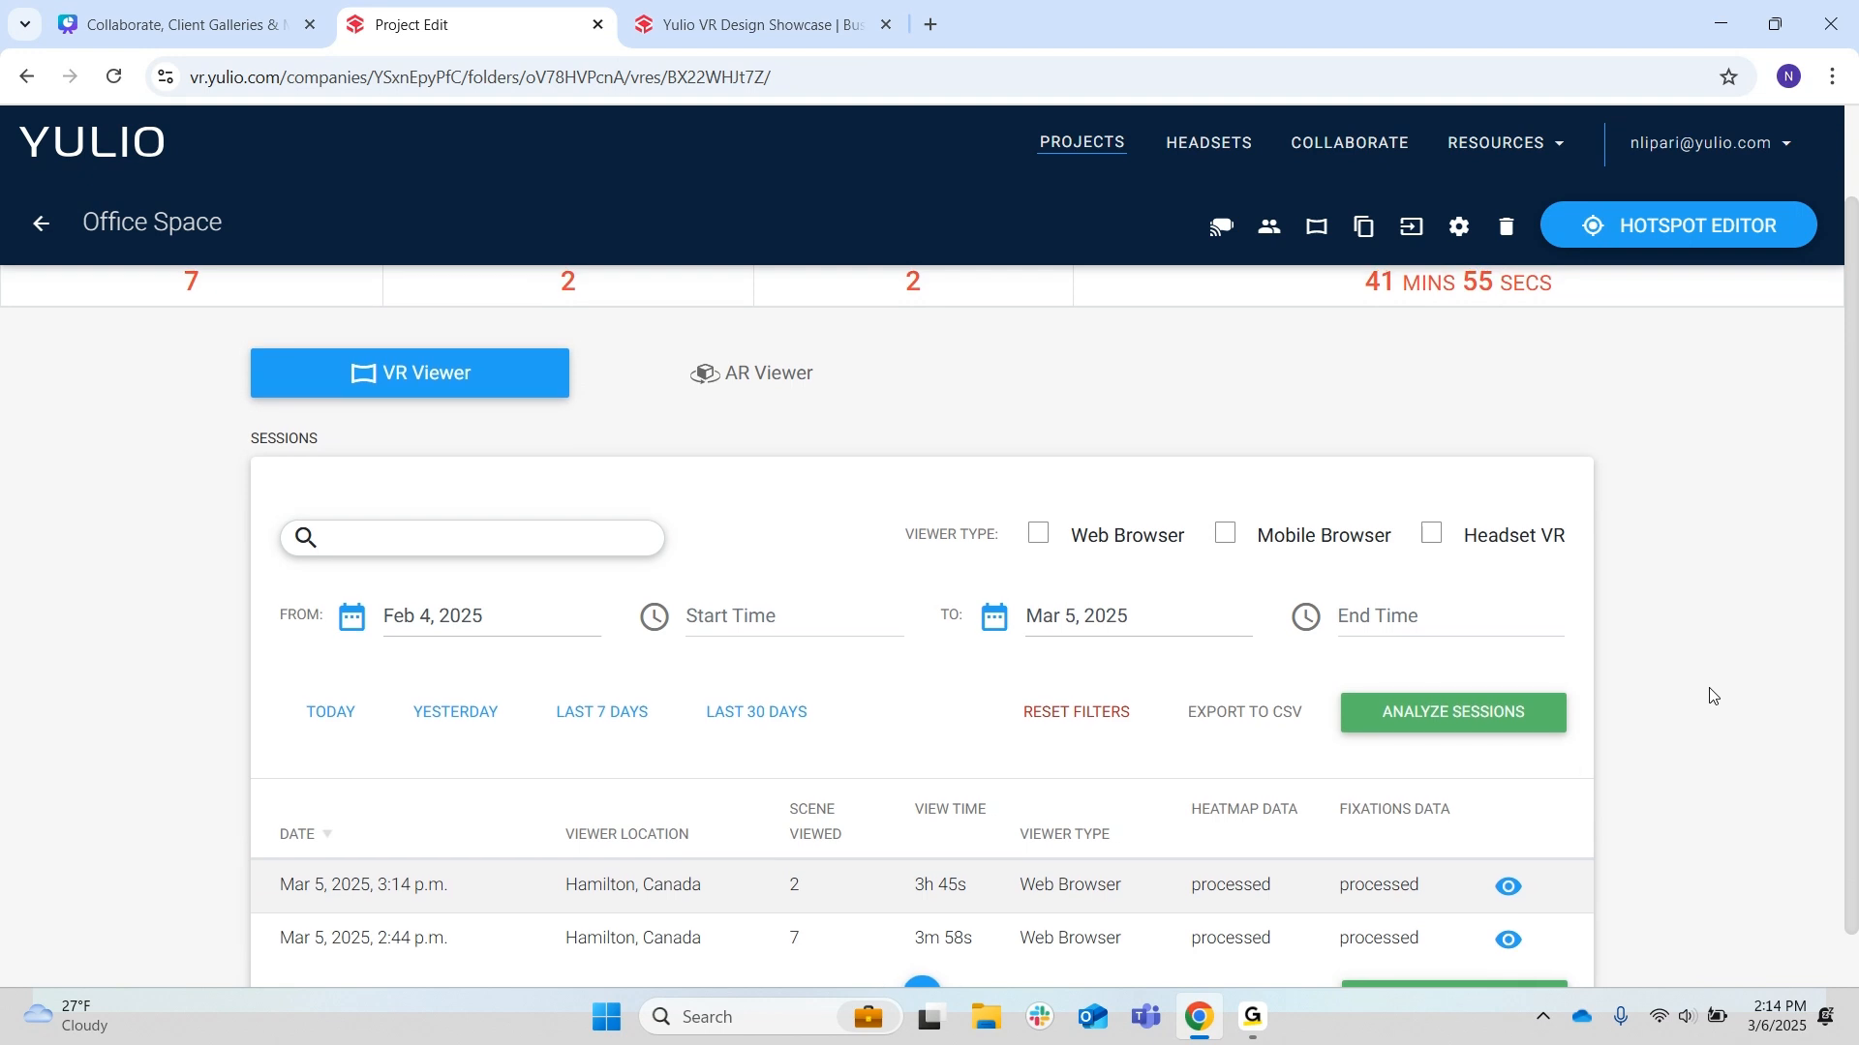
scroll(1712, 695, up, 1)
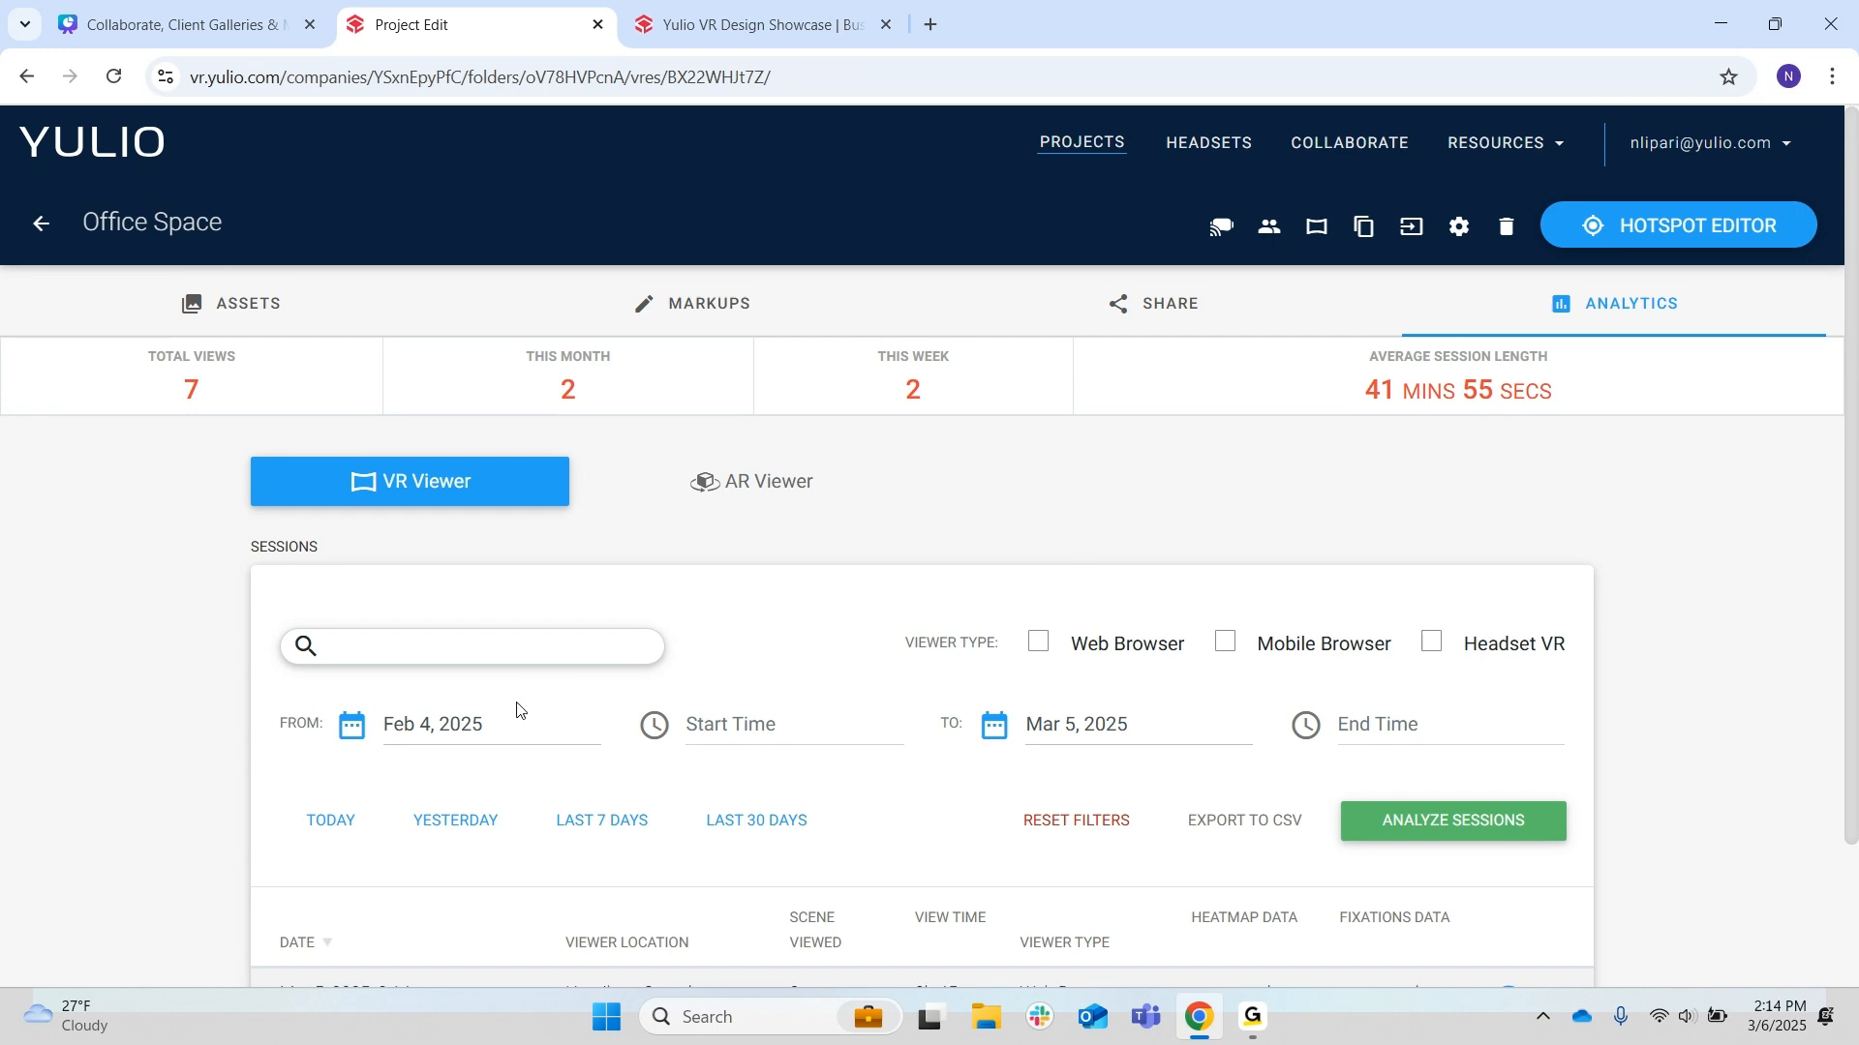
- Open the Project Traffic Report and review its session list and filter options across projects
click(503, 703)
click(322, 745)
click(1553, 144)
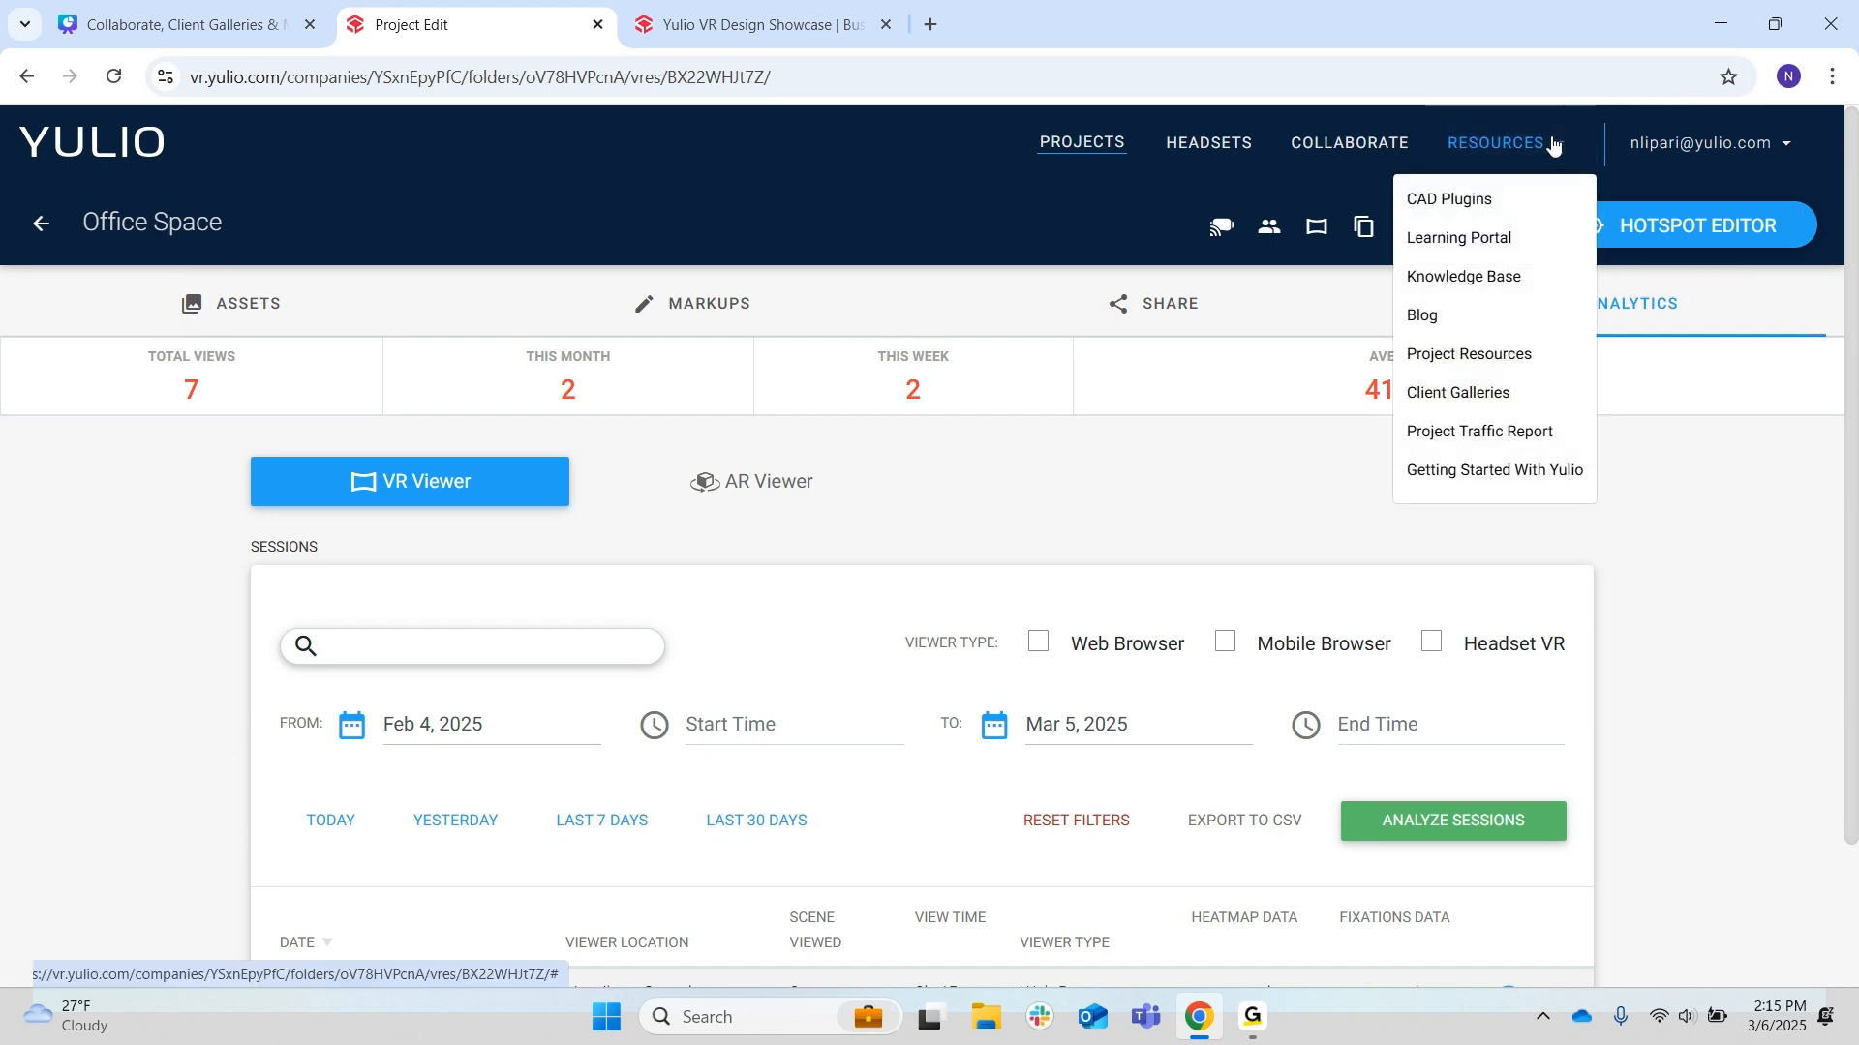
click(1567, 433)
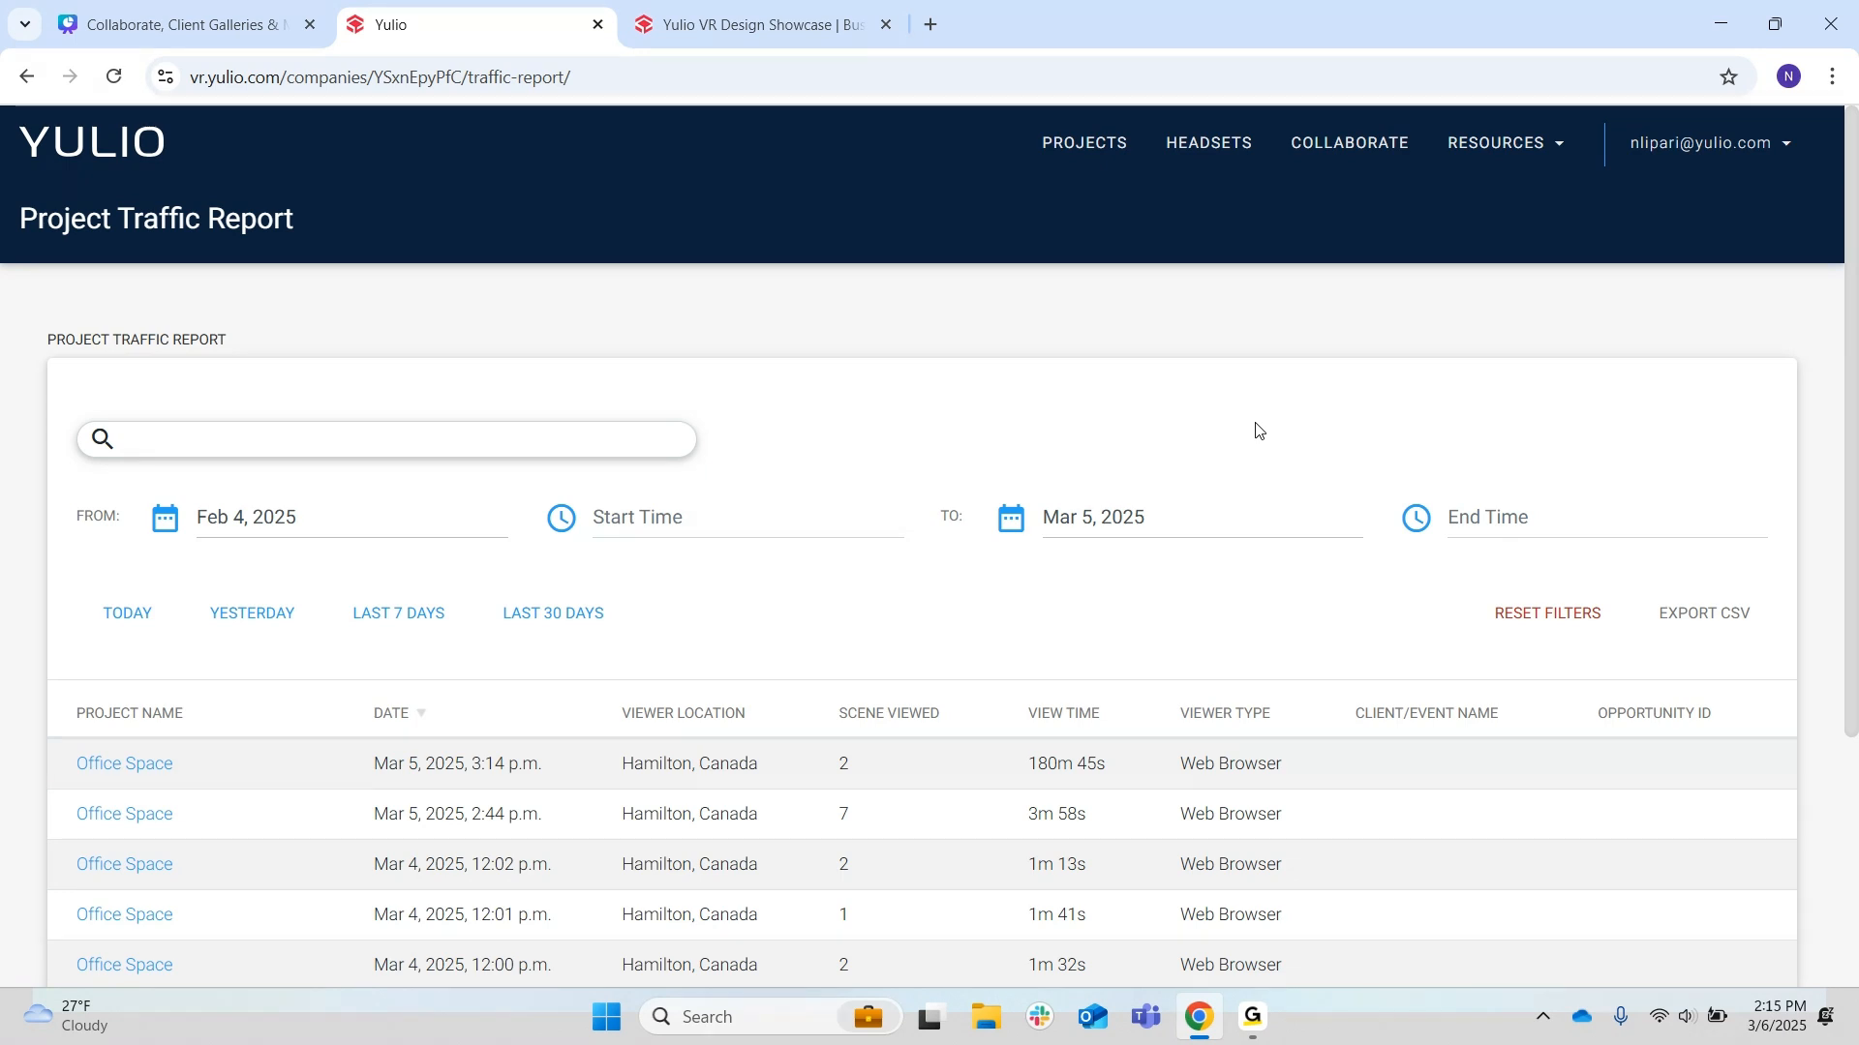
scroll(1258, 431, down, 2)
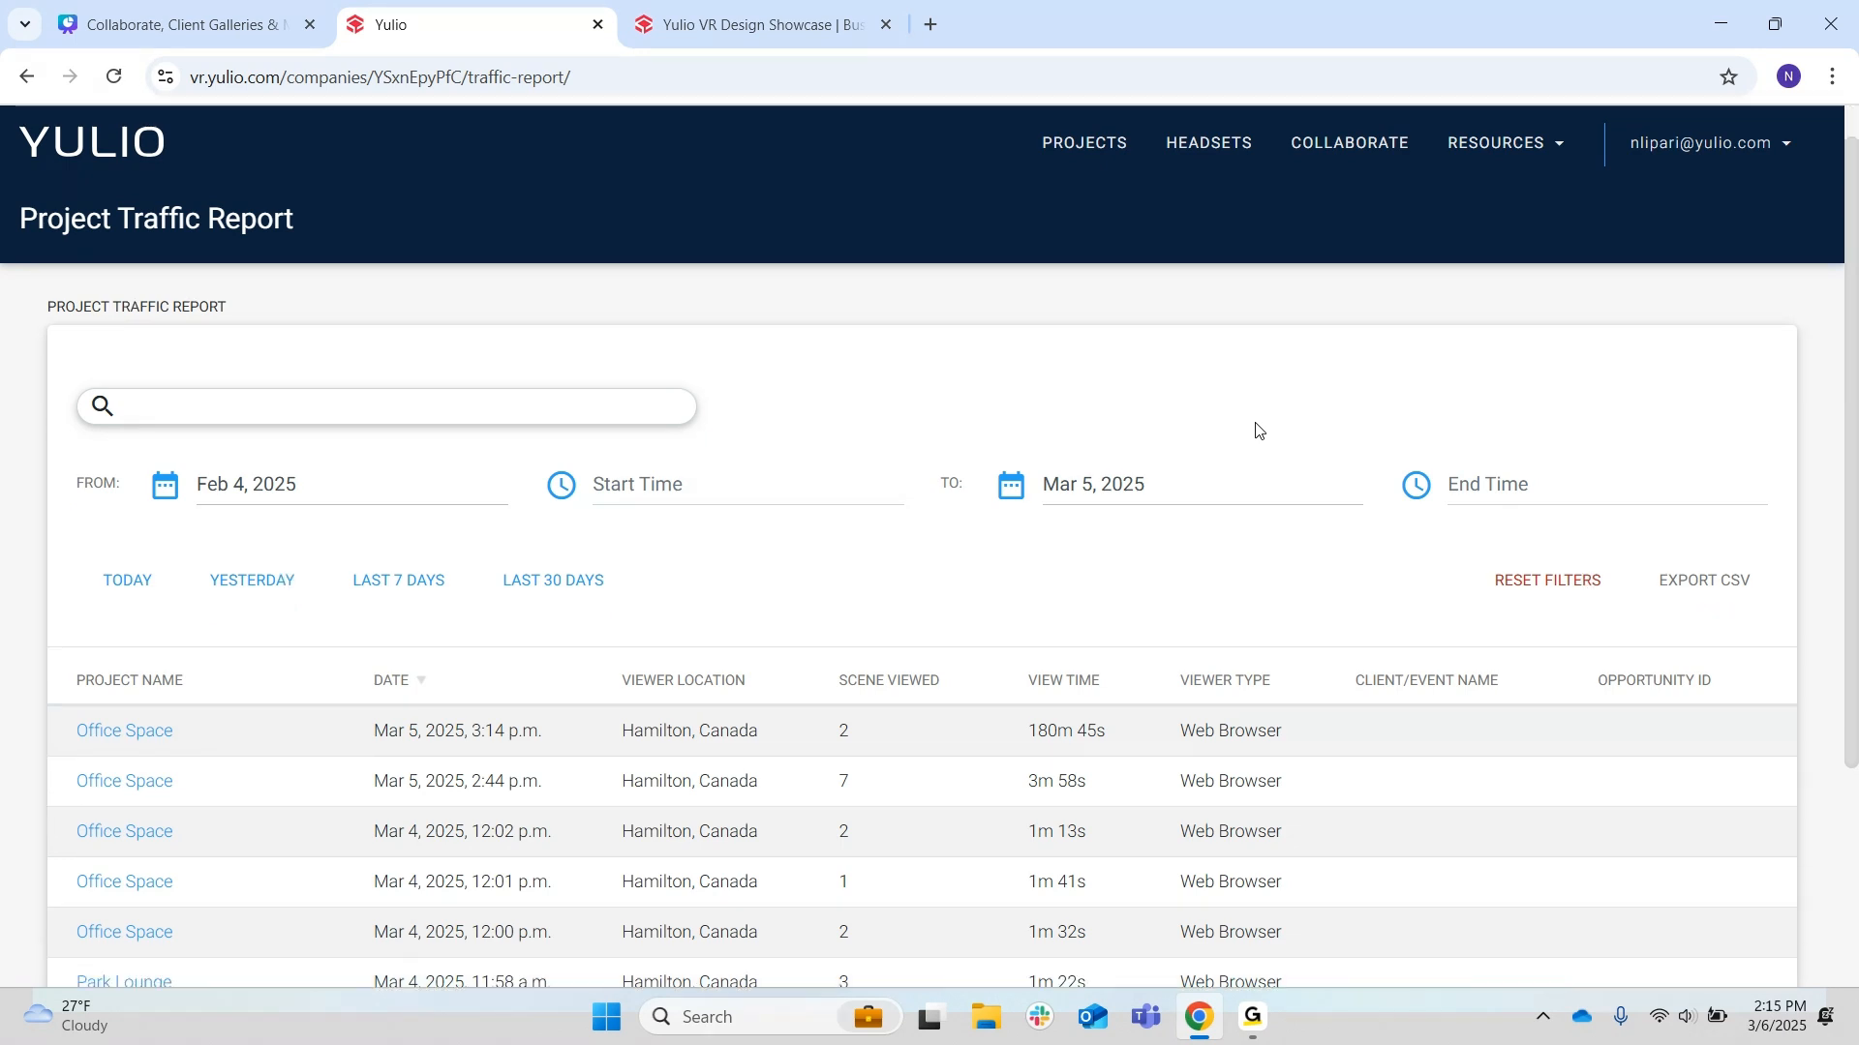
scroll(1258, 431, down, 1)
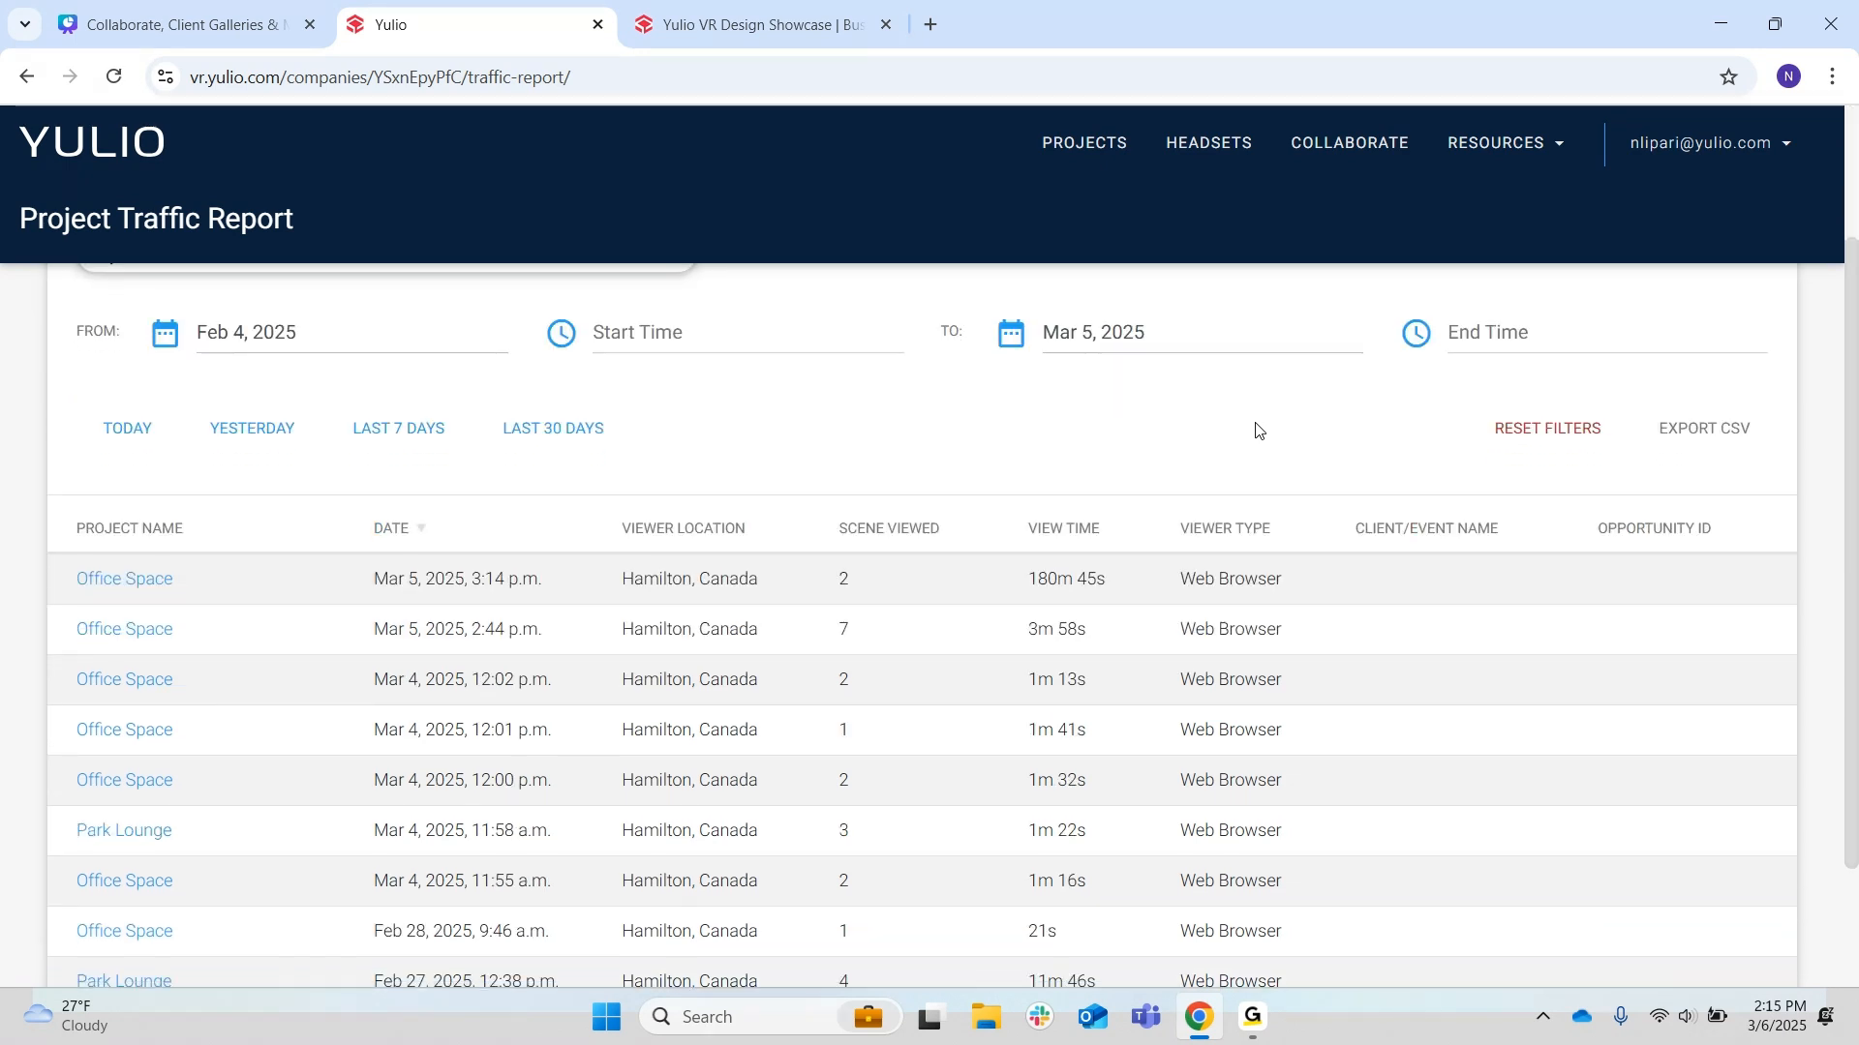
scroll(1258, 431, down, 1)
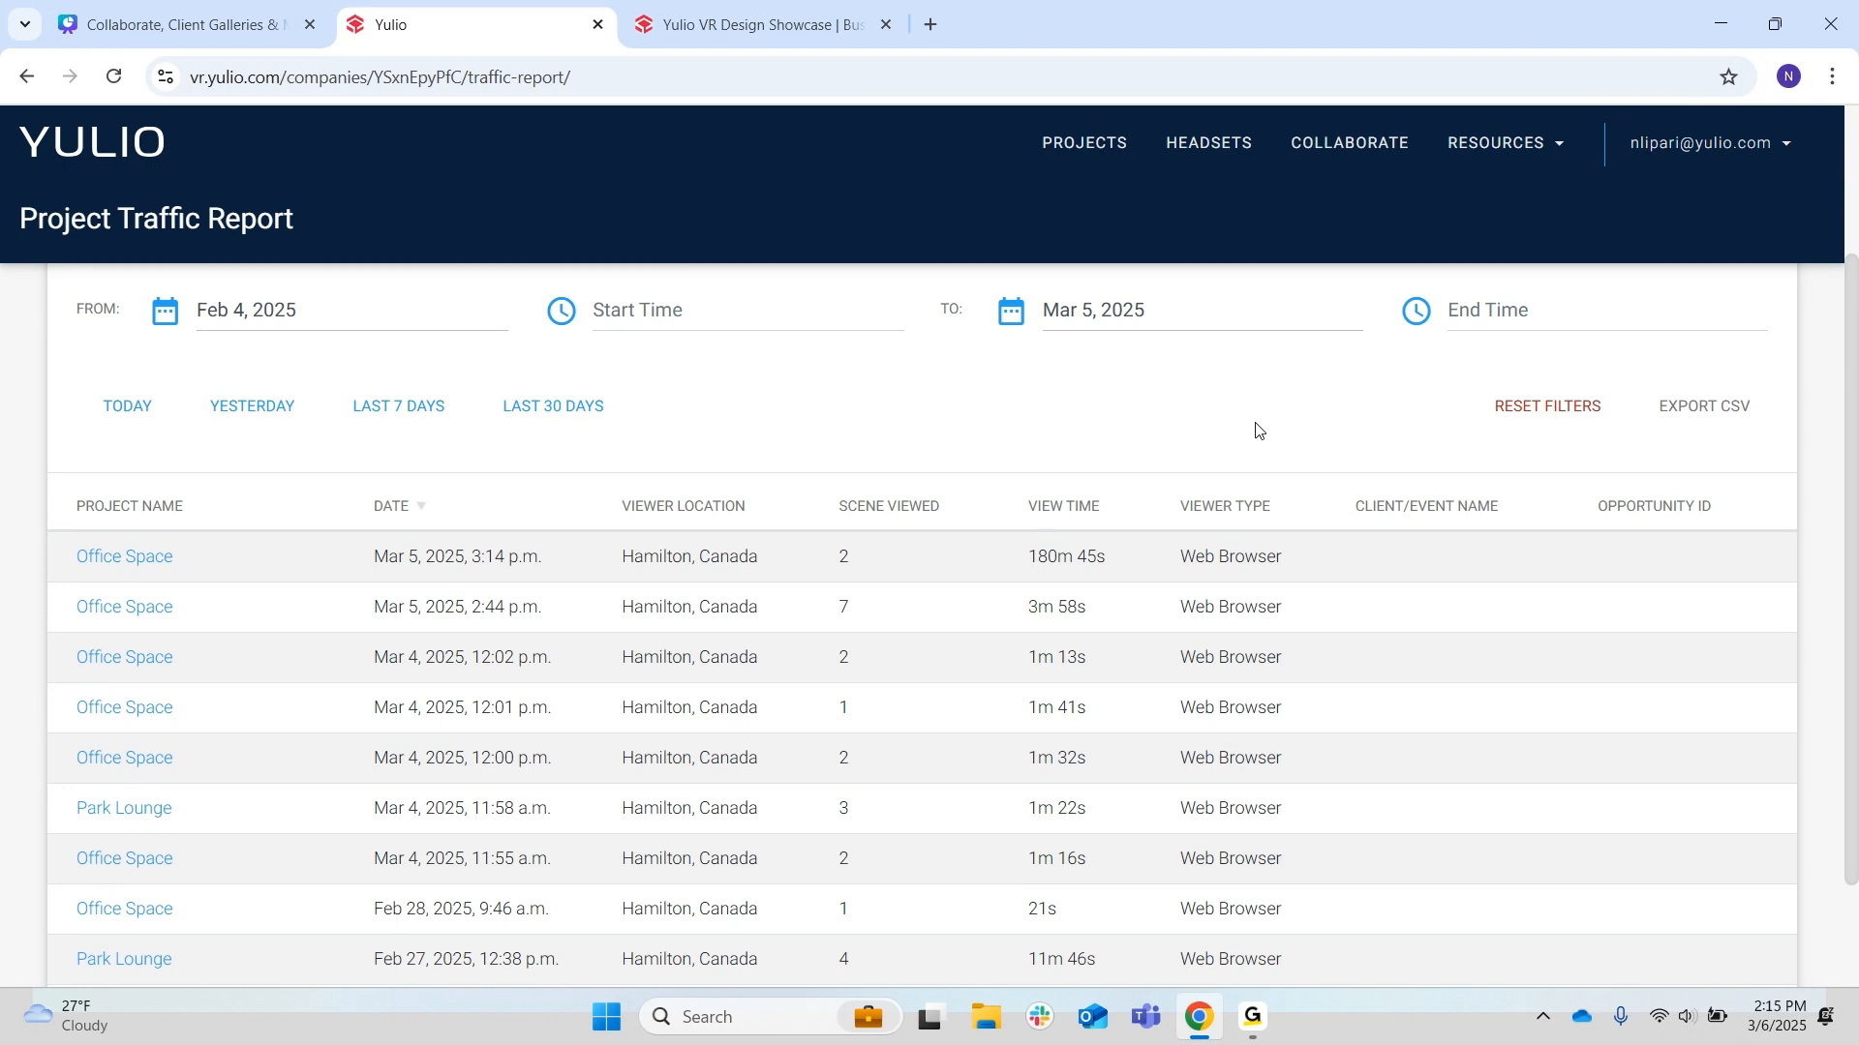
scroll(1259, 431, up, 2)
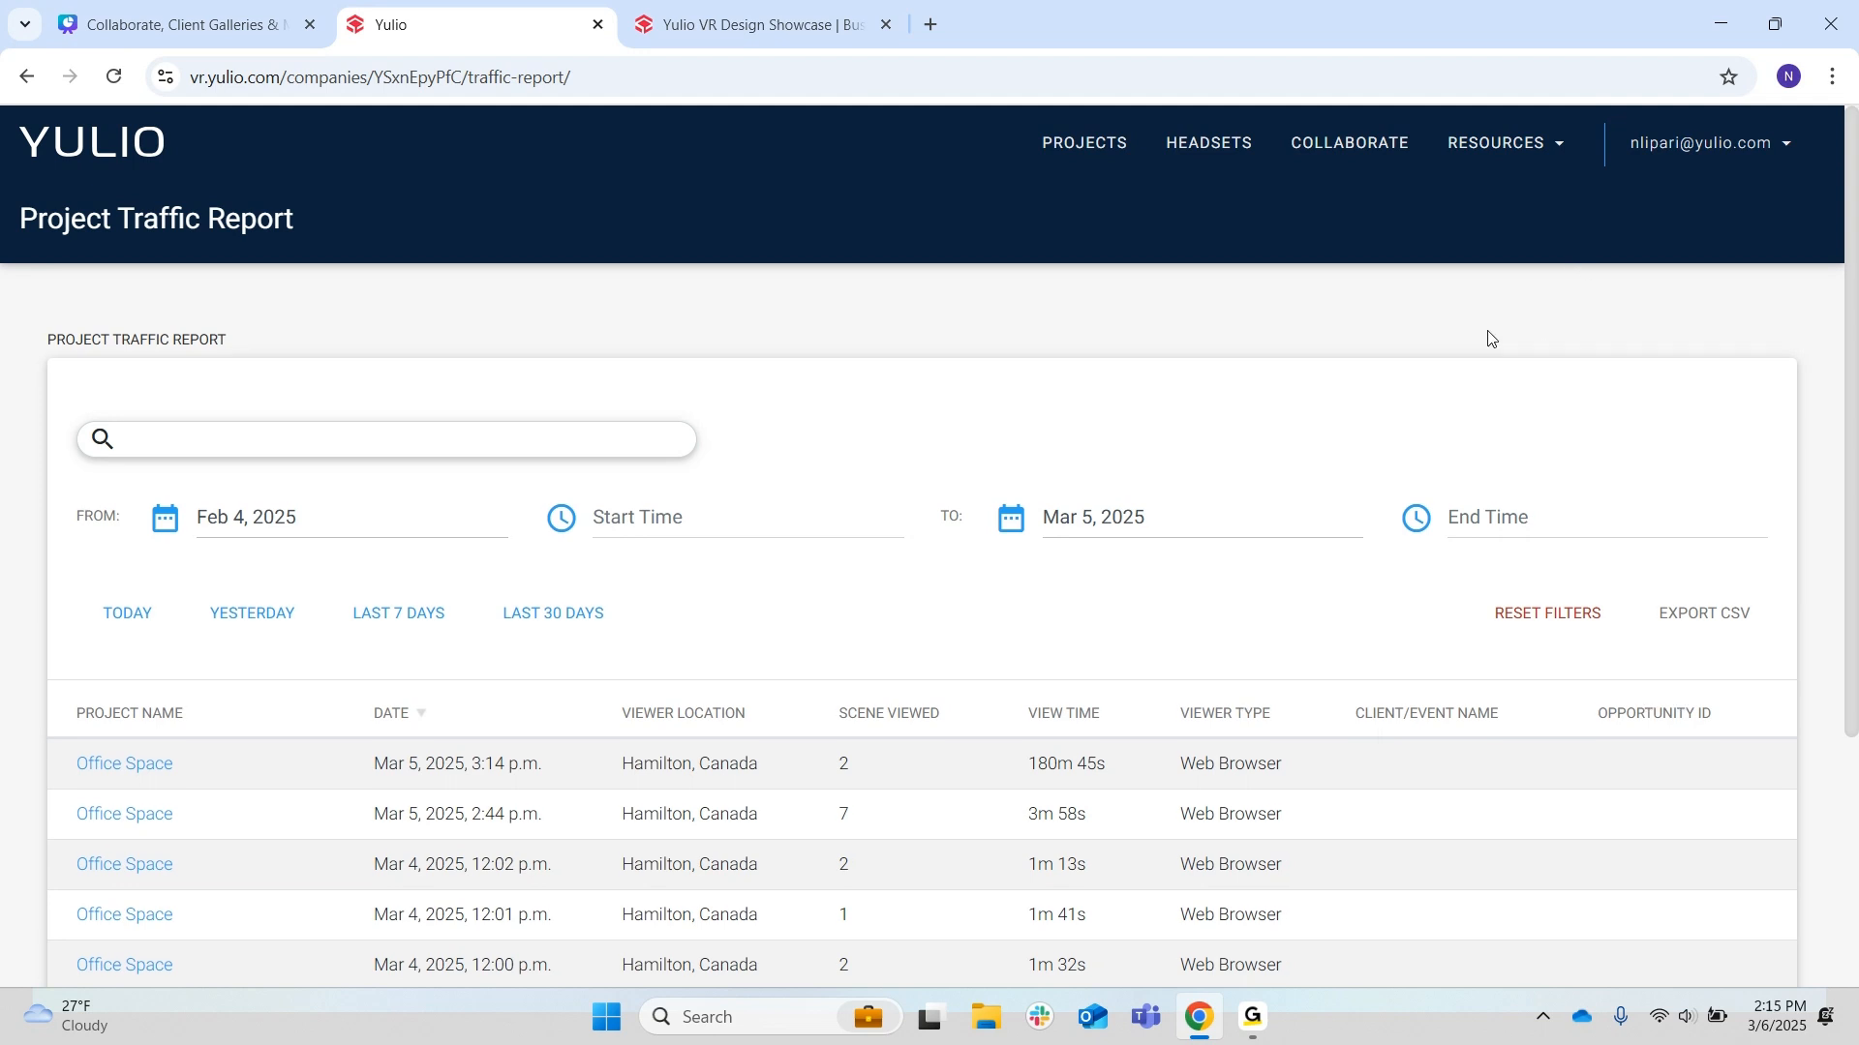
- Start a Collaborate session and load the original Office Space project from the Client Training folder
click(1392, 152)
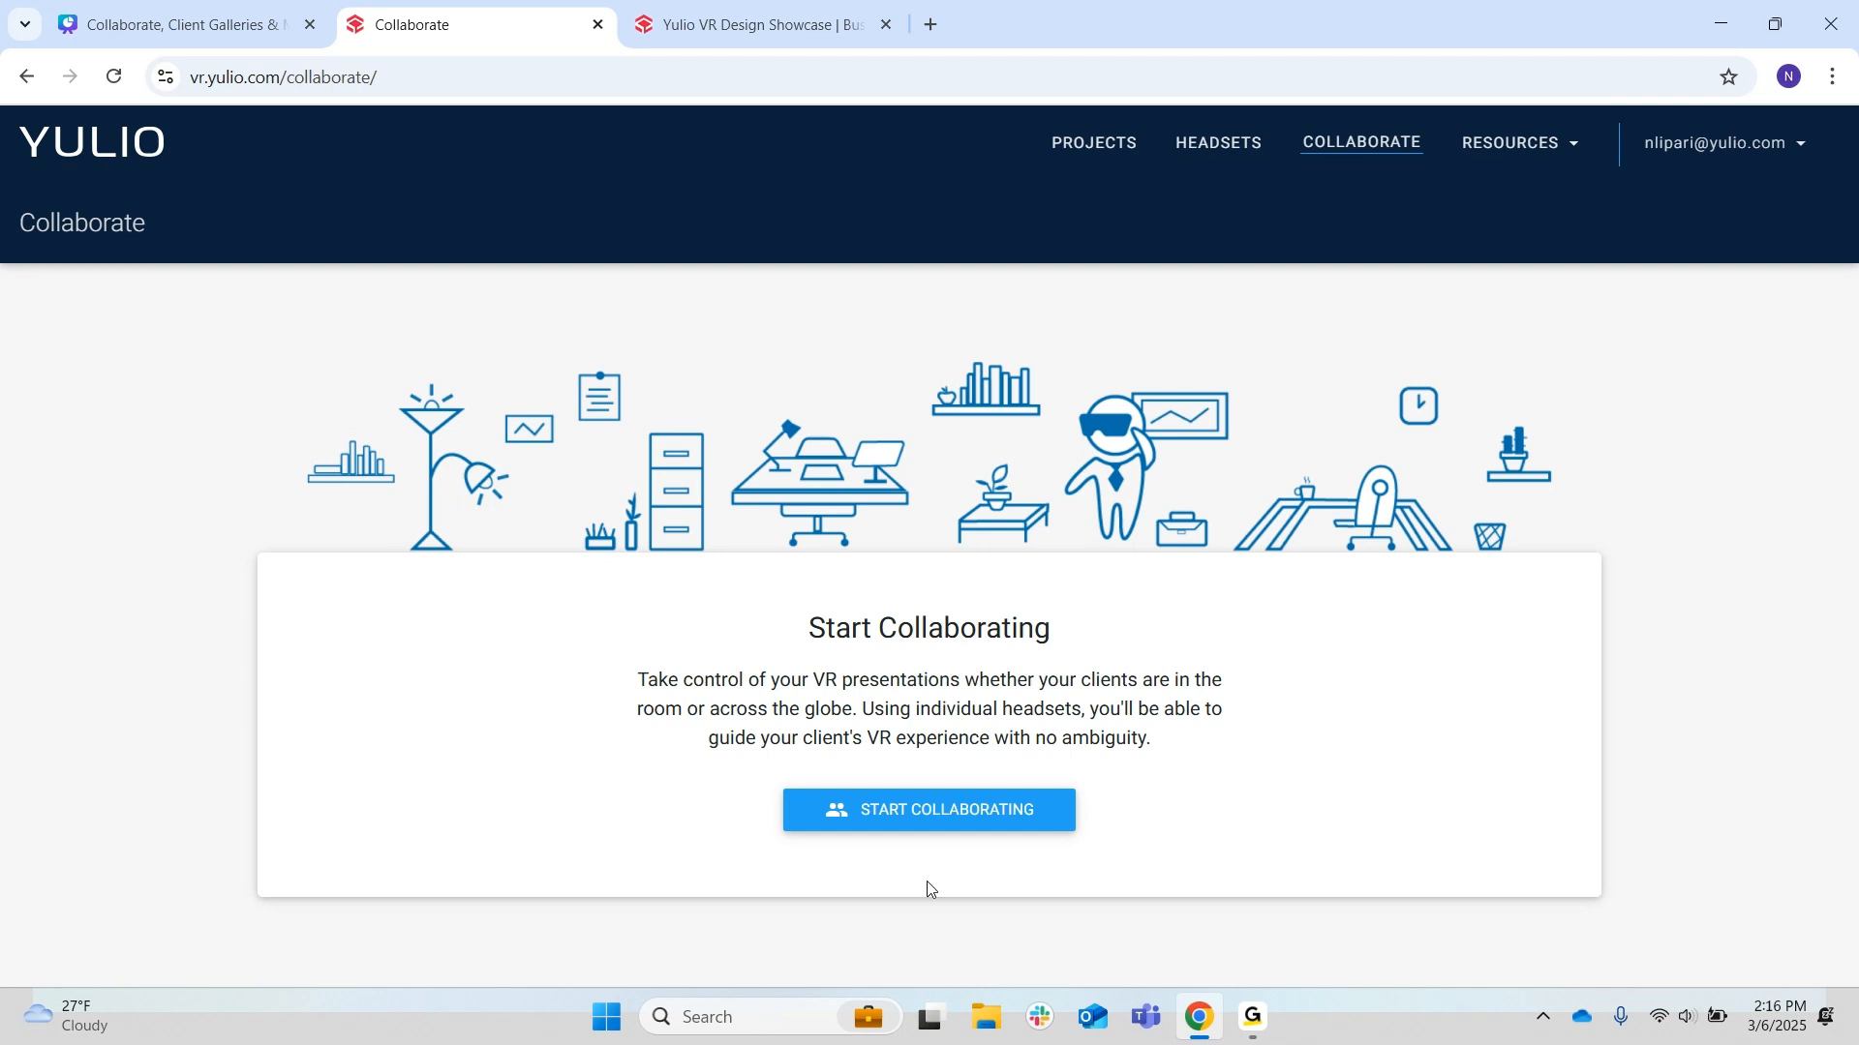
click(858, 828)
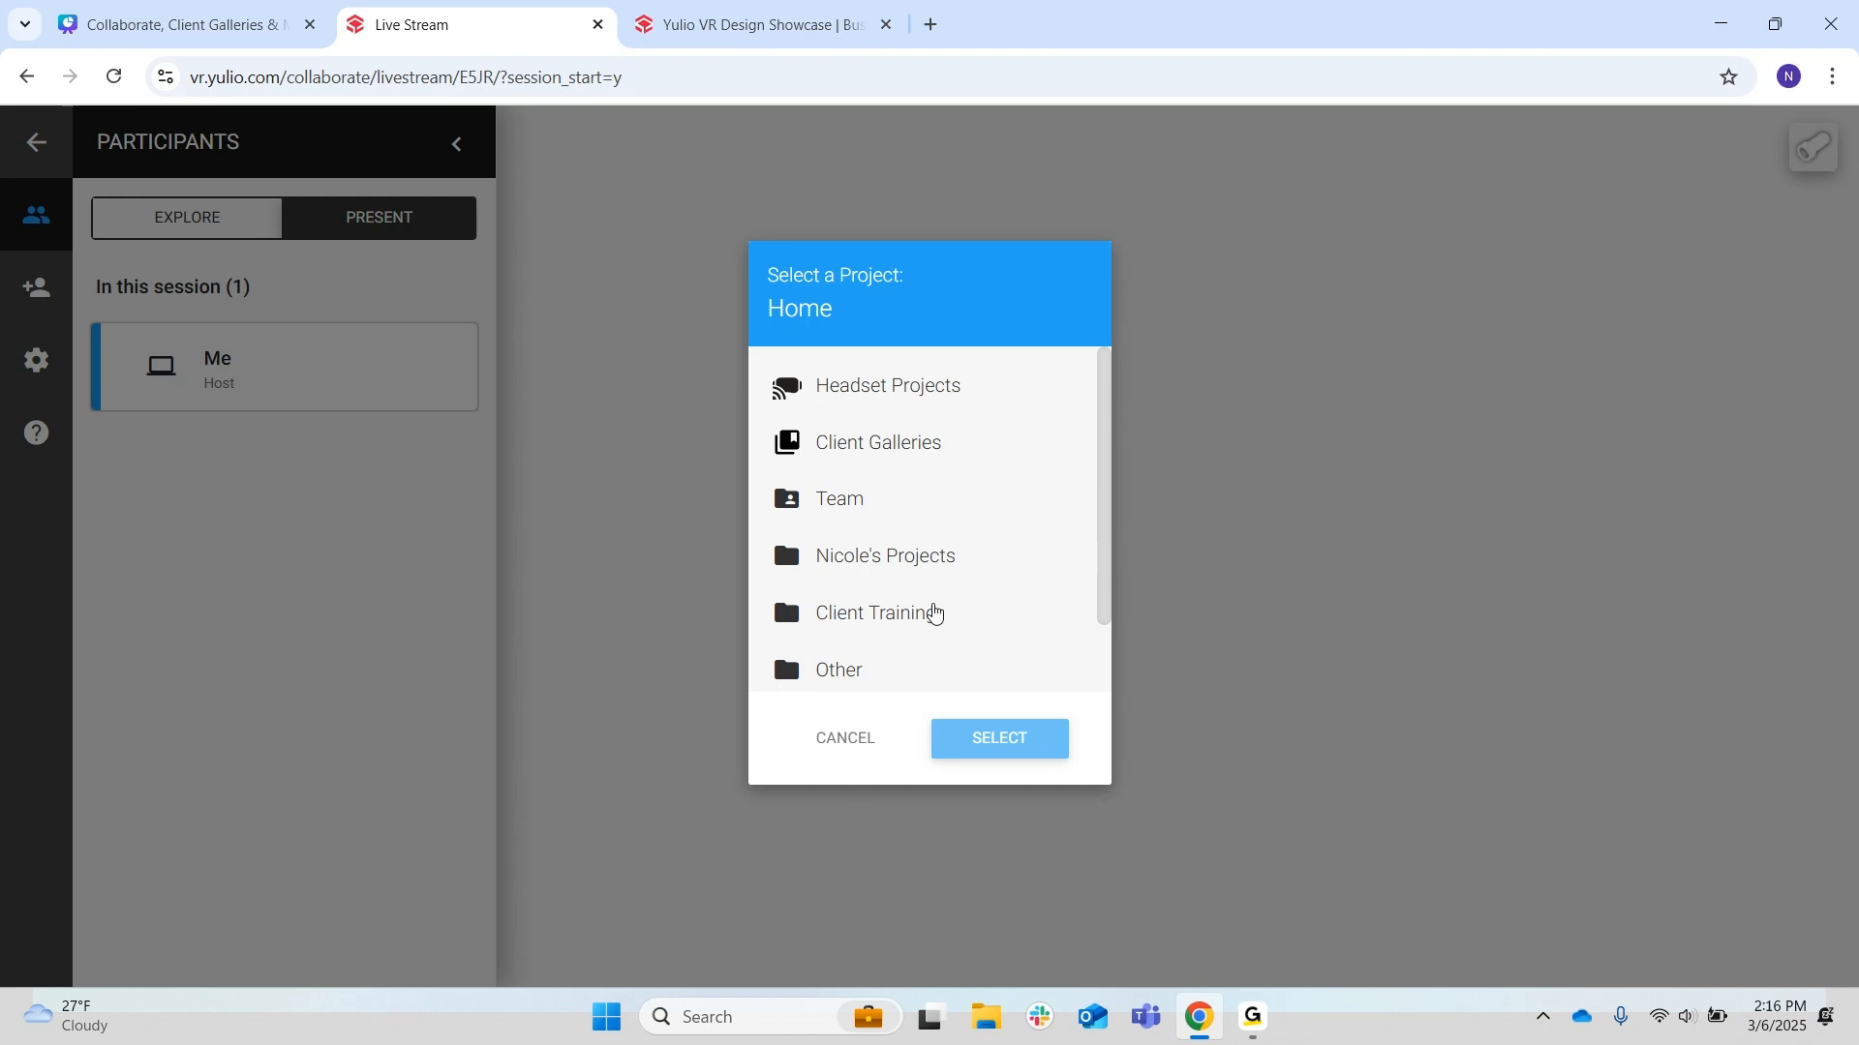
click(935, 614)
click(881, 554)
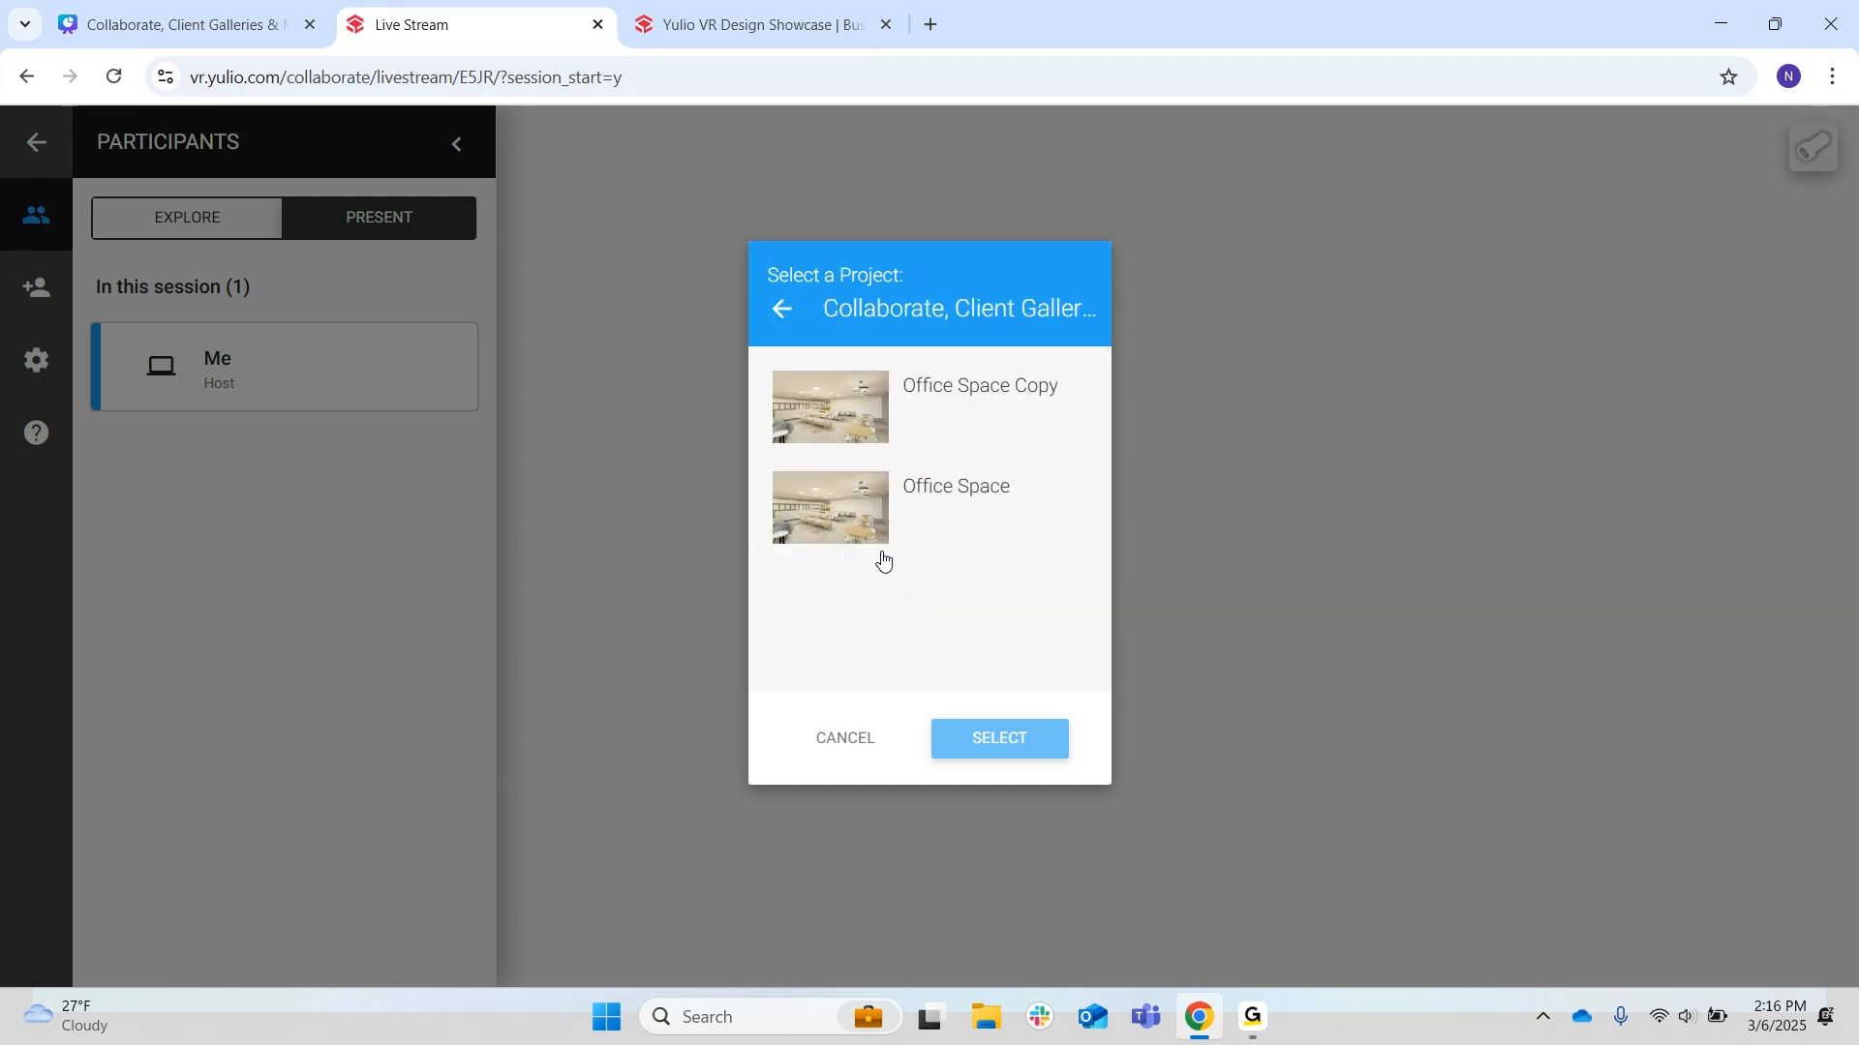
click(892, 526)
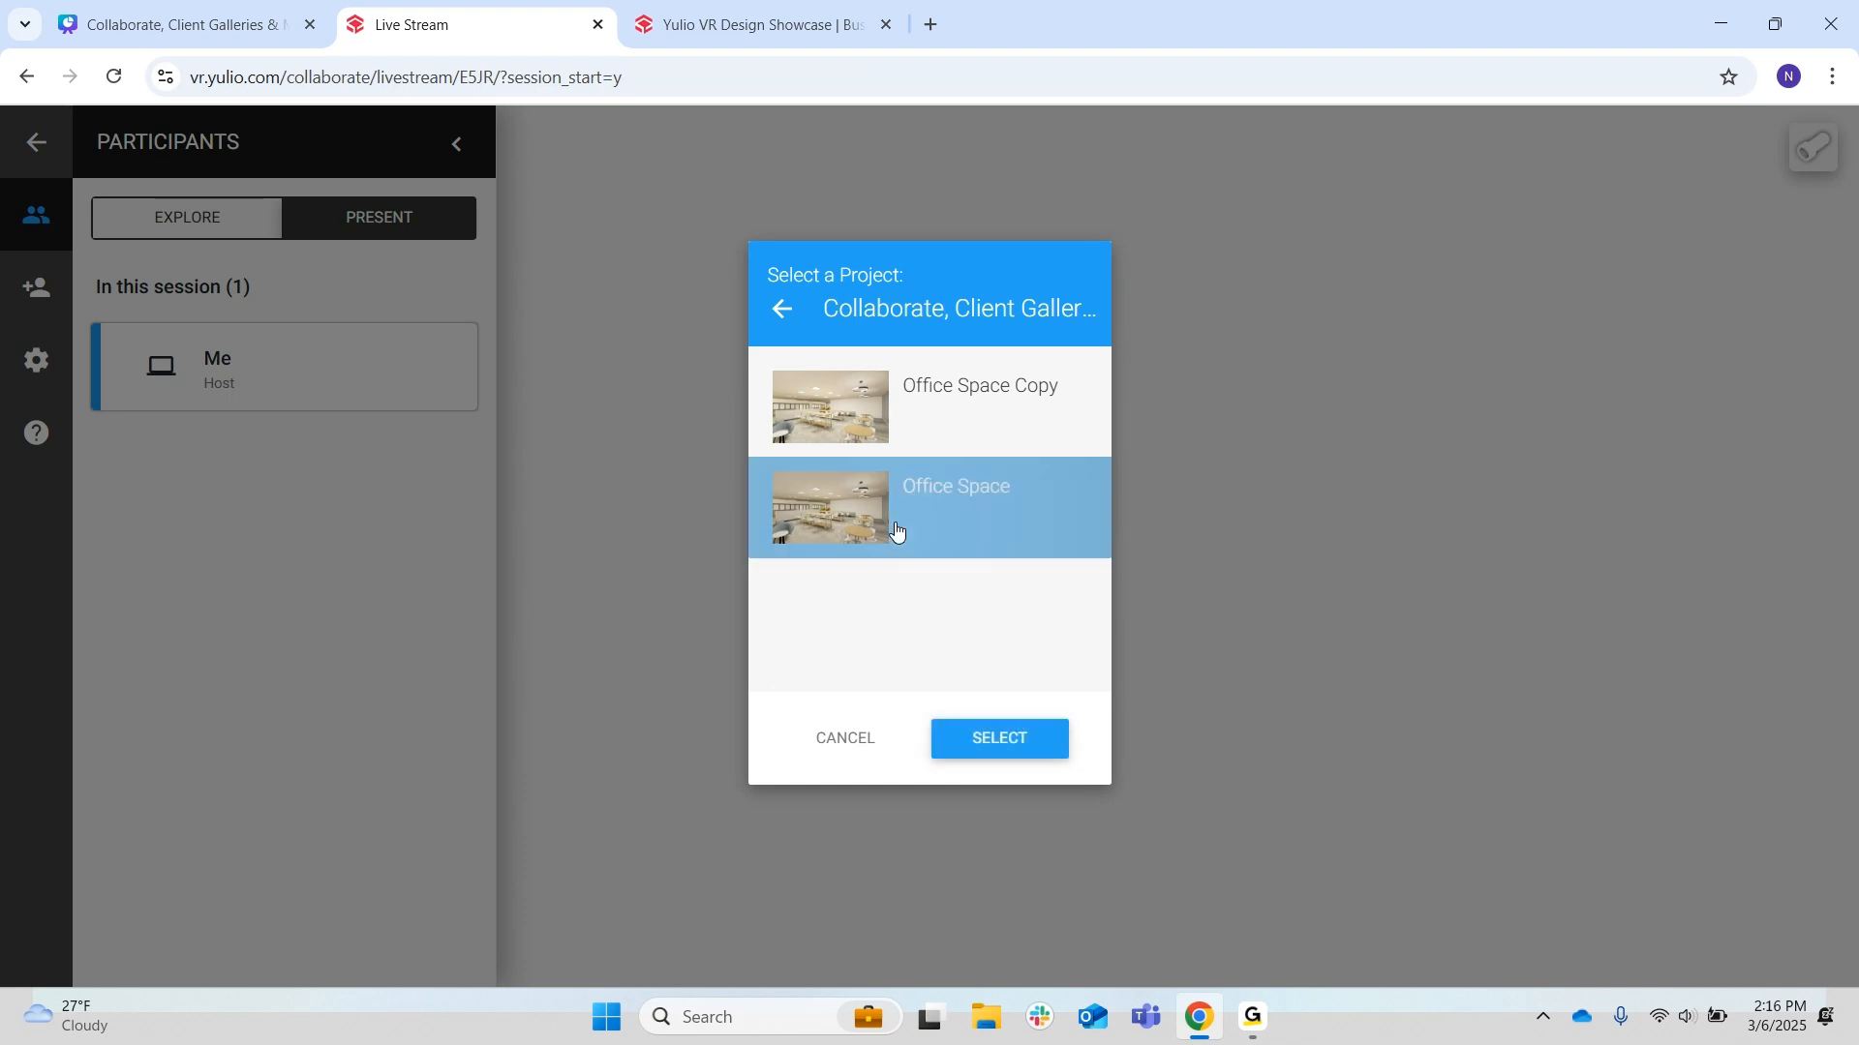
click(1030, 745)
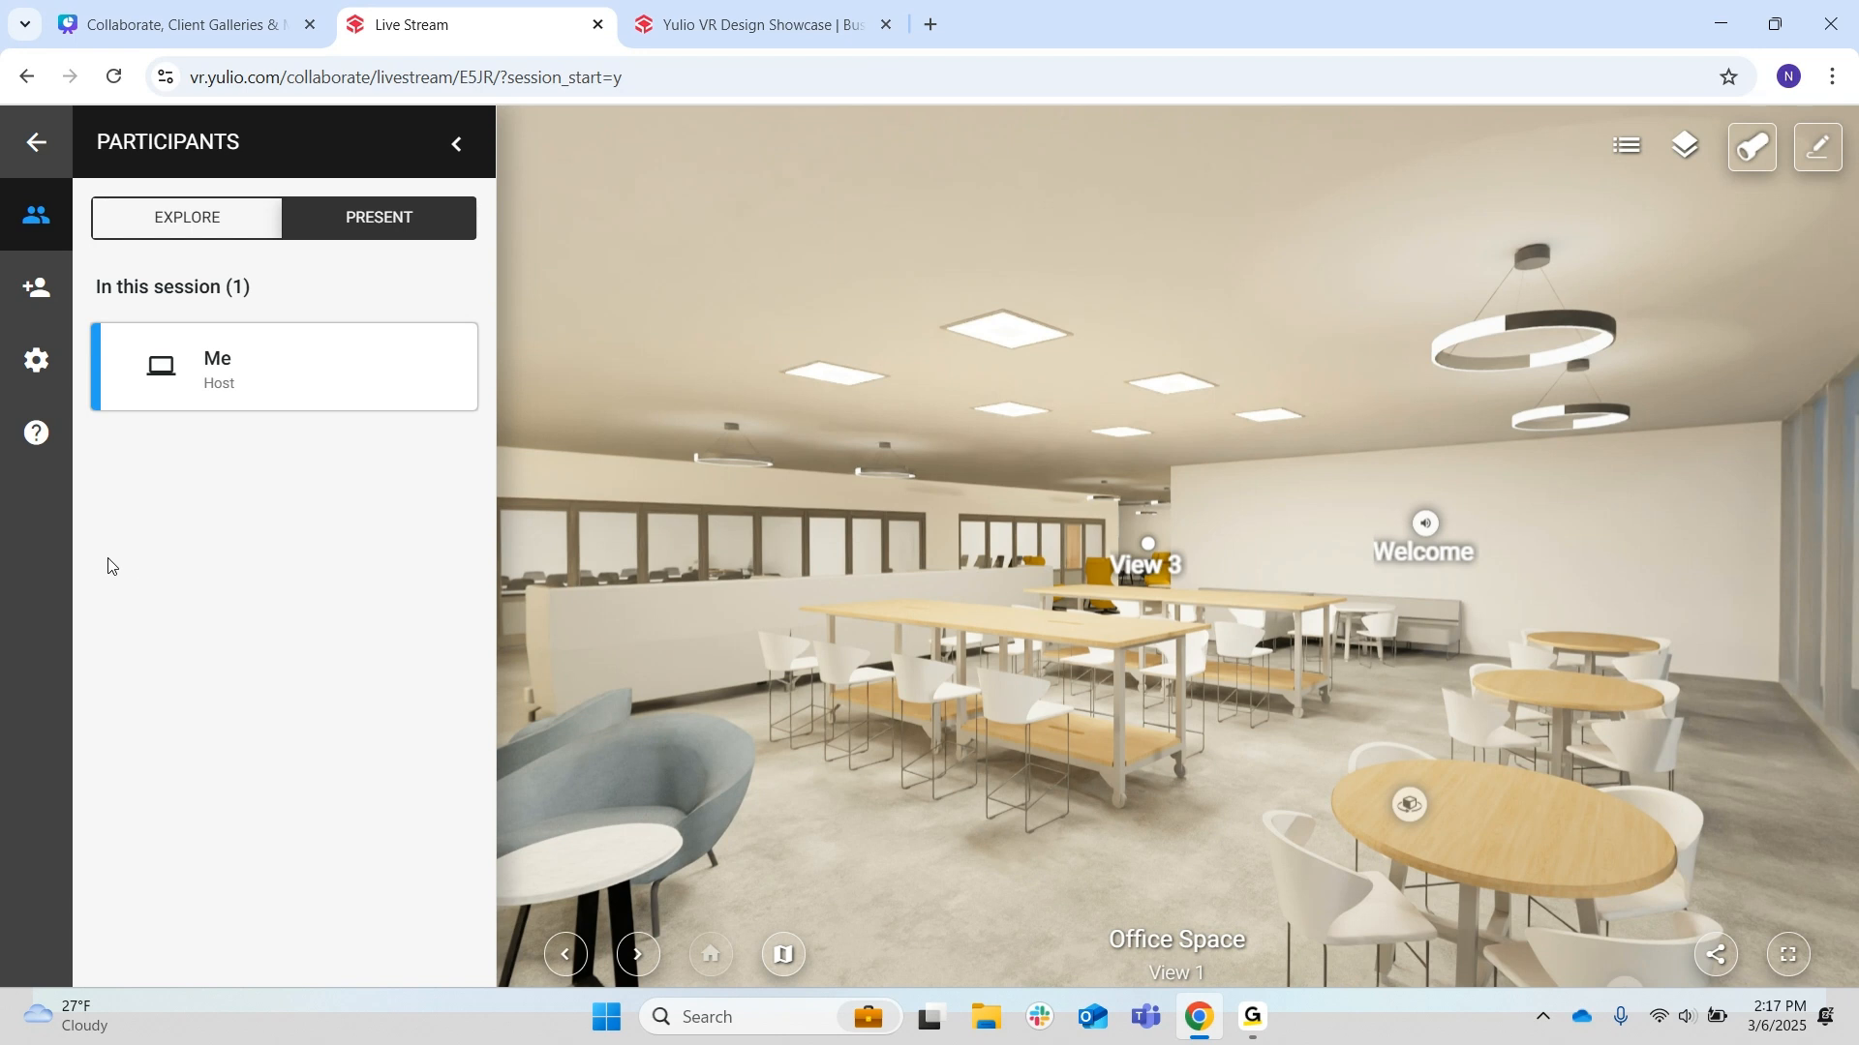
- Review the session's host and participant settings, the QR code and link for joining, and the participant list
click(39, 364)
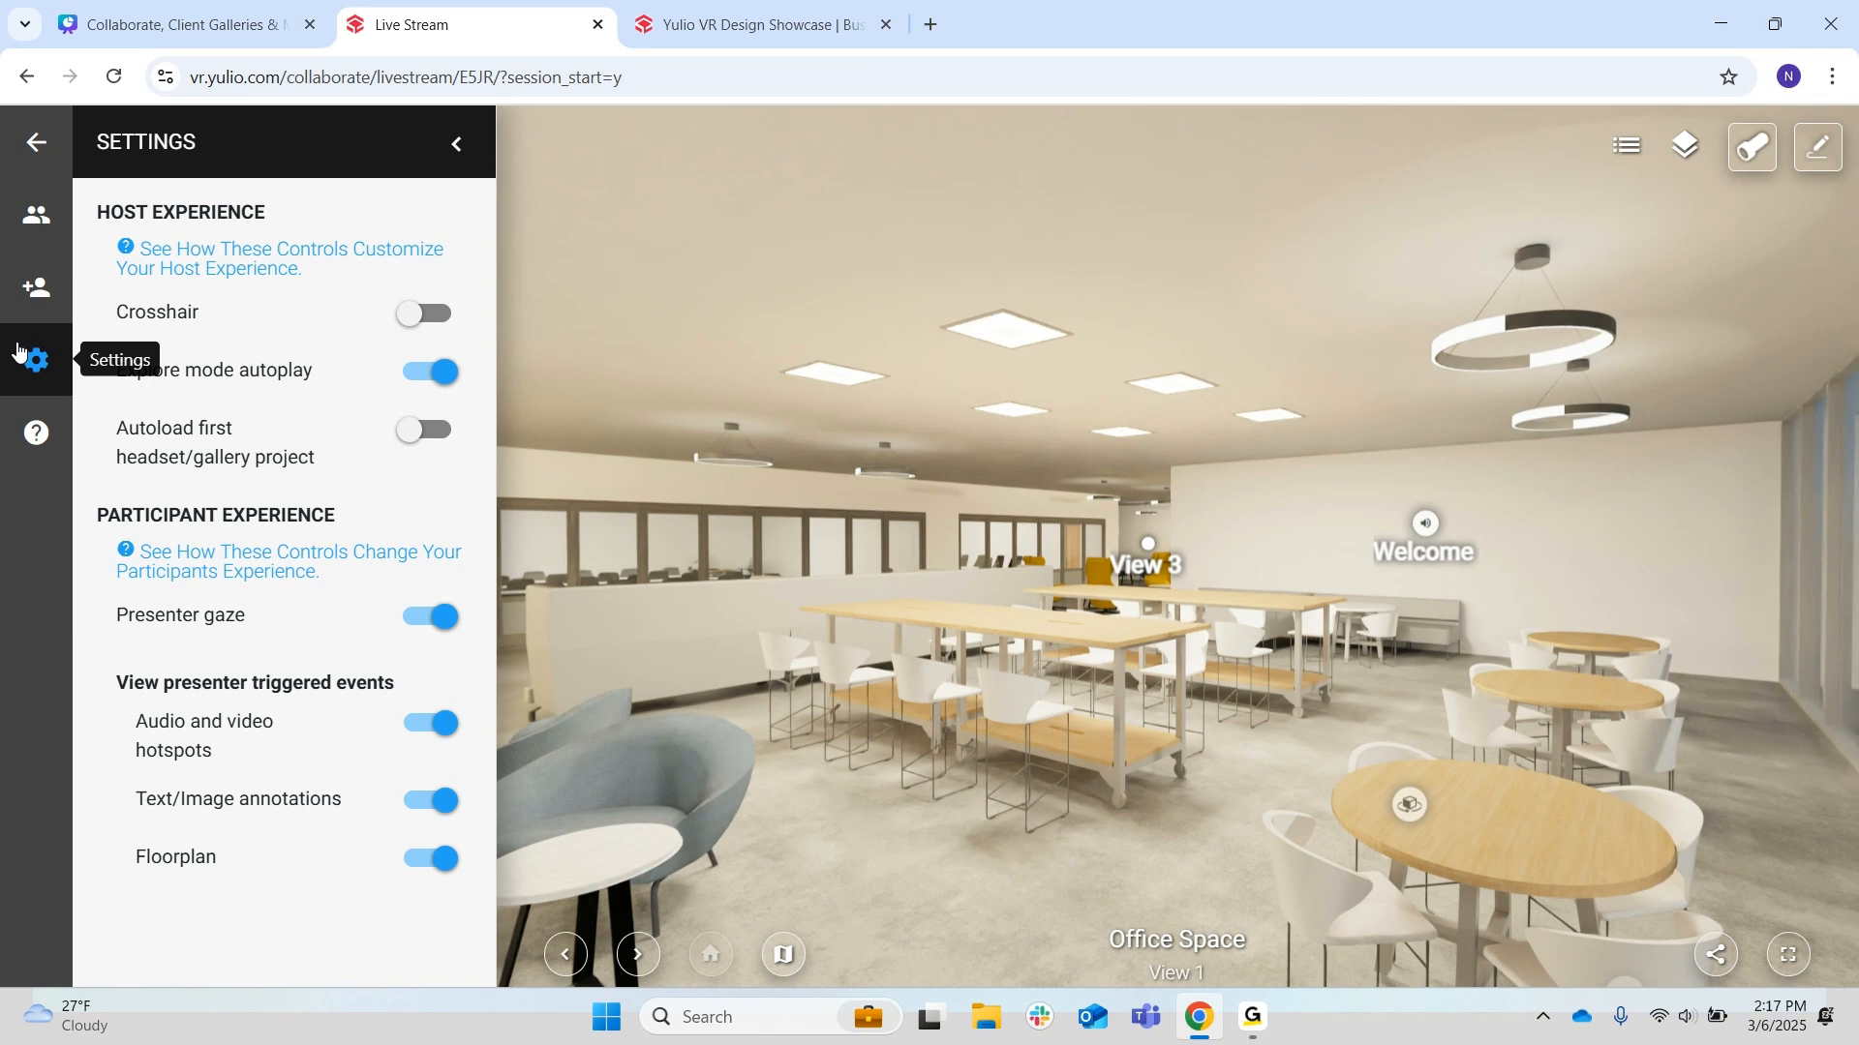
click(38, 299)
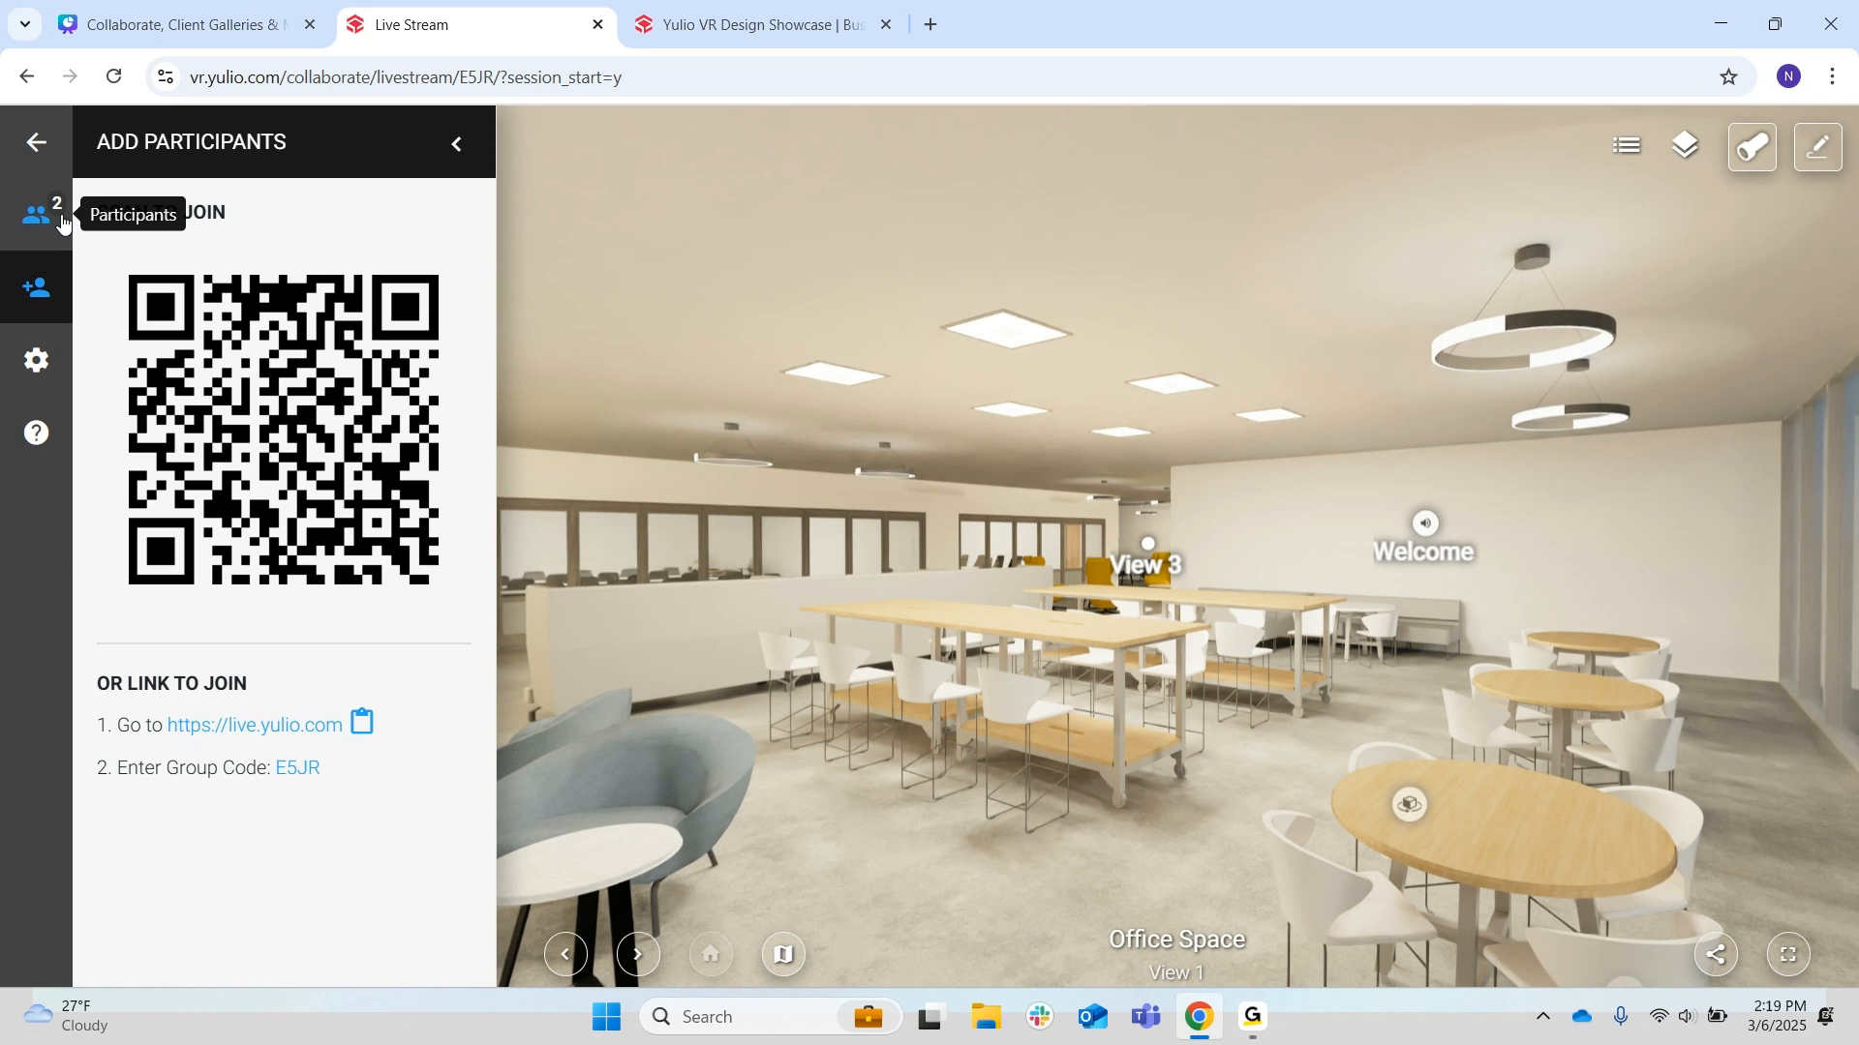
drag(61, 215, 681, 291)
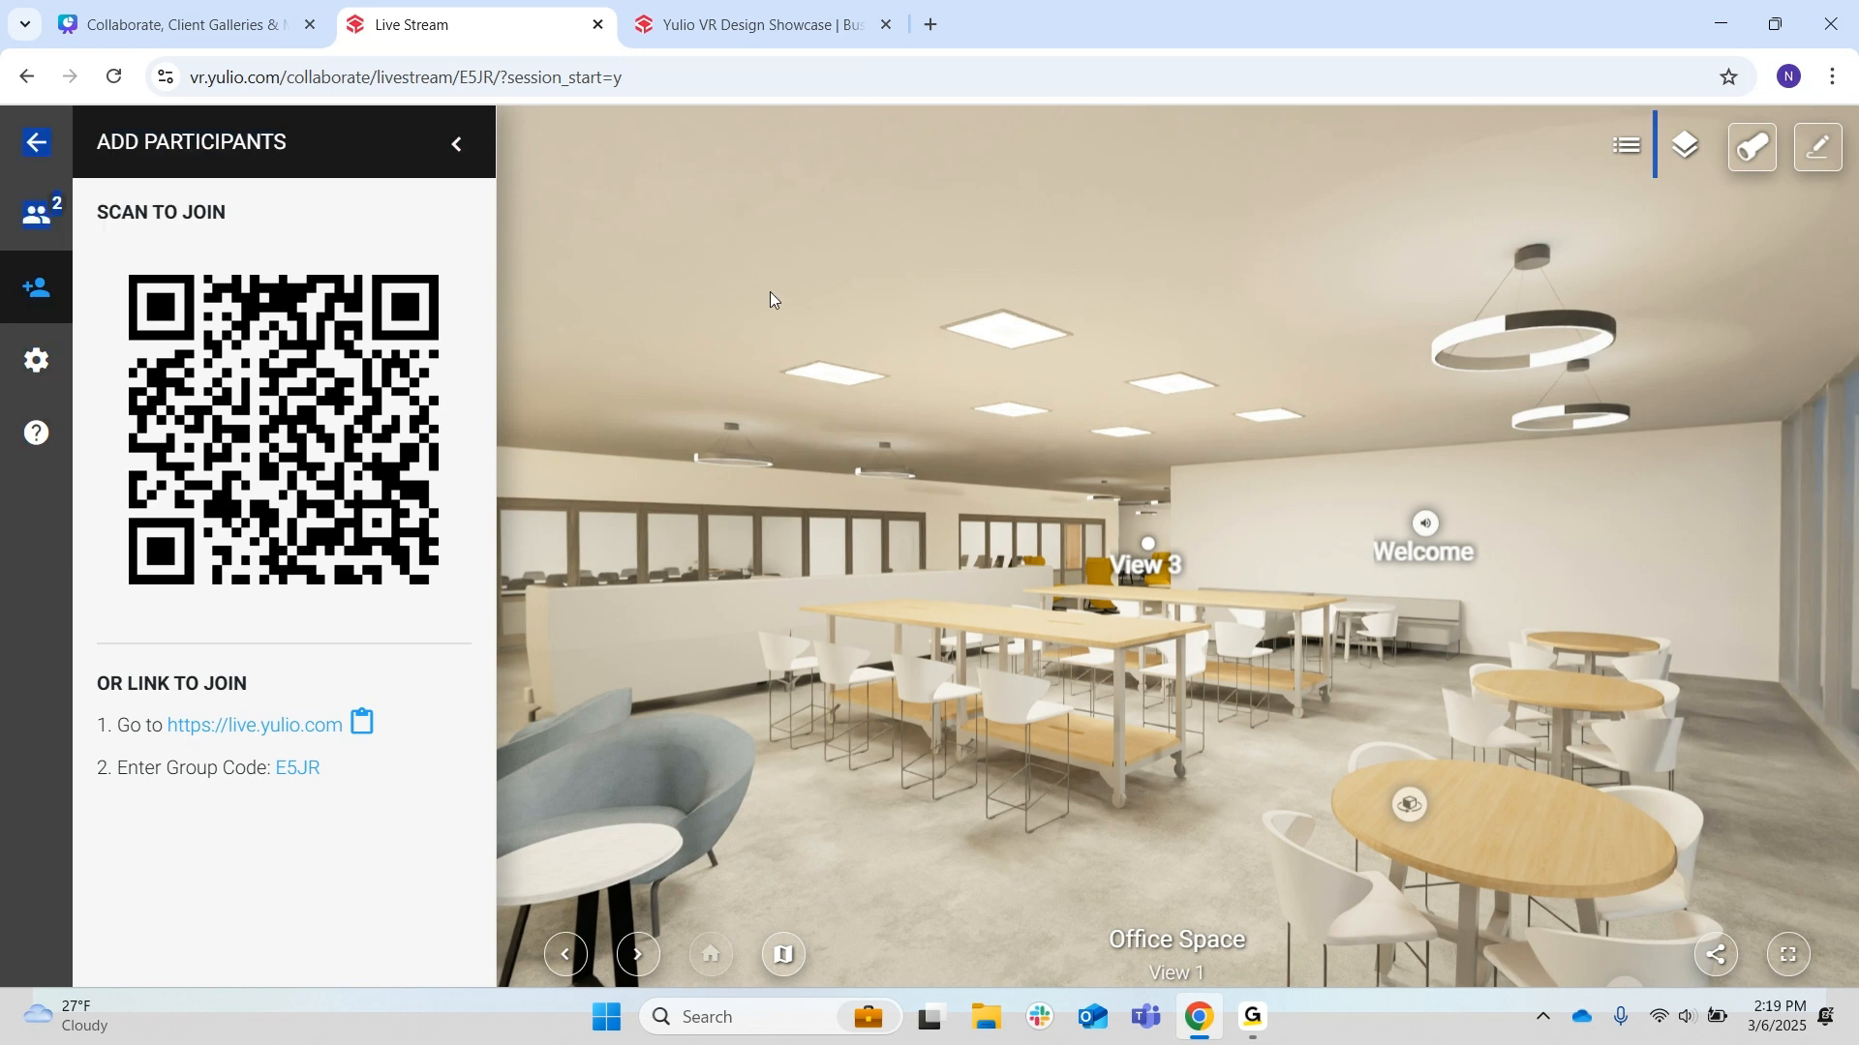
click(36, 214)
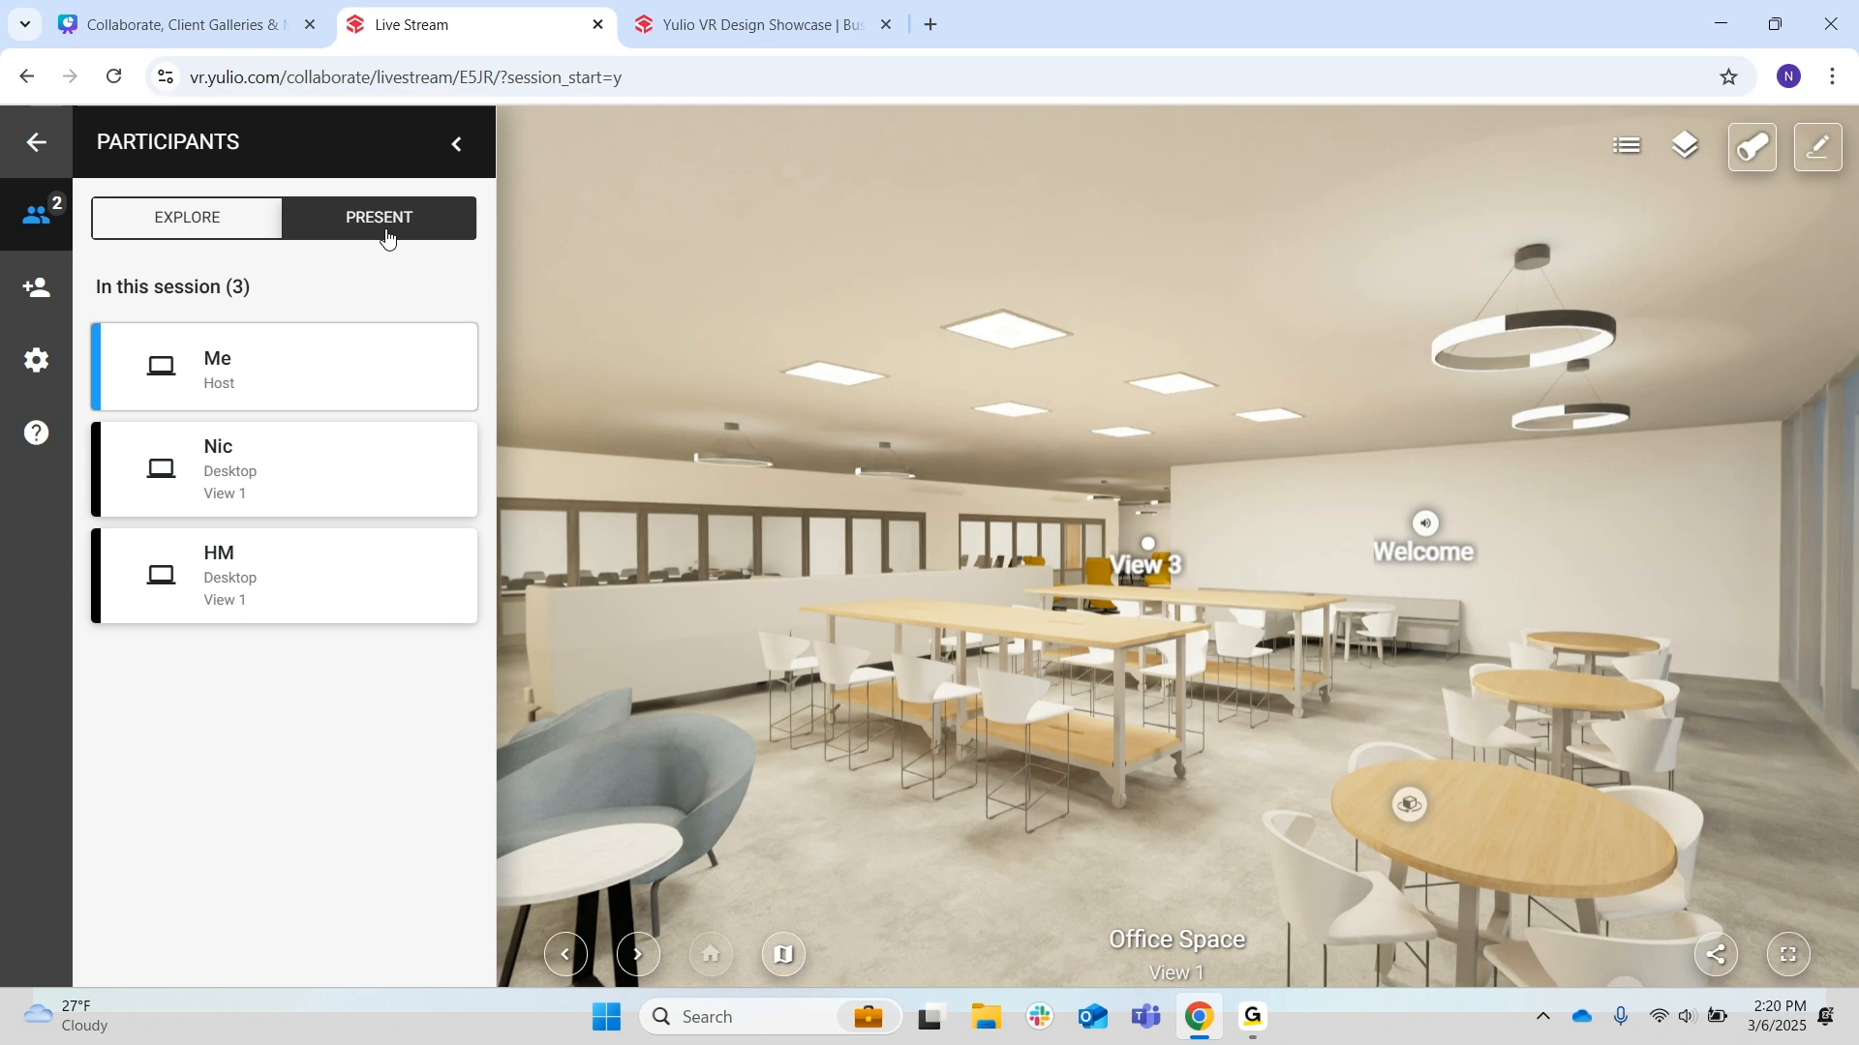
- Present View 1 to the participants by looking around towards the windows and back to the lounge seating
mouse_move(949, 571)
mouse_down()
mouse_move(786, 548)
mouse_move(1165, 520)
mouse_move(1477, 676)
mouse_move(1693, 556)
mouse_move(1682, 694)
mouse_move(1468, 623)
mouse_move(1396, 563)
mouse_move(1425, 422)
mouse_move(1217, 329)
mouse_move(989, 403)
mouse_move(1011, 482)
mouse_up()
mouse_move(1156, 567)
mouse_down()
mouse_move(1241, 509)
mouse_move(931, 589)
mouse_move(887, 620)
mouse_move(1038, 514)
mouse_move(881, 595)
mouse_move(612, 806)
mouse_move(563, 786)
mouse_move(530, 724)
mouse_up()
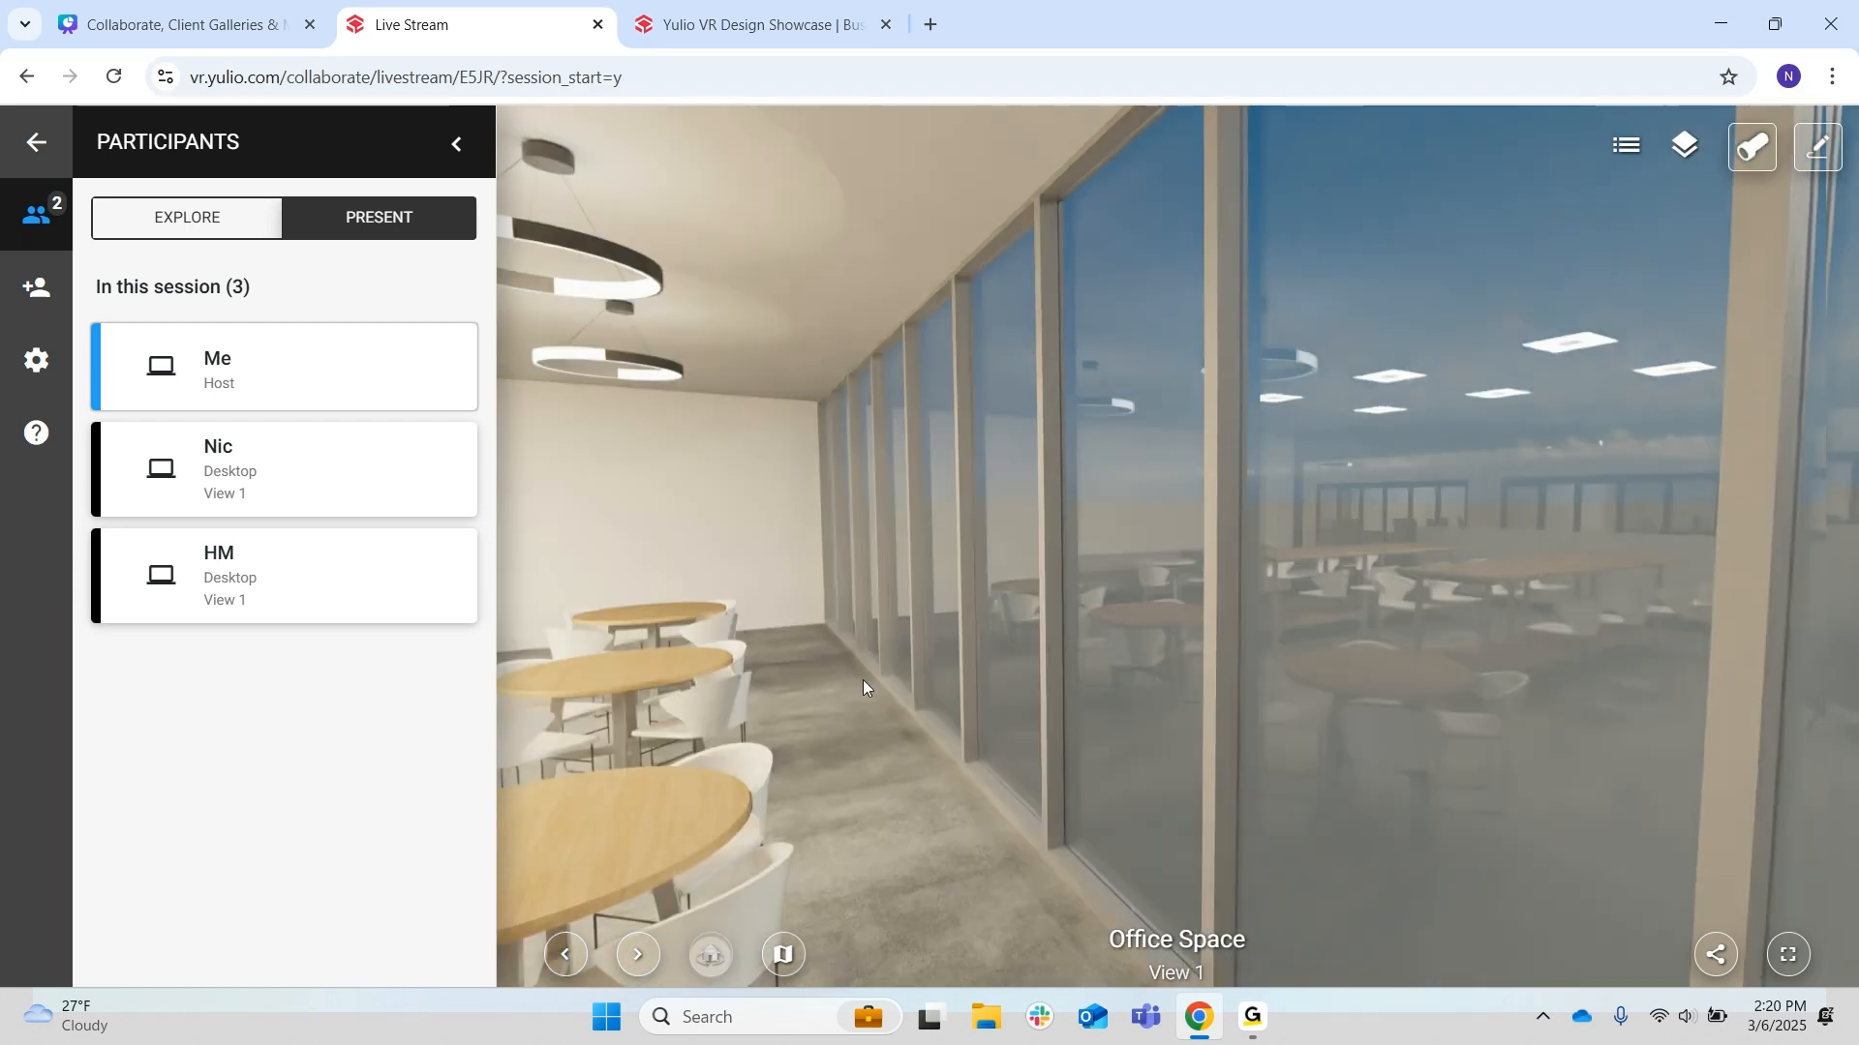
drag(864, 686, 1516, 659)
drag(1196, 615, 1454, 643)
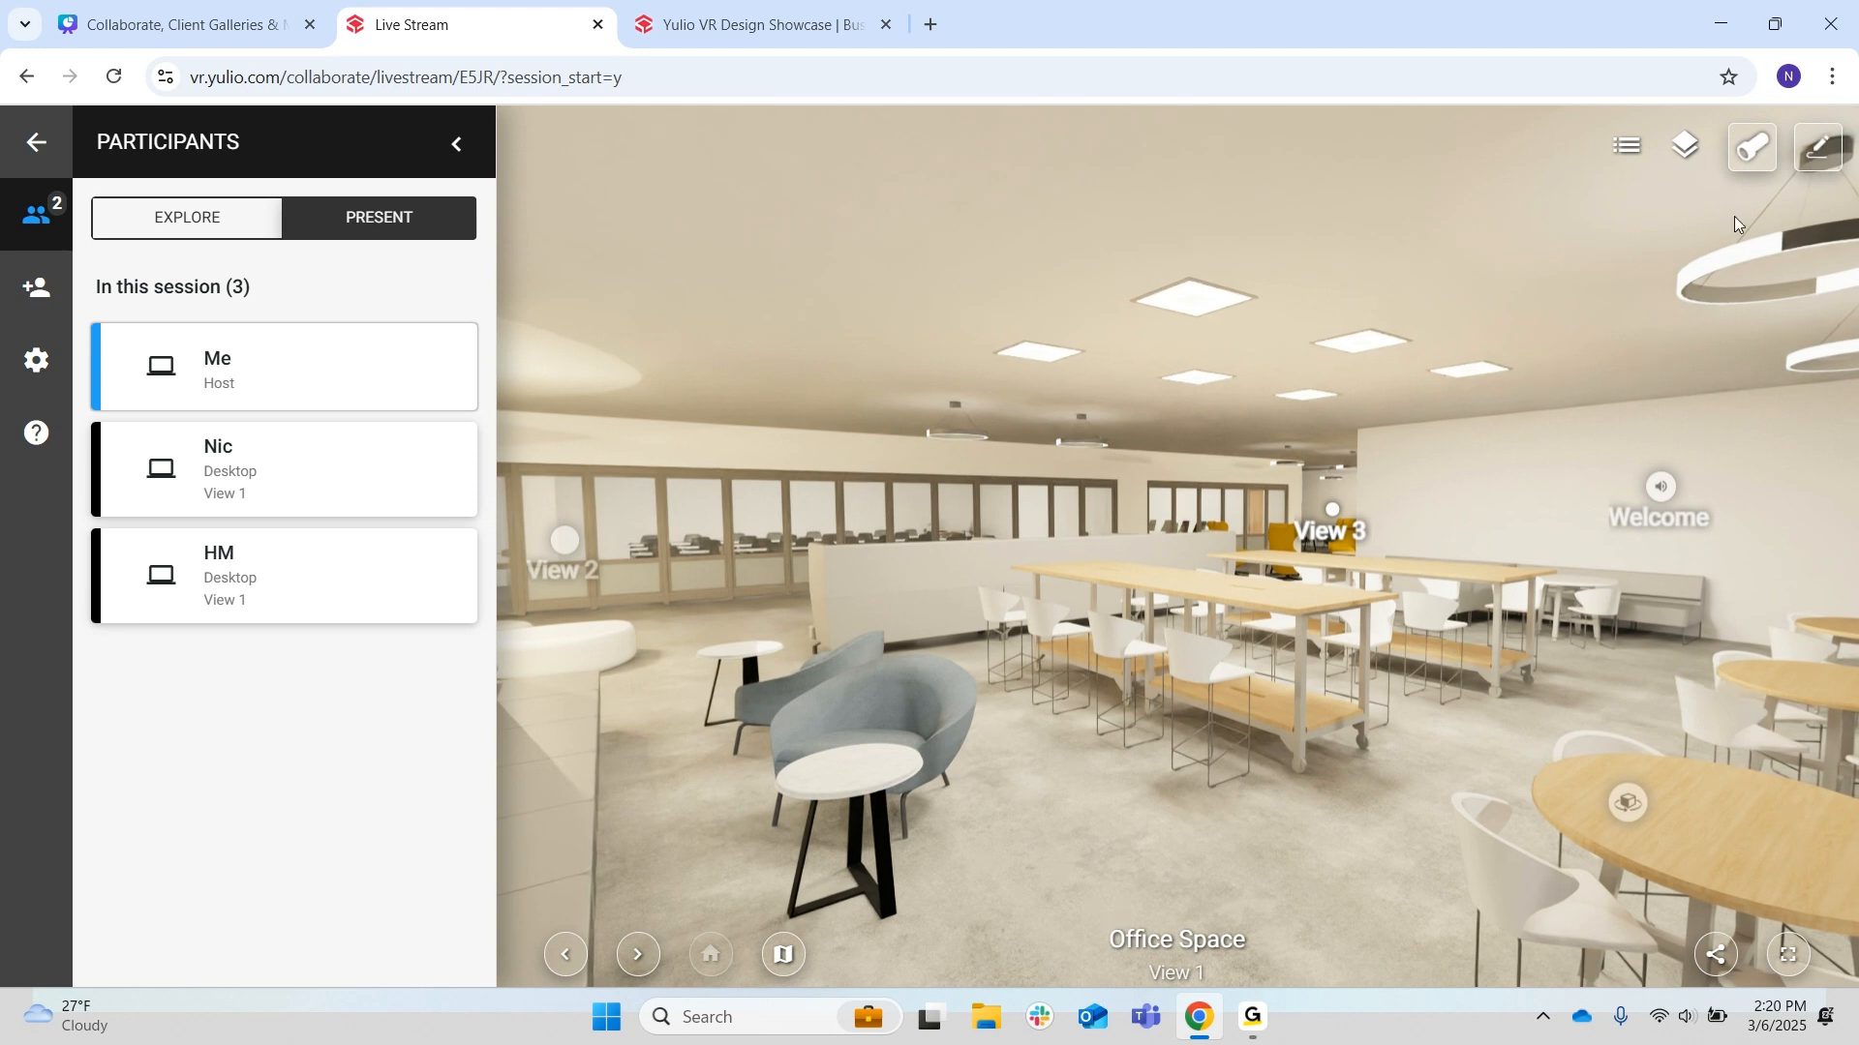
- Demonstrate the Spotlight in View 1 and show the Round Table annotation to the participants
click(1750, 157)
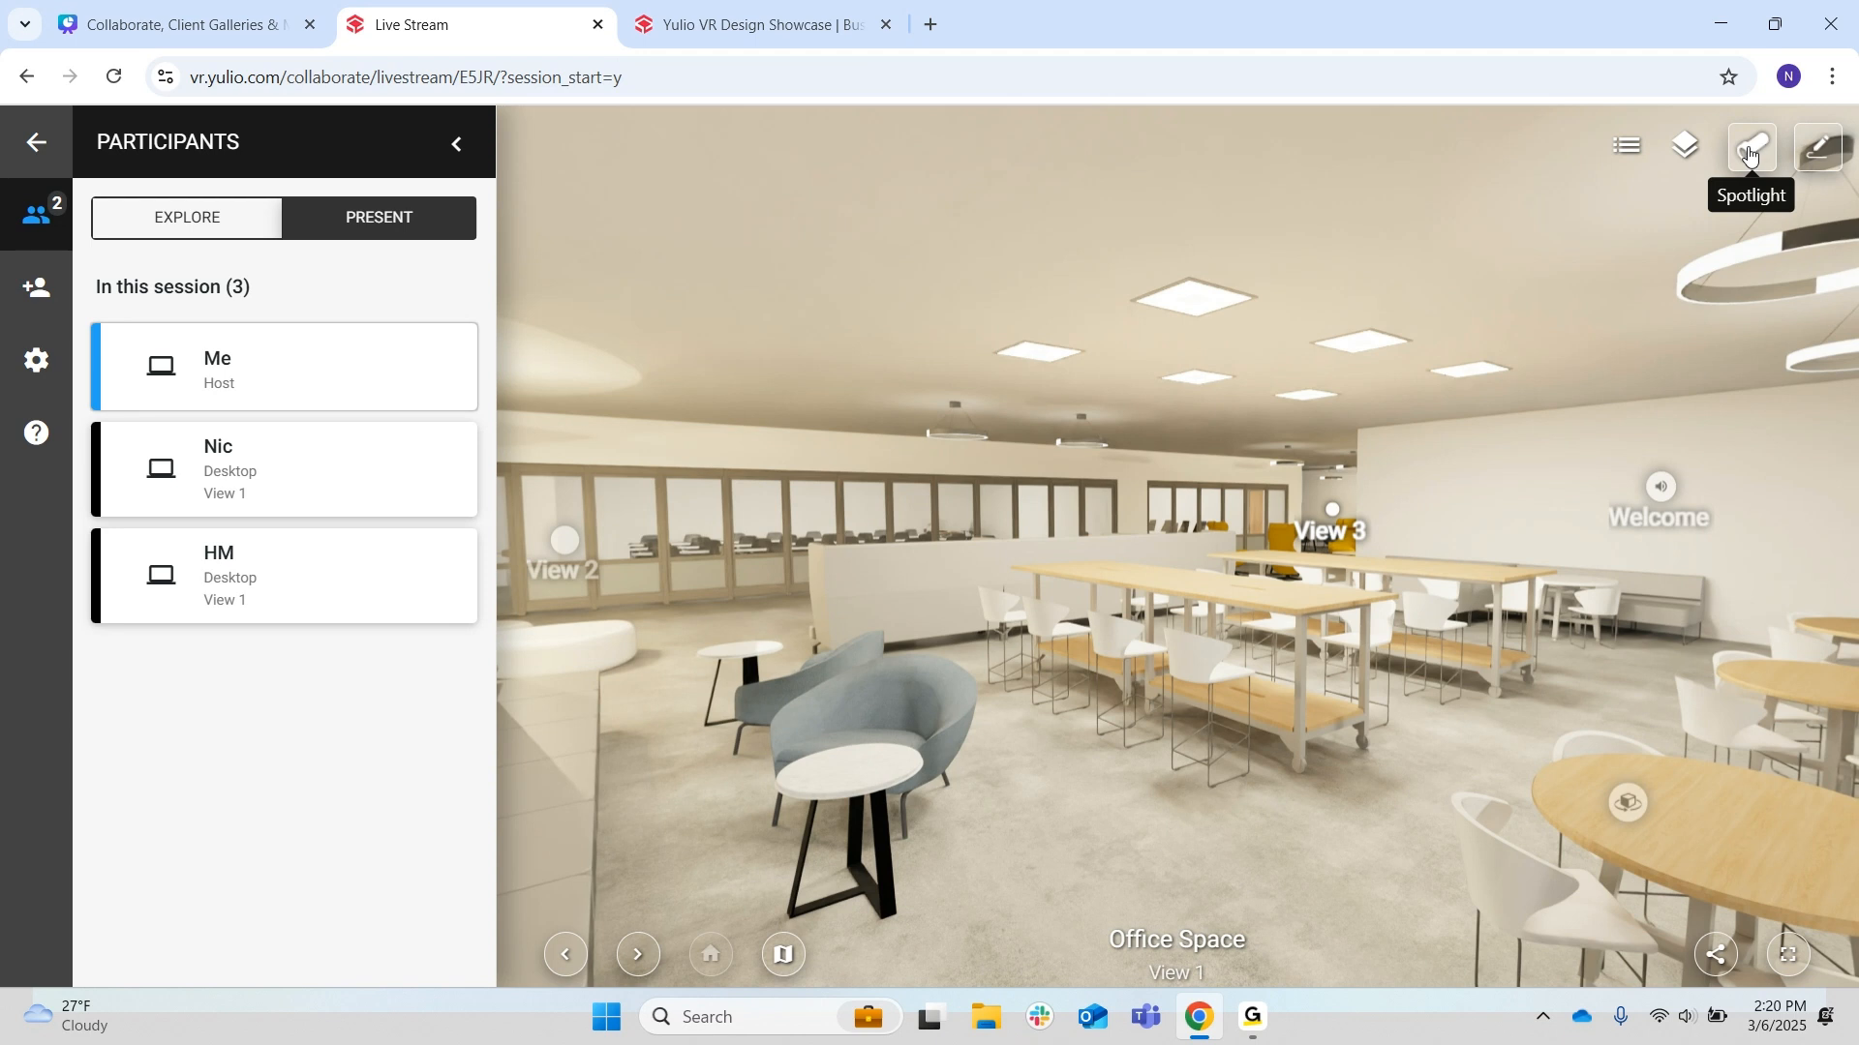
mouse_move(1599, 774)
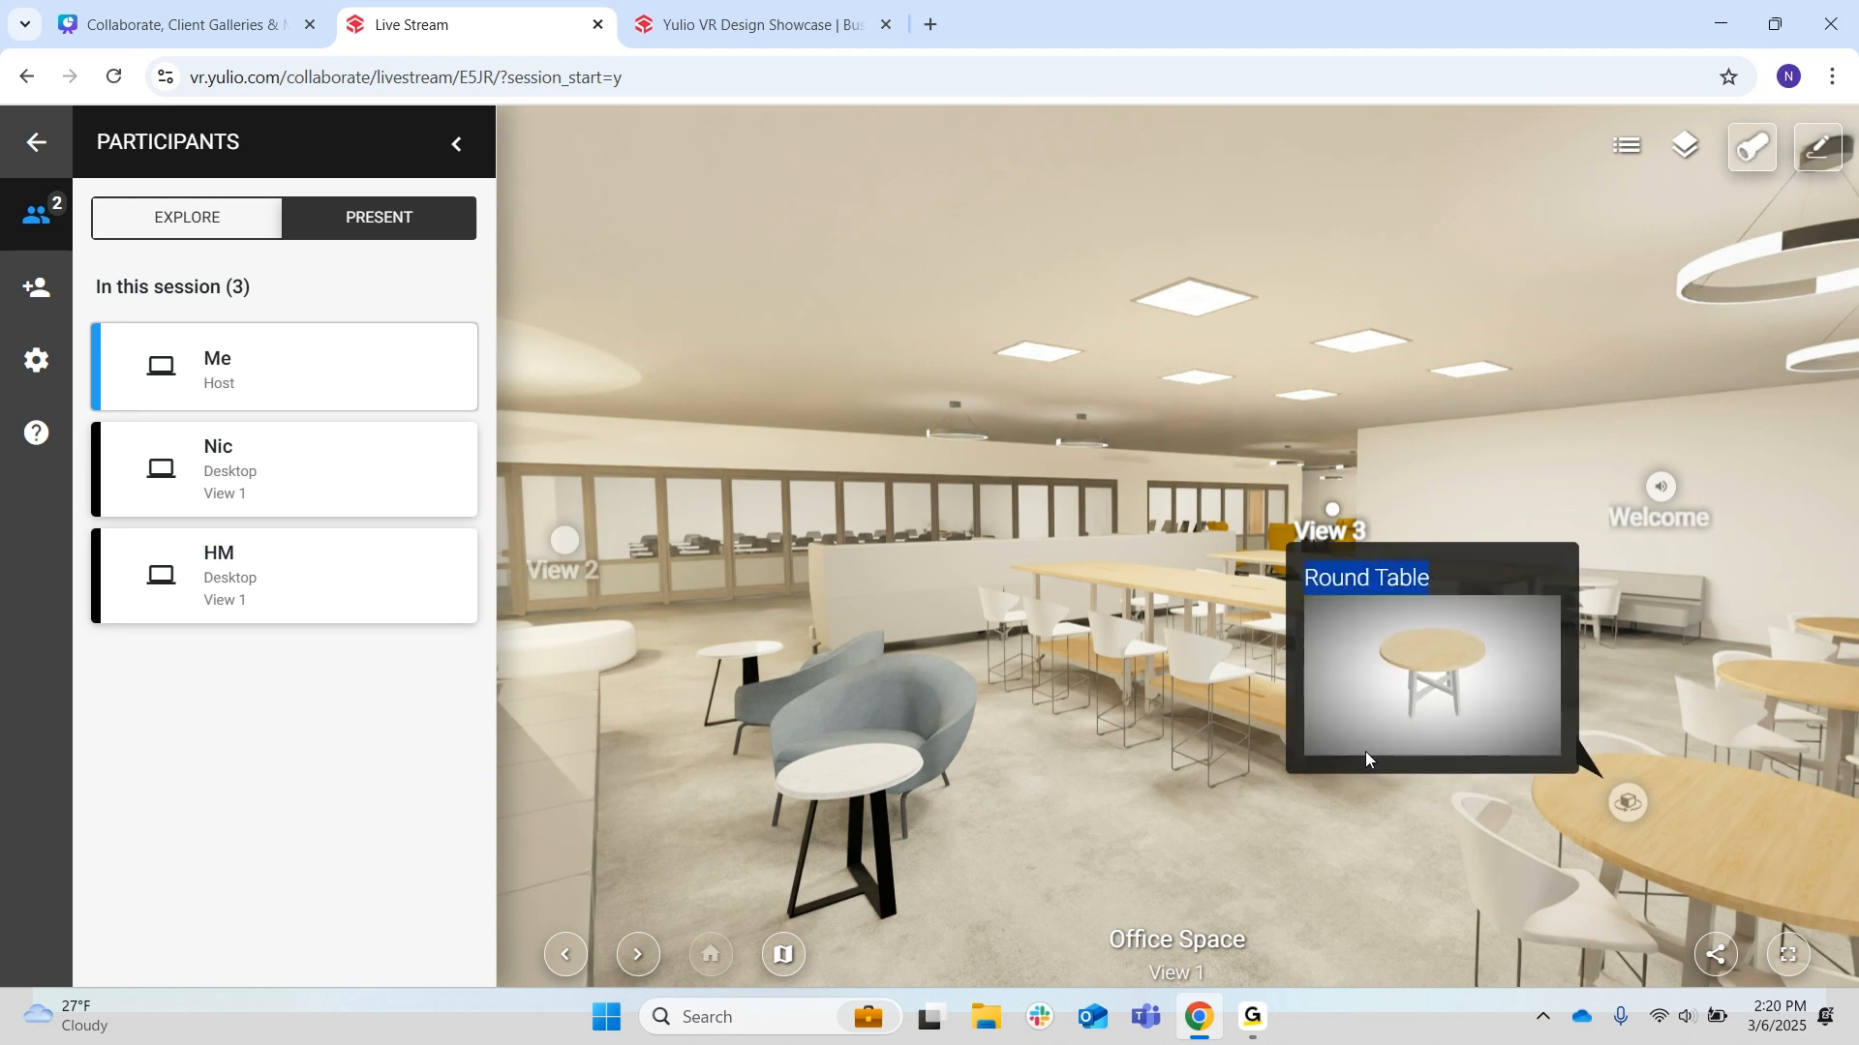
drag(1346, 751, 815, 605)
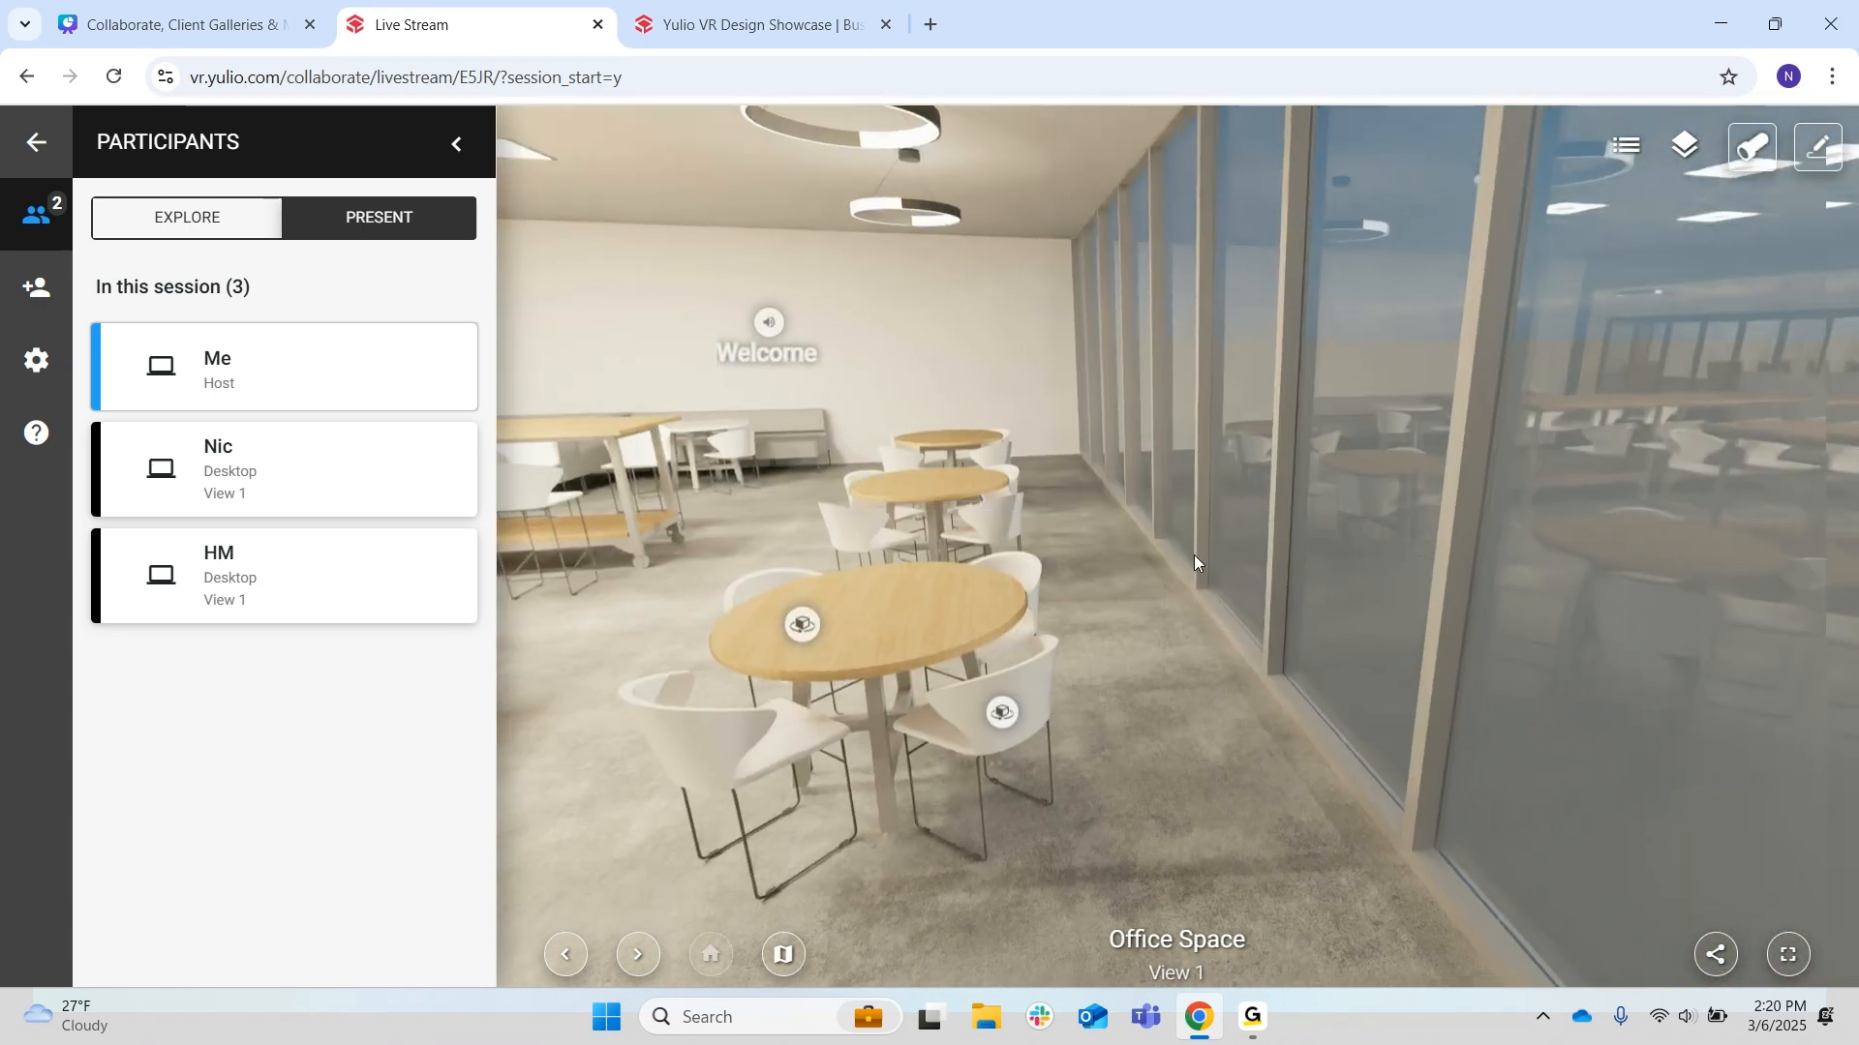
drag(1195, 568, 1396, 562)
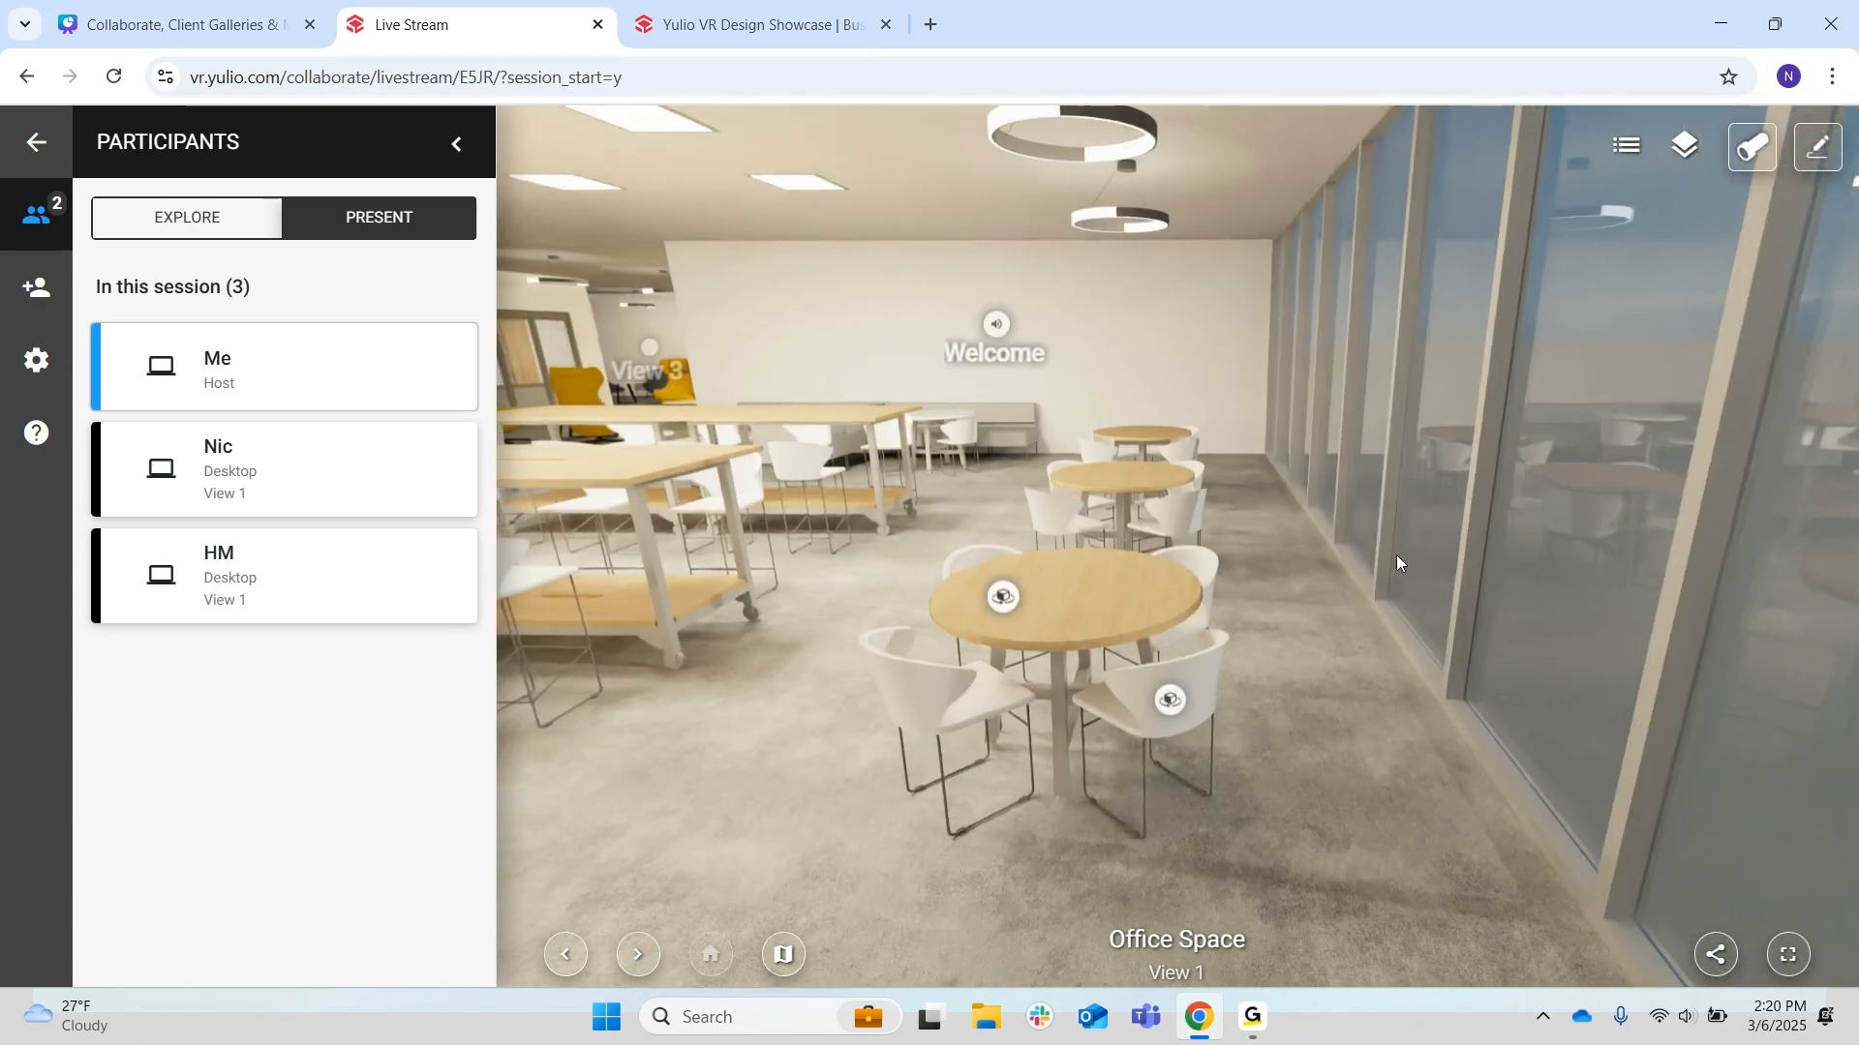
drag(1397, 460, 1570, 356)
click(1752, 150)
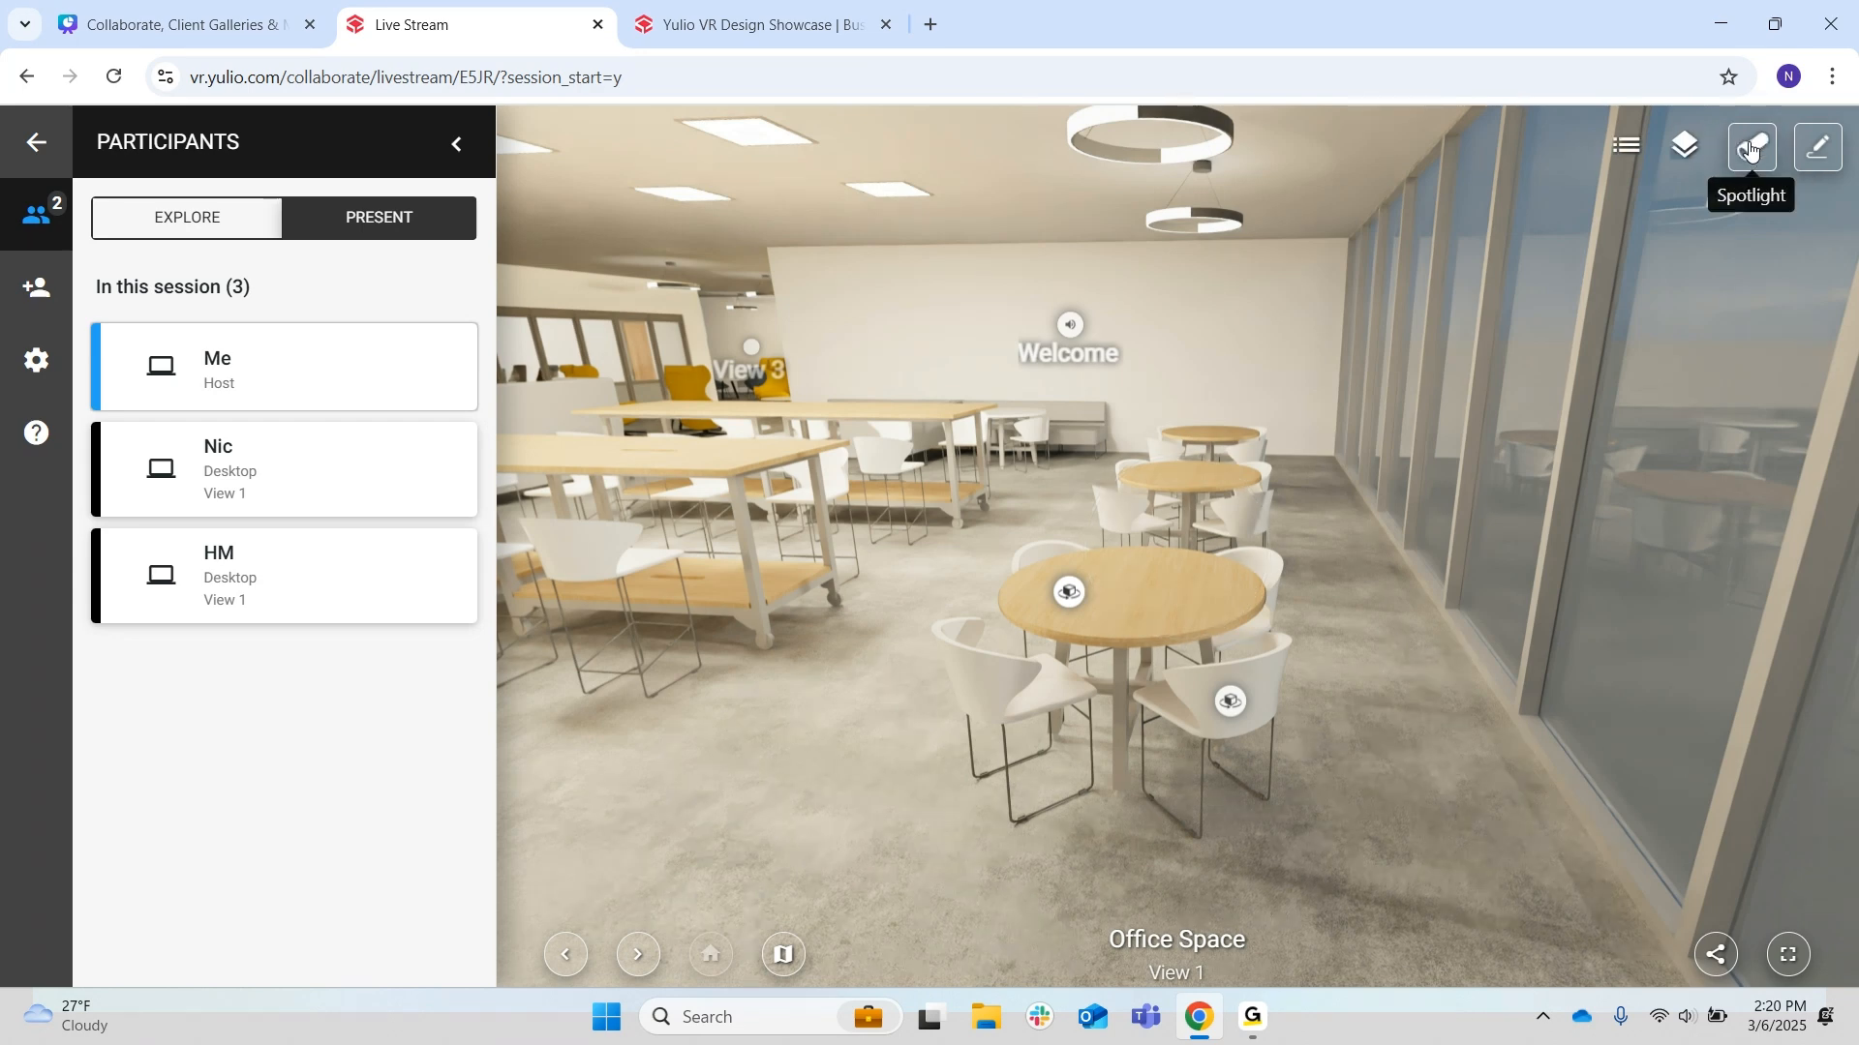
- Take the participants to View 4 through the floorplan and look around the space
click(785, 957)
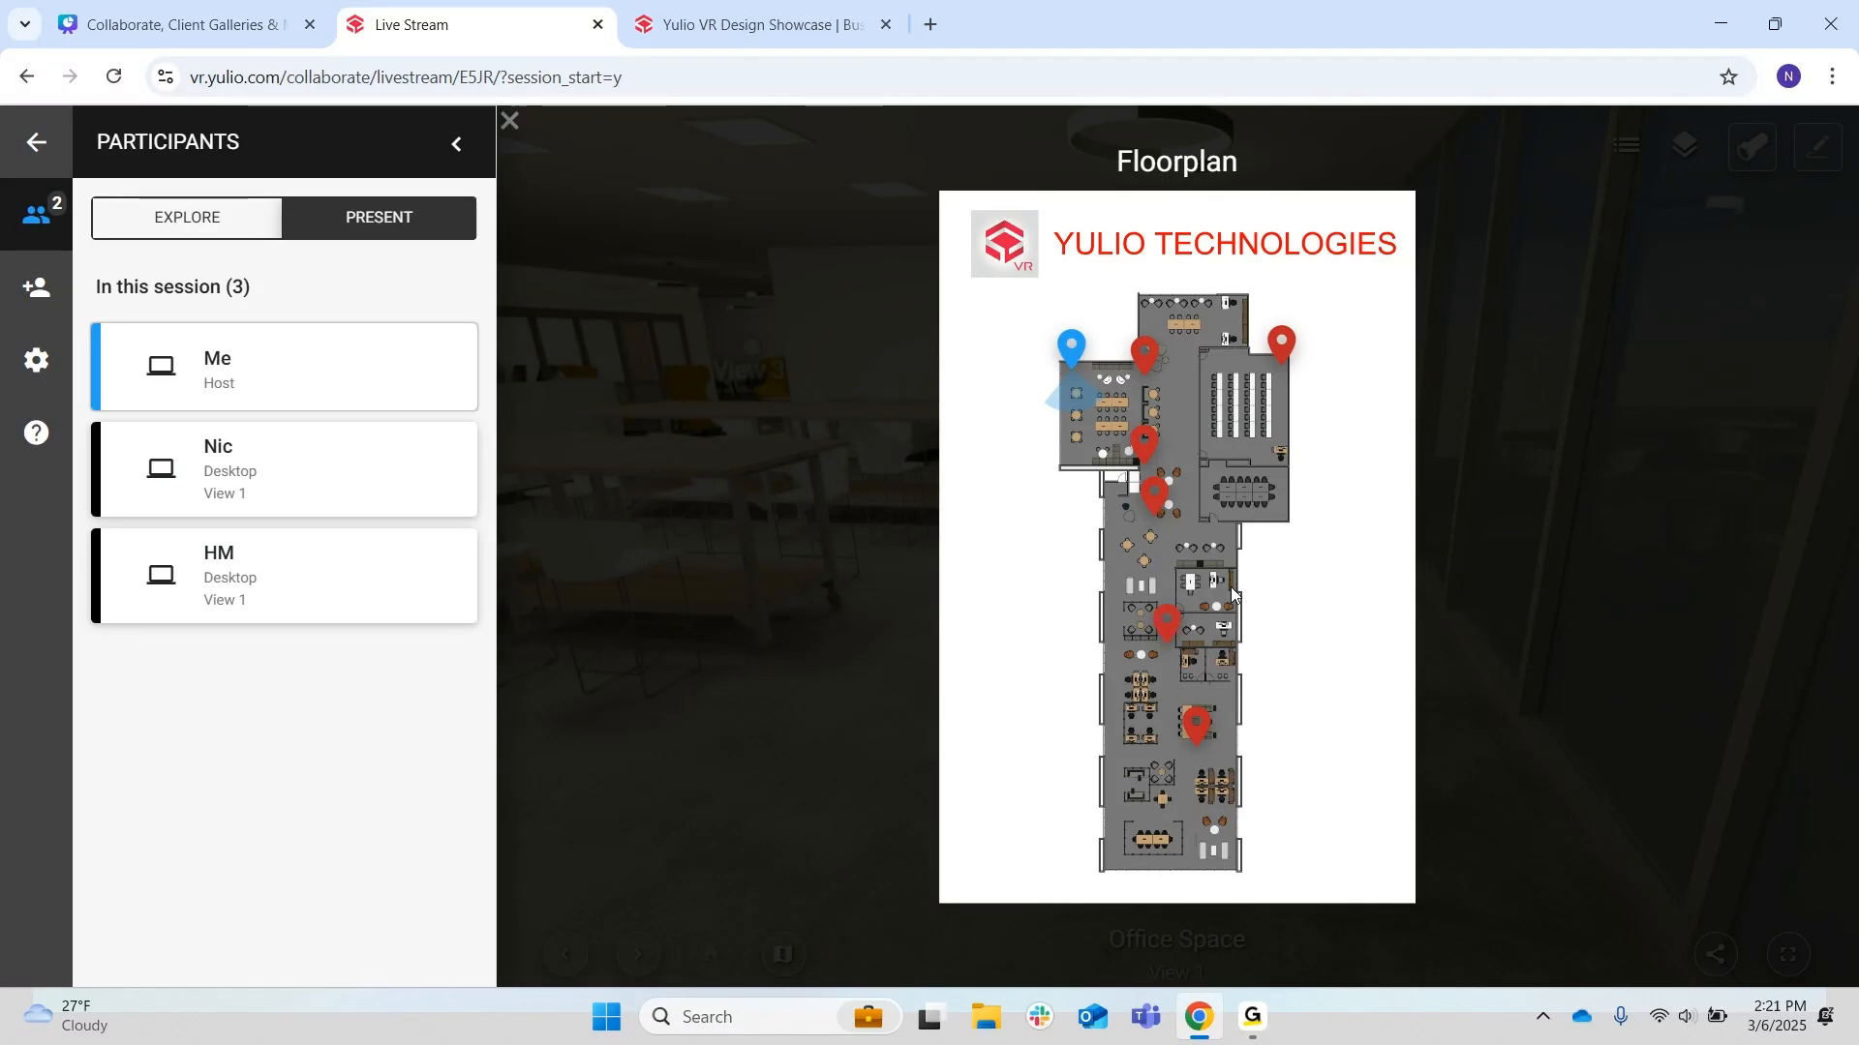
click(1157, 497)
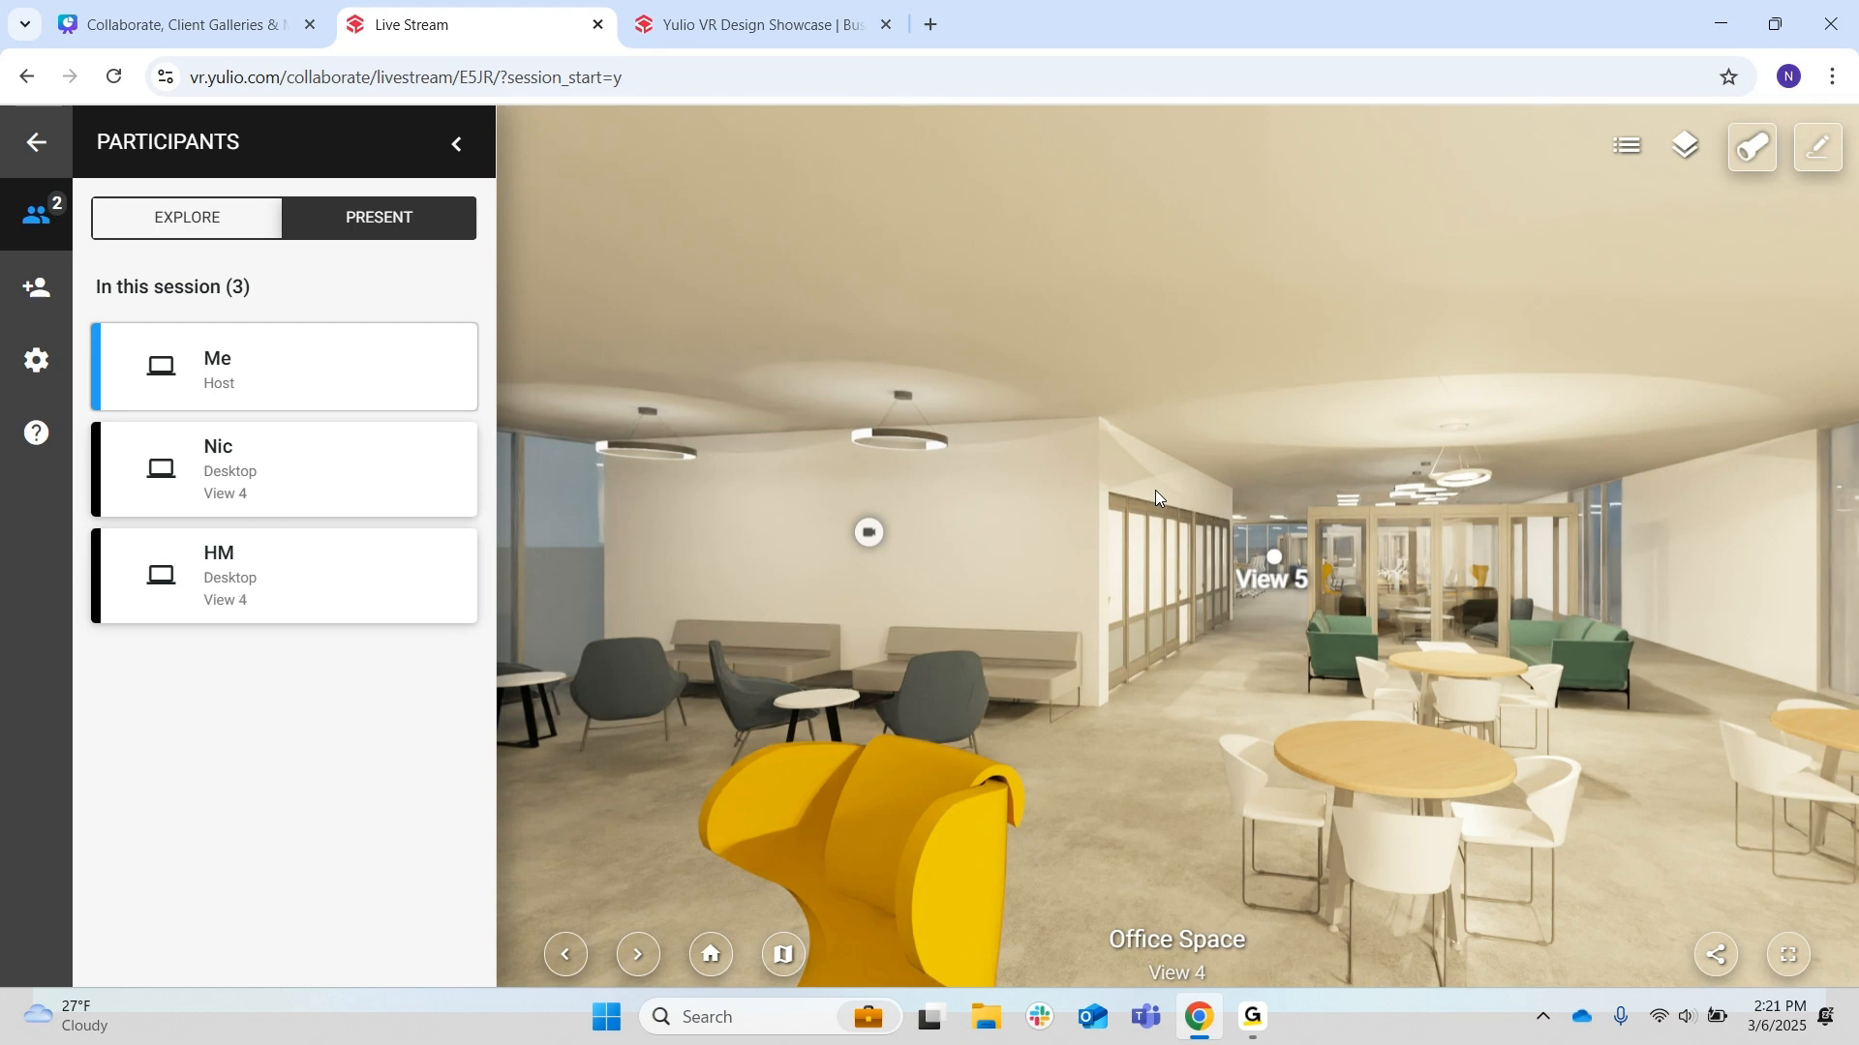
drag(1547, 655, 999, 624)
drag(1501, 752, 1081, 717)
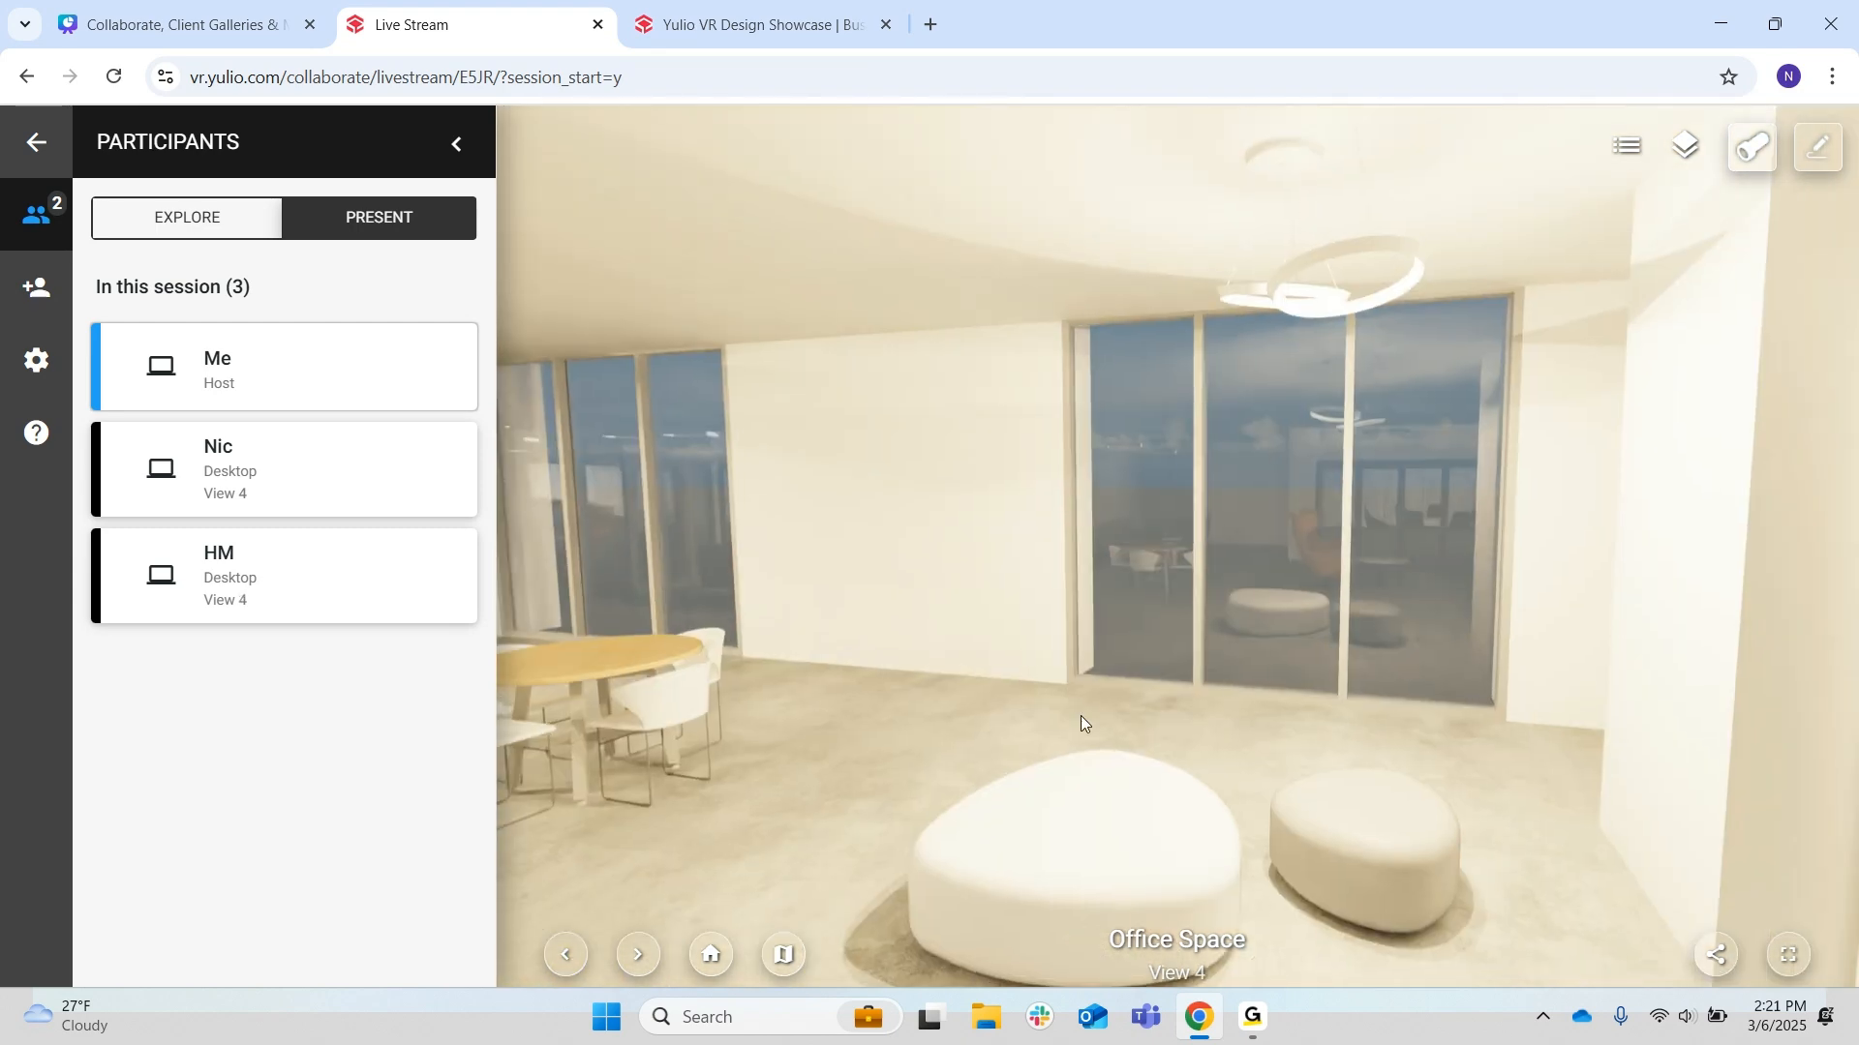
drag(1549, 677, 1671, 653)
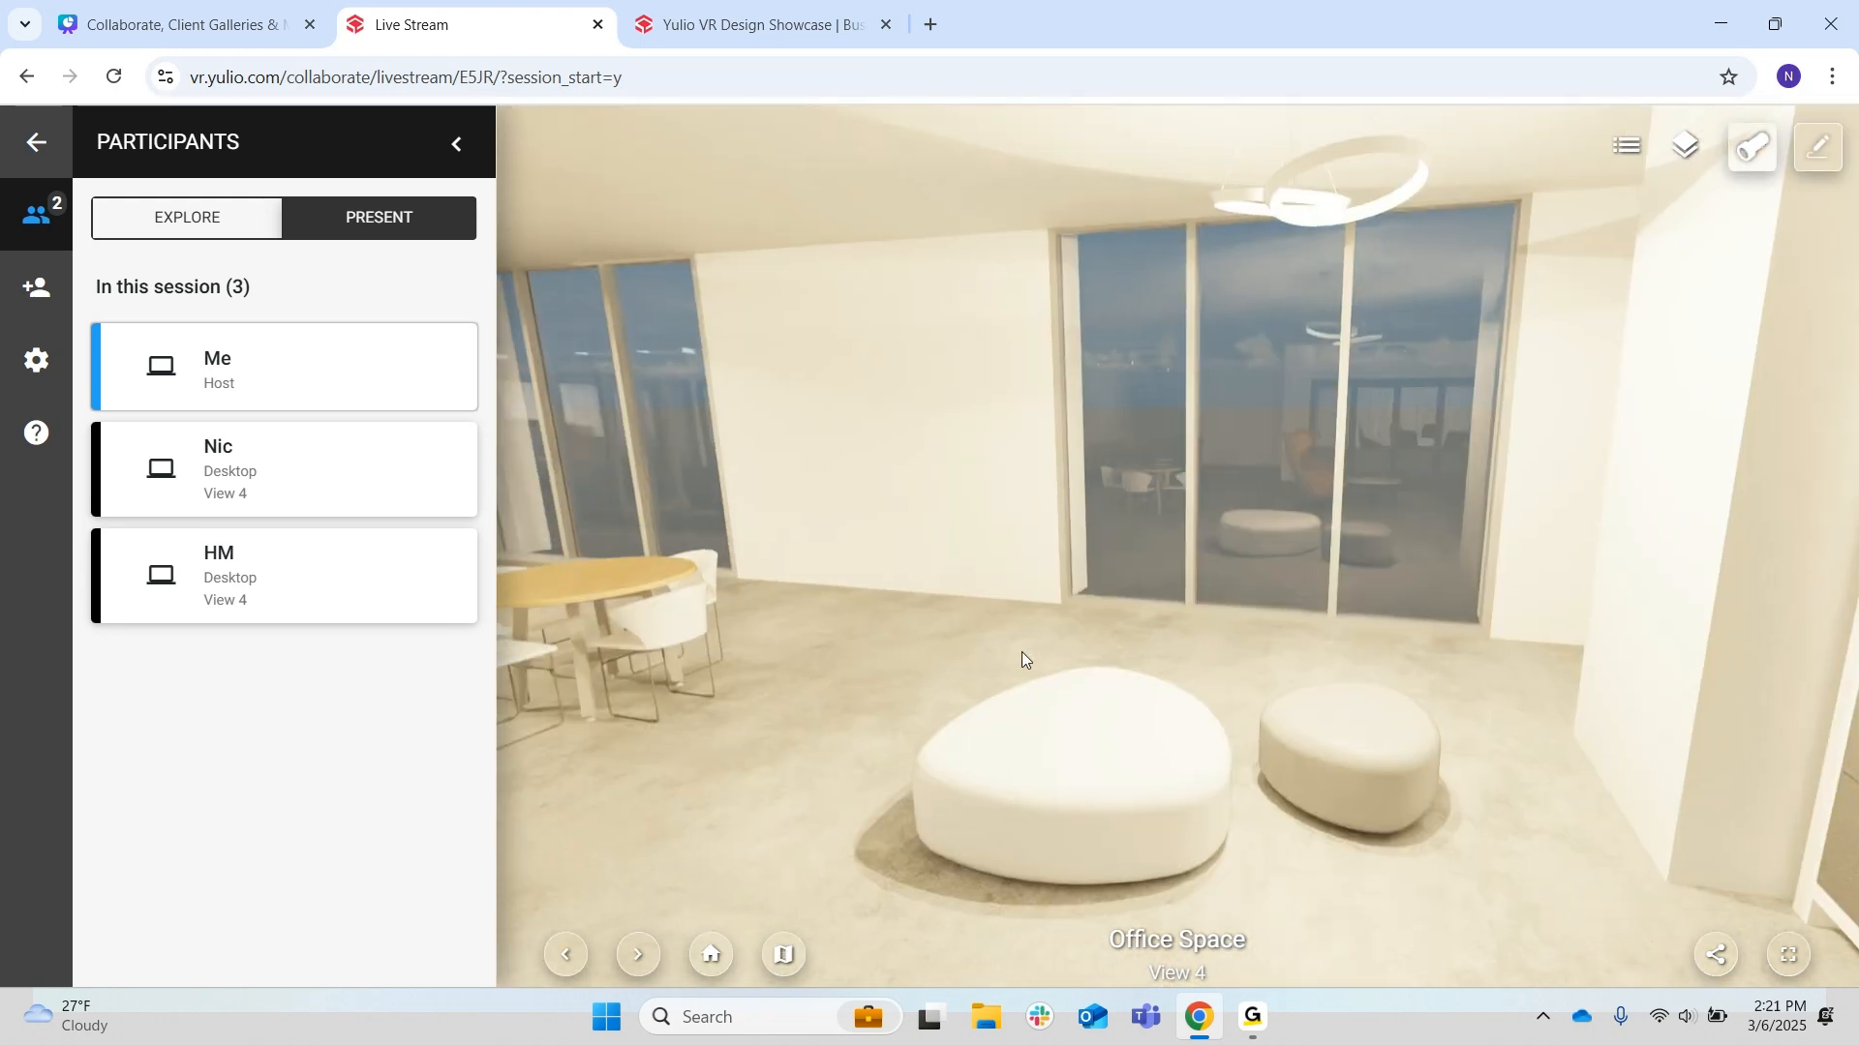
- Play the "Revit to VR in a Few Clicks" video hotspot in View 4, pause it and close it
drag(1023, 659, 1281, 410)
click(1172, 423)
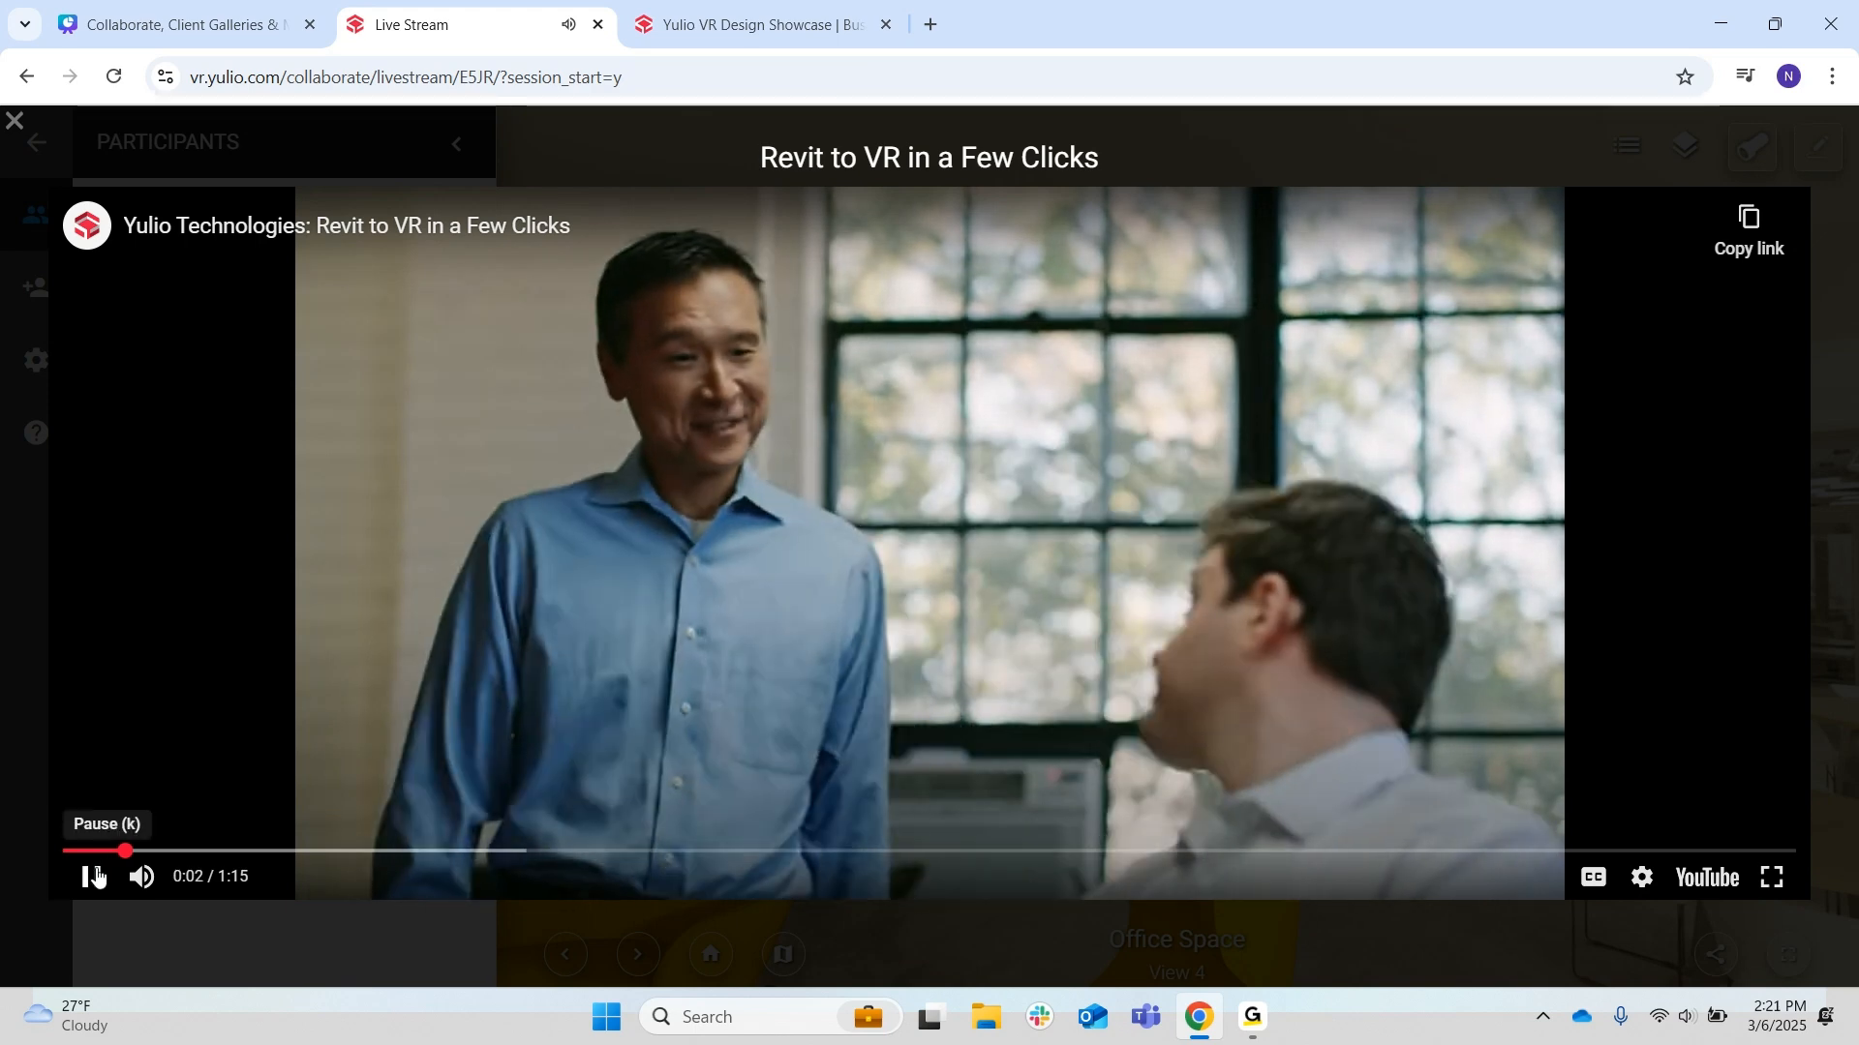
click(94, 877)
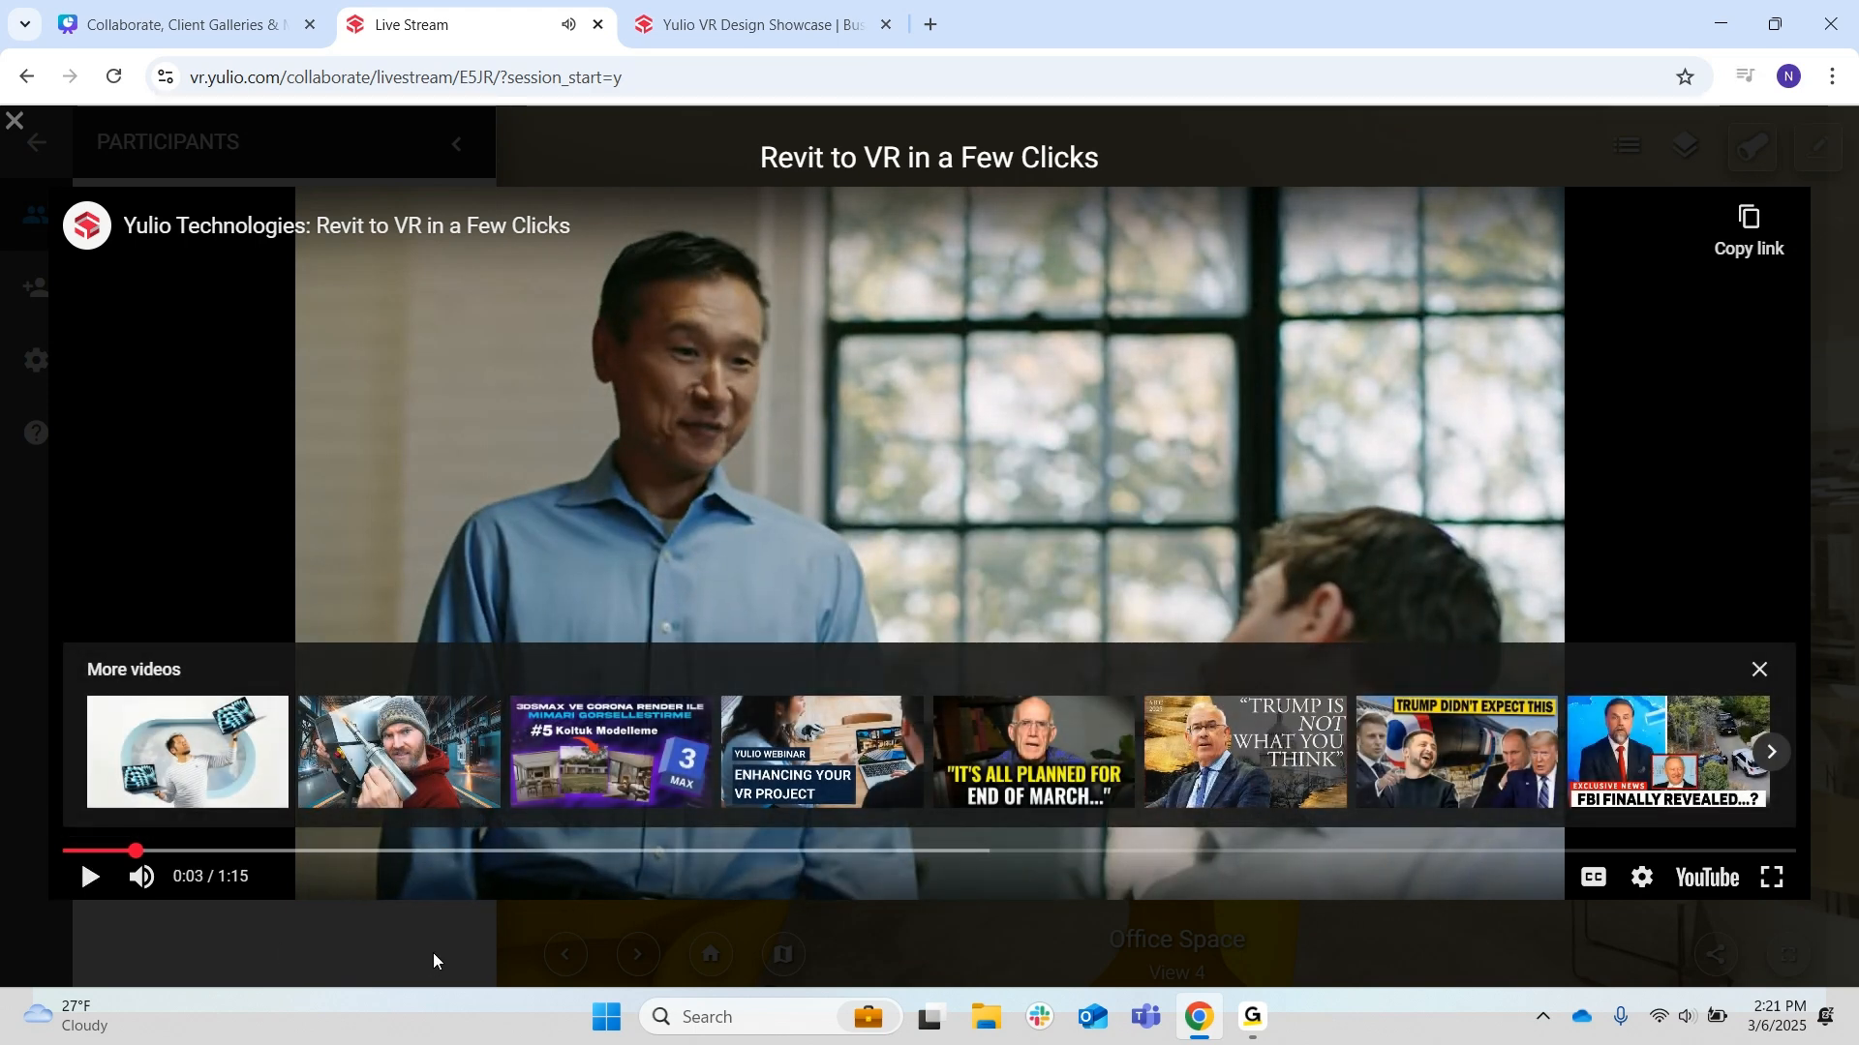
click(433, 952)
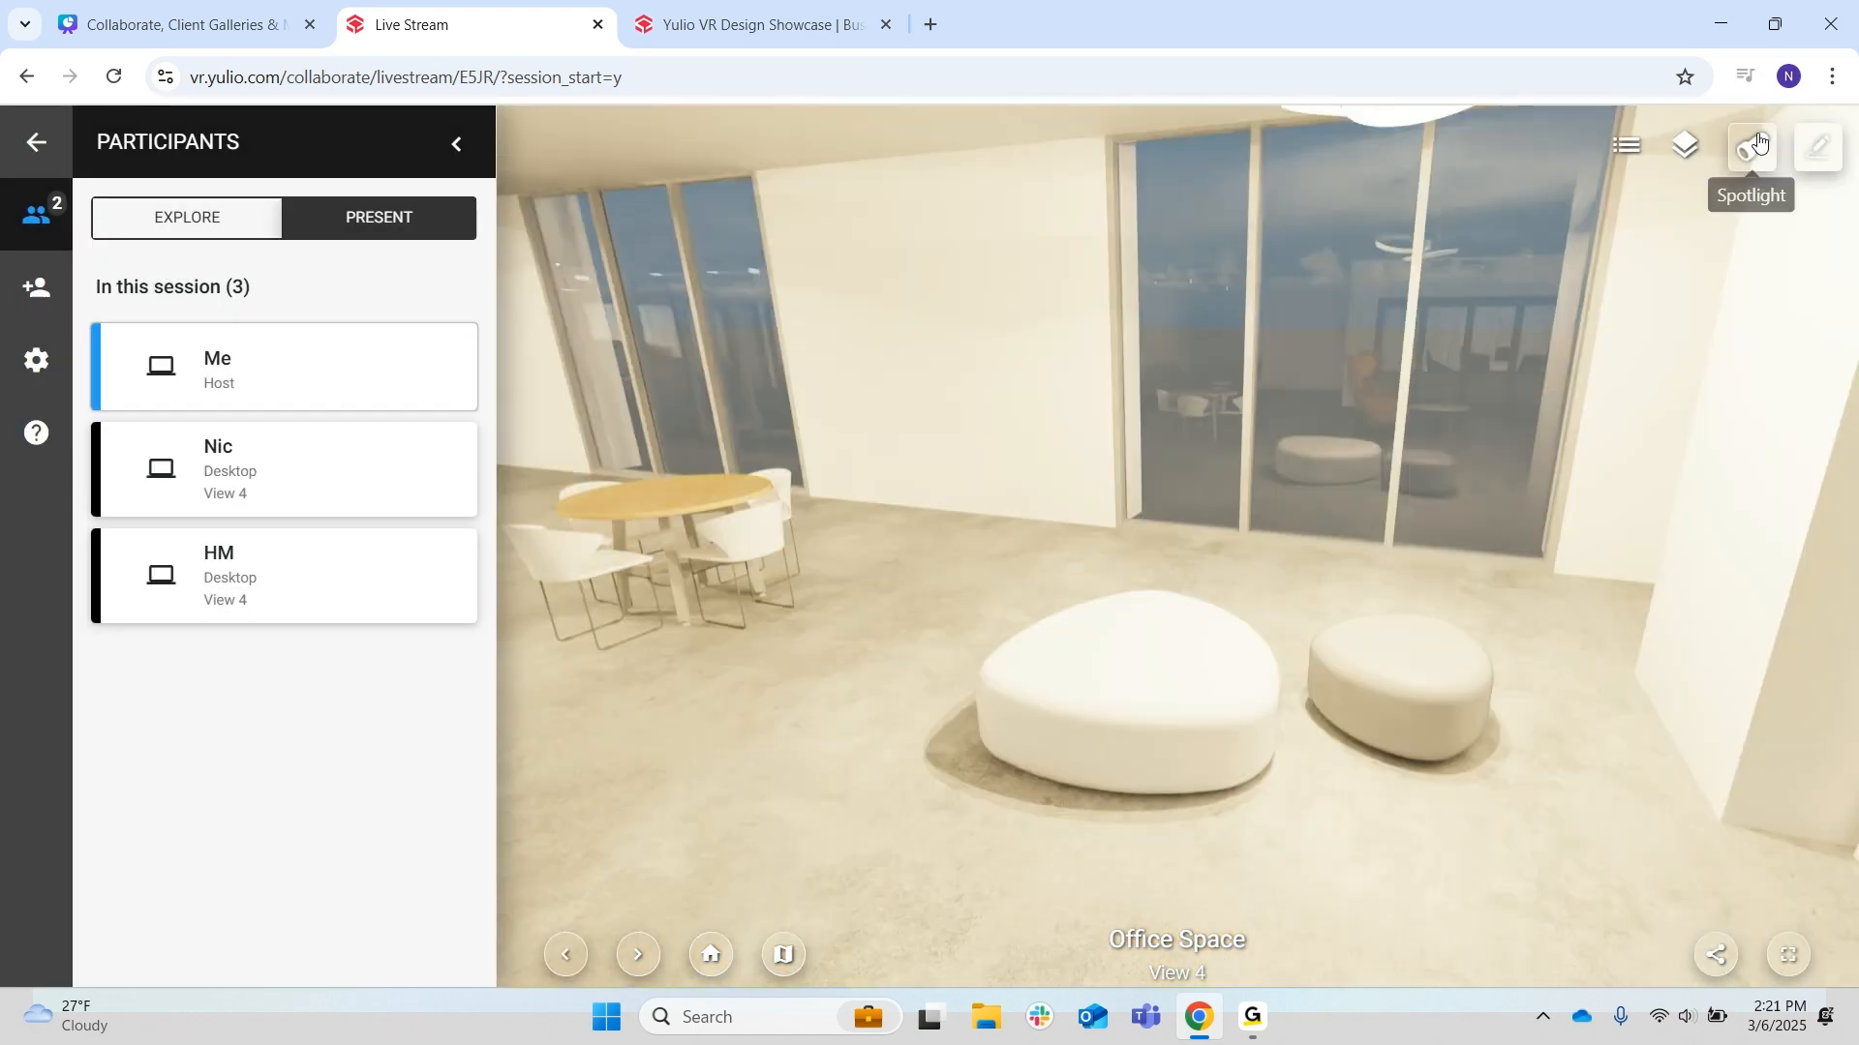
- Use the Spotlight in View 4 and show the Soundproof Booths text annotation
click(1759, 142)
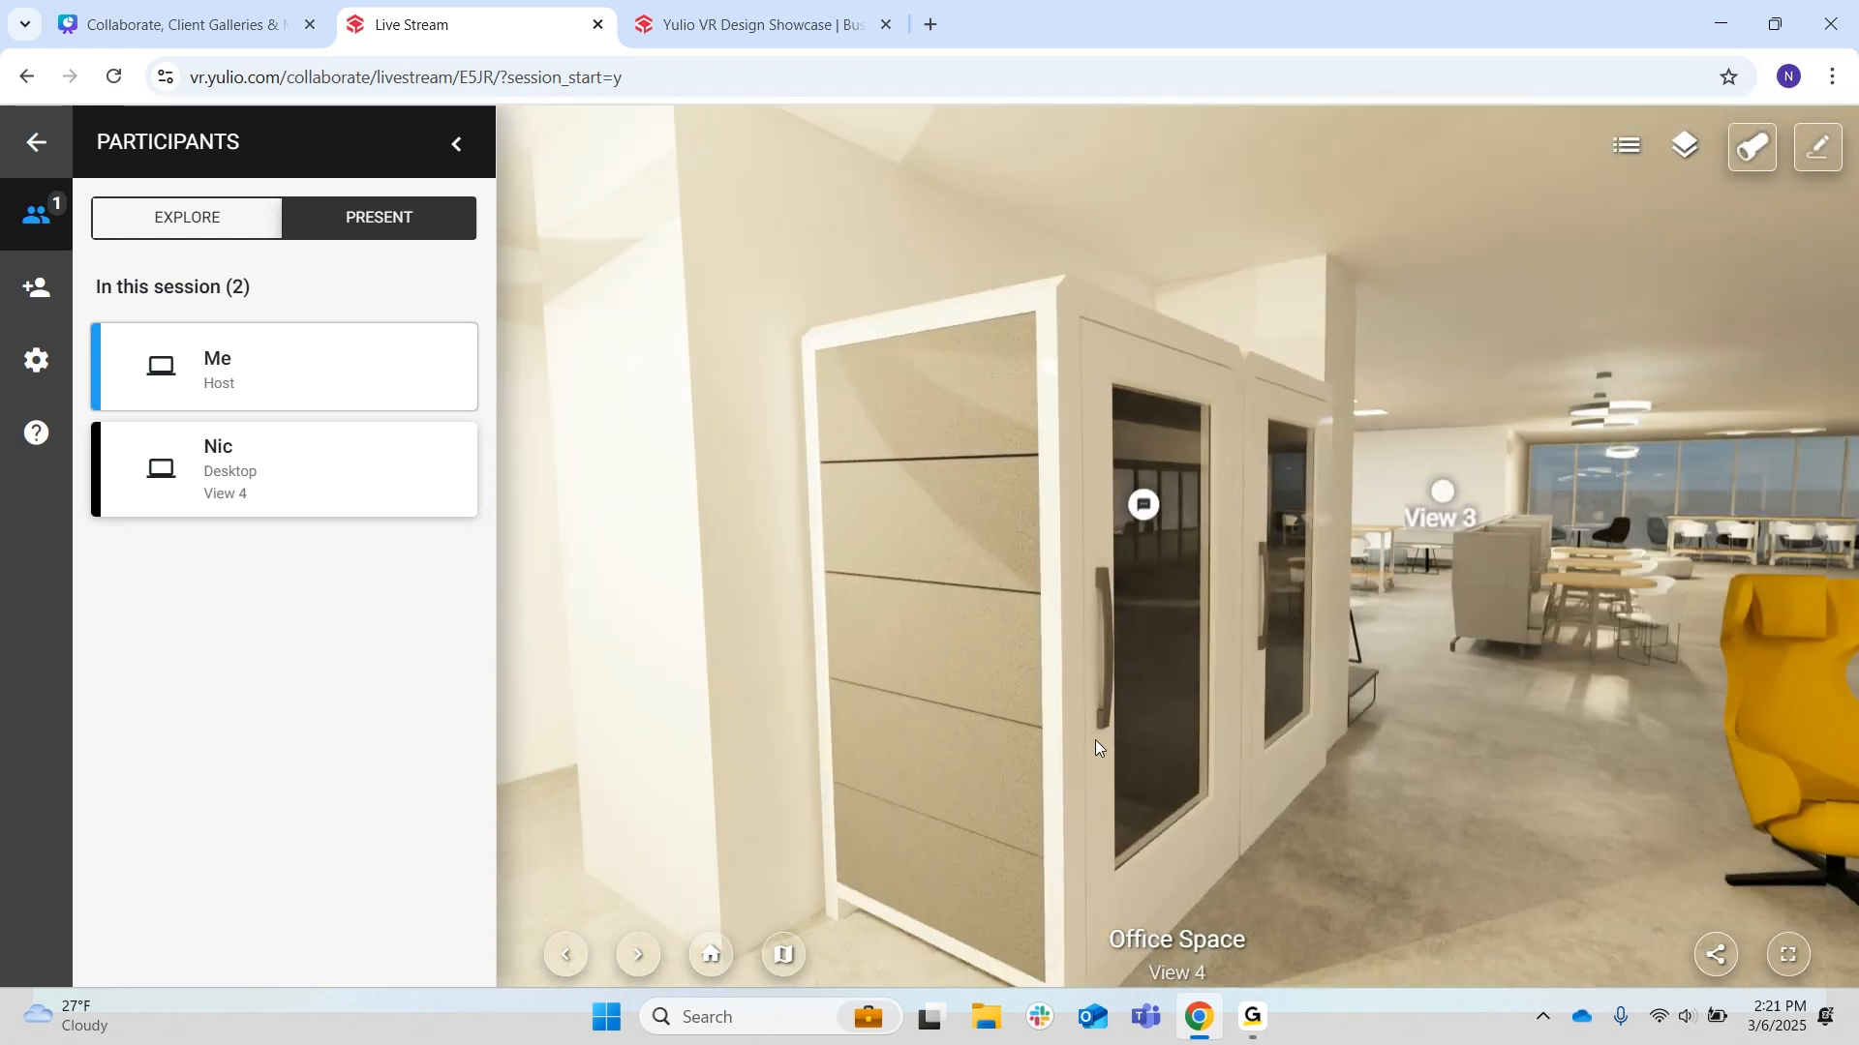
drag(1095, 740, 963, 687)
click(1013, 458)
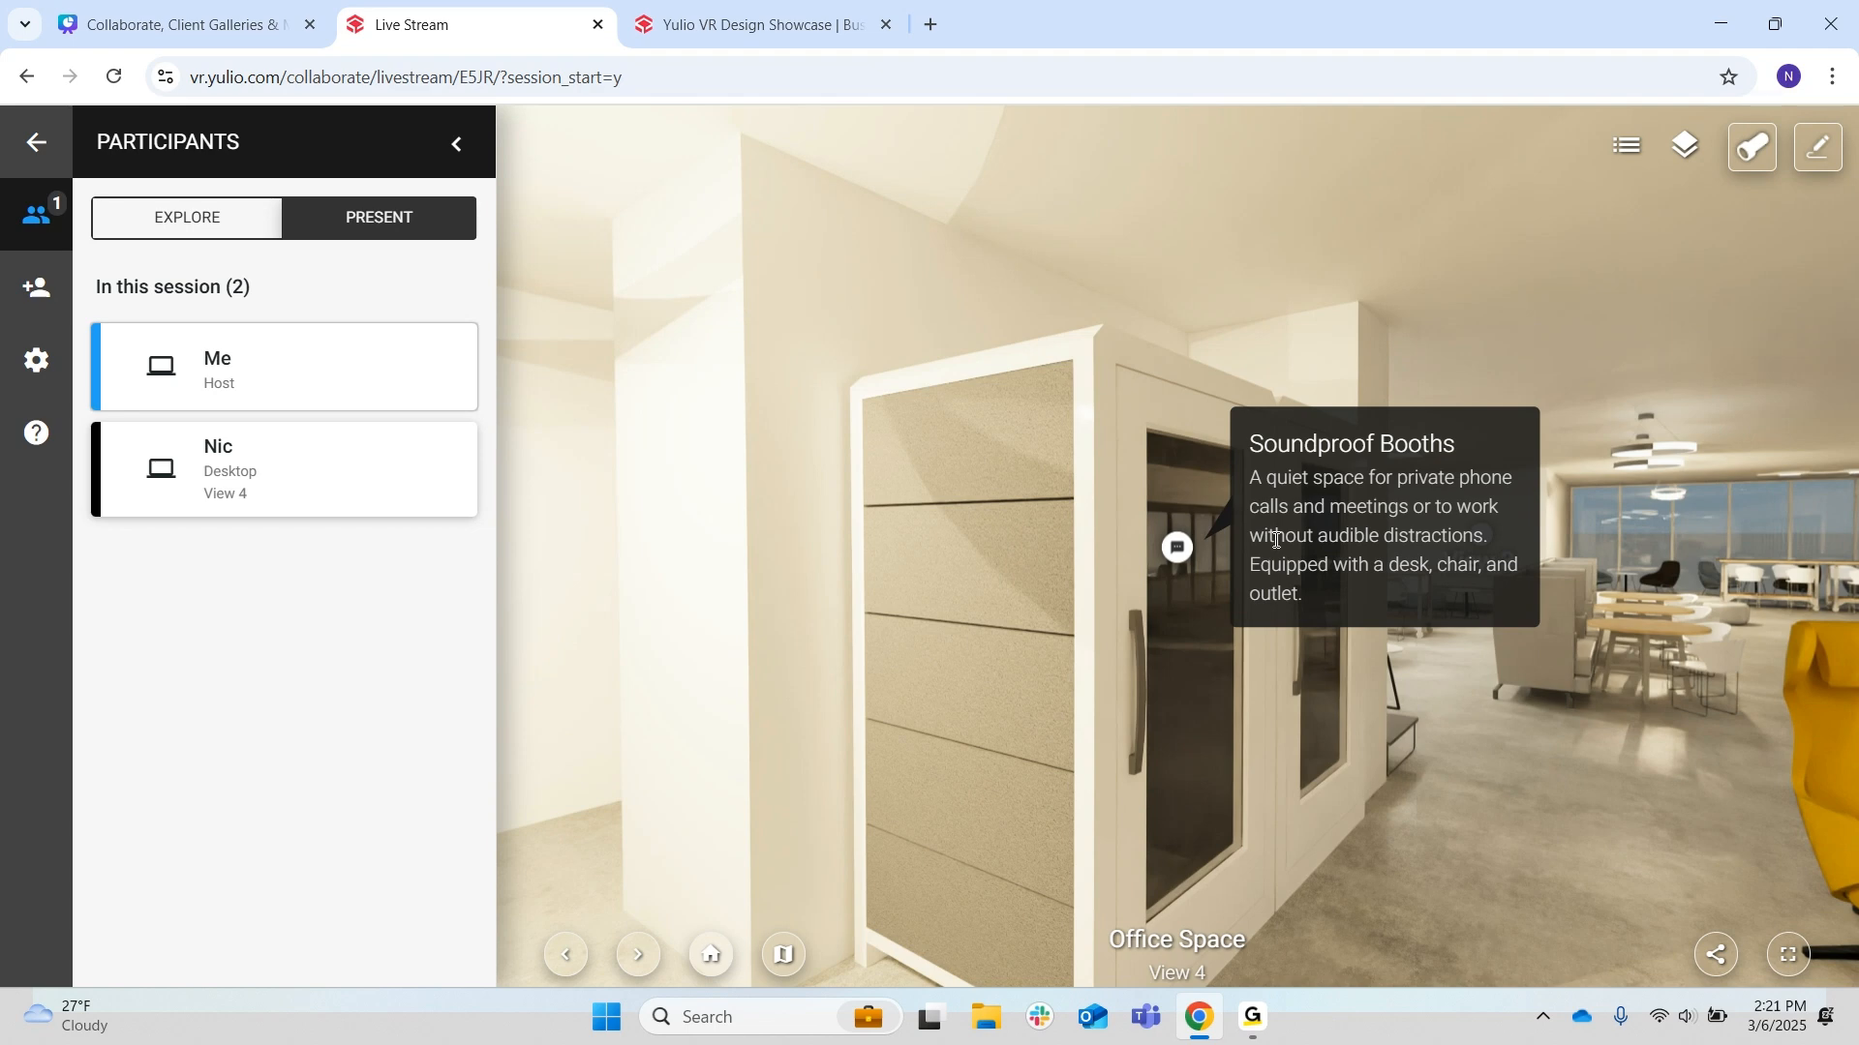
- Move the session to View 5 and open the Vari Task Chair image hotspot
drag(1256, 773, 857, 760)
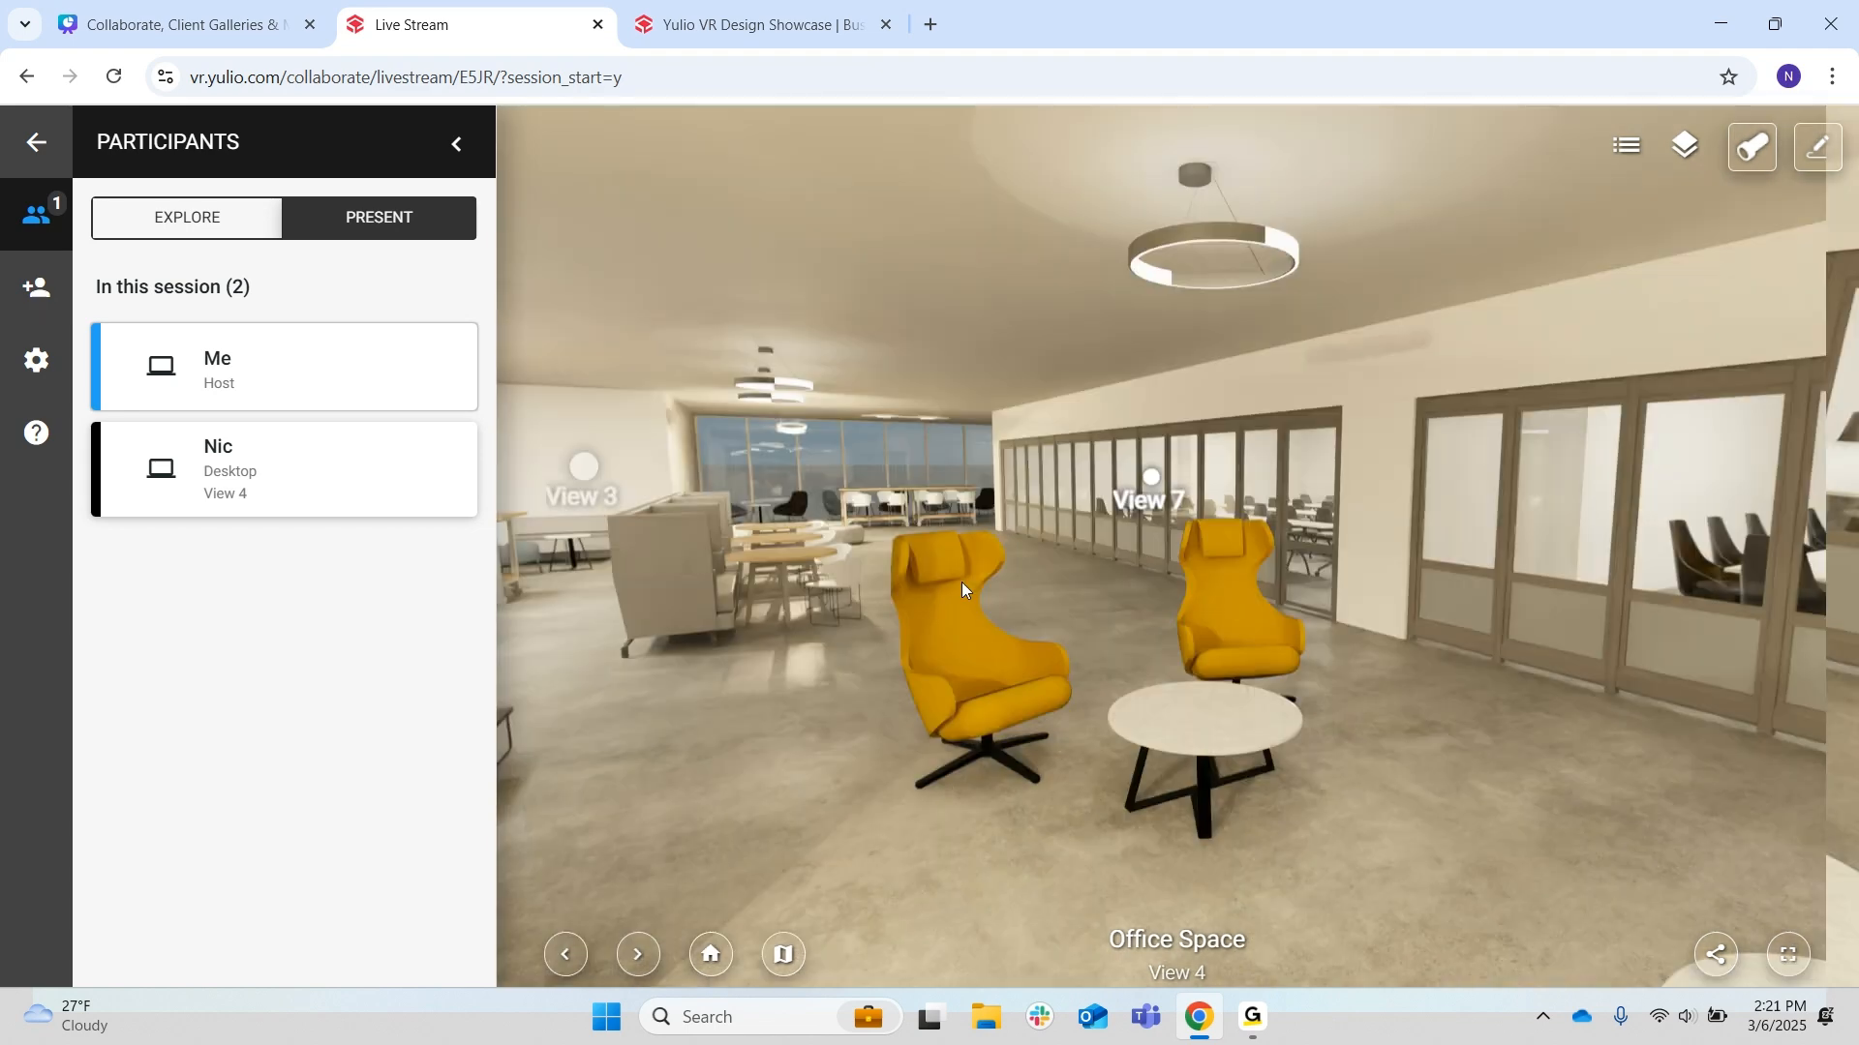
drag(961, 583, 799, 705)
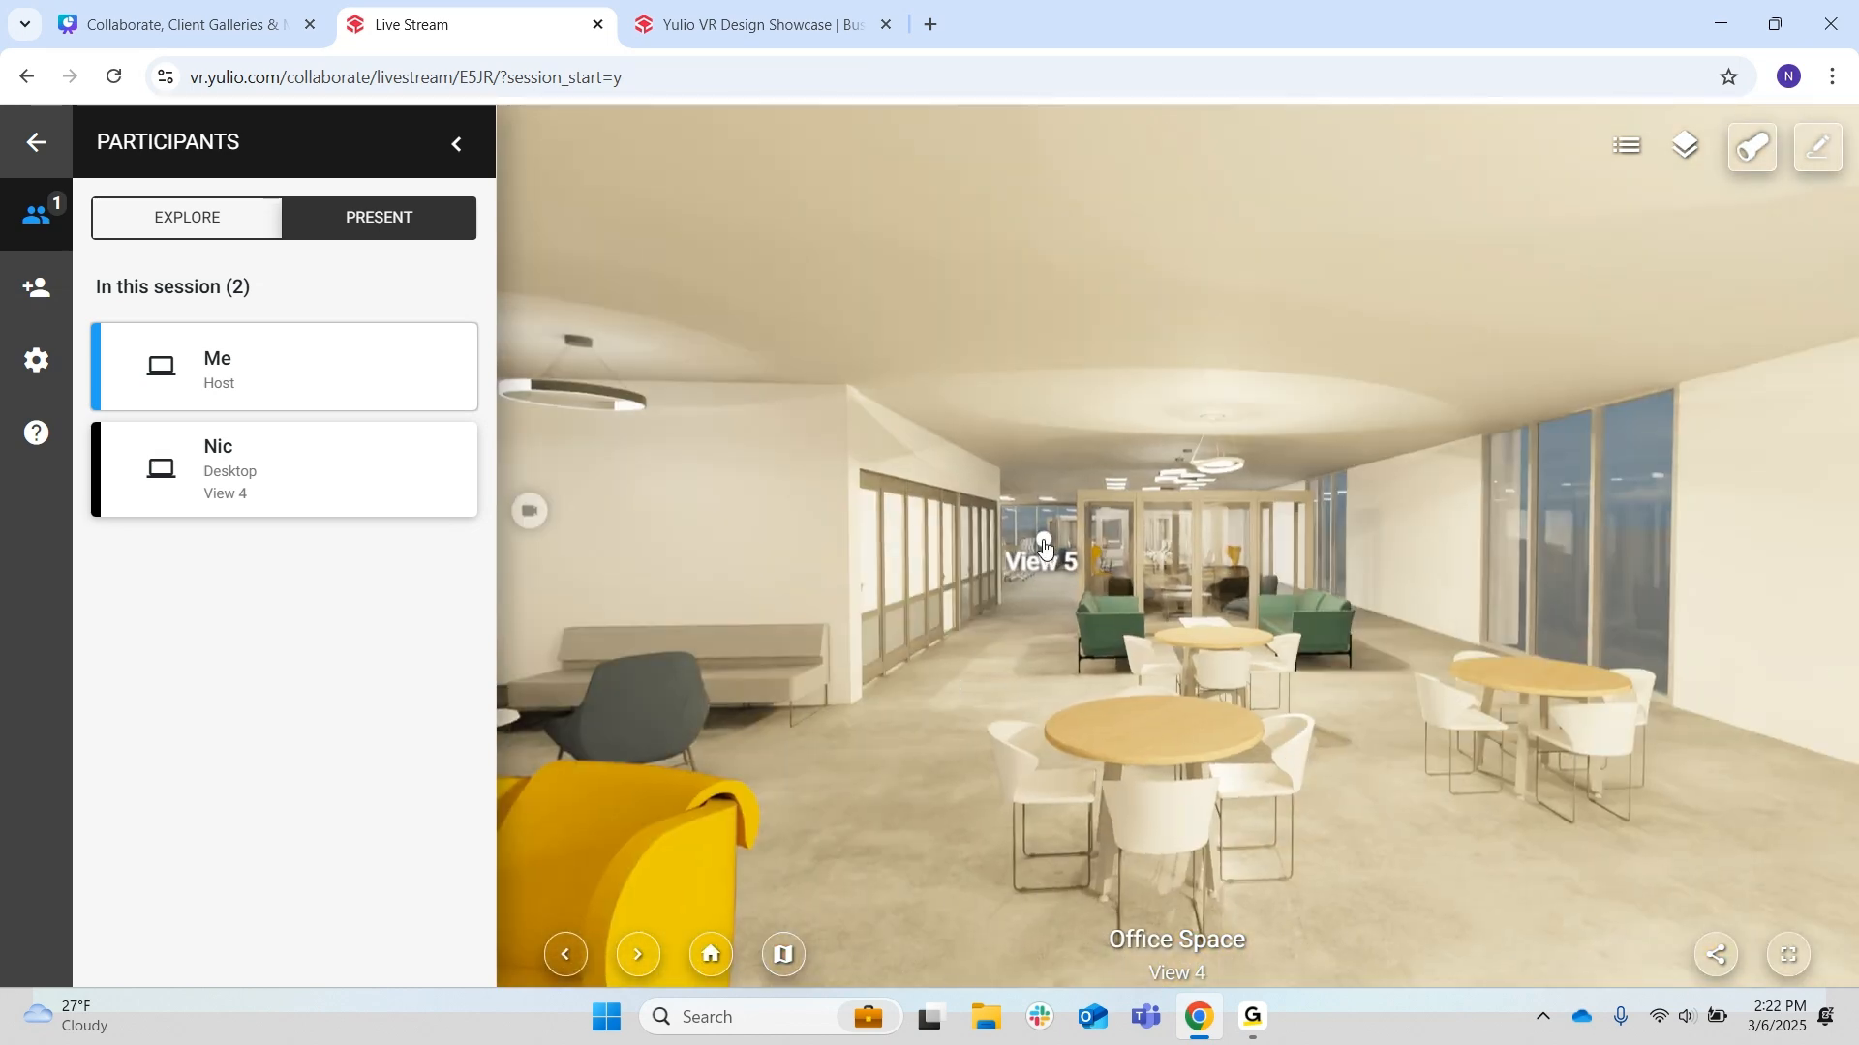
click(1042, 542)
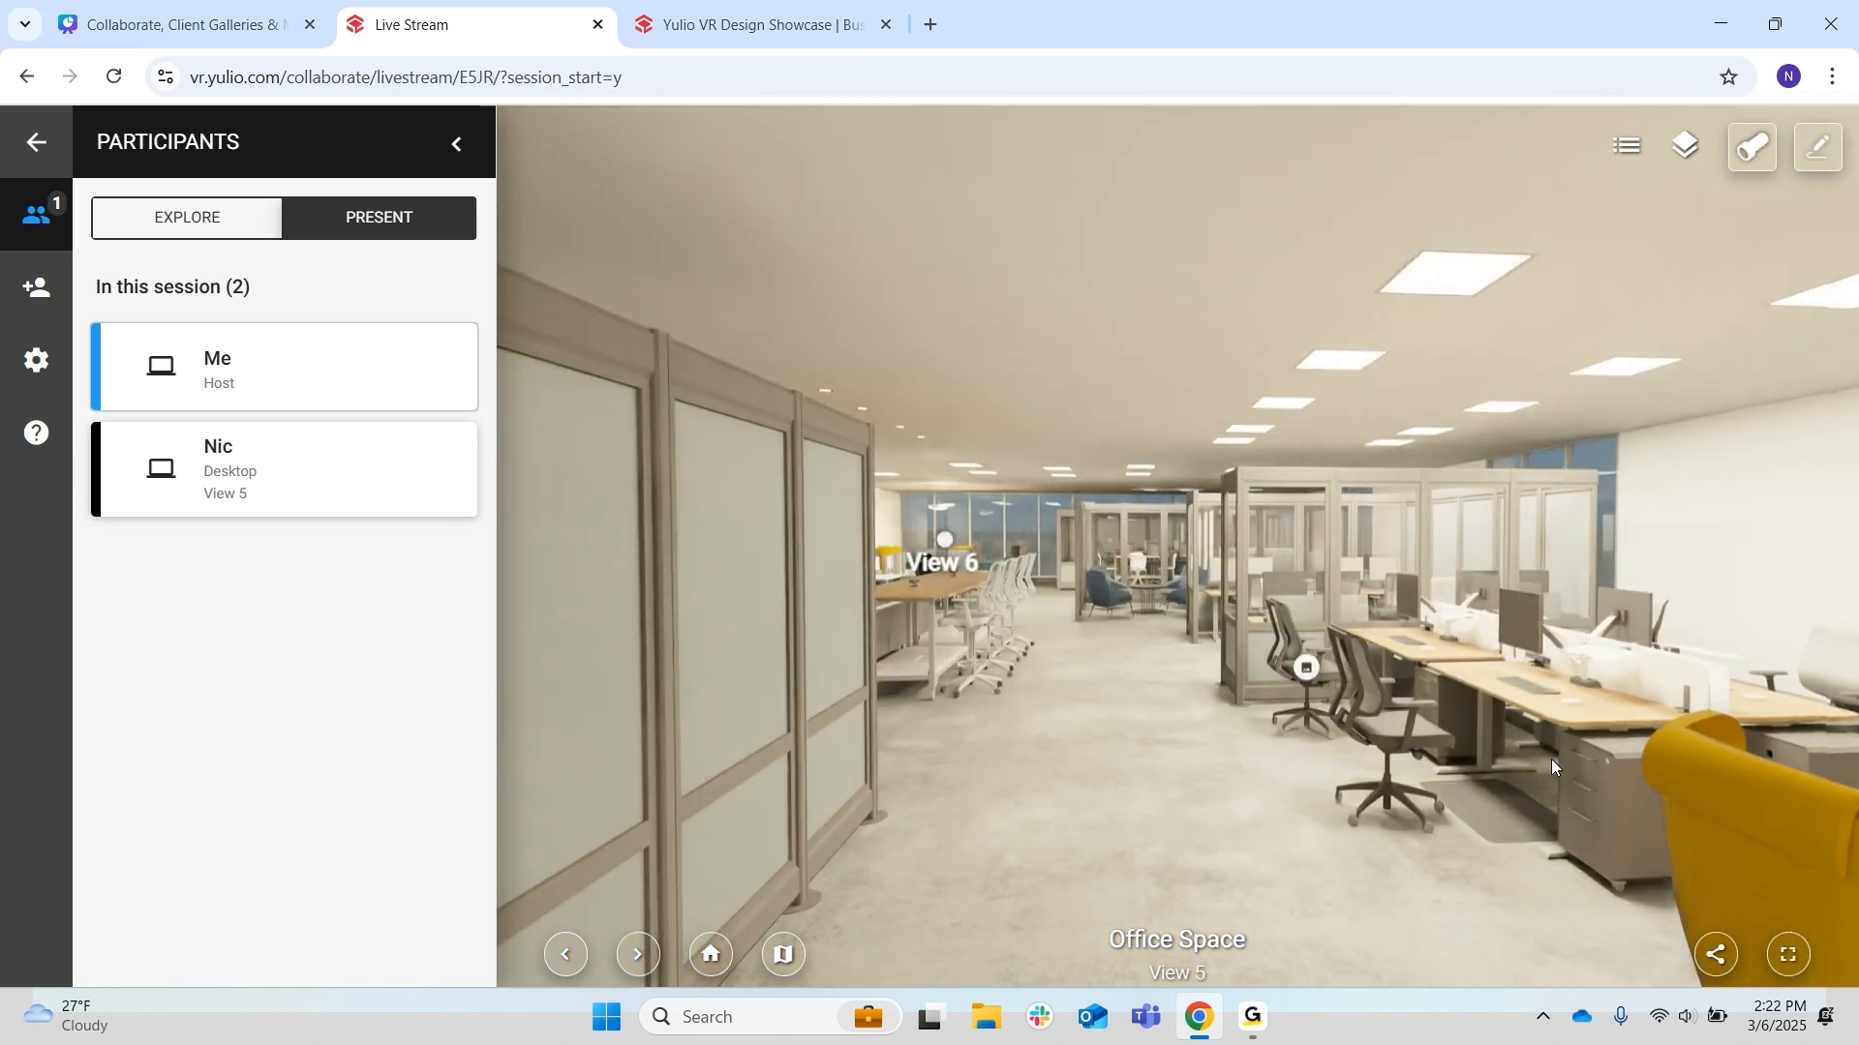
drag(1551, 759, 1297, 757)
click(1016, 670)
click(1017, 676)
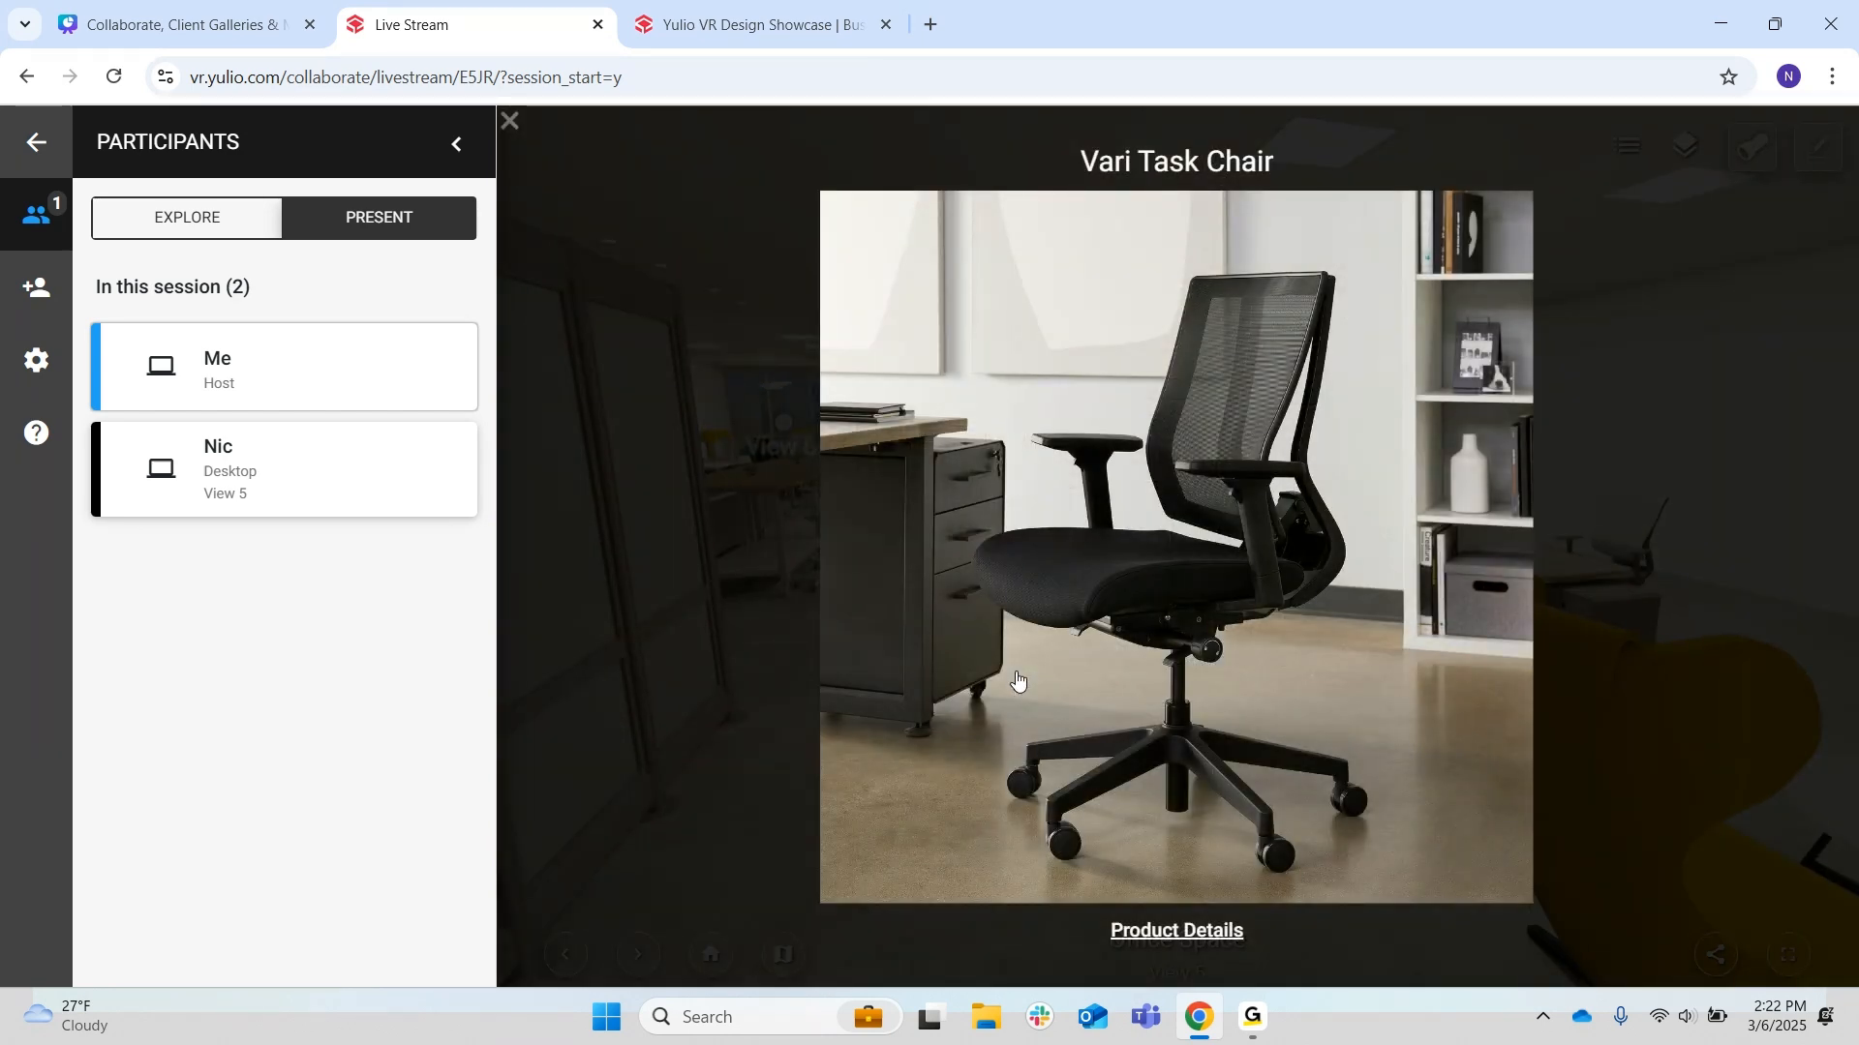
- Close the Vari Task Chair image and look around View 5 towards the yellow lounge chairs
click(757, 665)
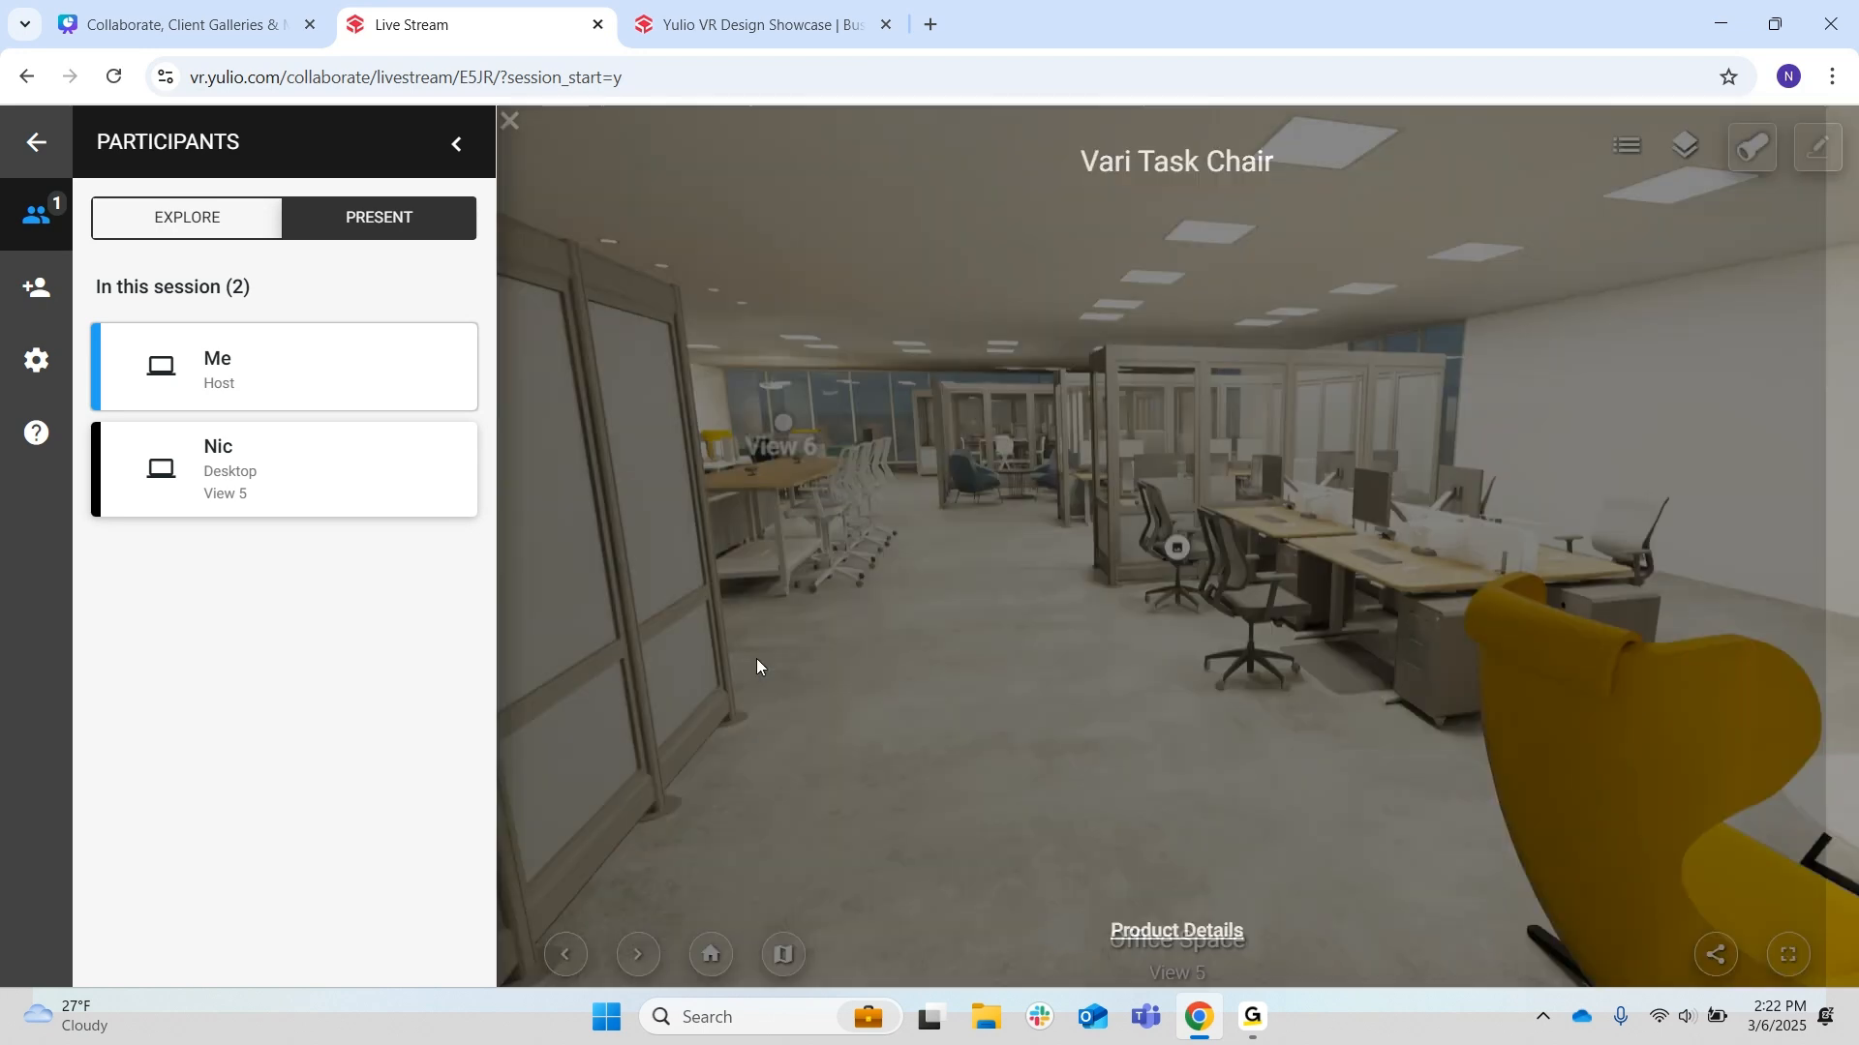
drag(1288, 655, 1007, 811)
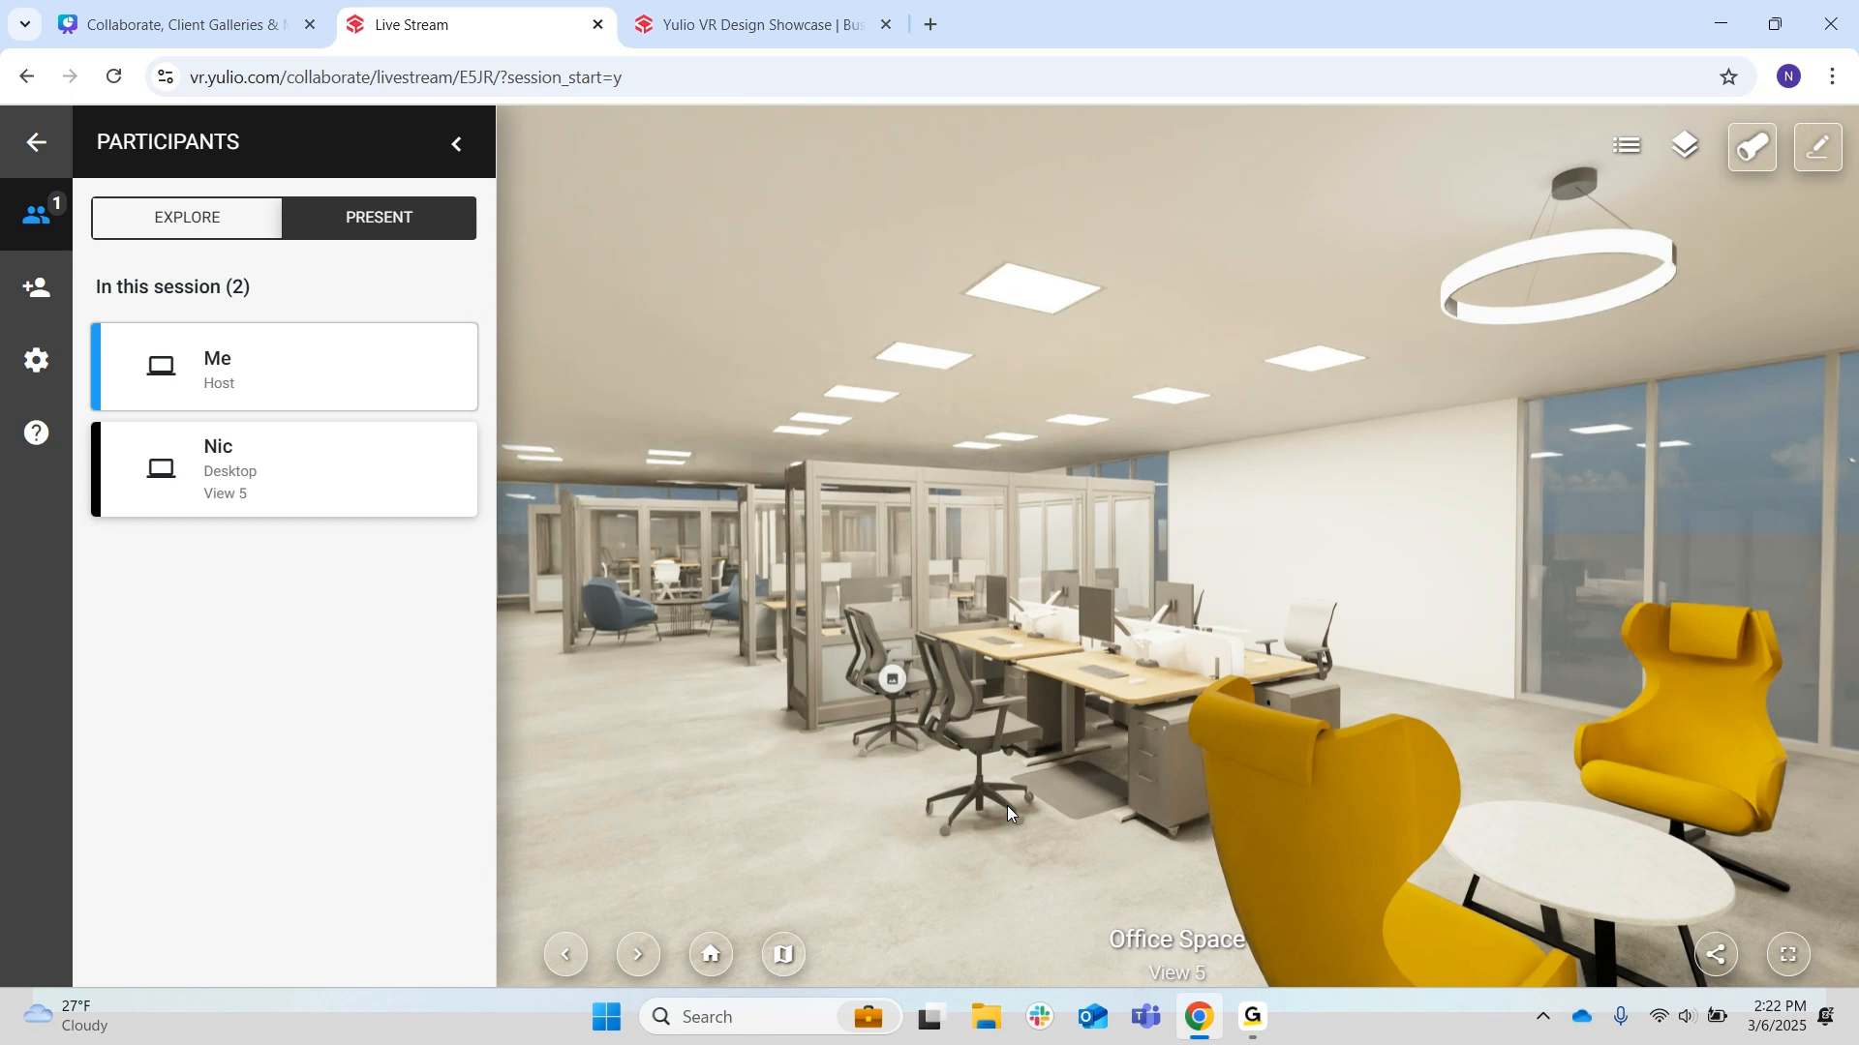
- Look through the Scenes list and the project selection list, leaving both without selecting anything
click(1629, 149)
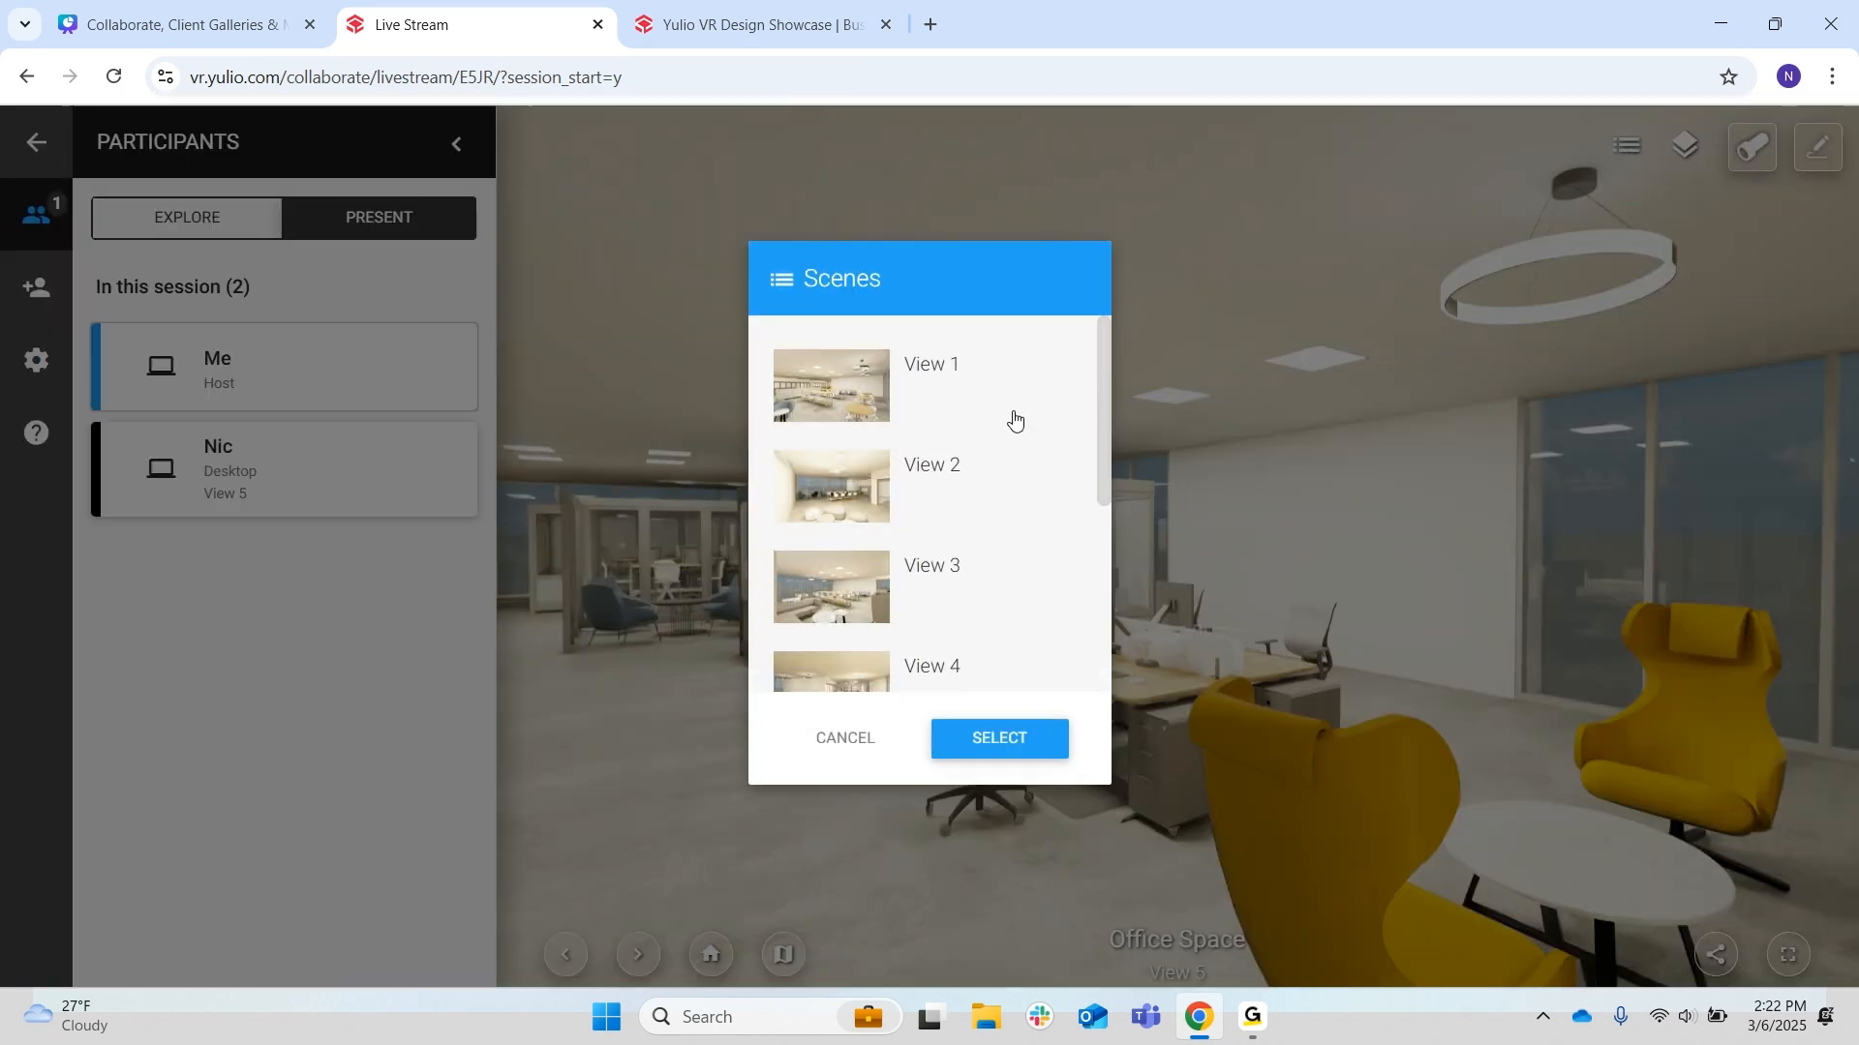
scroll(974, 552, down, 3)
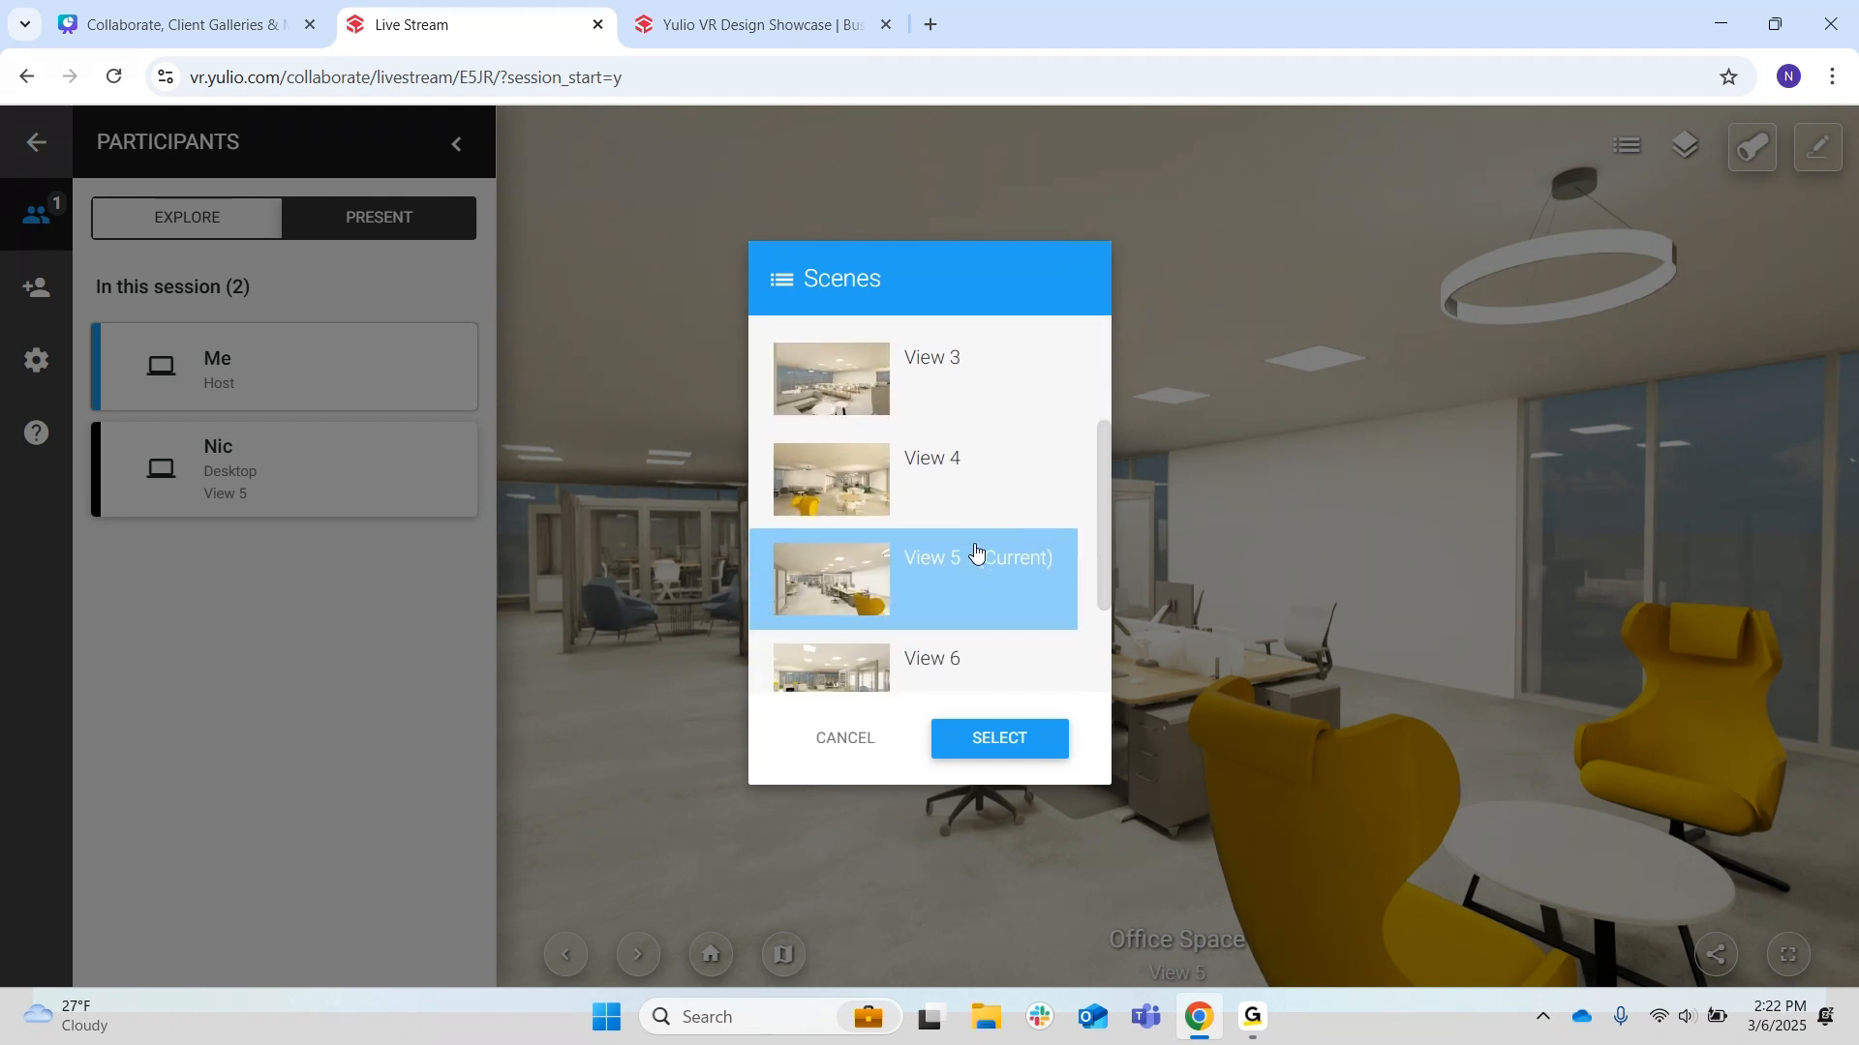
scroll(976, 552, down, 2)
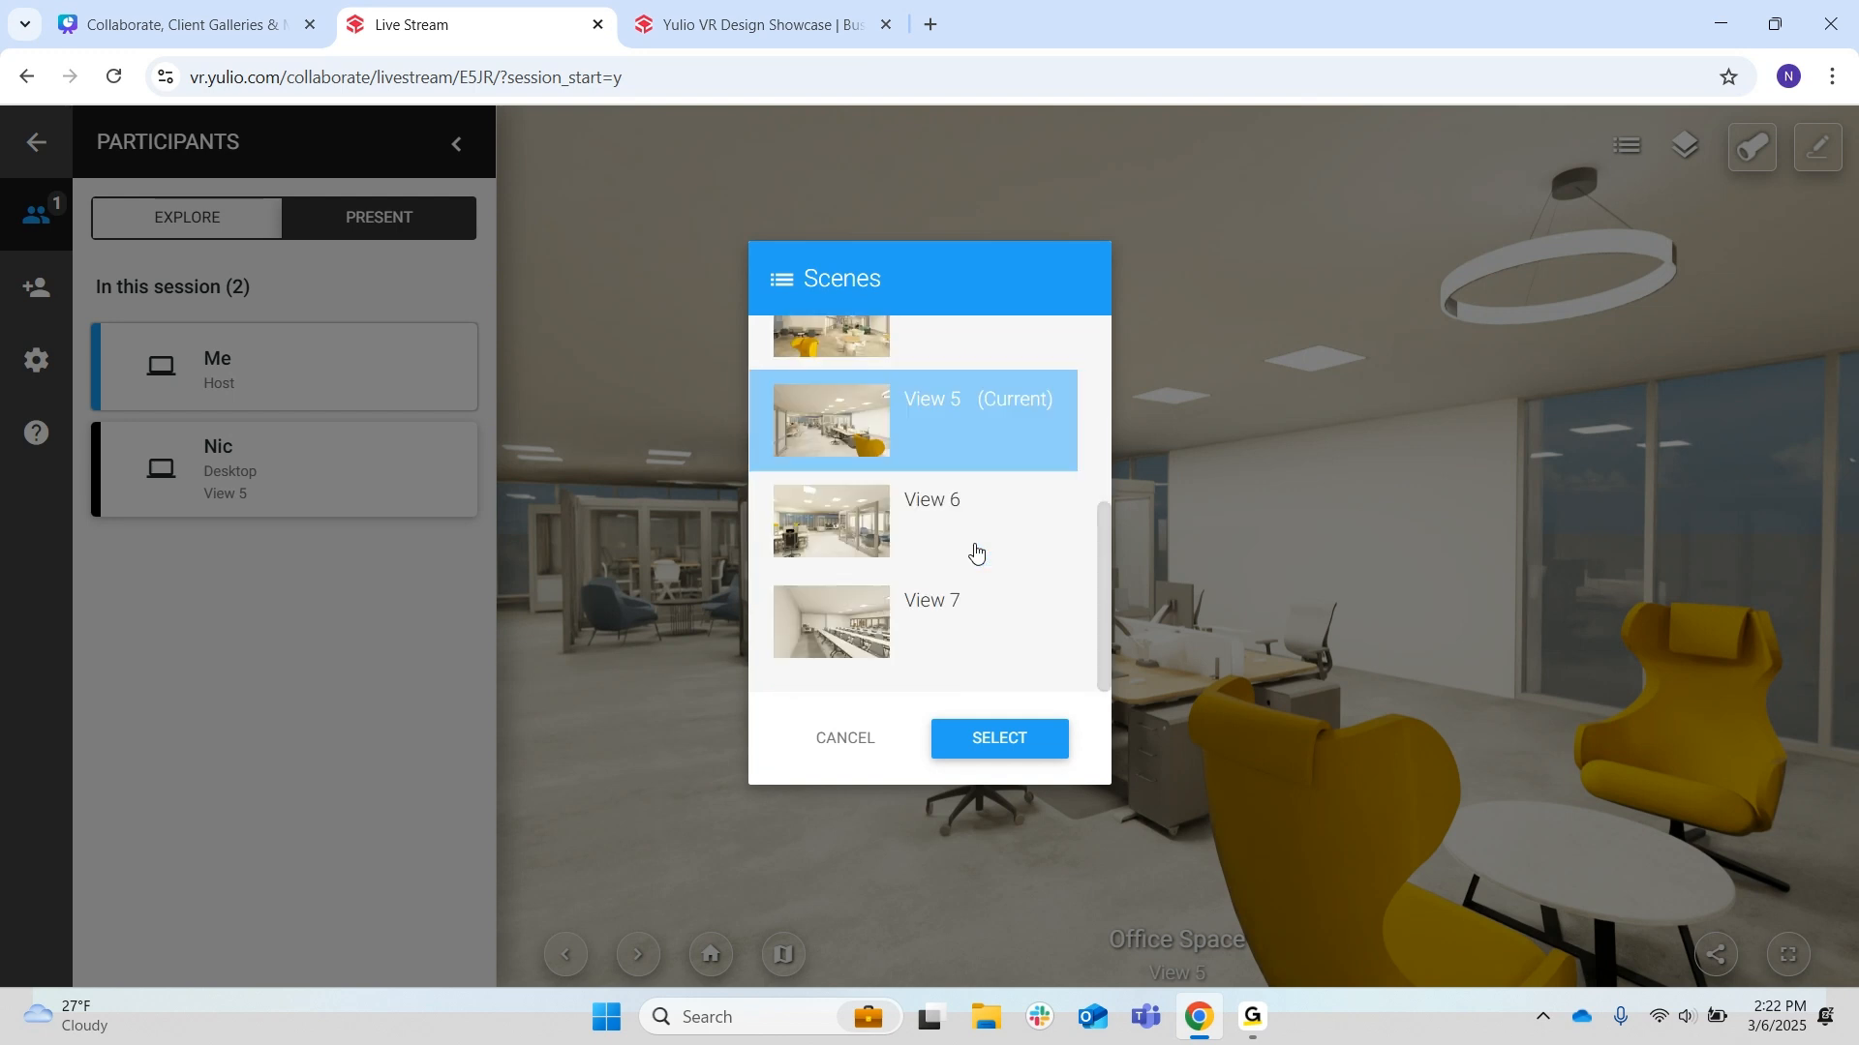
scroll(976, 552, up, 5)
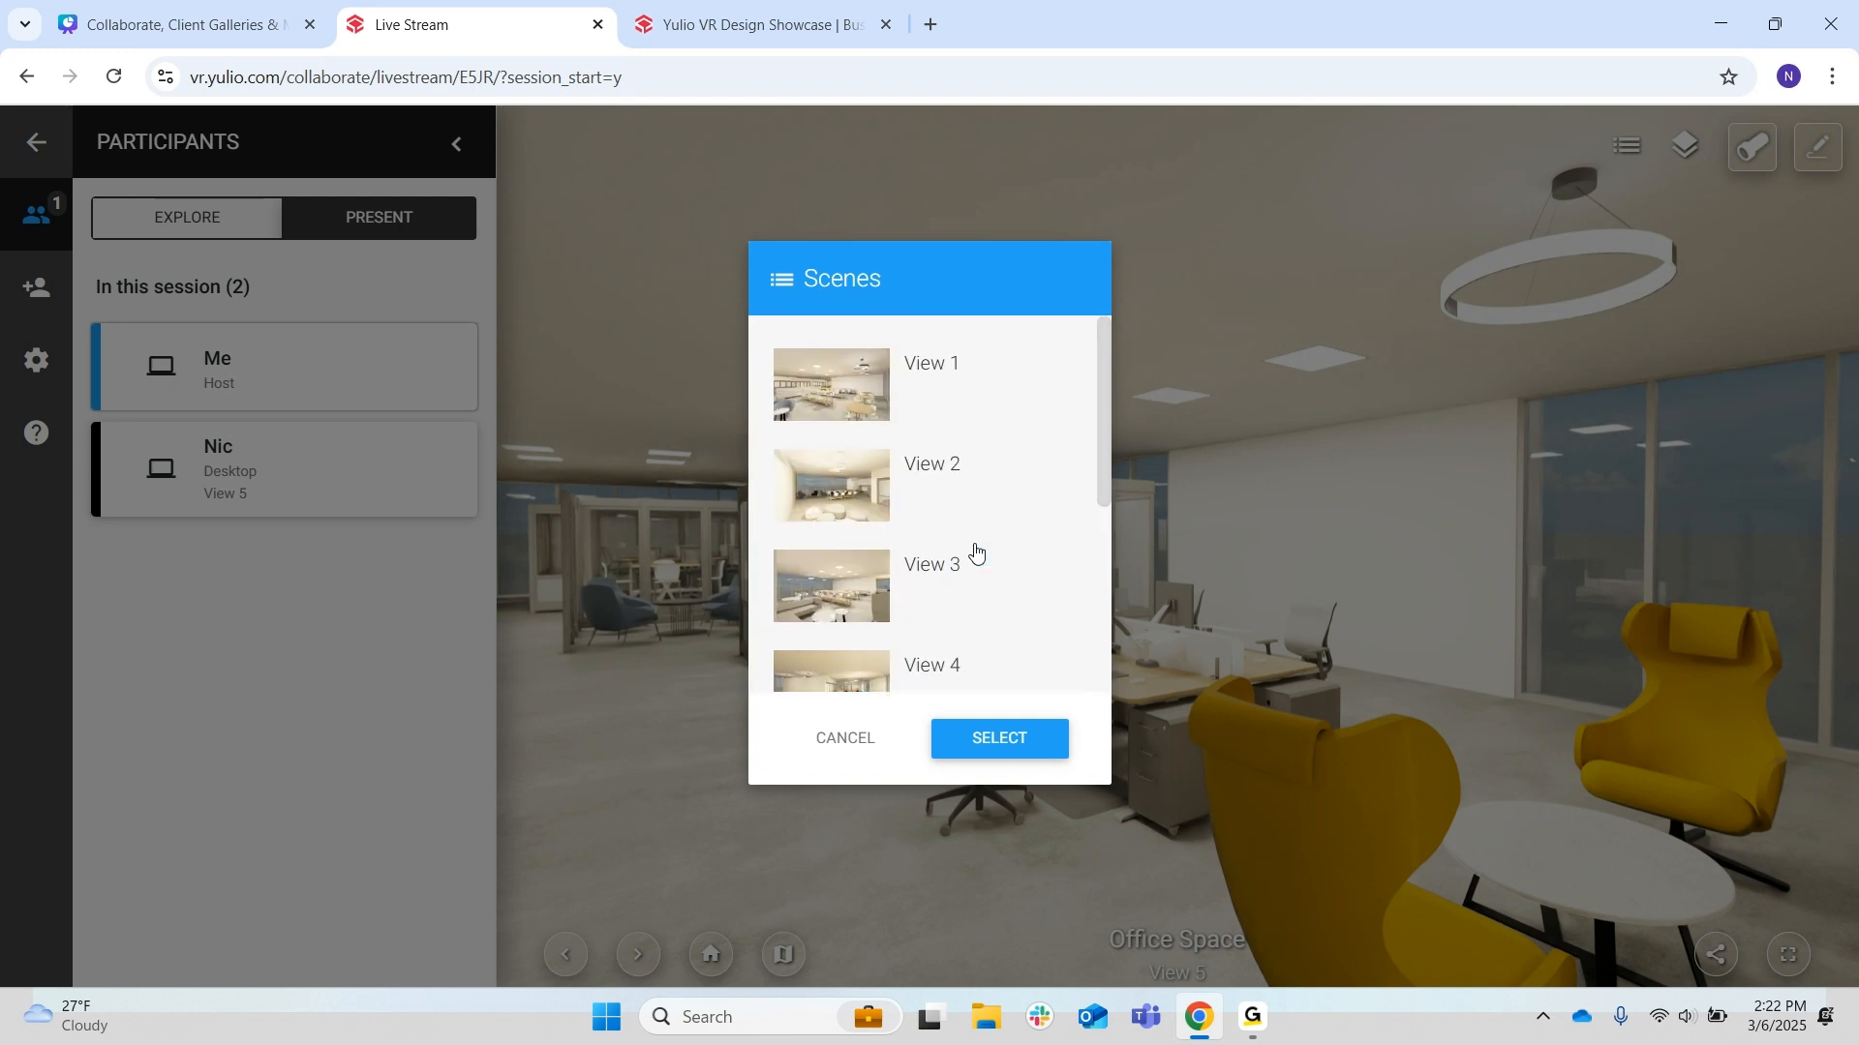
click(842, 747)
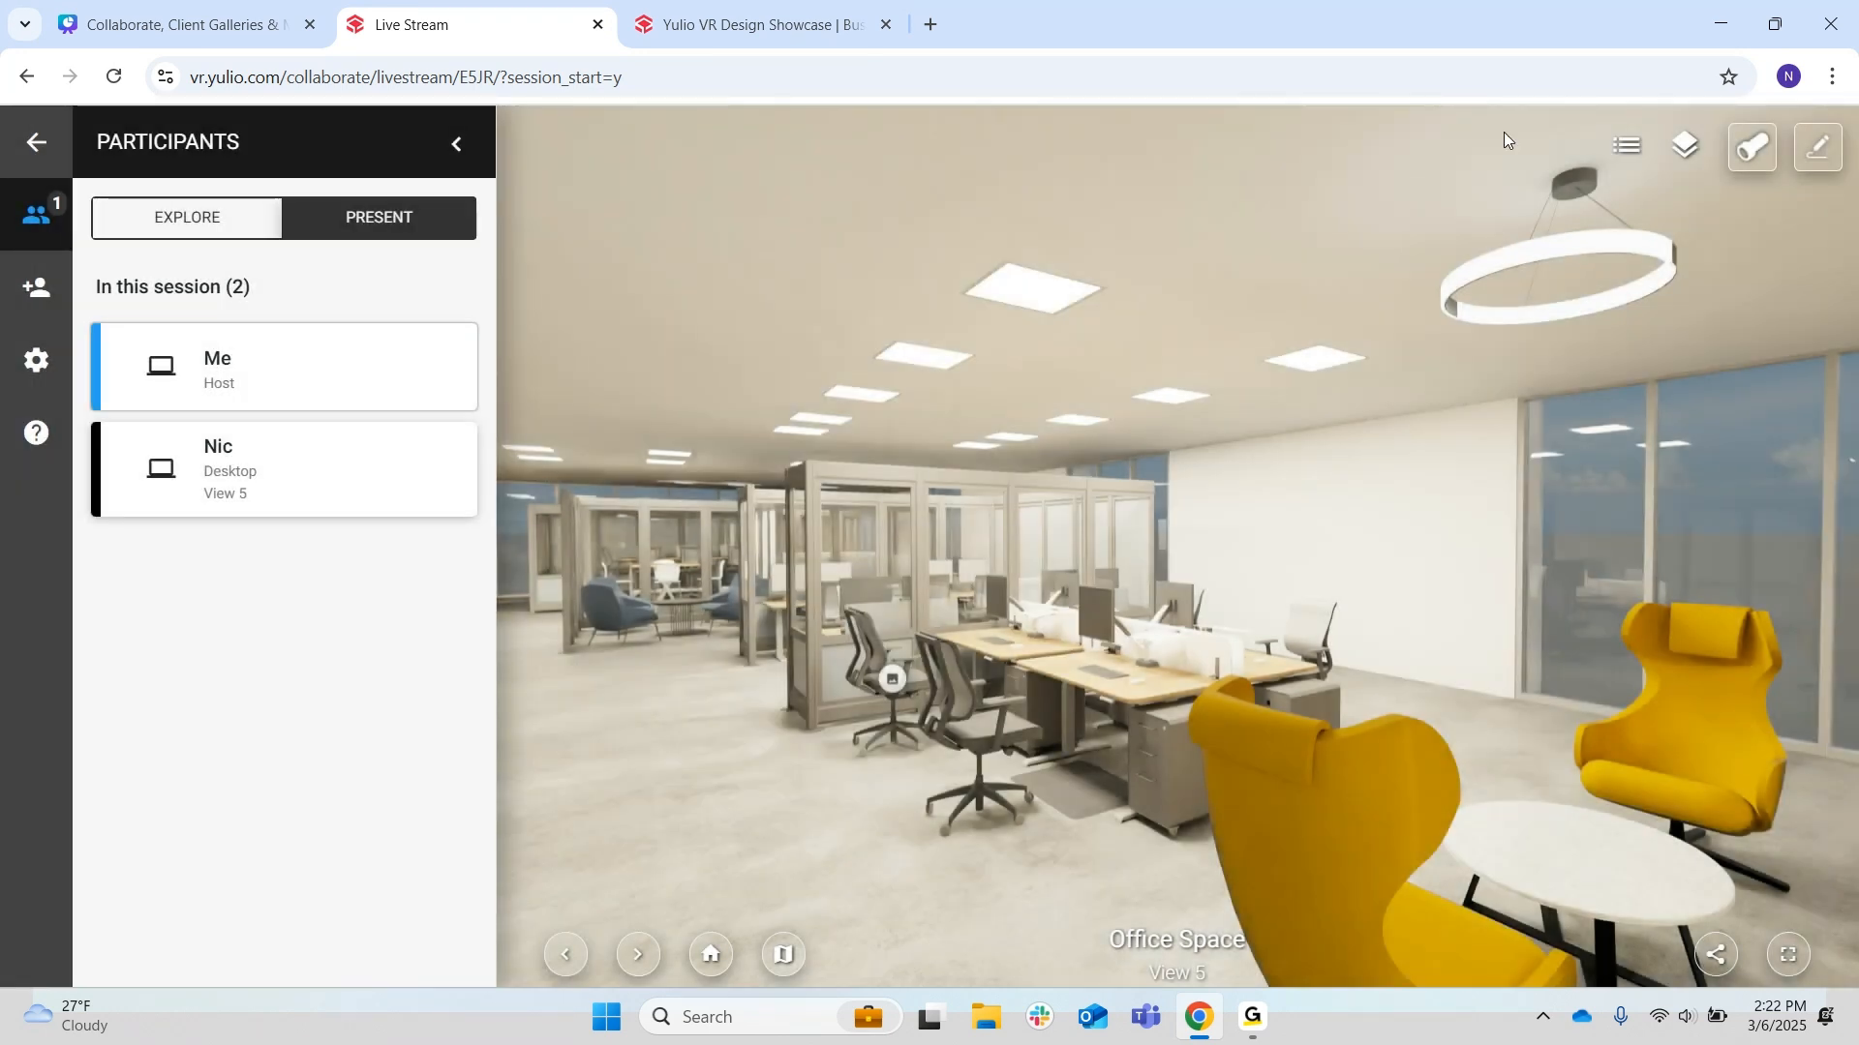
click(1694, 161)
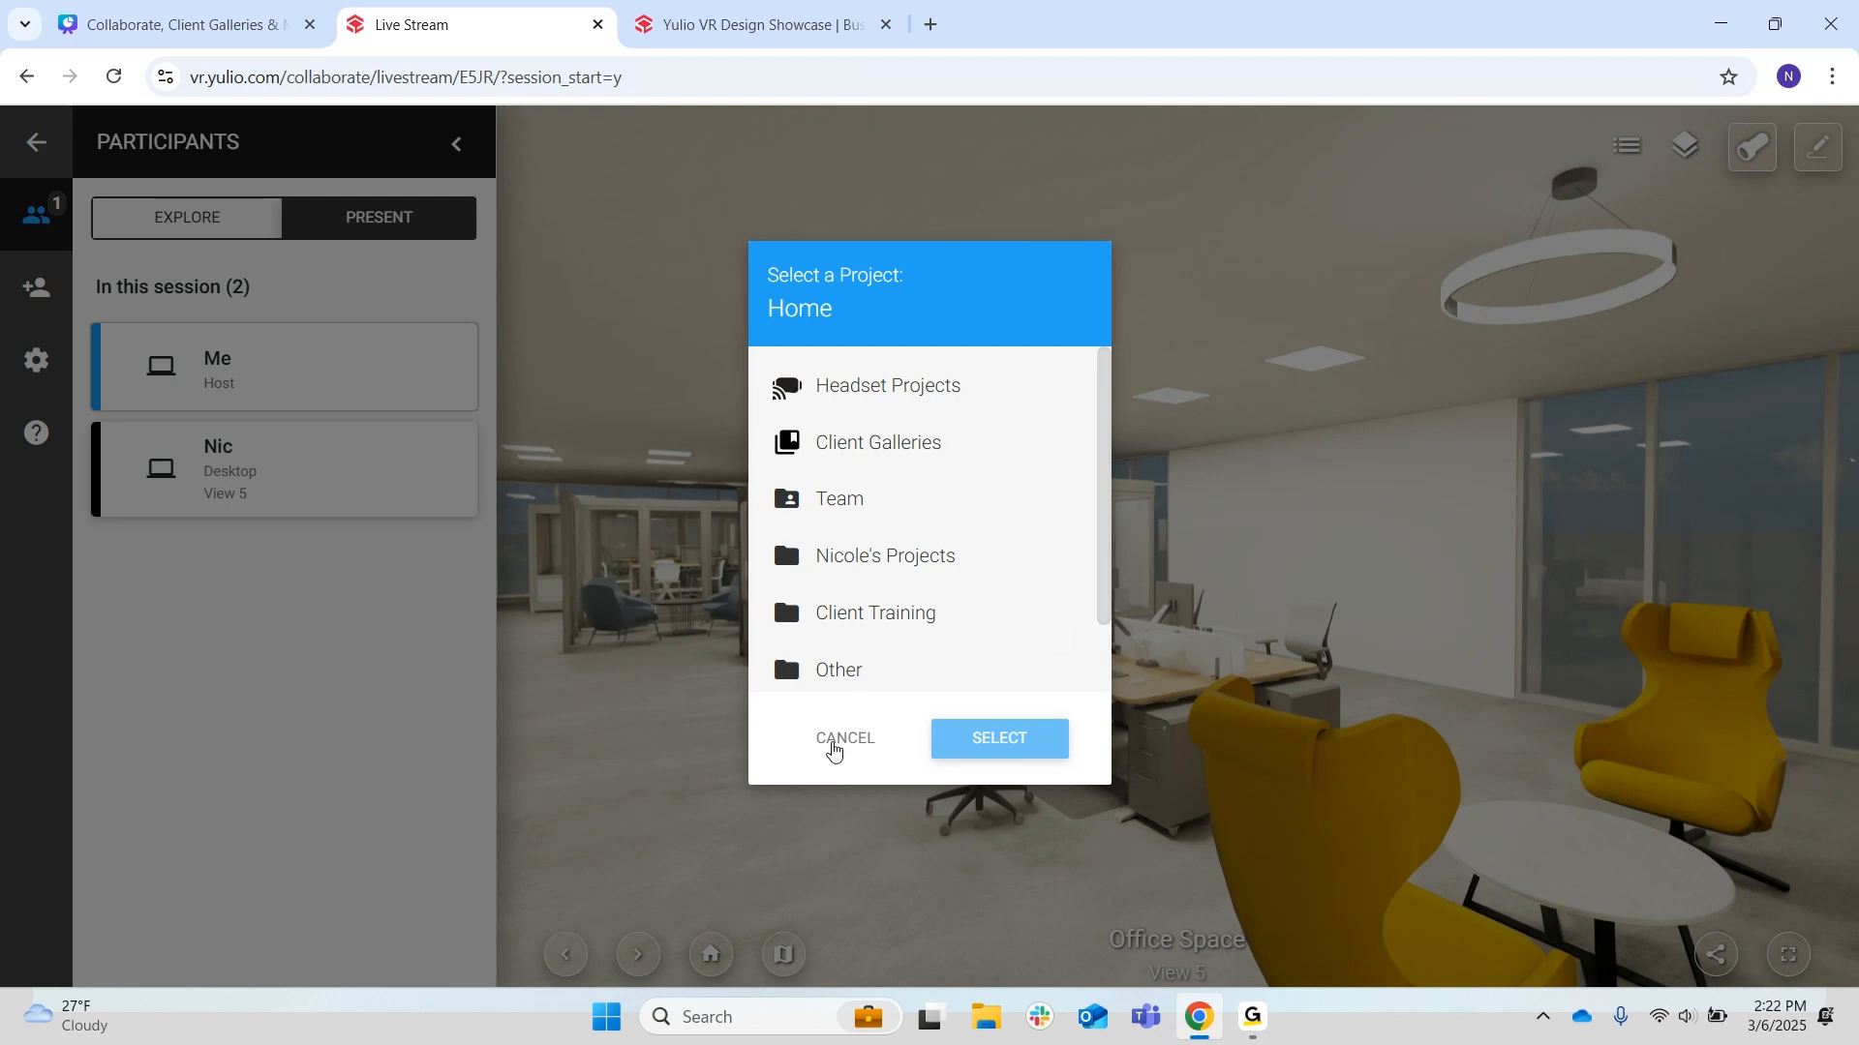
click(833, 751)
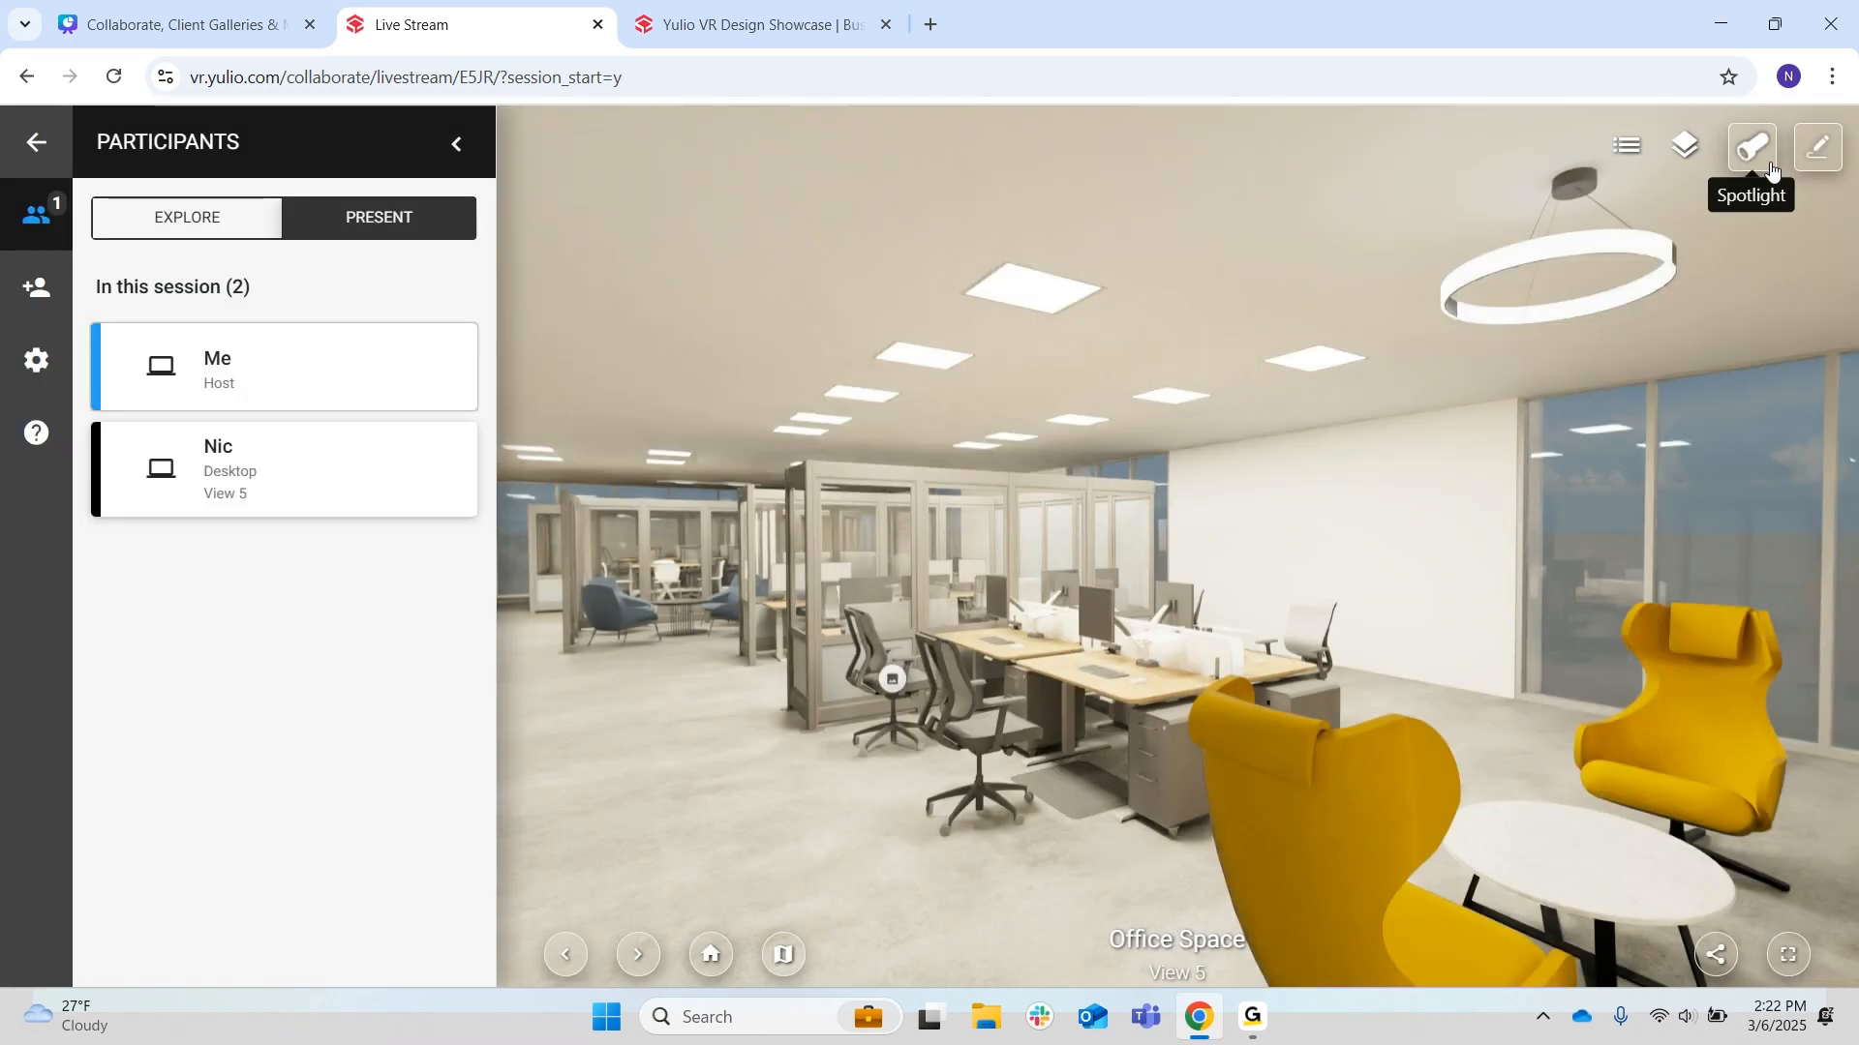
- Draw a red X over the far yellow lounge chair in View 5 with the Pen Tool
click(1822, 150)
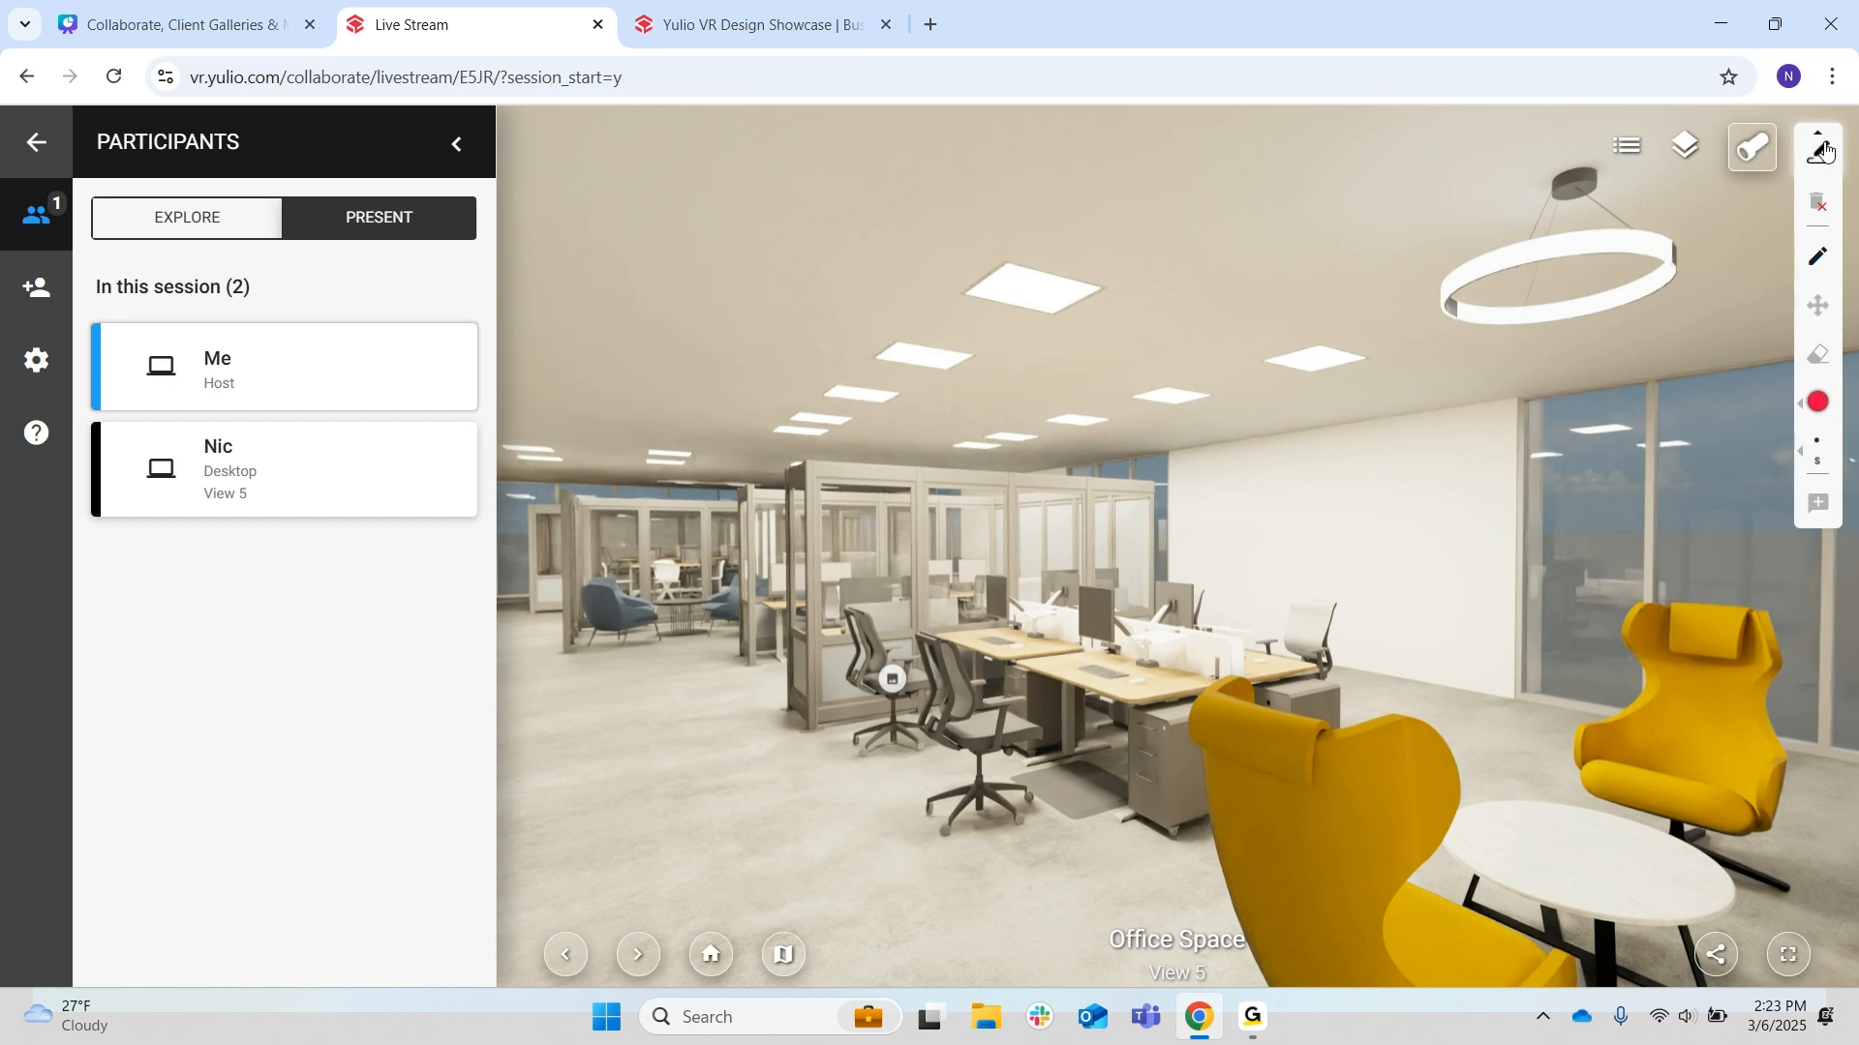
click(1822, 149)
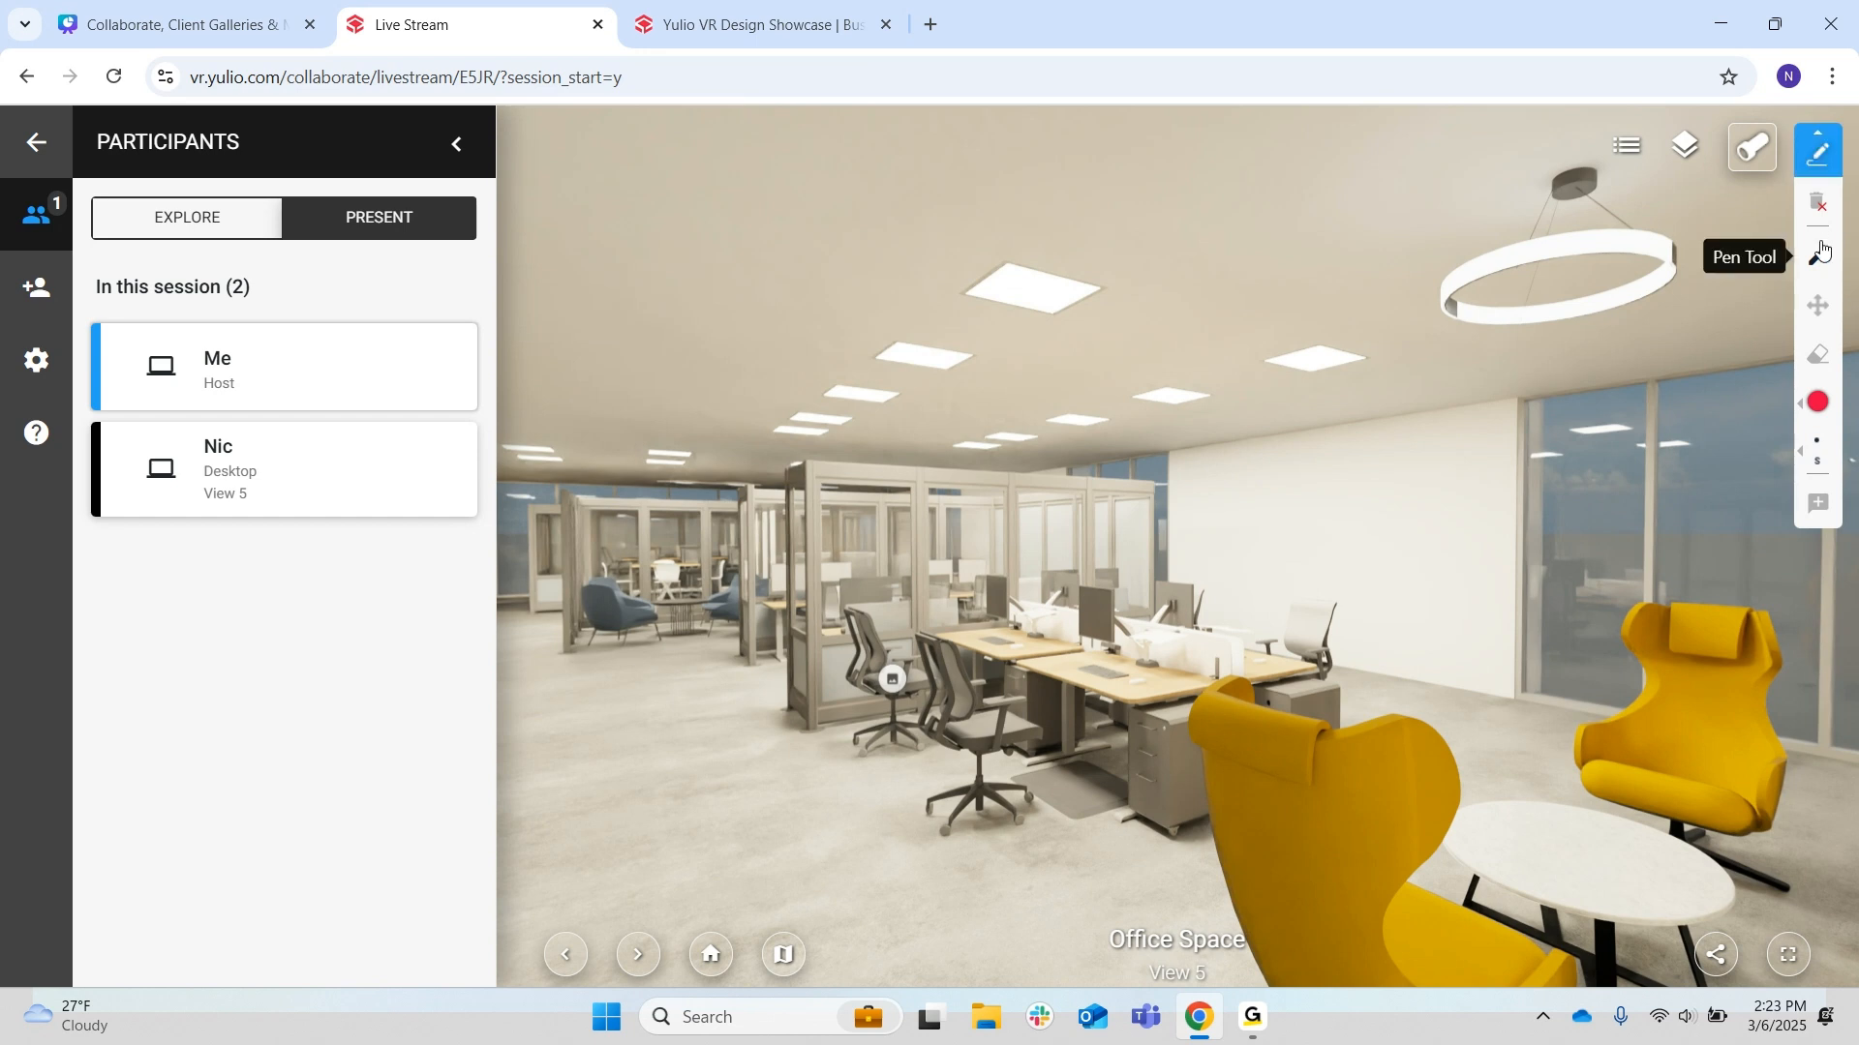
click(1824, 258)
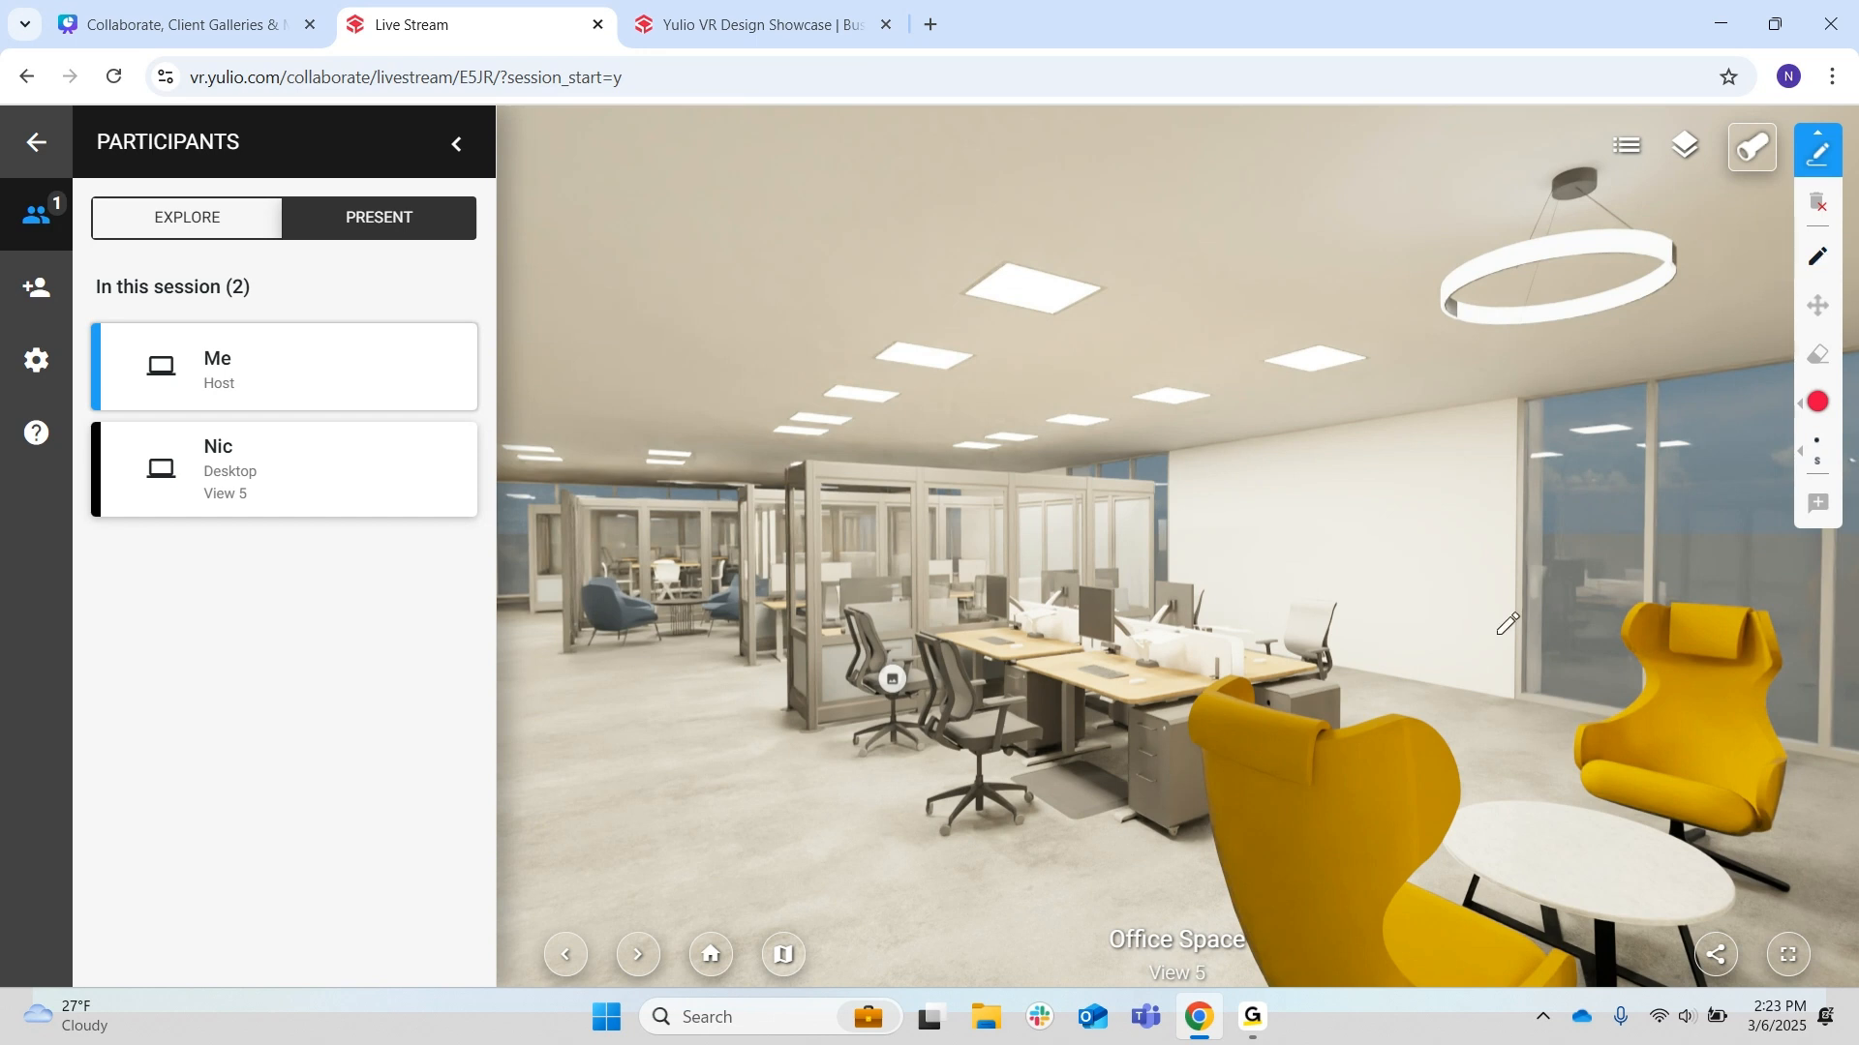
drag(1651, 699, 1762, 784)
drag(1746, 688, 1673, 789)
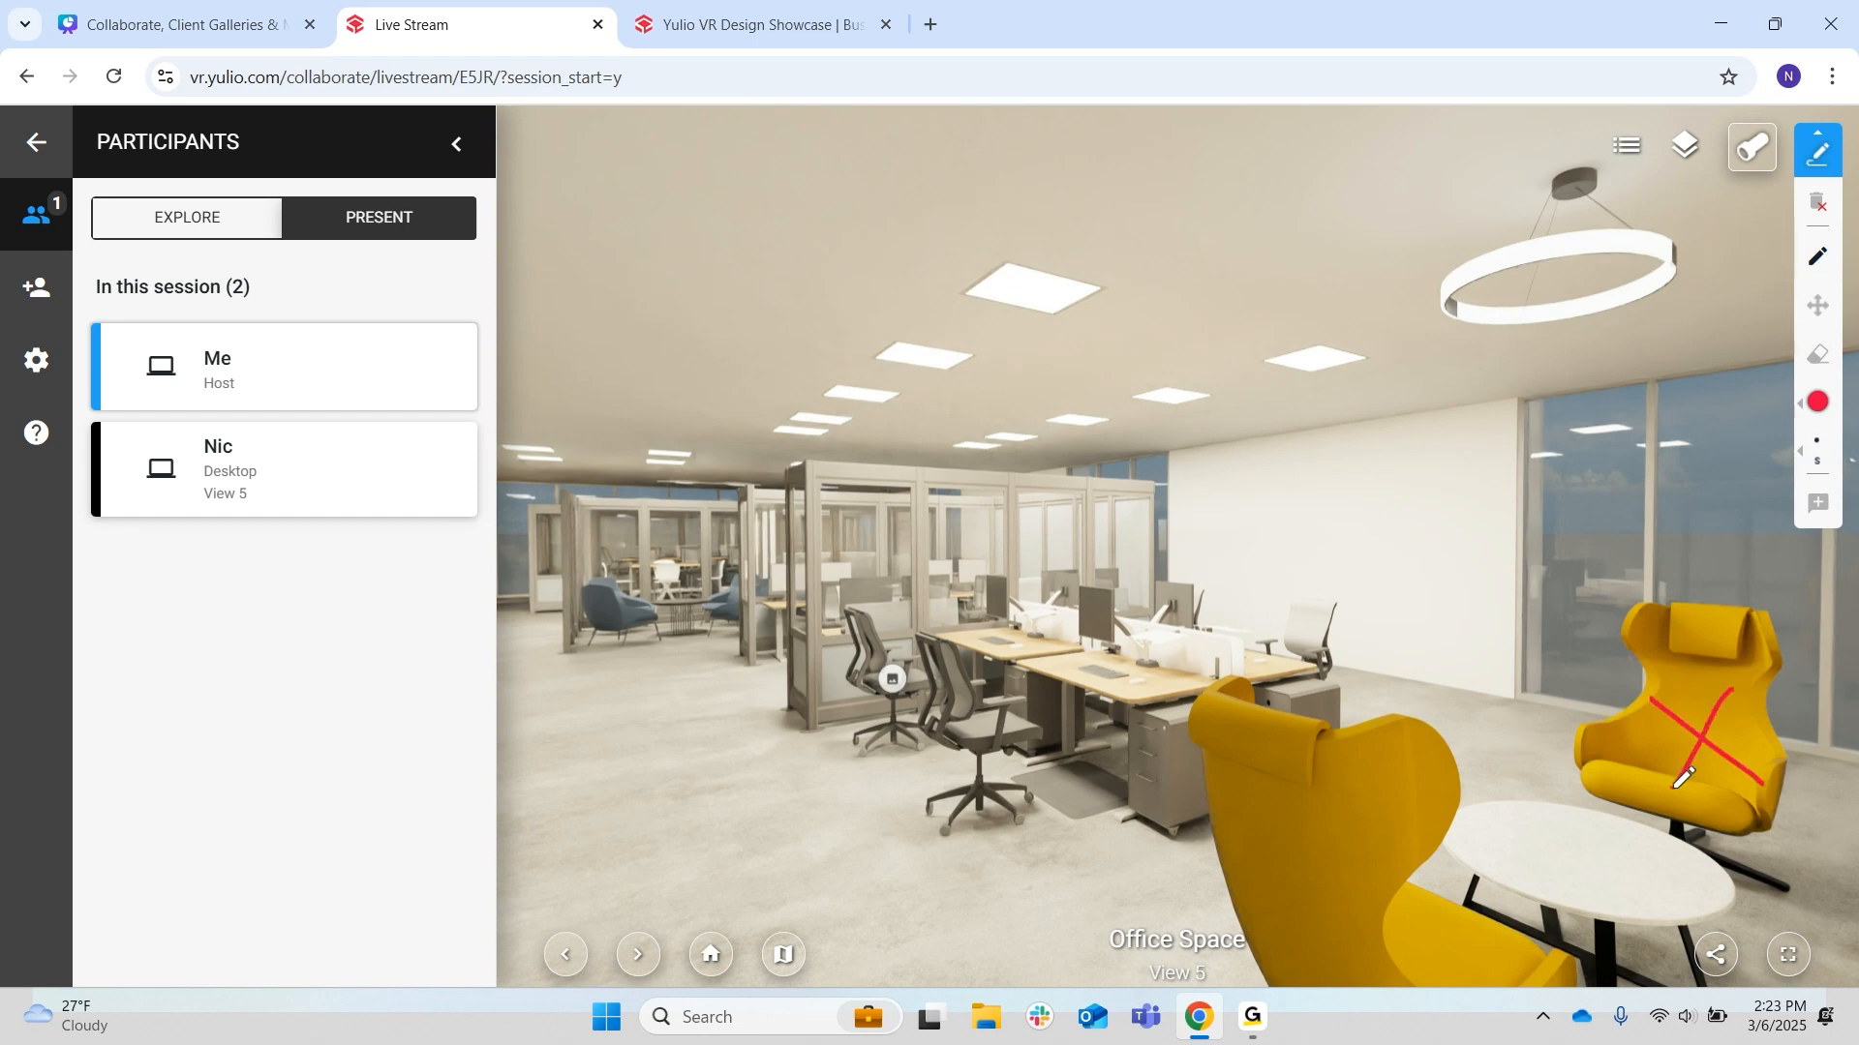
- Place a text comment reading "Change flooring" on the floor in View 5, save it and show it to the participants
click(1819, 516)
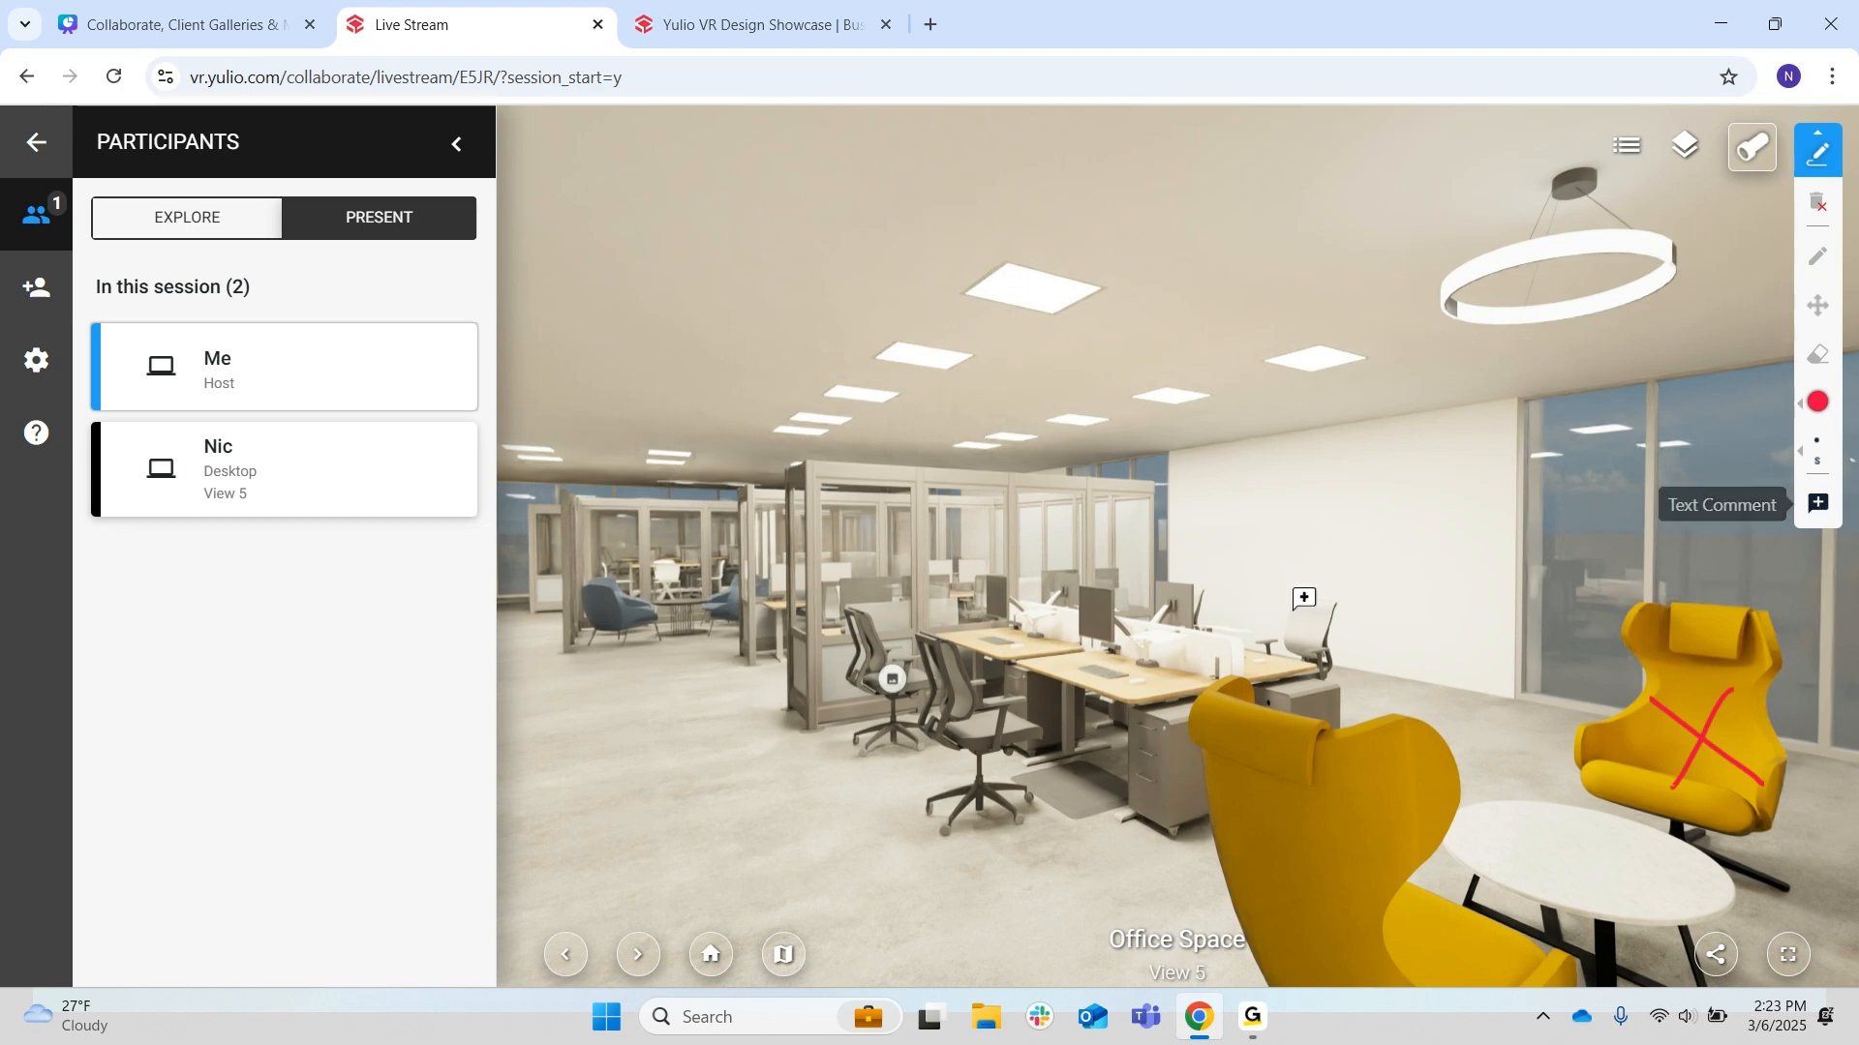
click(744, 767)
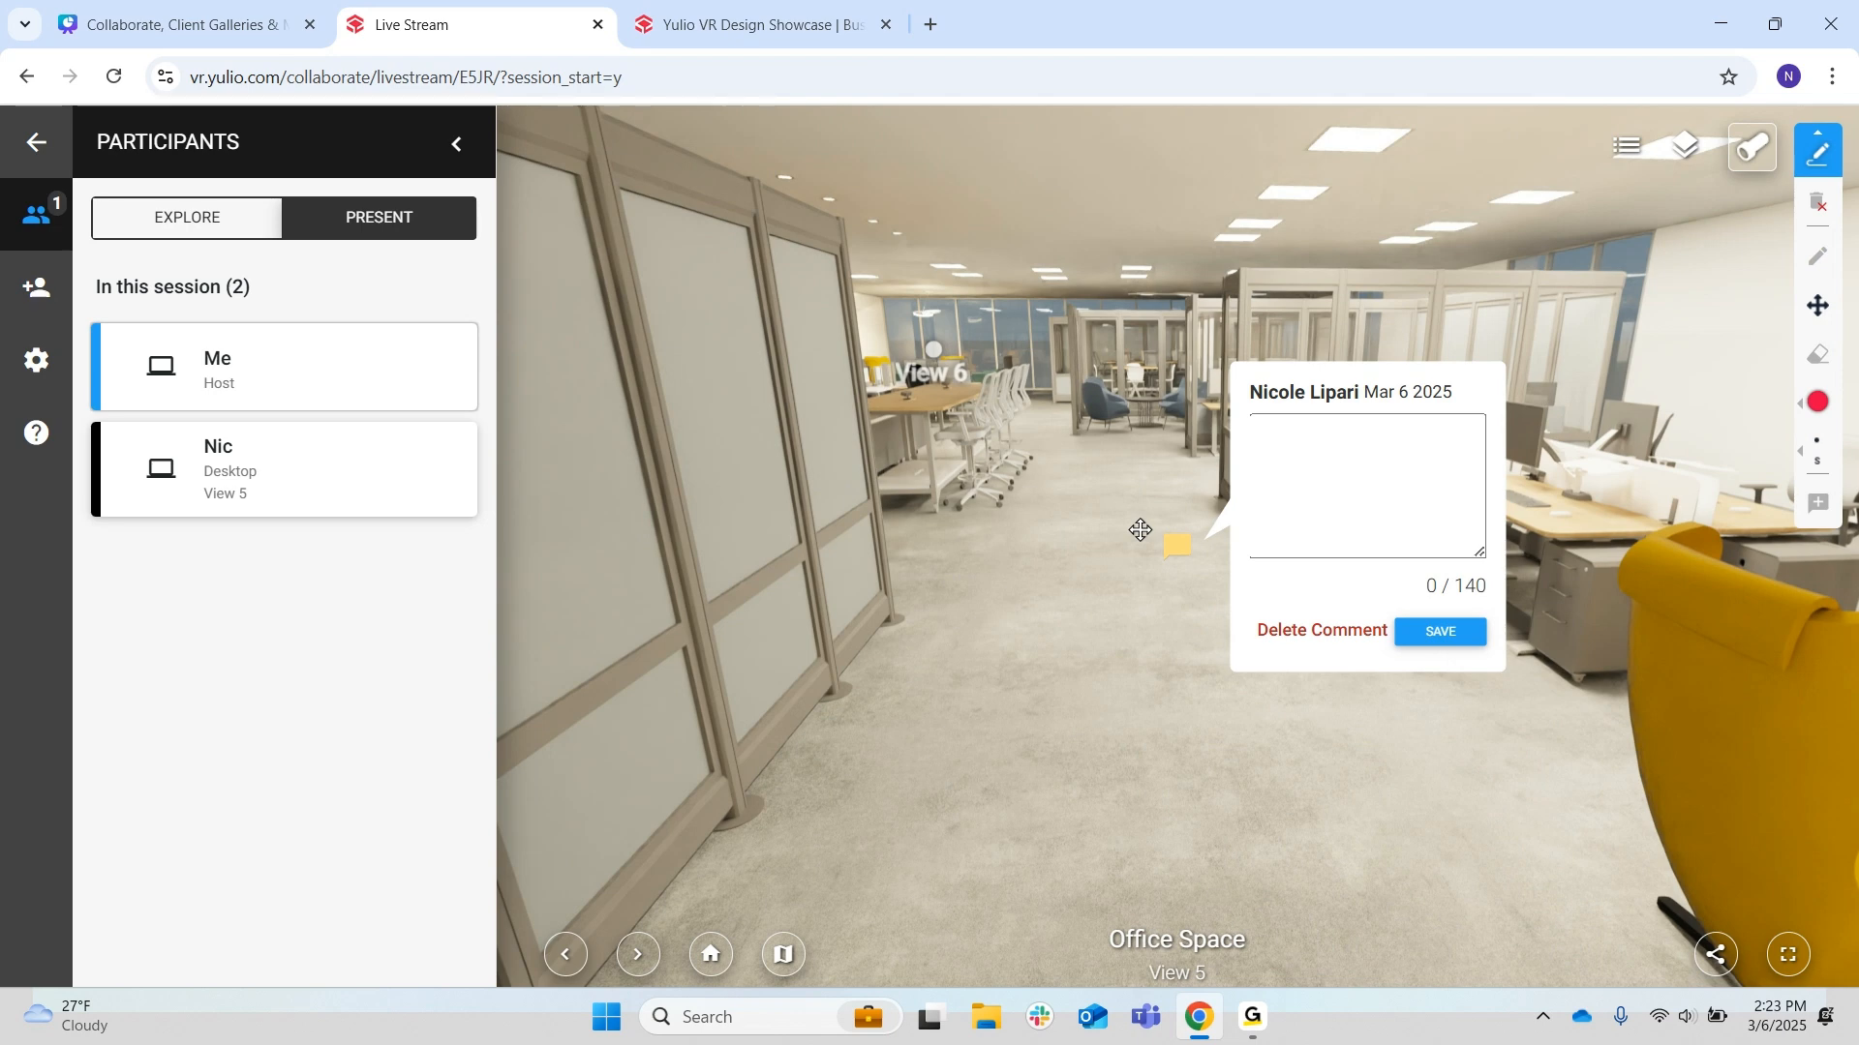
click(1302, 474)
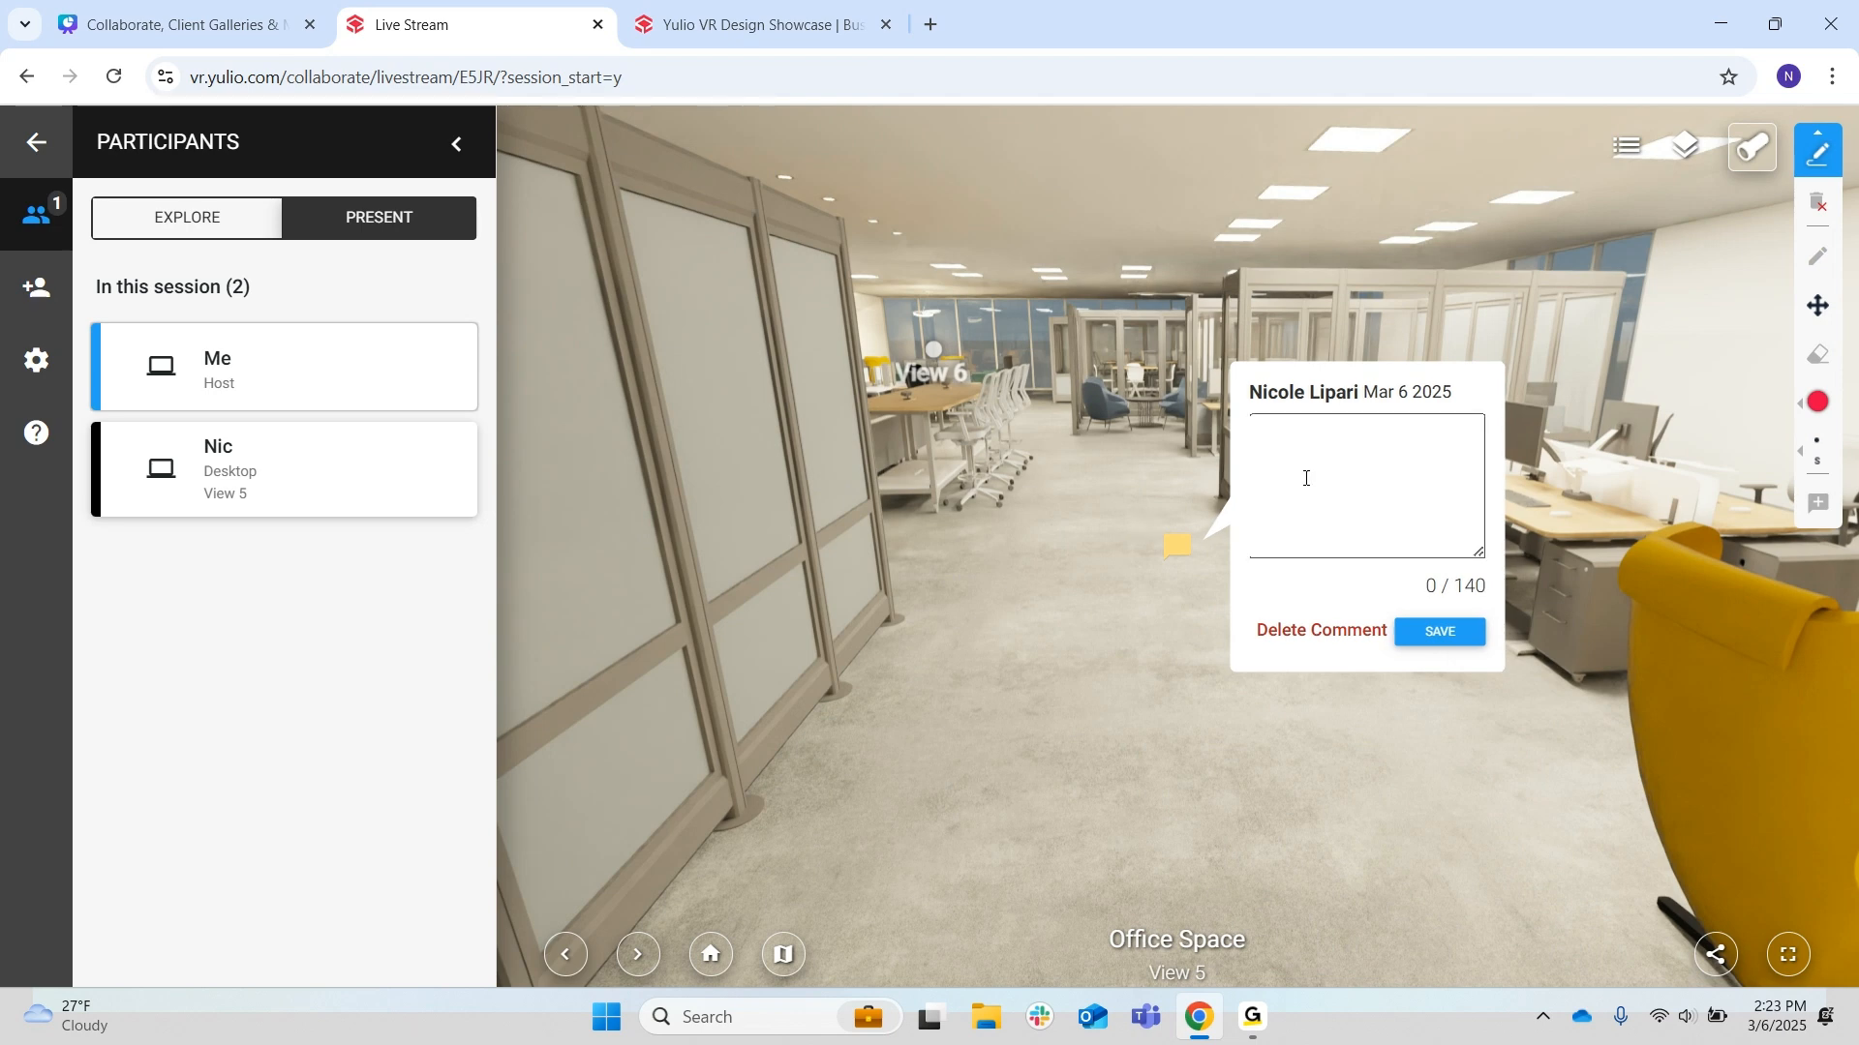
text(Change flooring)
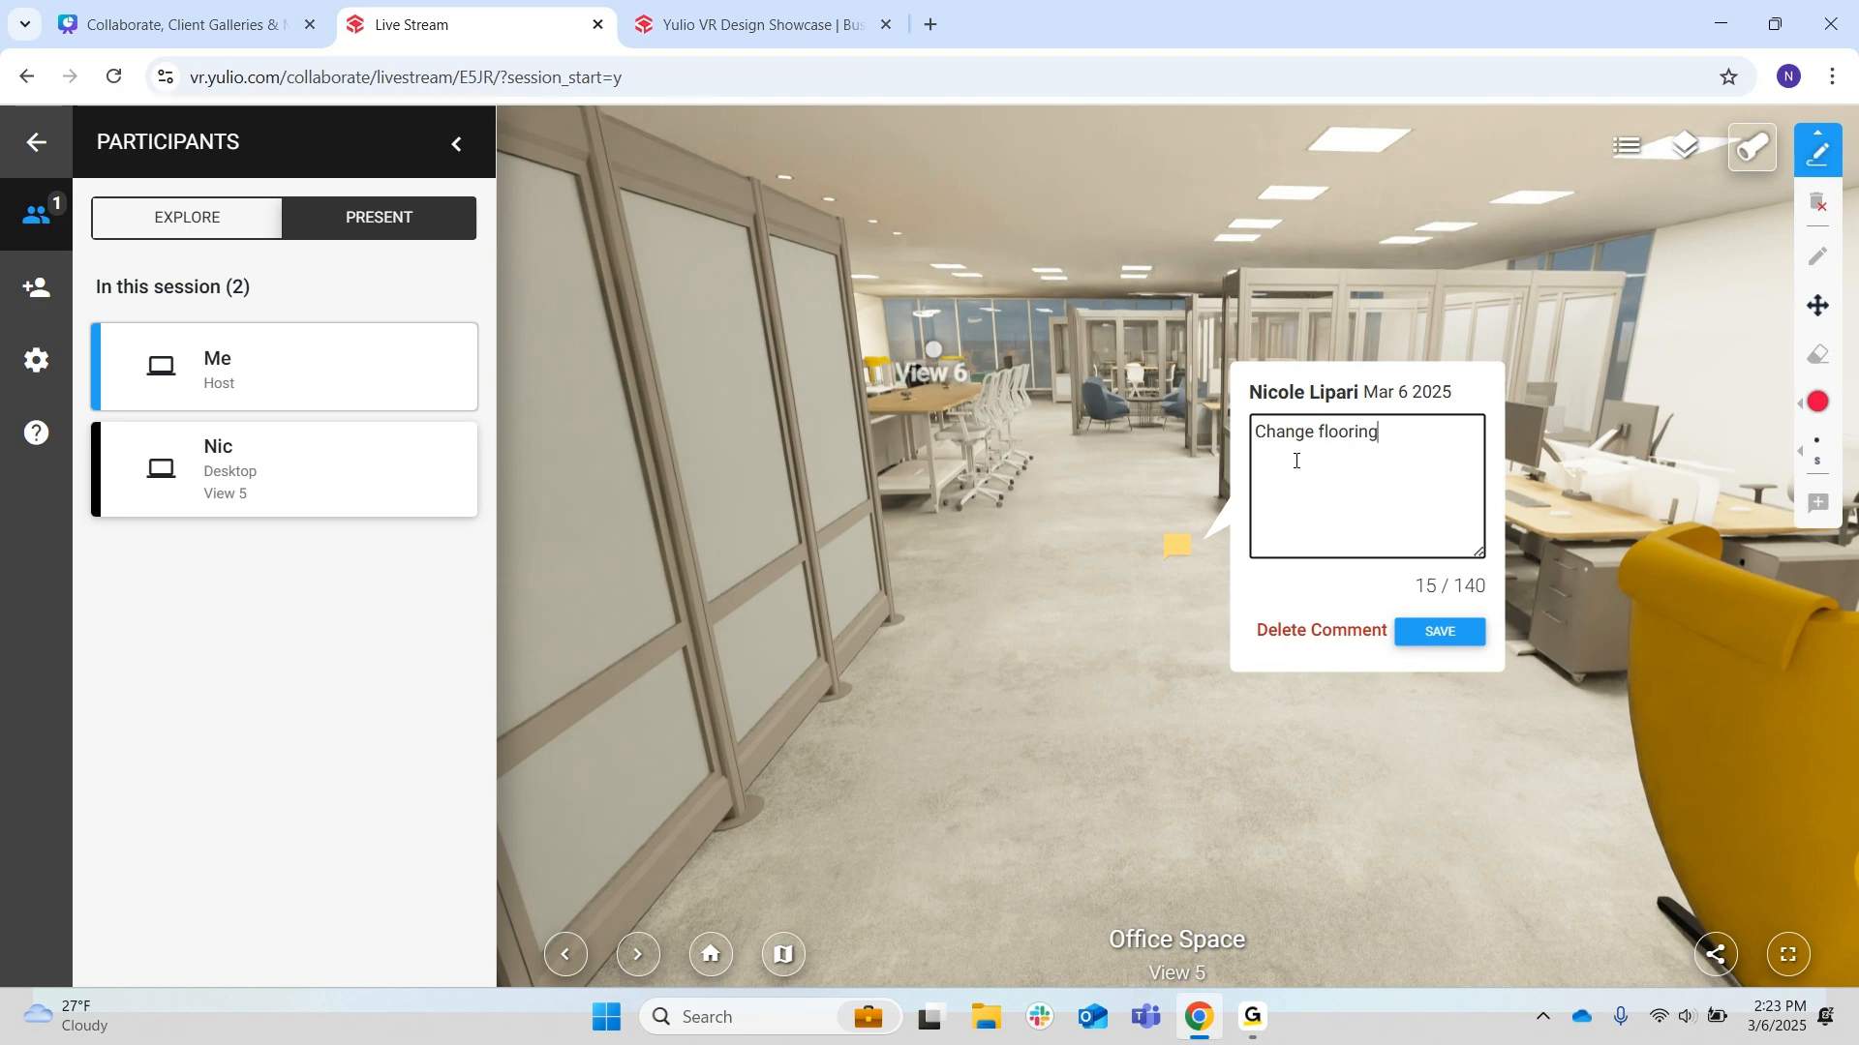
click(1436, 634)
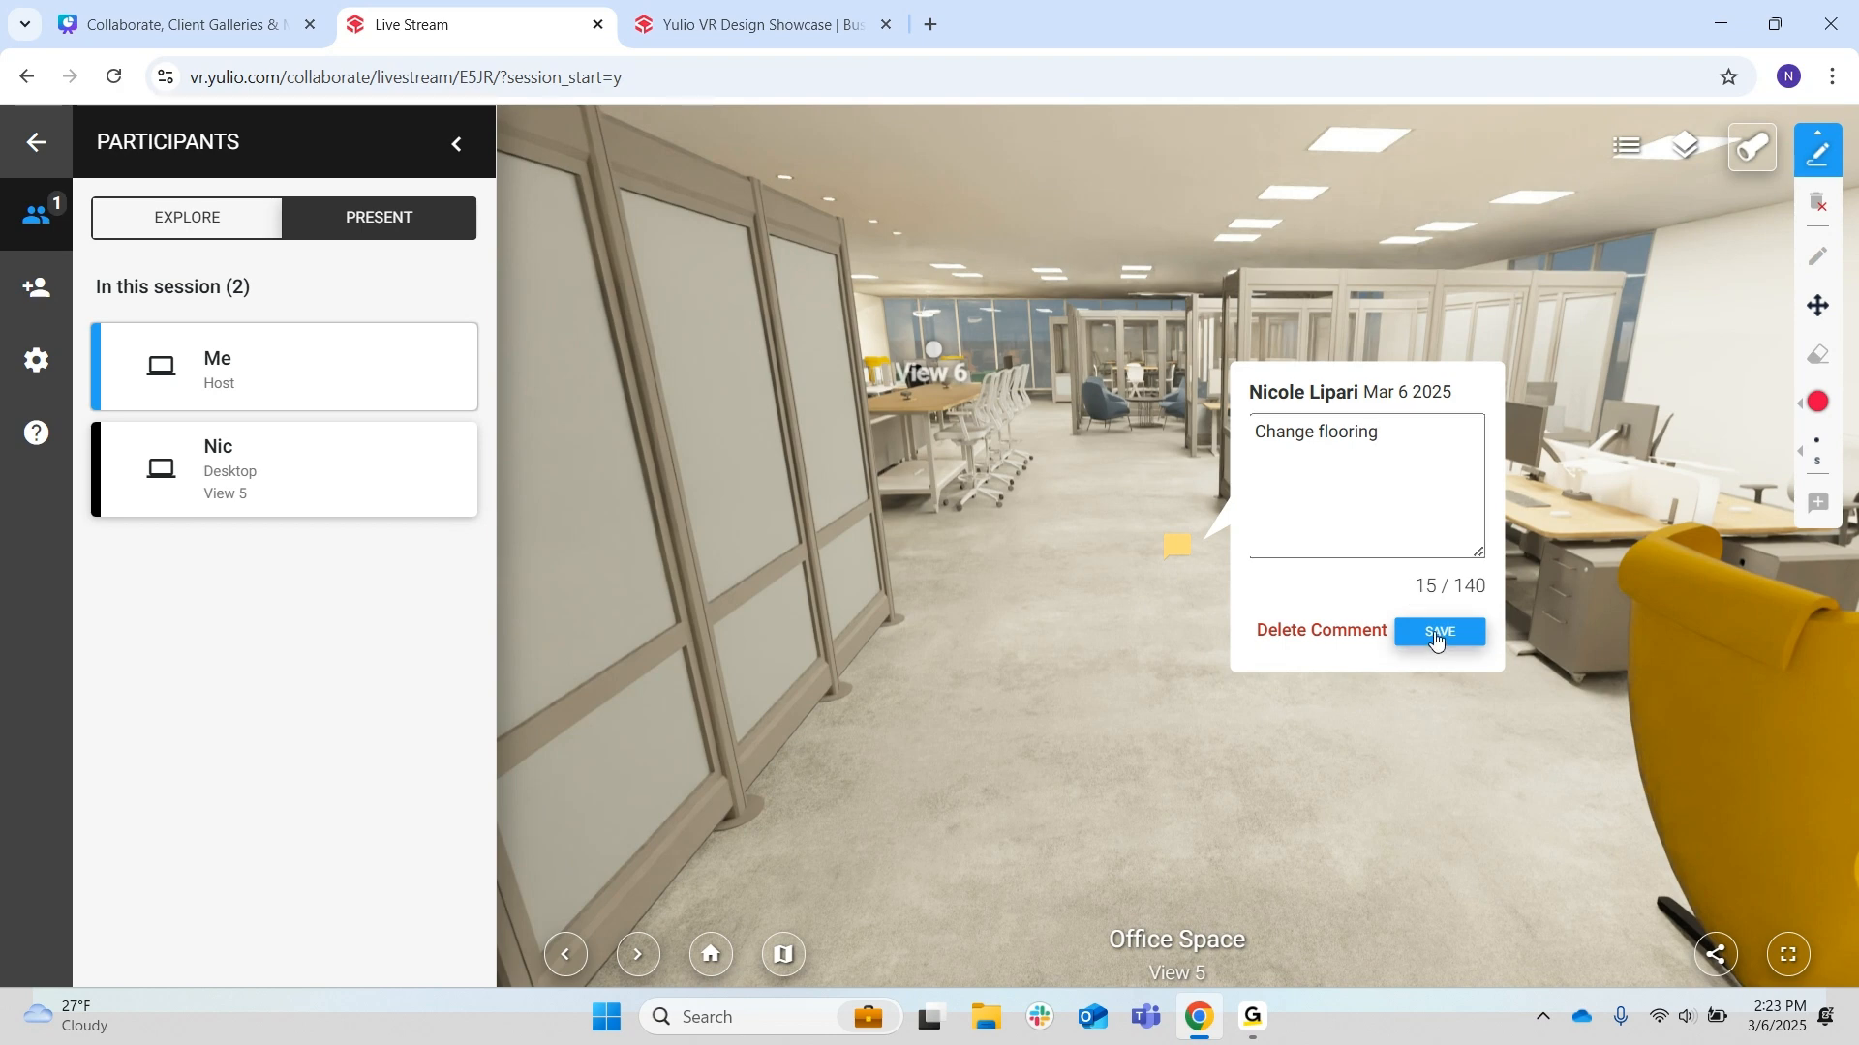
mouse_move(1430, 634)
mouse_down()
mouse_move(1228, 726)
mouse_move(1133, 711)
mouse_up()
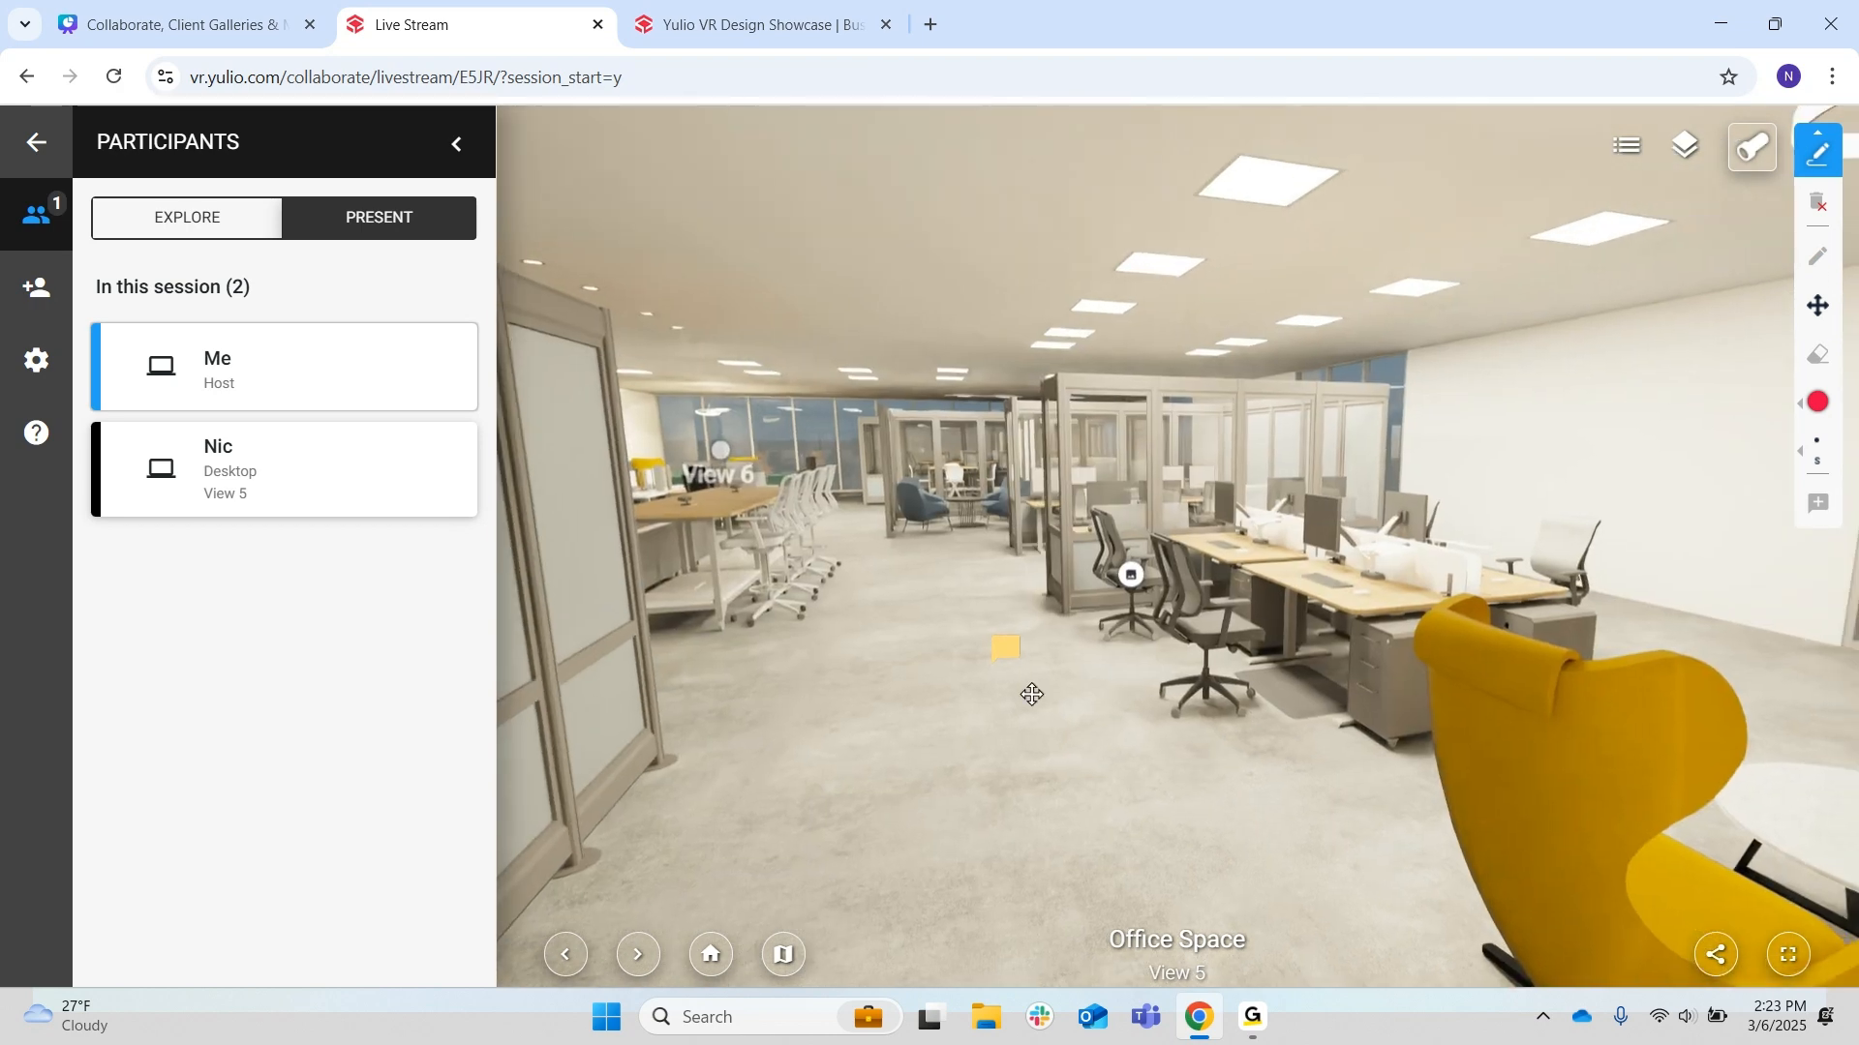
click(1008, 651)
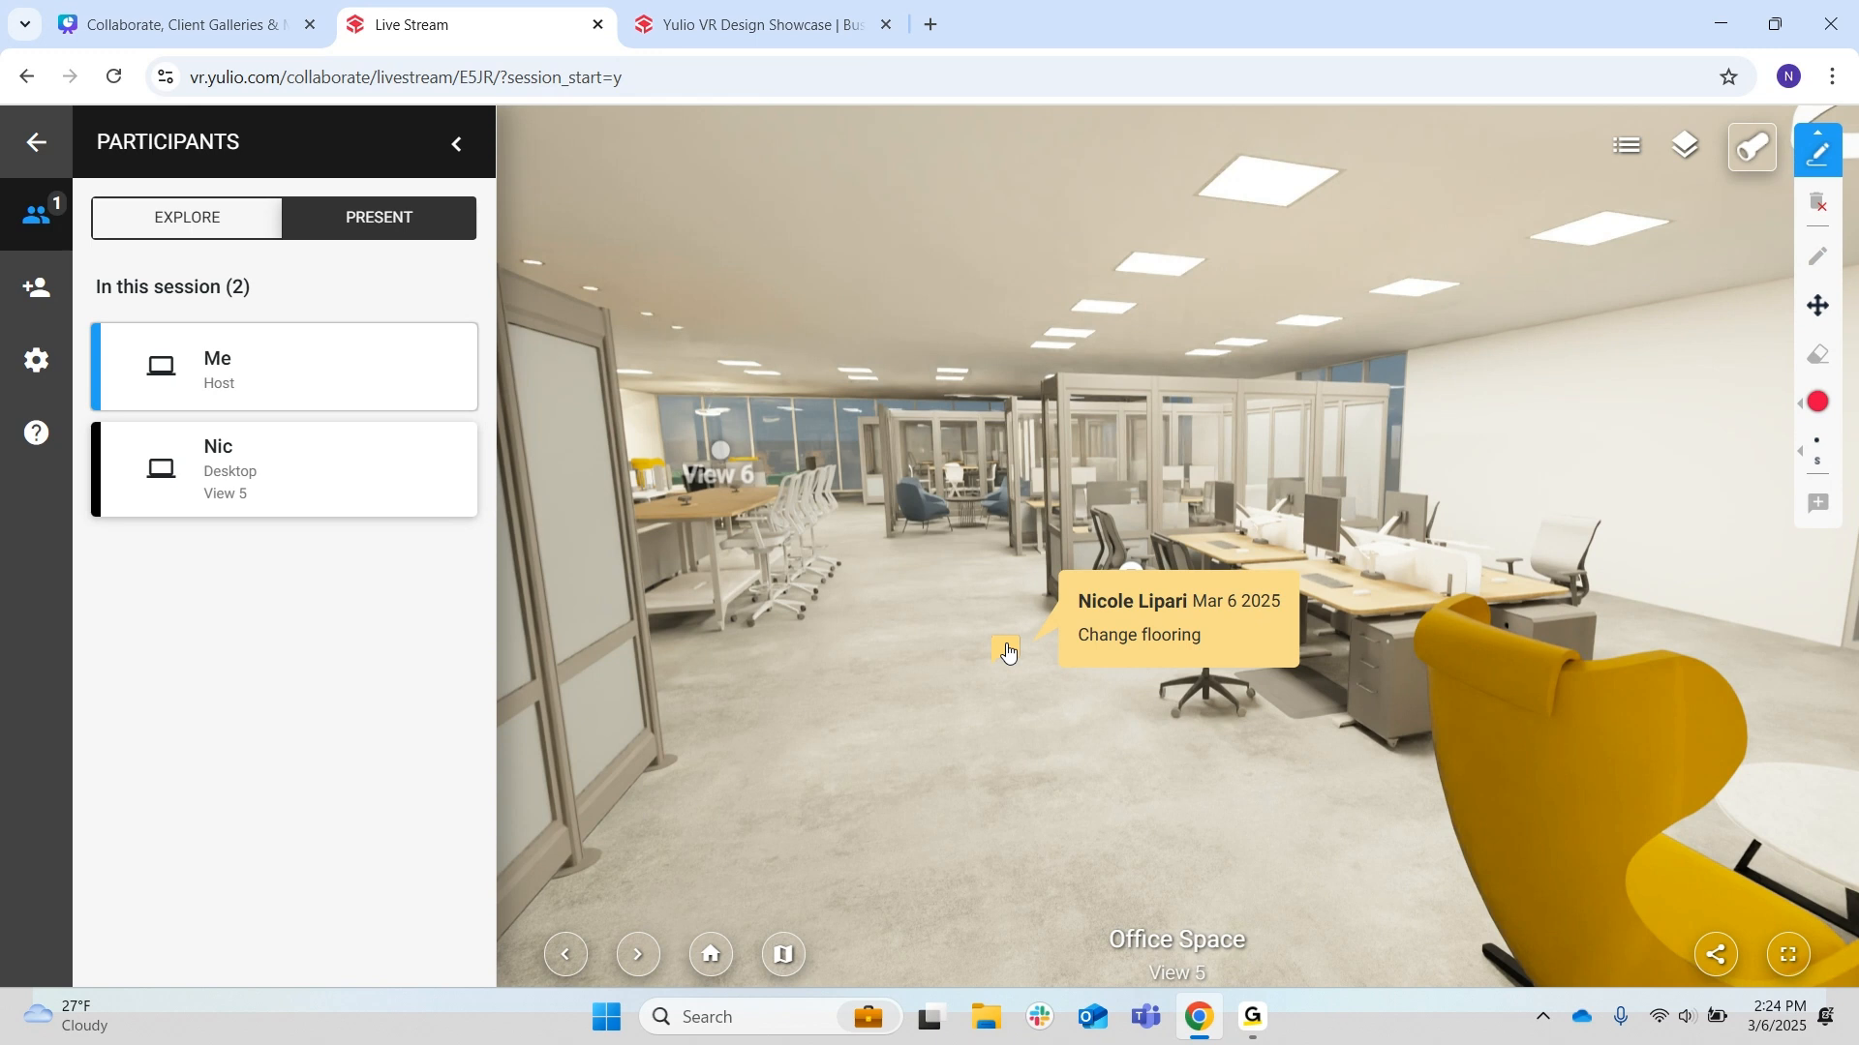
- Give the presenter role to the other participant and reclaim it, and switch the session to Explore mode and back to Present
click(308, 476)
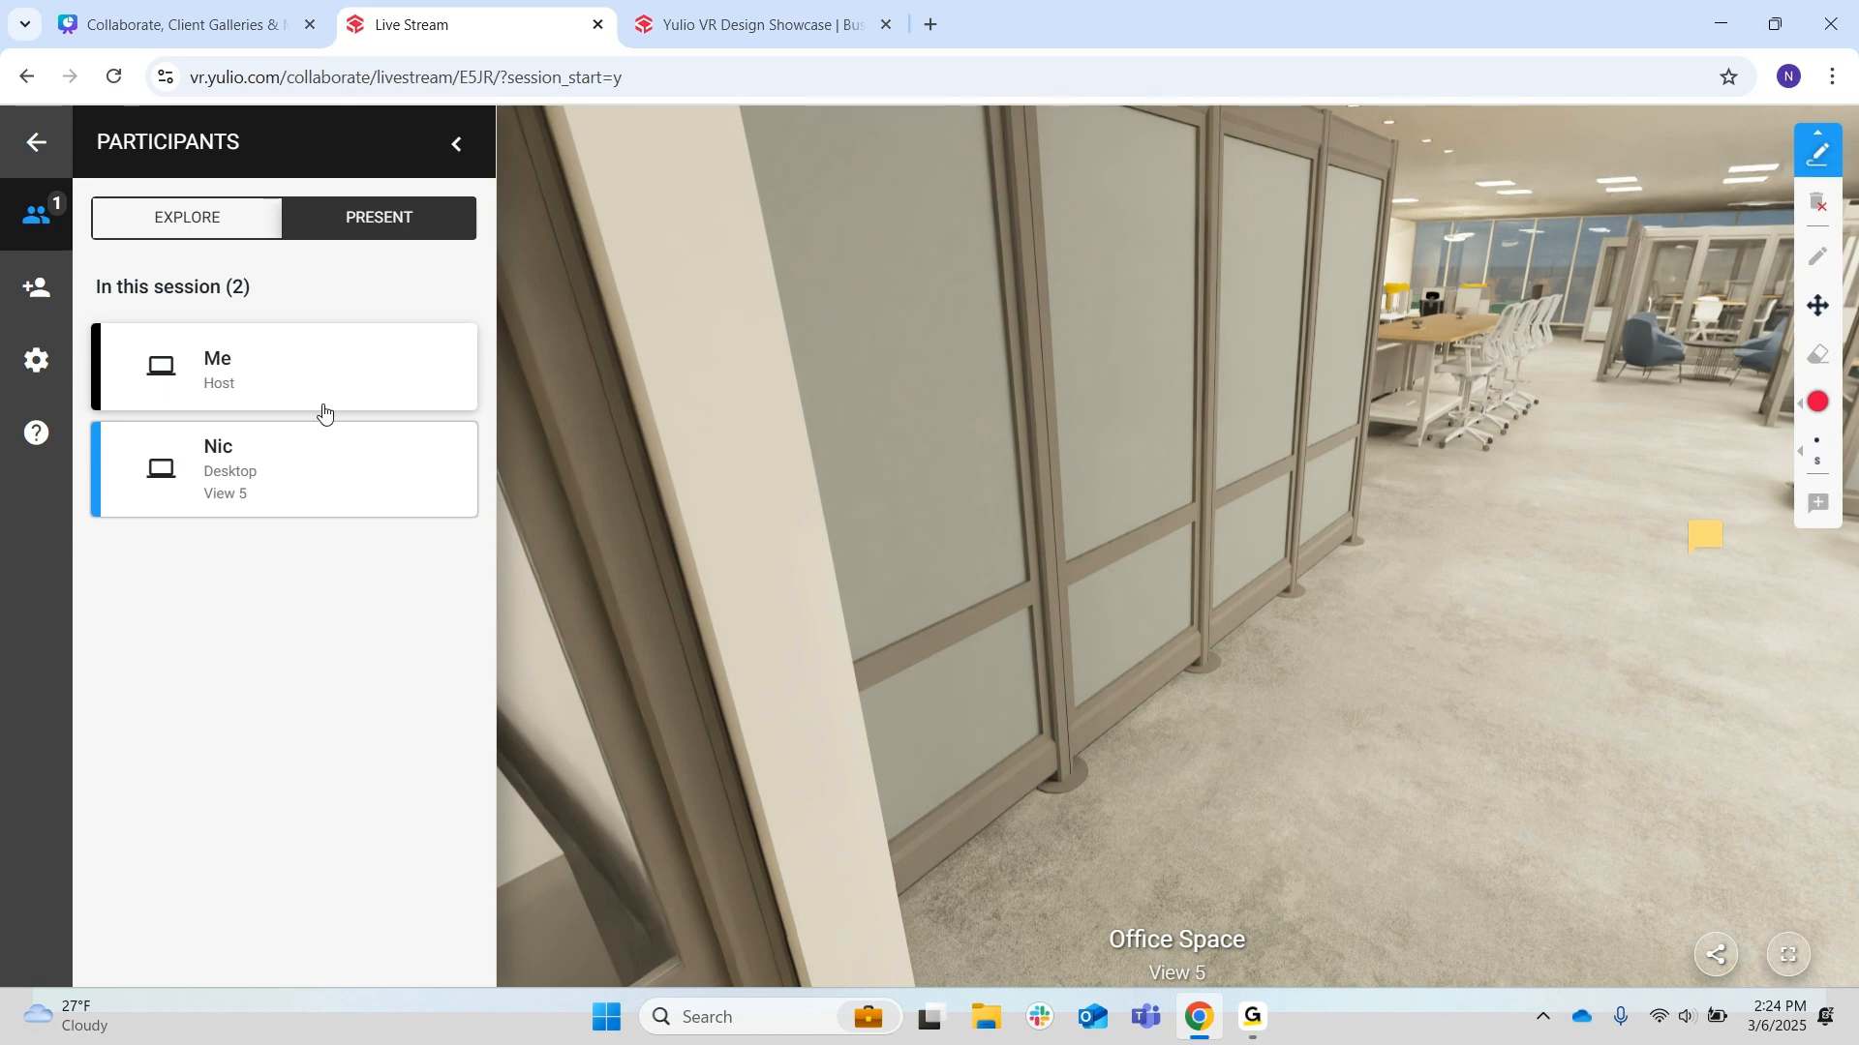
click(296, 383)
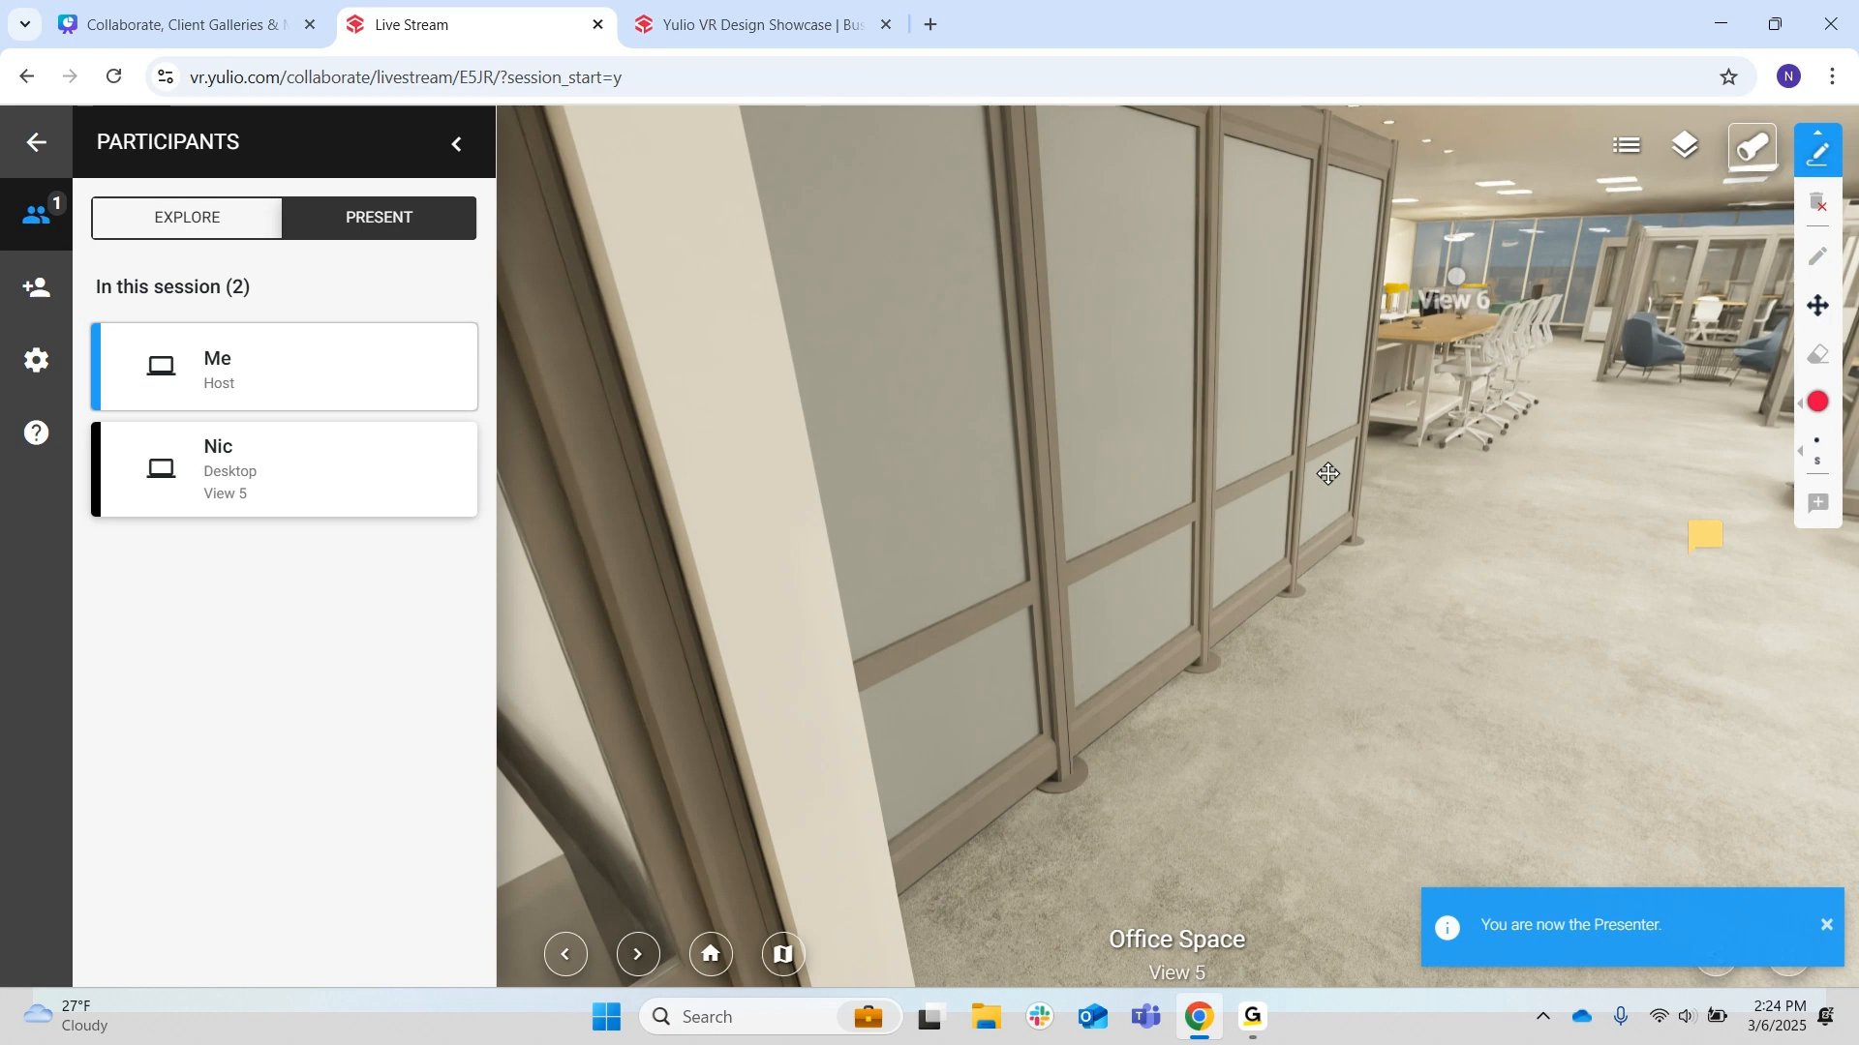
drag(1331, 469, 748, 681)
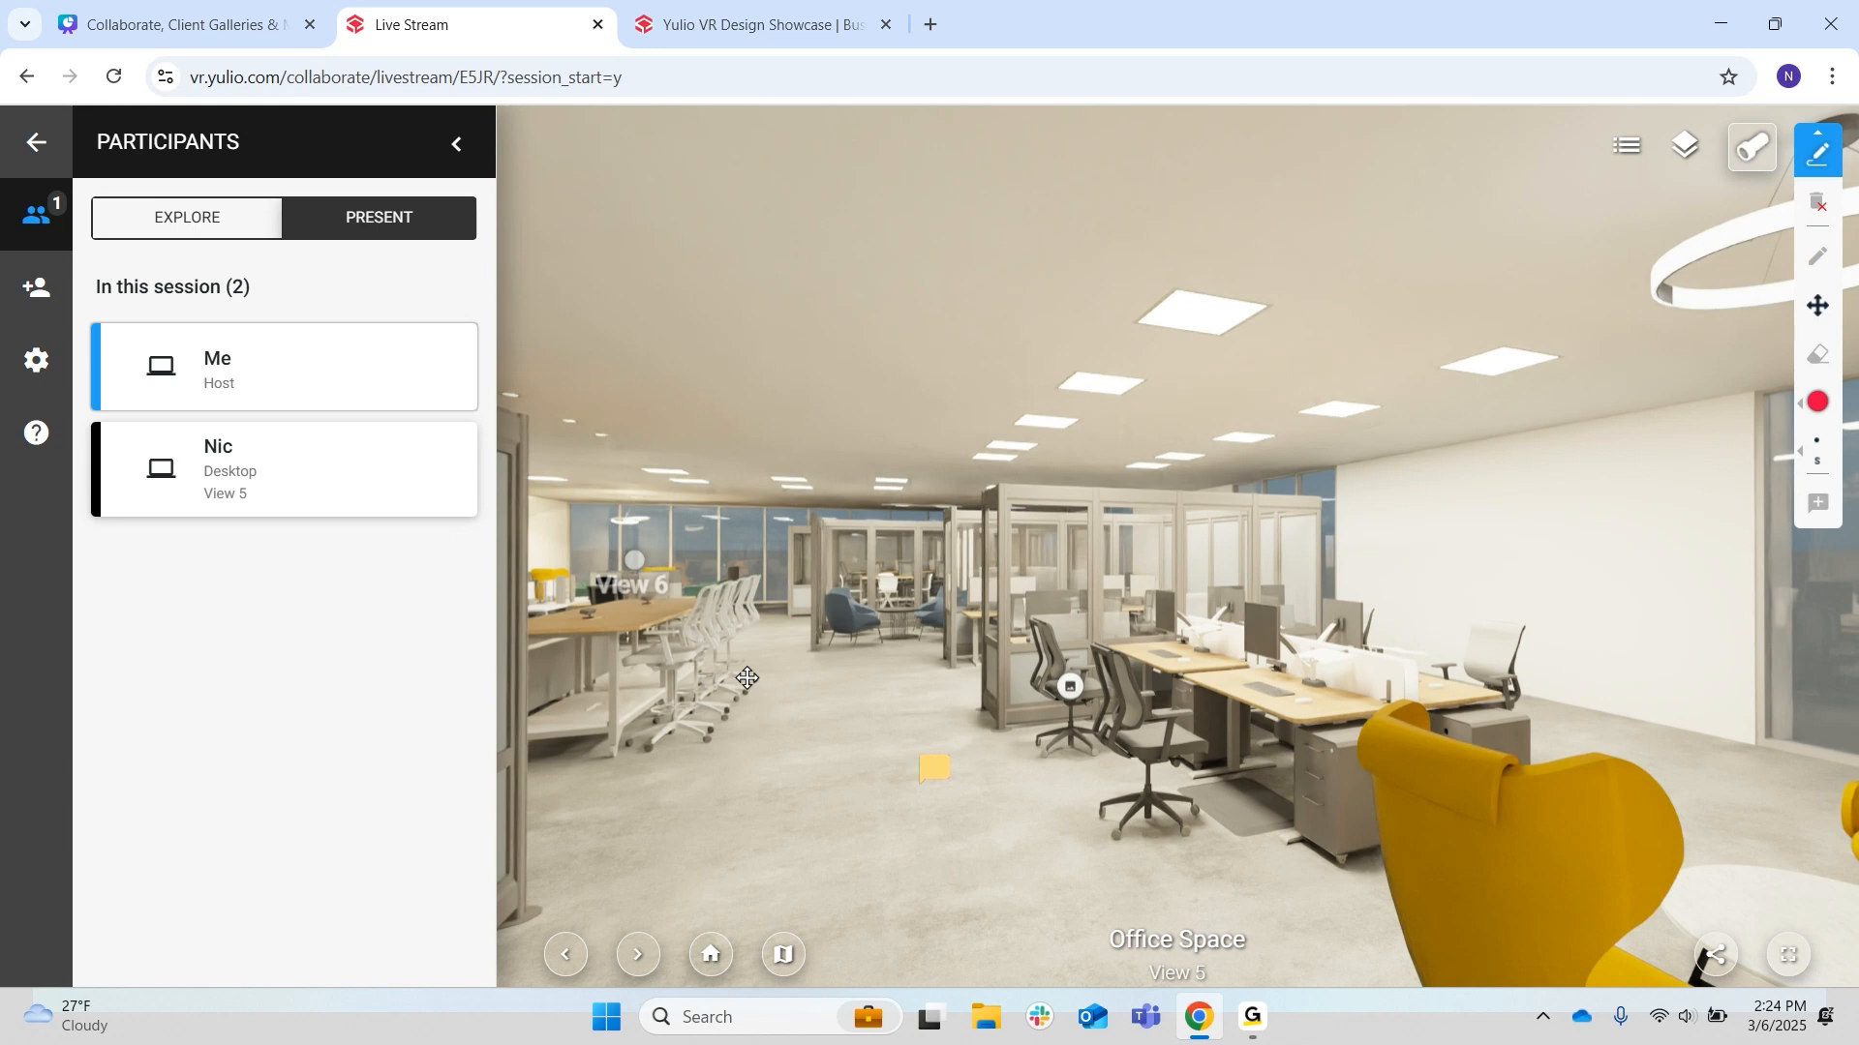
click(201, 231)
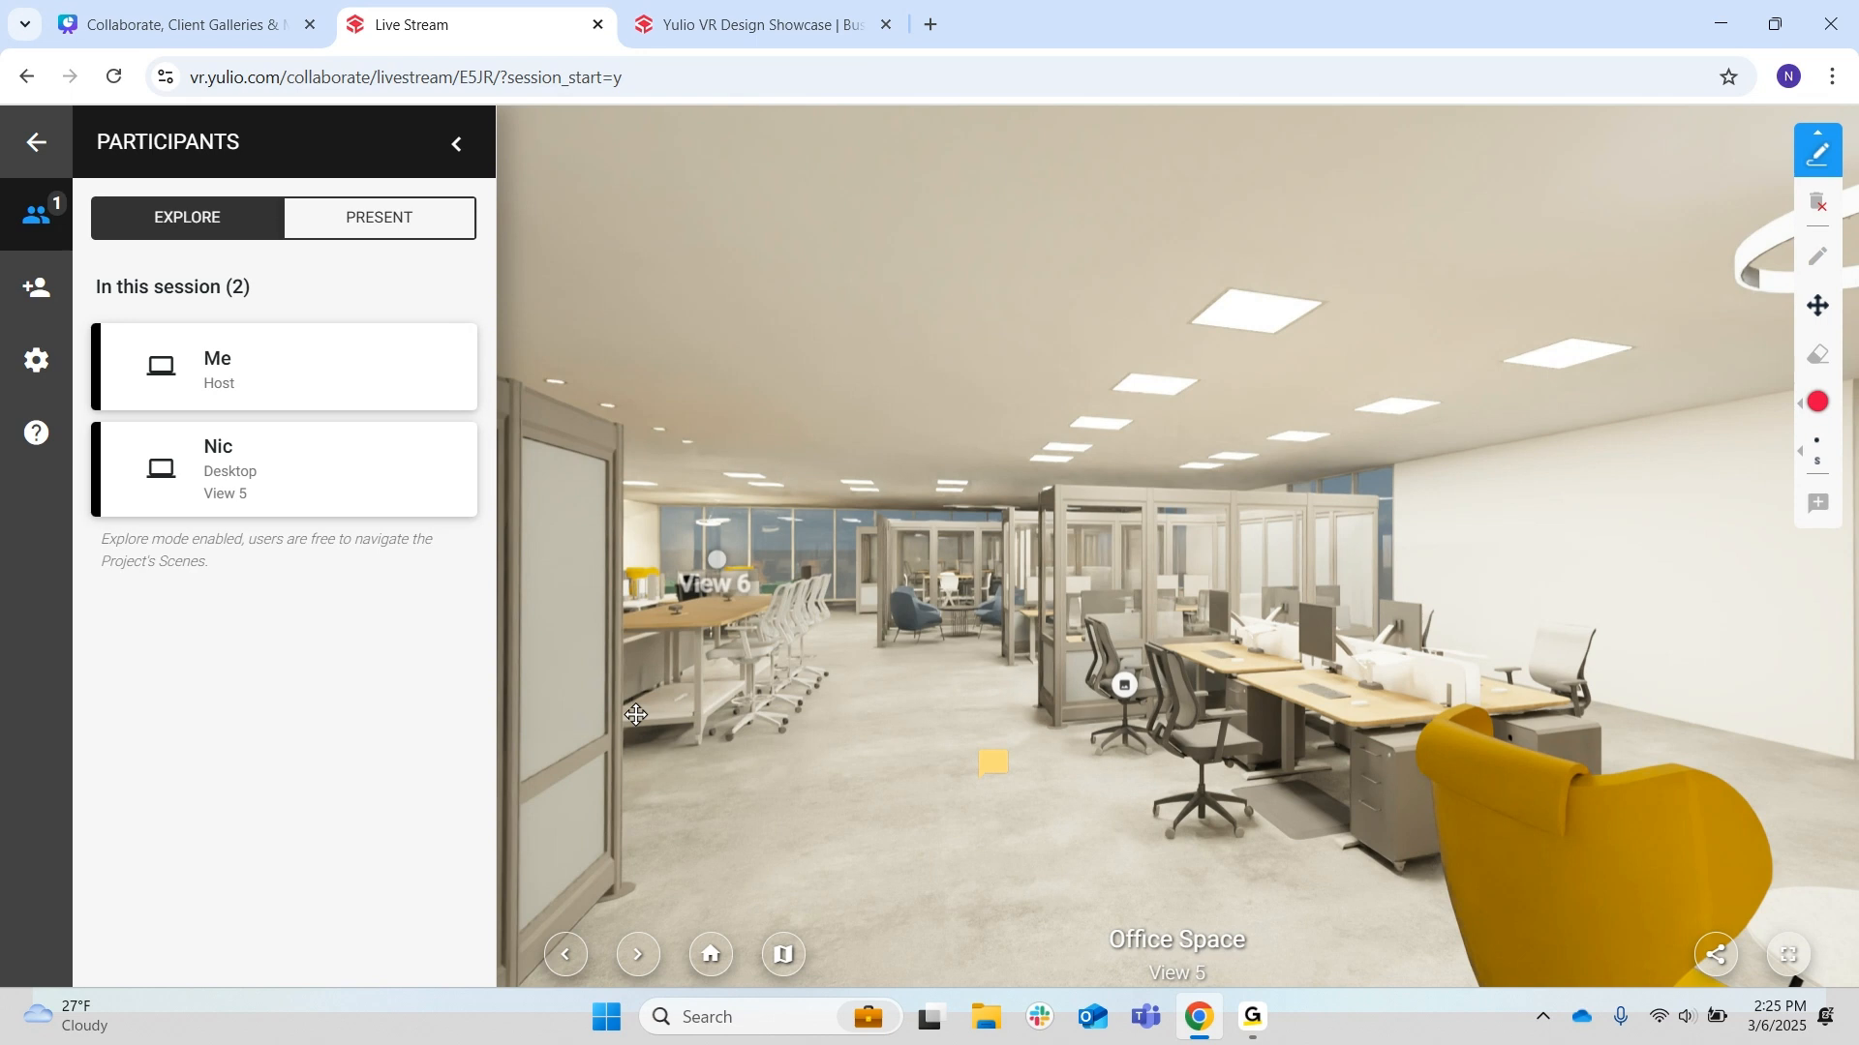
click(405, 222)
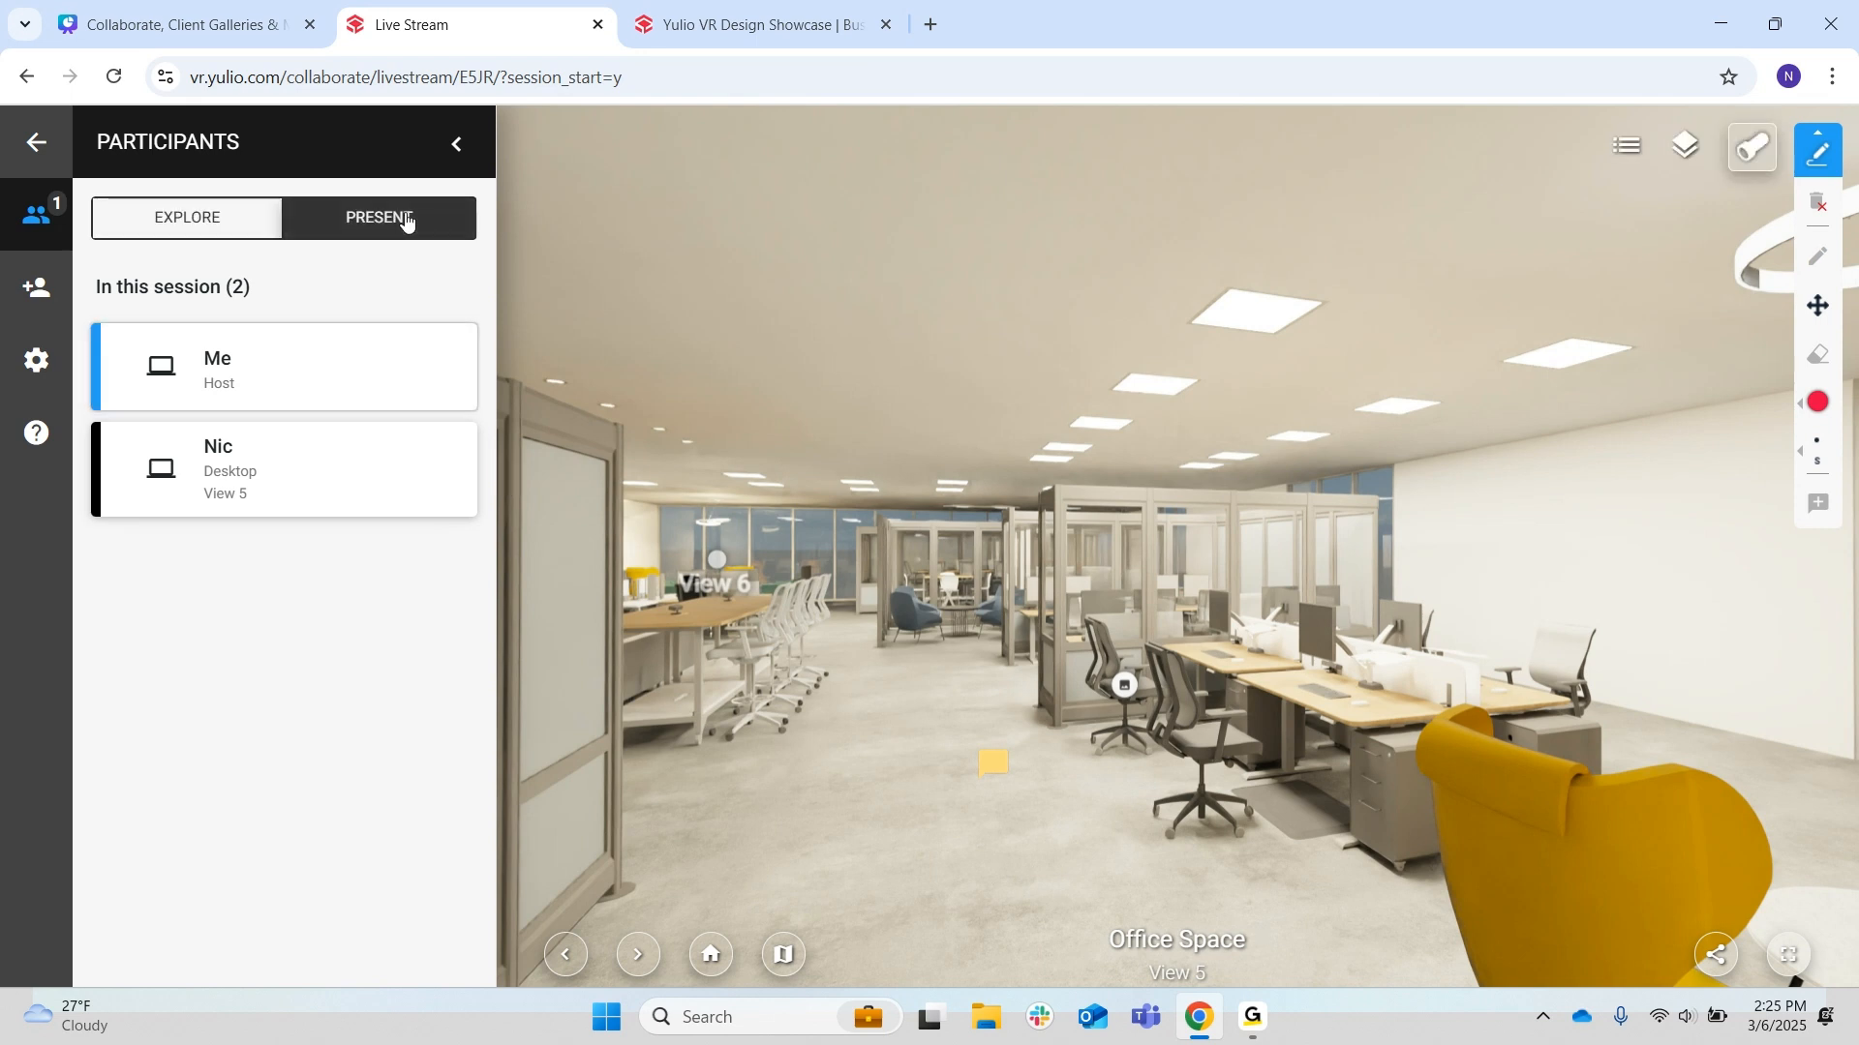
- End the Collaborate session for all participants
click(37, 147)
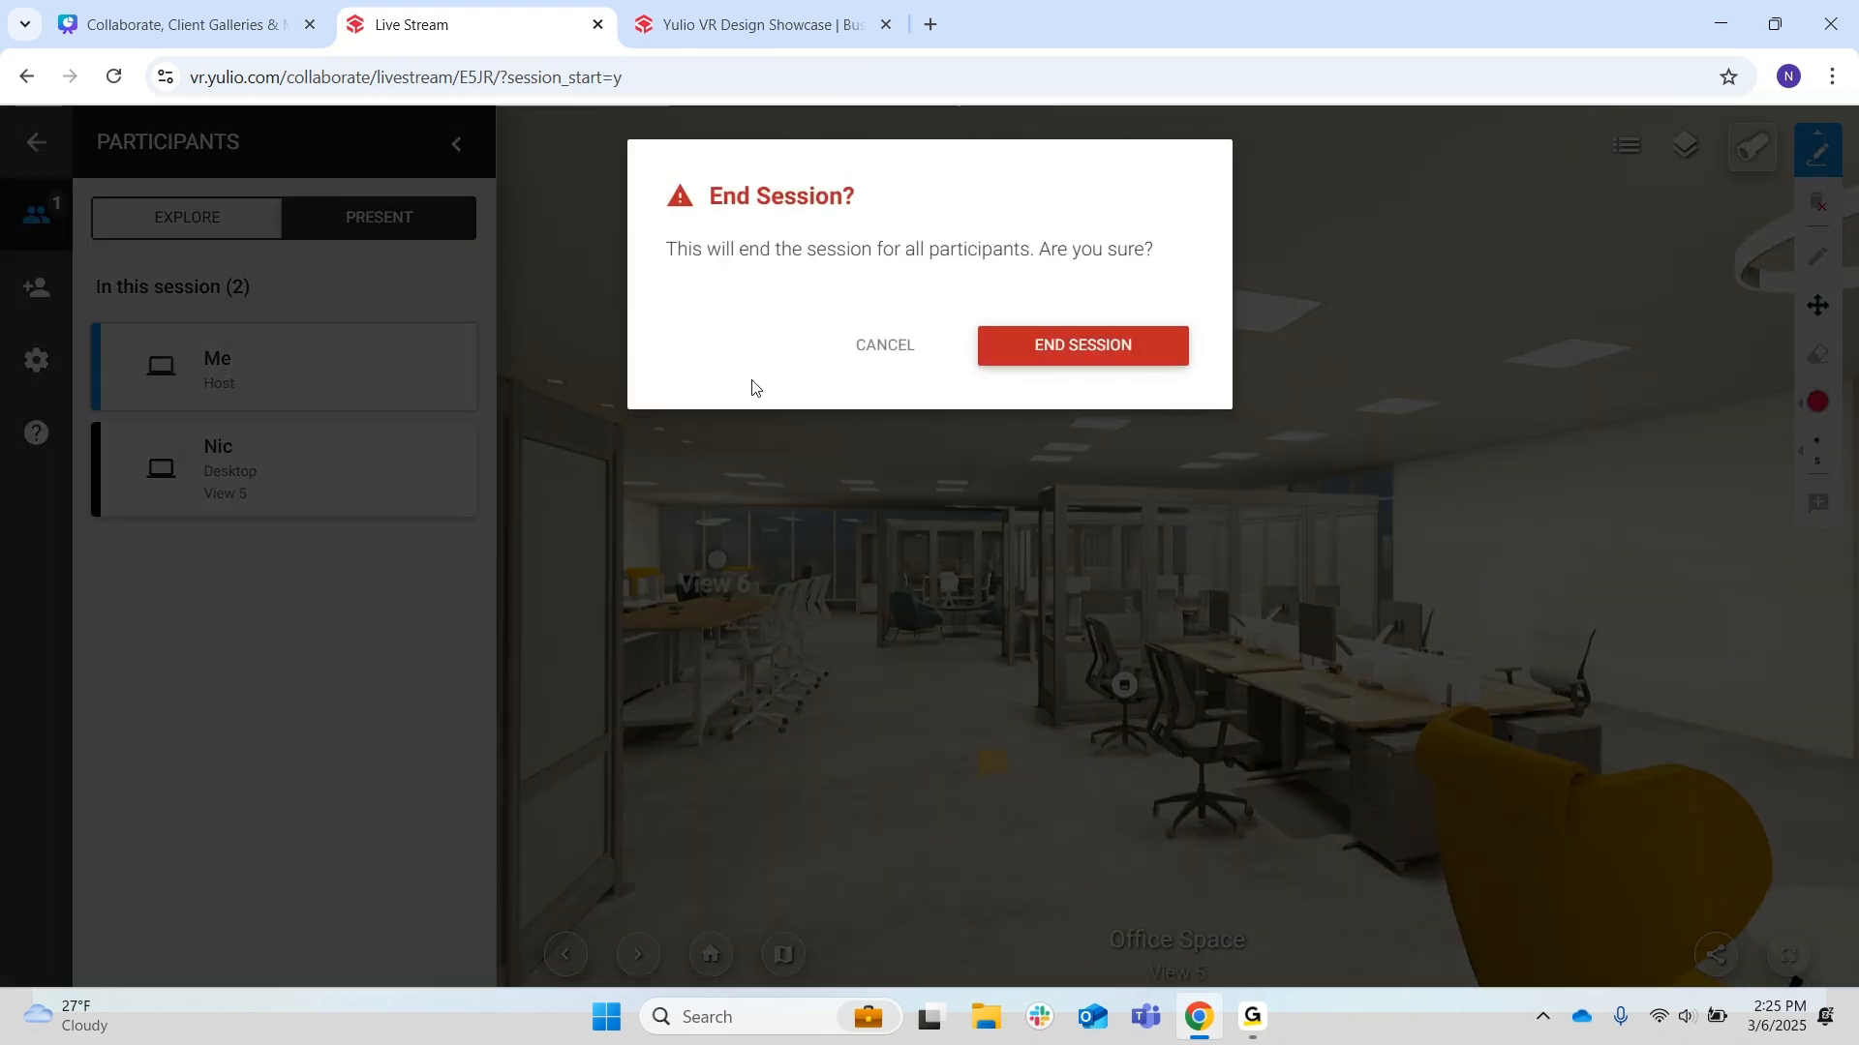
click(1102, 341)
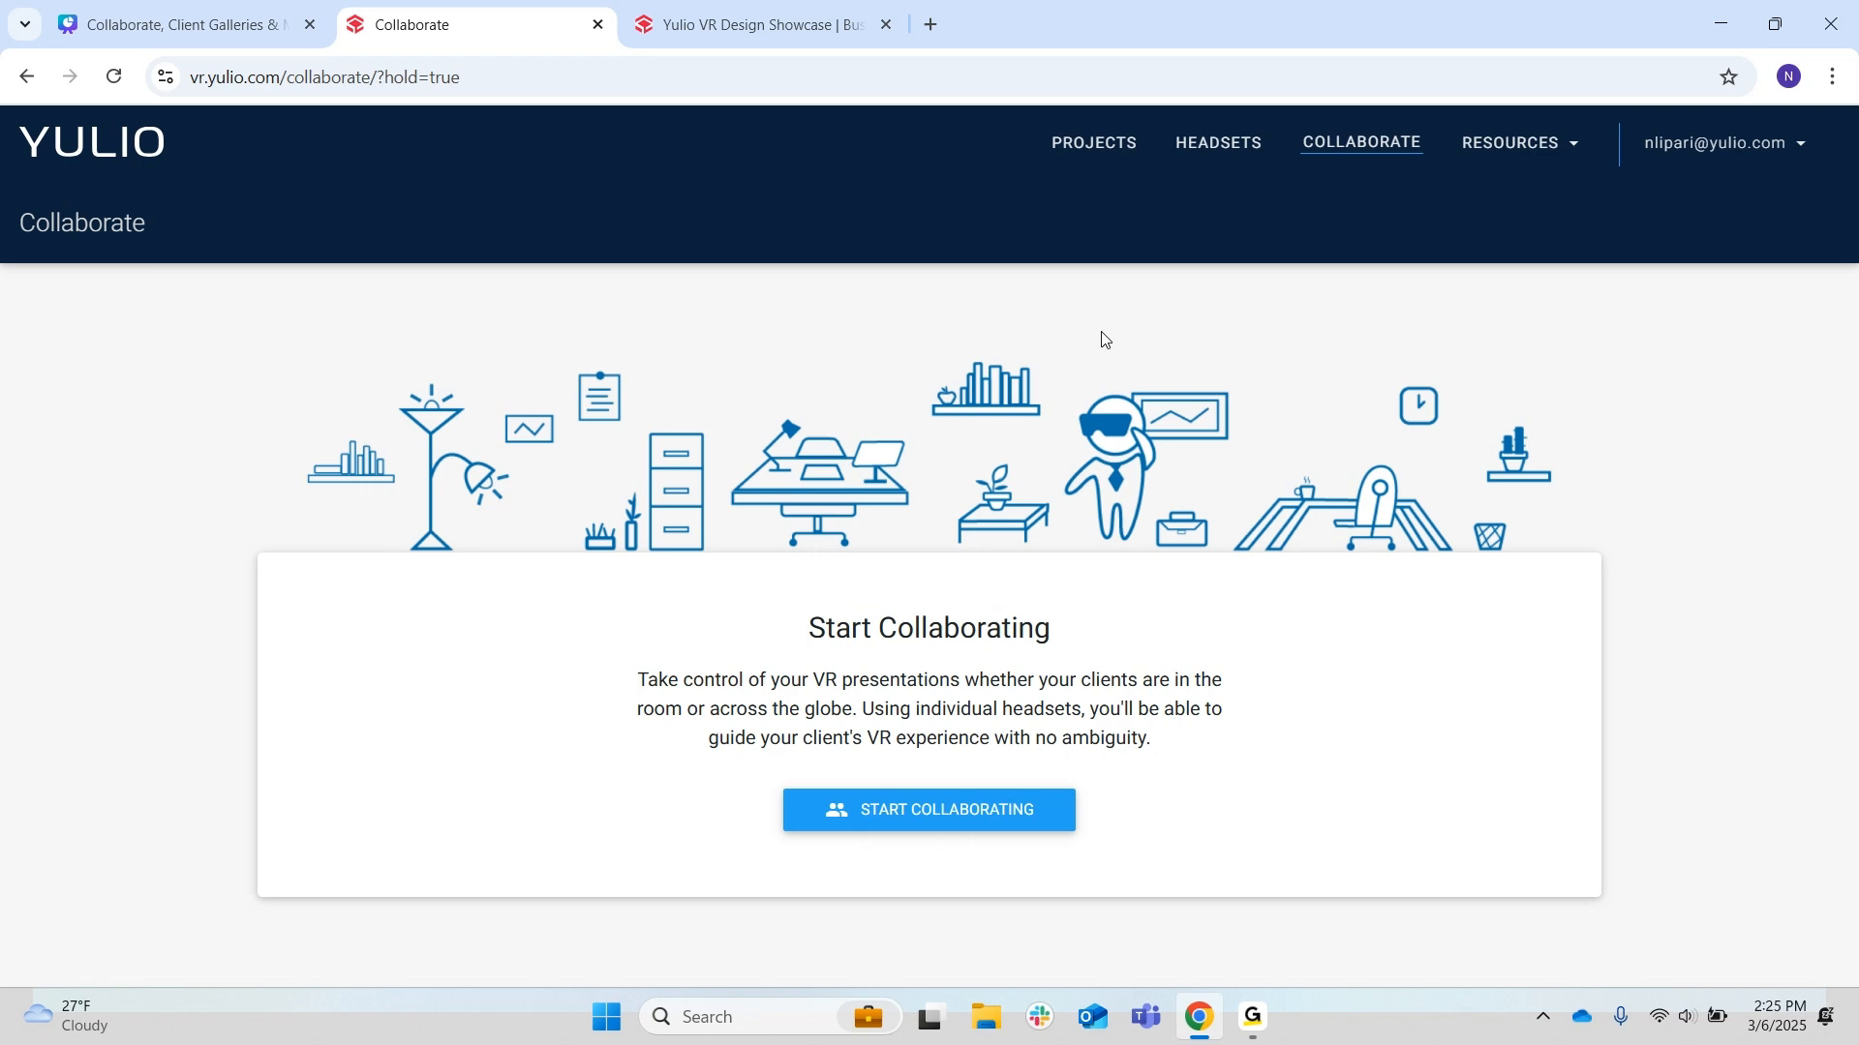
- Switch to the Canva presentation and advance from the Client Gallery Example to the closing "Thanks for joining!" slide
click(180, 17)
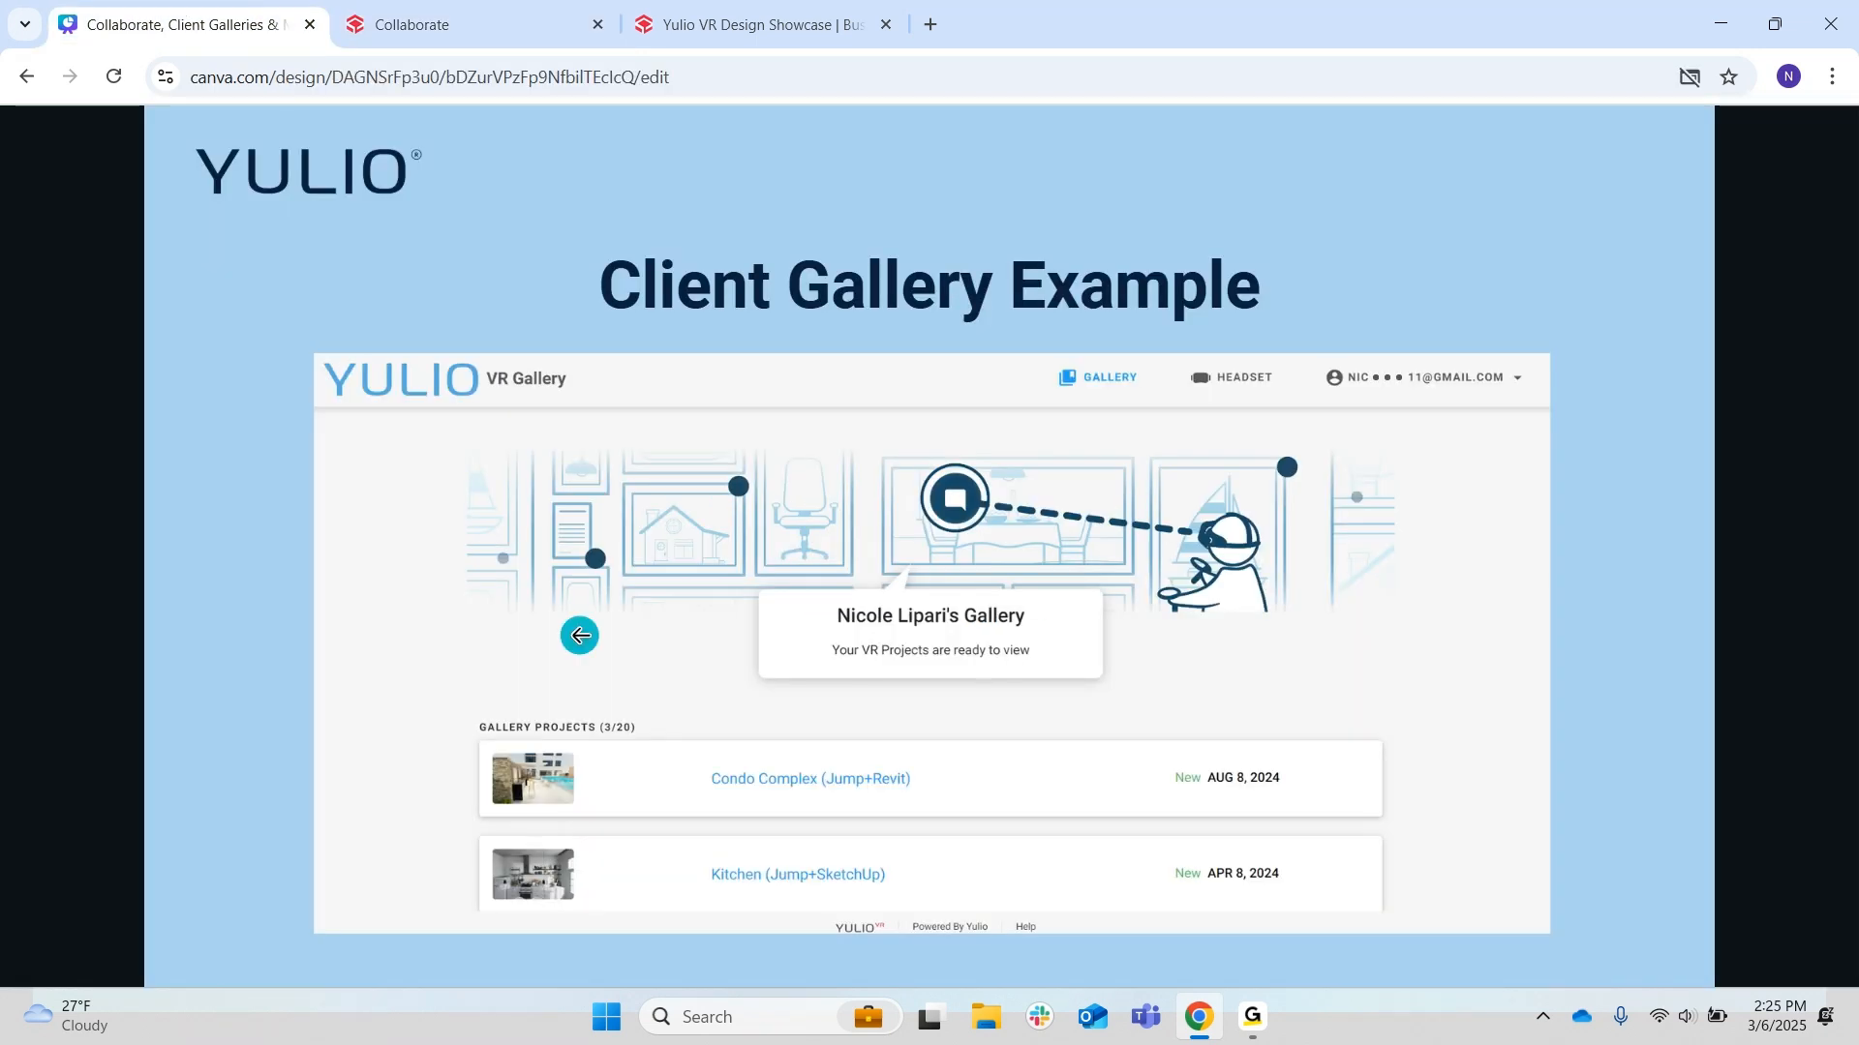
click(1656, 451)
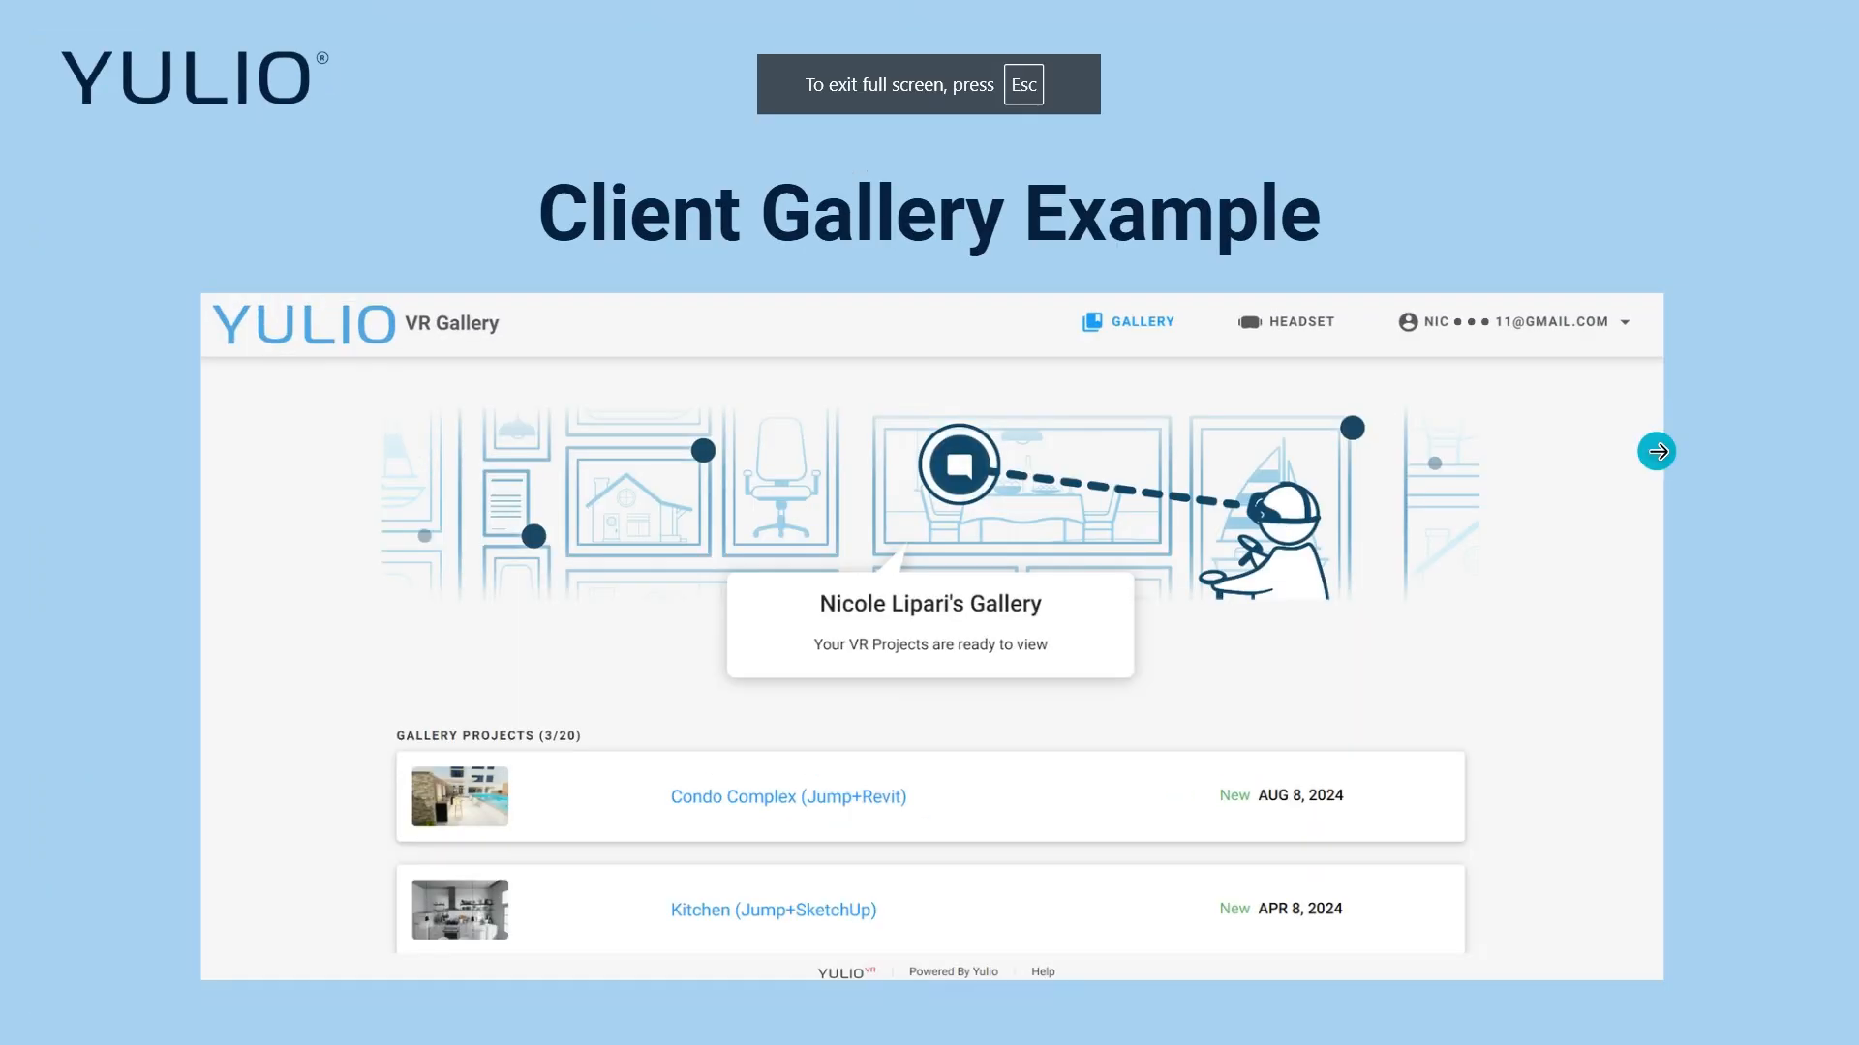
click(1656, 451)
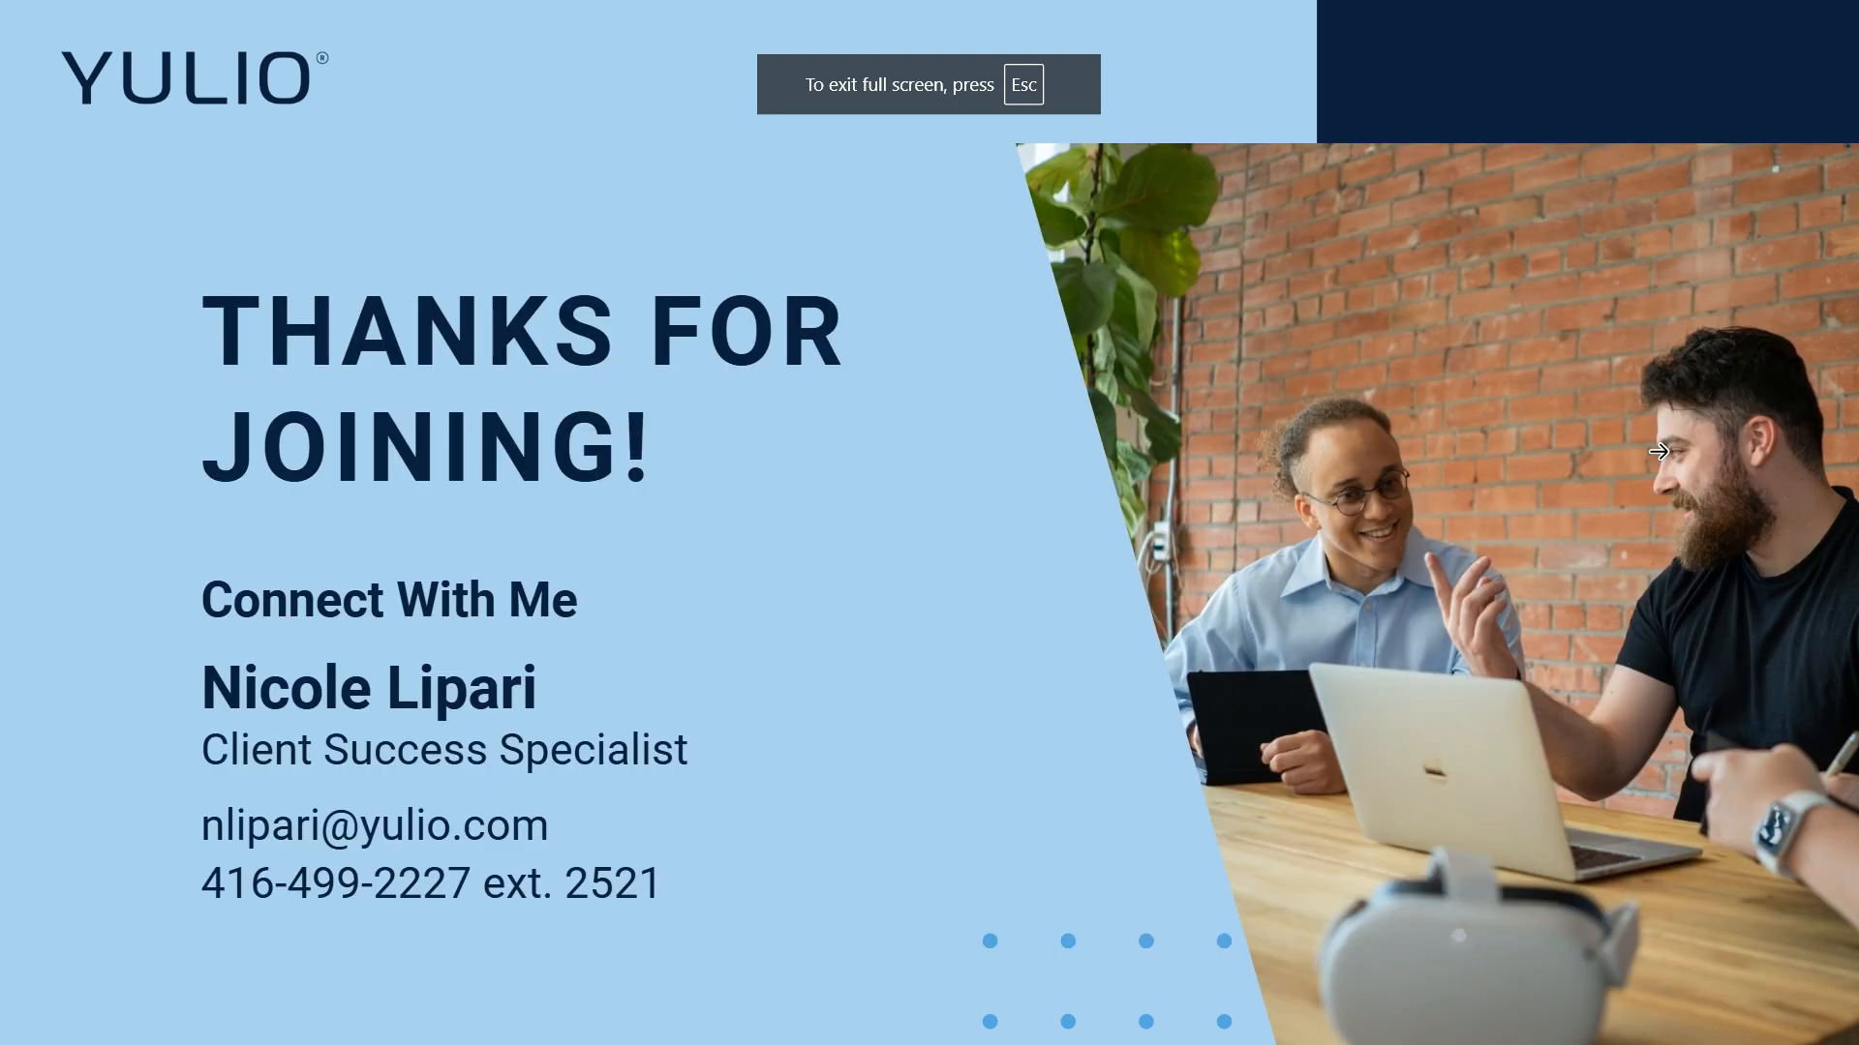